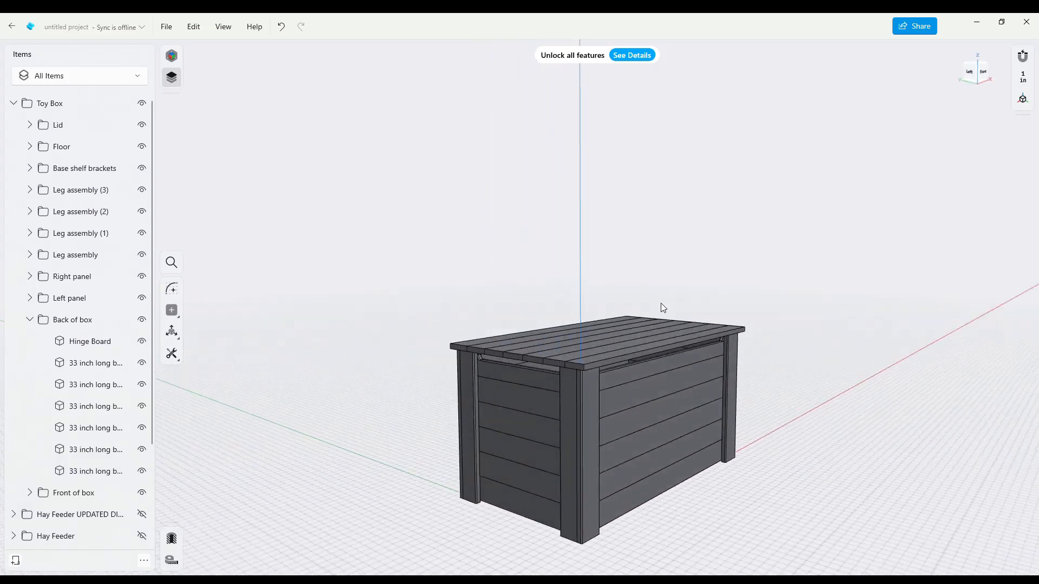
Open the untitled project whose thumbnail shows the square slatted feeder with four legs
{"action": "mouse_move", "coordinate": [783, 378]}
{"action": "right_mouse_down"}
{"action": "mouse_move", "coordinate": [756, 349]}
{"action": "mouse_move", "coordinate": [771, 364]}
{"action": "right_mouse_up"}
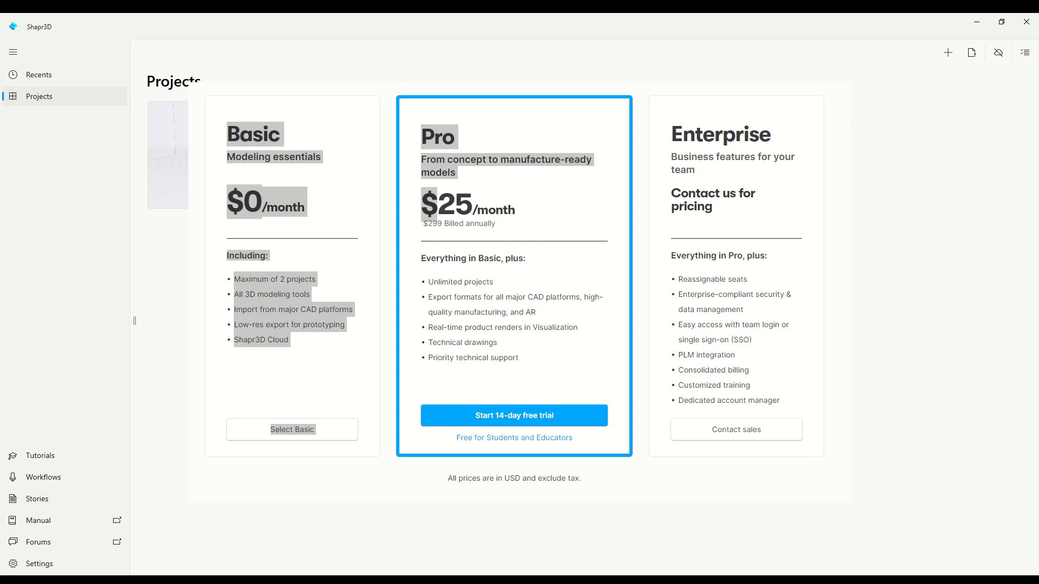
{"action": "left_click", "coordinate": [367, 156]}
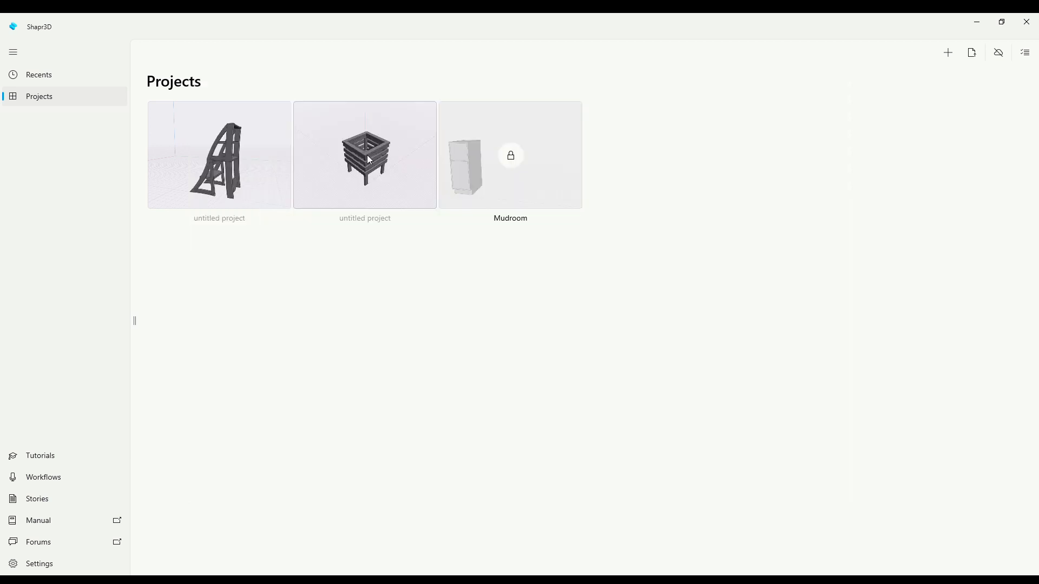
{"action": "left_click", "coordinate": [367, 154]}
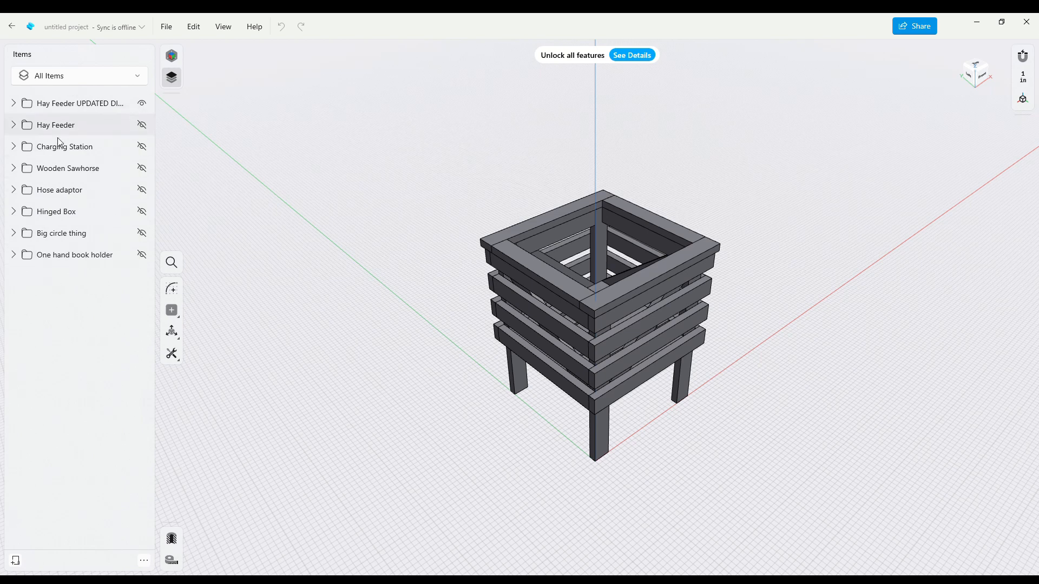
Hide the updated hay feeder model and briefly preview the other model folders, leaving all of them hidden
{"action": "left_click", "coordinate": [144, 112]}
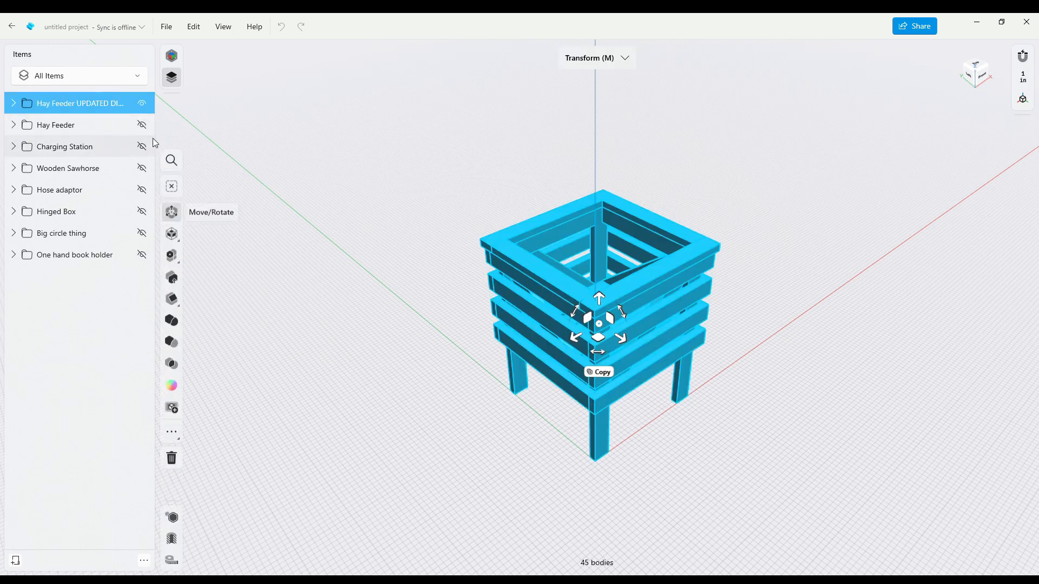
{"action": "left_click", "coordinate": [142, 104]}
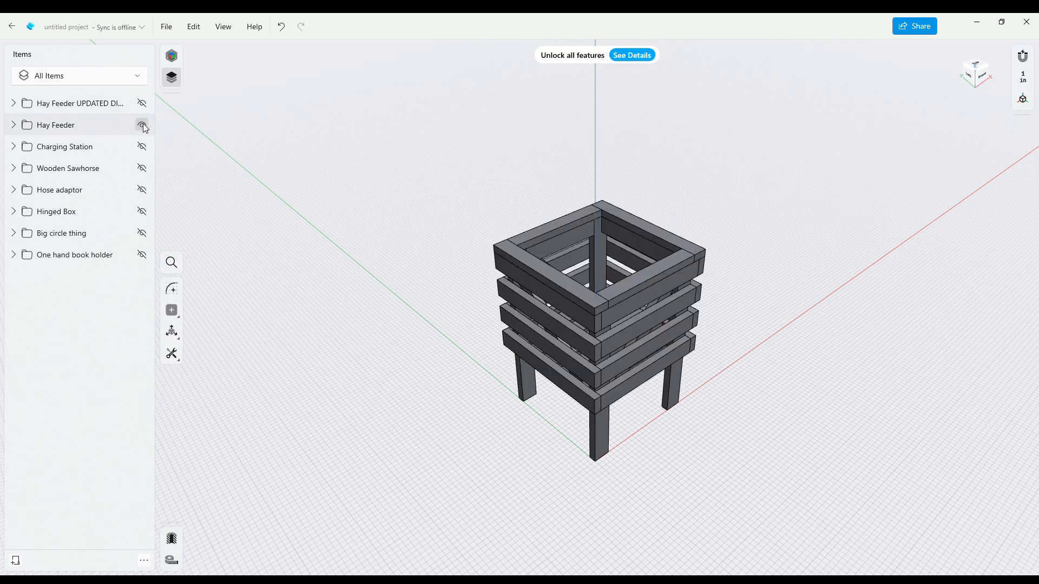
{"action": "left_click", "coordinate": [141, 148]}
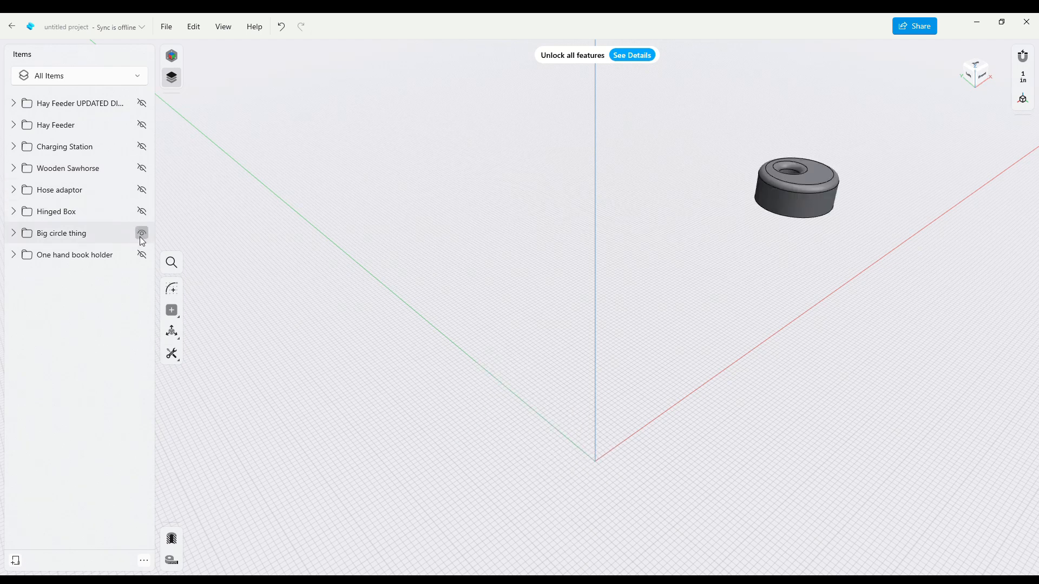
Create a new folder in the items list and name it Toy Box
{"action": "left_click", "coordinate": [16, 560]}
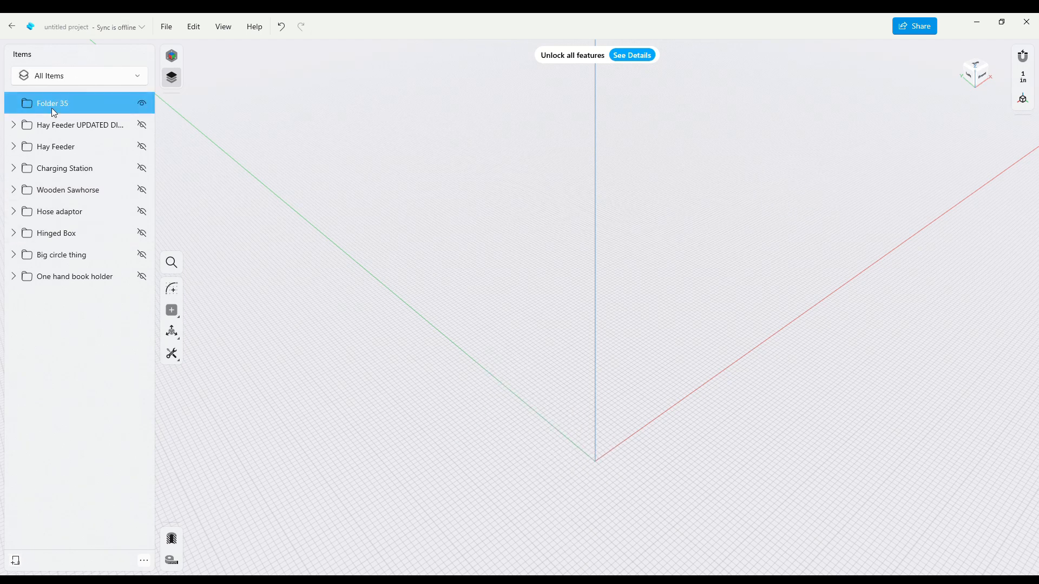
{"action": "double_click", "coordinate": [52, 109]}
{"action": "type", "text": "Toy Box"}
{"action": "key", "text": "Return"}
{"action": "left_click", "coordinate": [231, 296]}
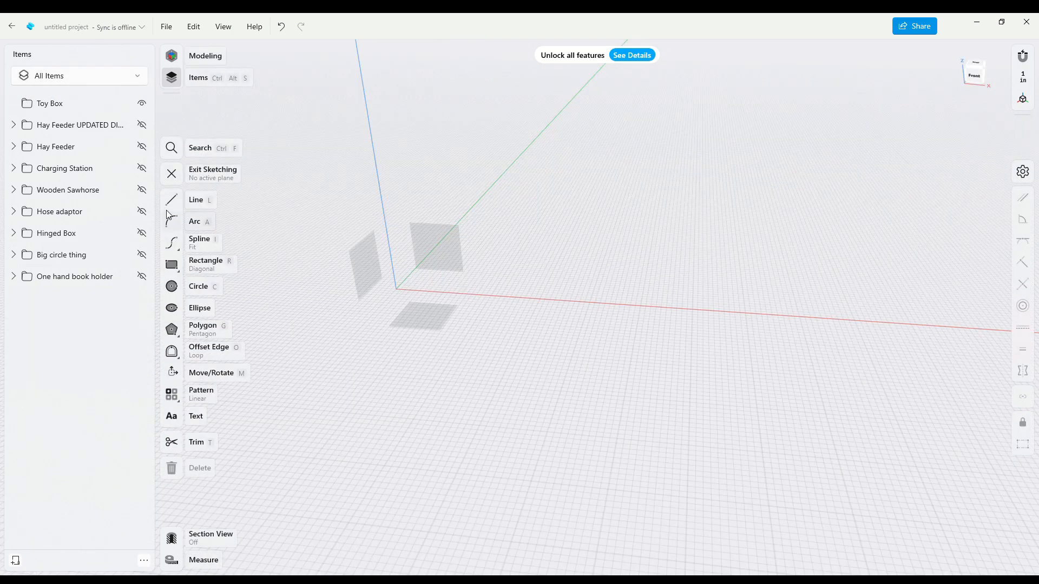
Sketch a diagonal rectangle on the ground plane from the origin, 33 in along the red axis by 0.625 in deep
{"action": "left_click", "coordinate": [173, 267]}
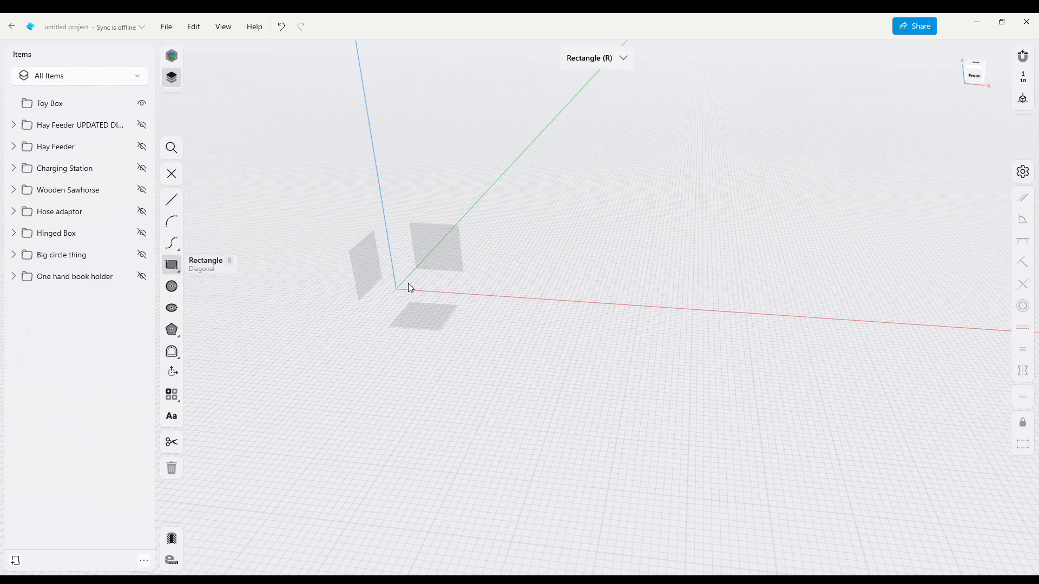
{"action": "scroll", "coordinate": [409, 287], "scroll_direction": "up", "scroll_amount": 5}
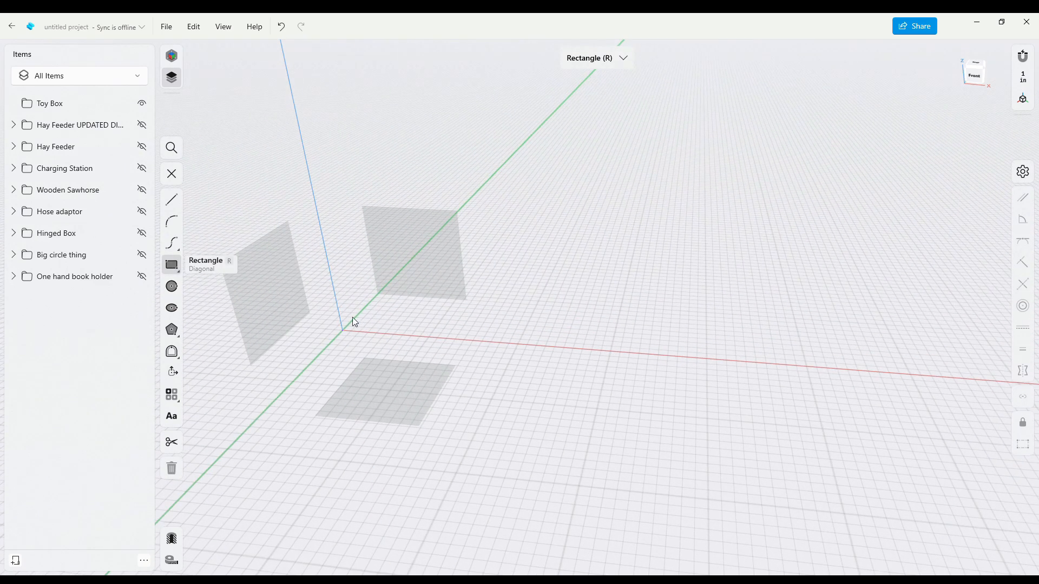
{"action": "left_click", "coordinate": [170, 267]}
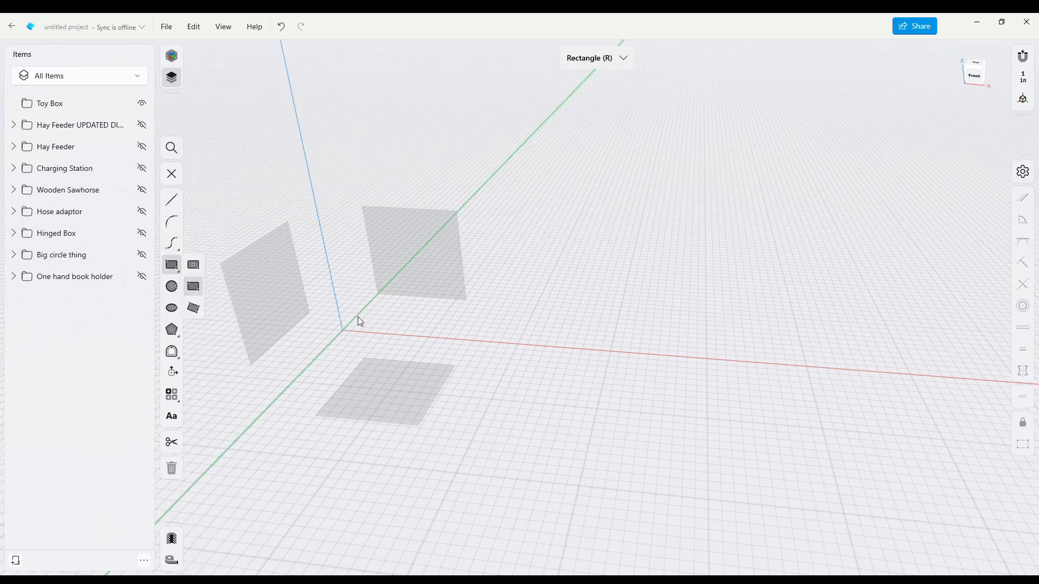
{"action": "left_click", "coordinate": [198, 266]}
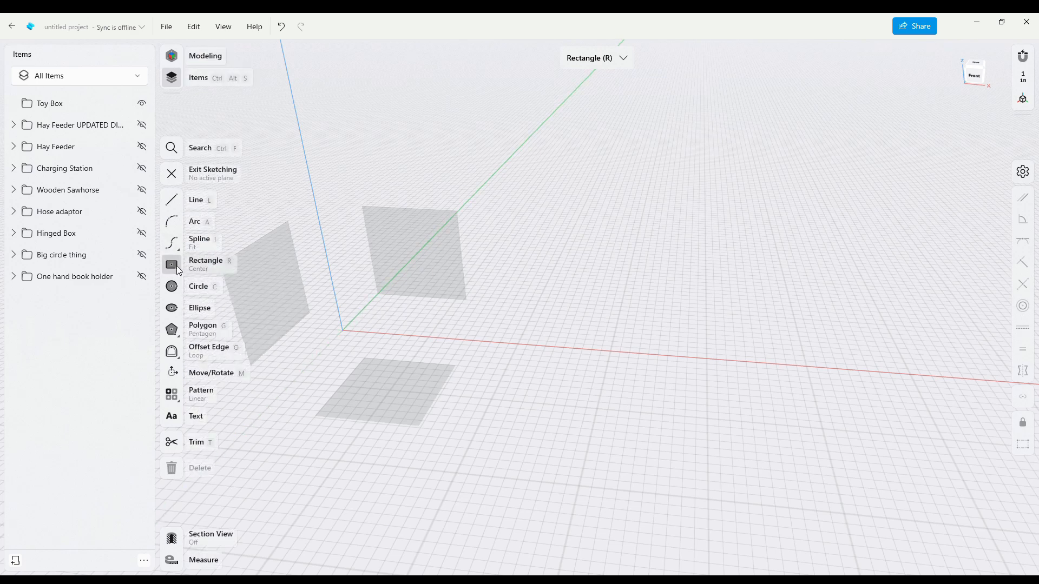
{"action": "left_click", "coordinate": [172, 266]}
{"action": "left_click", "coordinate": [199, 291]}
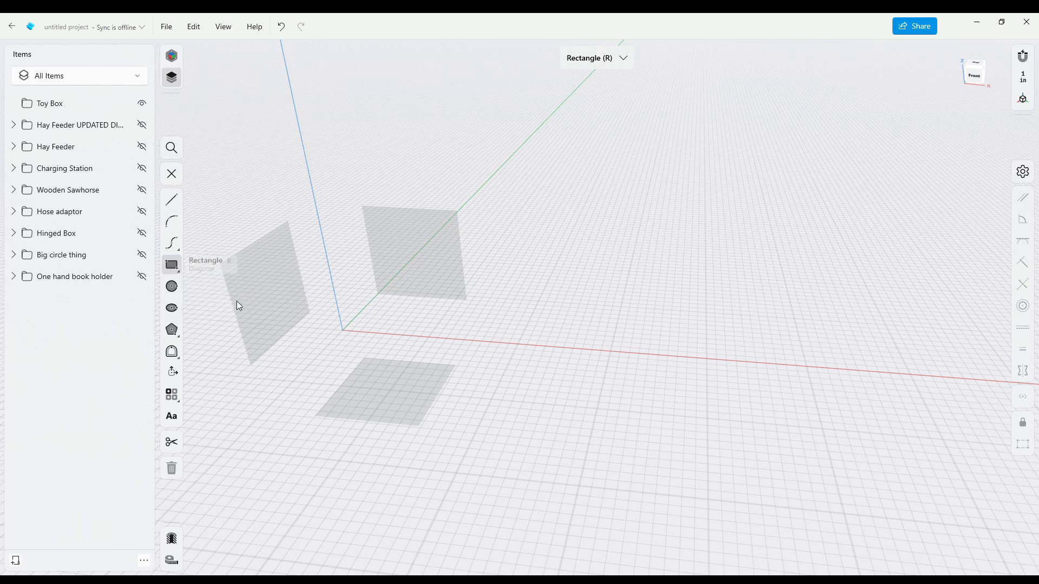
{"action": "left_click", "coordinate": [343, 330]}
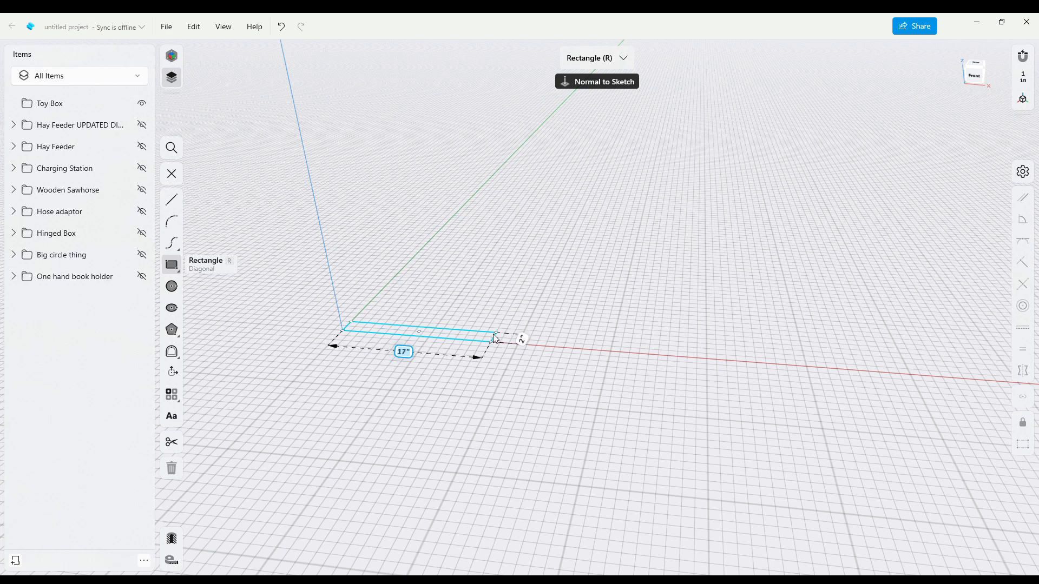
{"action": "type", "text": "33"}
{"action": "key", "text": "Tab"}
{"action": "type", "text": "1.25"}
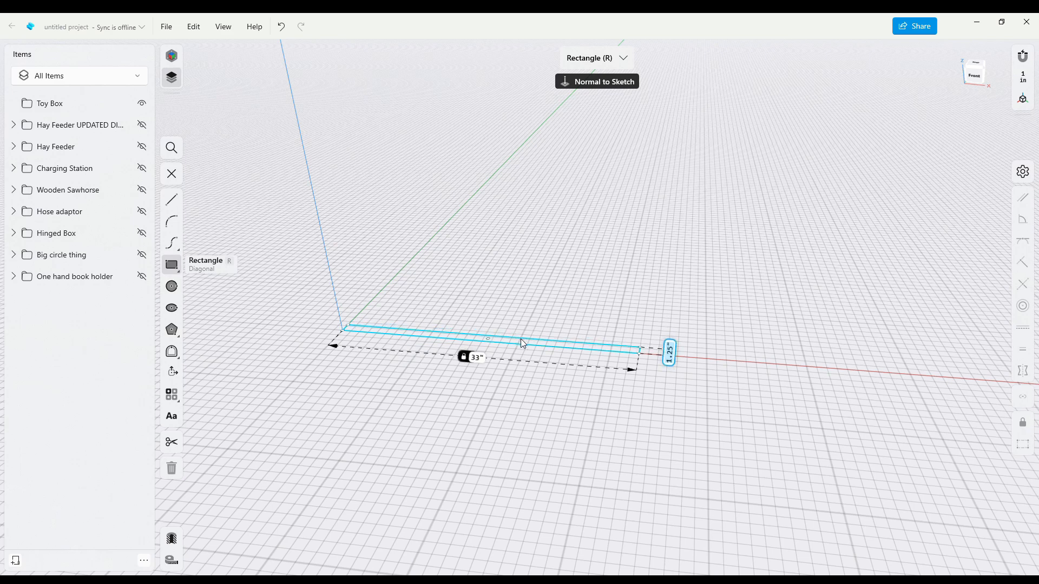
{"action": "type", "text": ".625 in"}
{"action": "key", "text": "Return"}
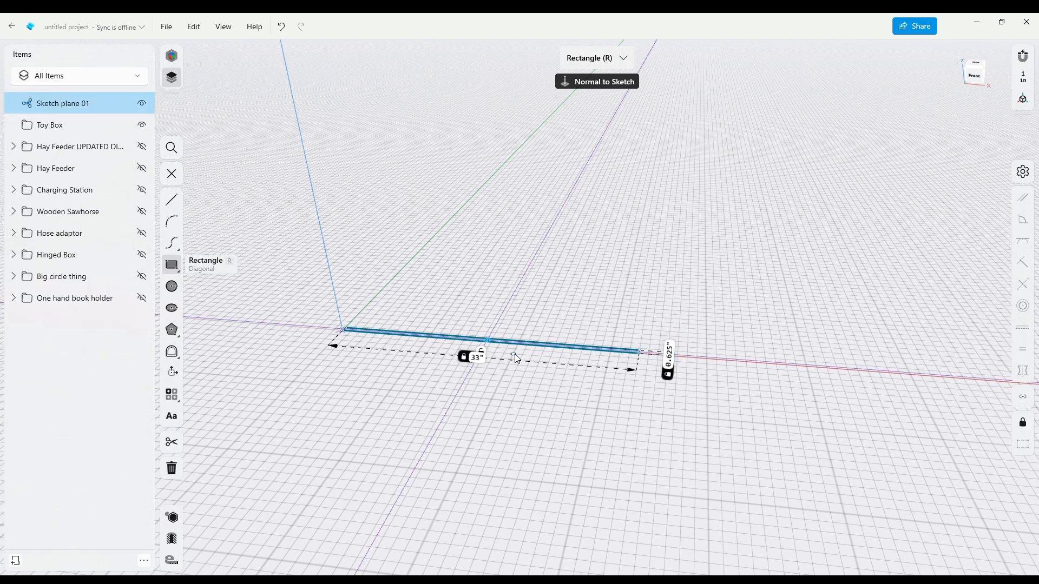
{"action": "key", "text": "Escape"}
{"action": "key", "text": "Escape"}
Extrude the thin rectangle 3 in upward to form the first board
{"action": "mouse_move", "coordinate": [610, 349]}
{"action": "right_mouse_down"}
{"action": "mouse_move", "coordinate": [631, 332]}
{"action": "mouse_move", "coordinate": [590, 369]}
{"action": "mouse_move", "coordinate": [588, 387]}
{"action": "right_mouse_up"}
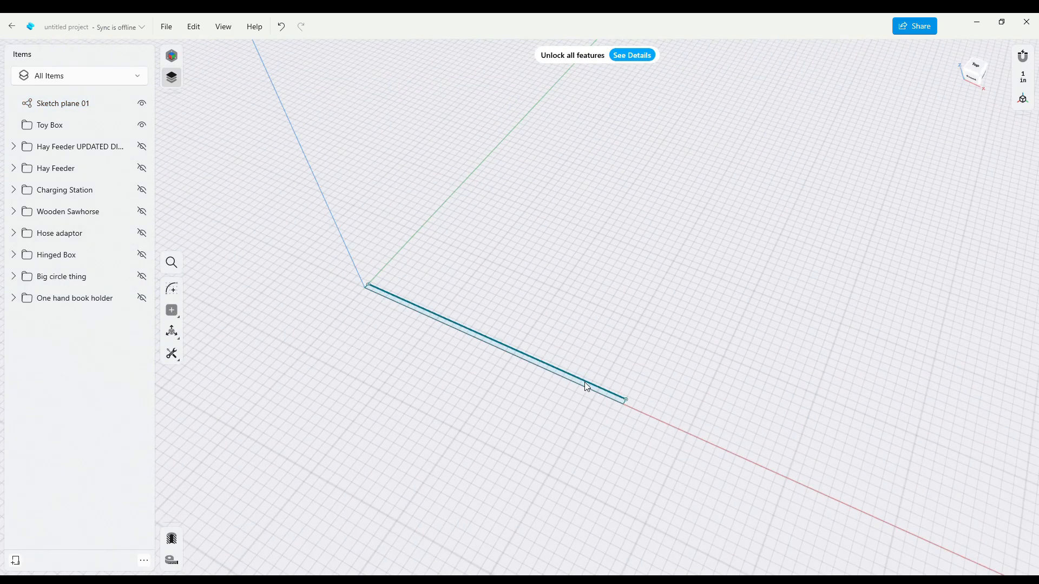
{"action": "scroll", "coordinate": [584, 383], "scroll_direction": "up", "scroll_amount": 5}
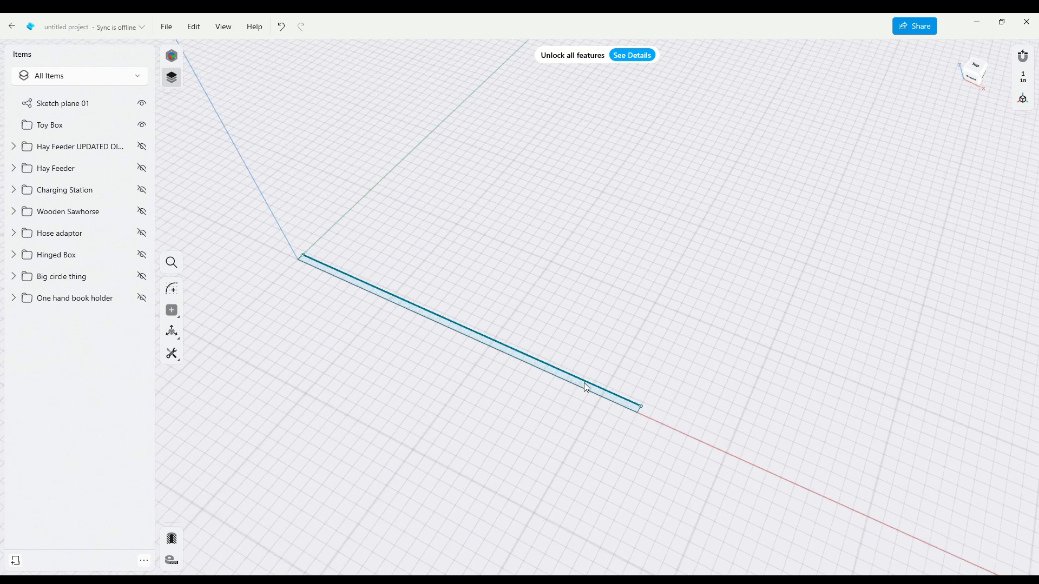
{"action": "left_click", "coordinate": [547, 370]}
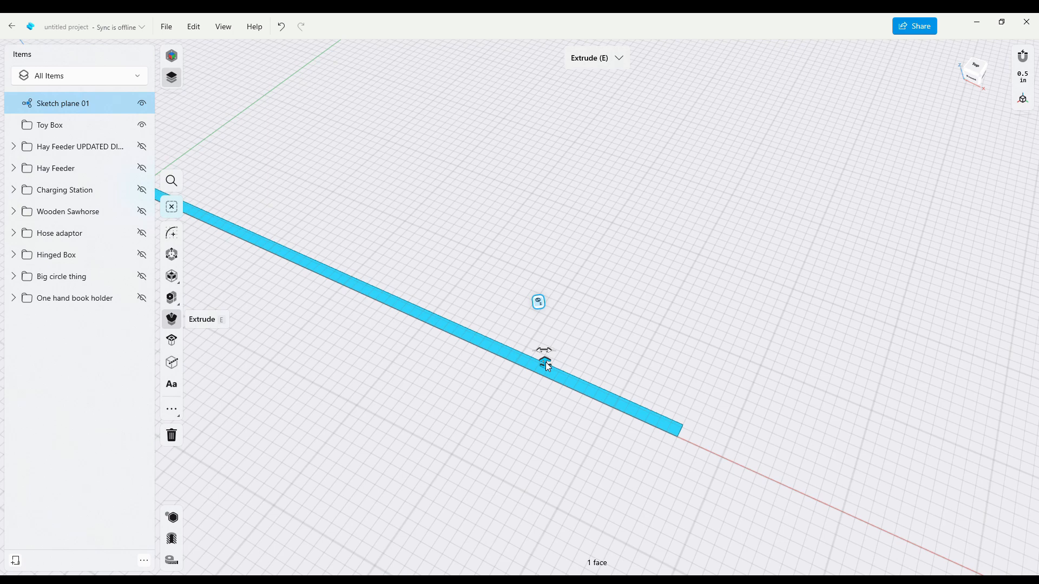
{"action": "type", "text": "3"}
{"action": "key", "text": "Return"}
{"action": "right_click_drag", "start_coordinate": [623, 326], "coordinate": [602, 287]}
{"action": "right_click_drag", "start_coordinate": [384, 378], "coordinate": [520, 364]}
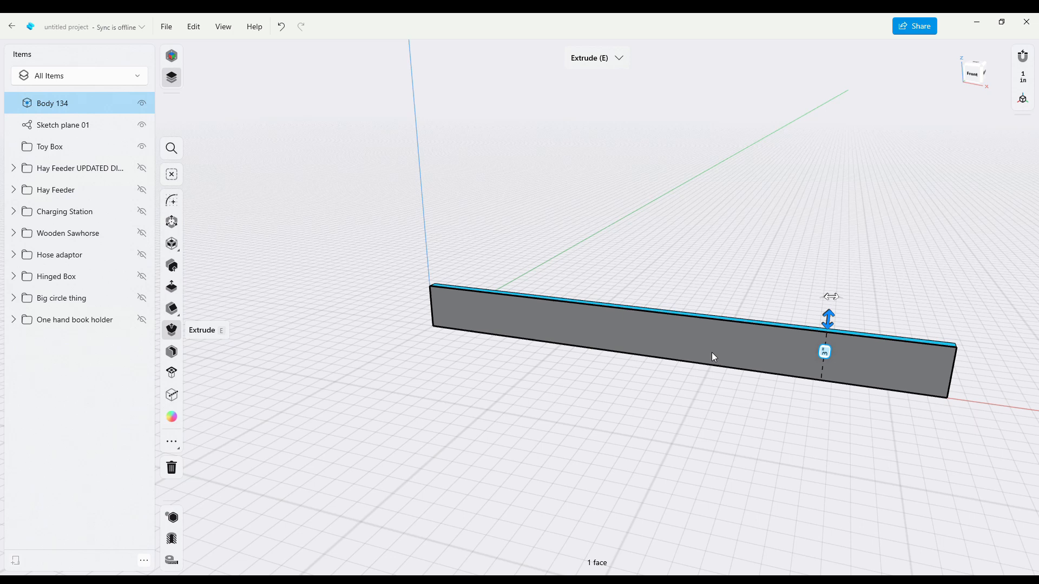
{"action": "right_click_drag", "start_coordinate": [749, 413], "coordinate": [703, 365]}
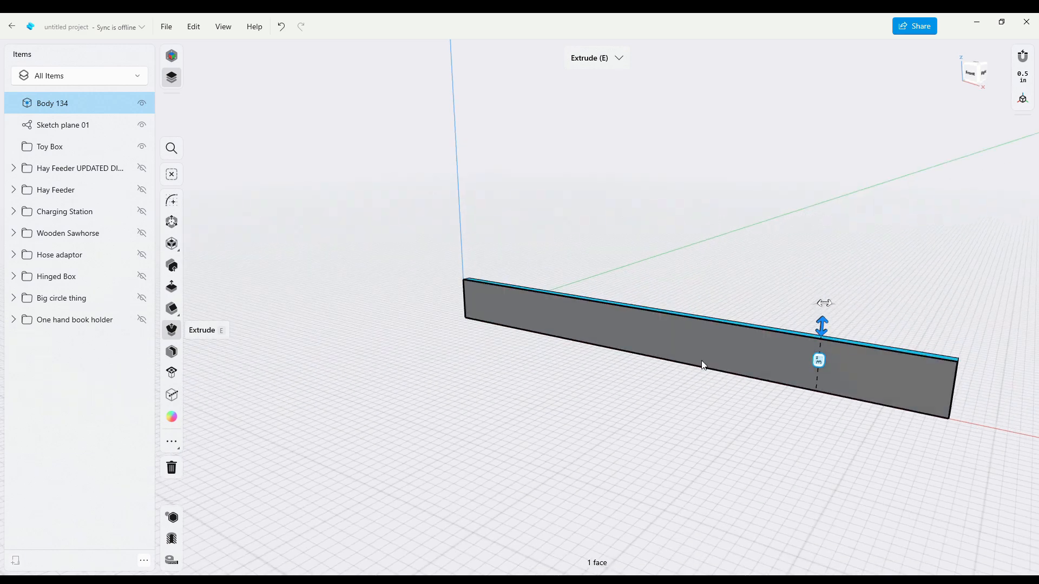
Delete the rectangle sketch while keeping the extruded board body
{"action": "left_click", "coordinate": [706, 349]}
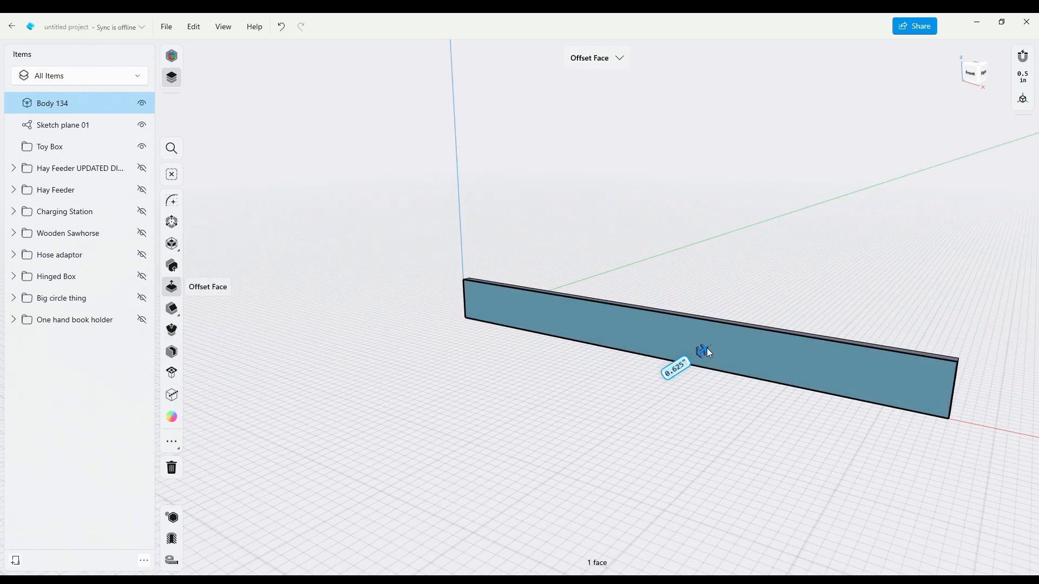
{"action": "double_click", "coordinate": [780, 359]}
{"action": "left_click", "coordinate": [54, 125]}
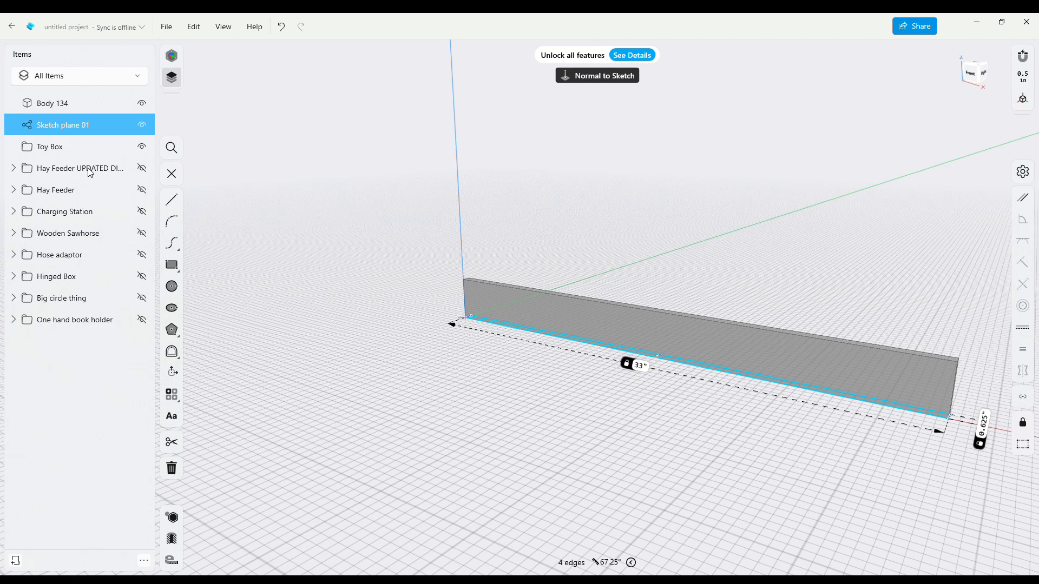
Rename the board body as "33 inch long board template" and move it into the Toy Box folder
{"action": "left_click", "coordinate": [50, 108]}
{"action": "double_click", "coordinate": [48, 105]}
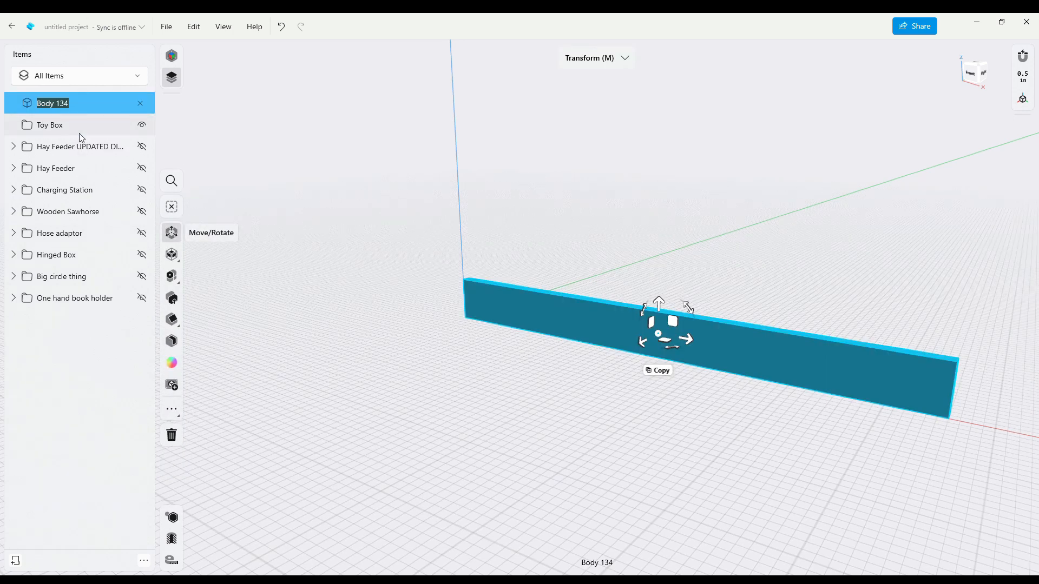
{"action": "type", "text": "33 inch long board template"}
{"action": "key", "text": "Return"}
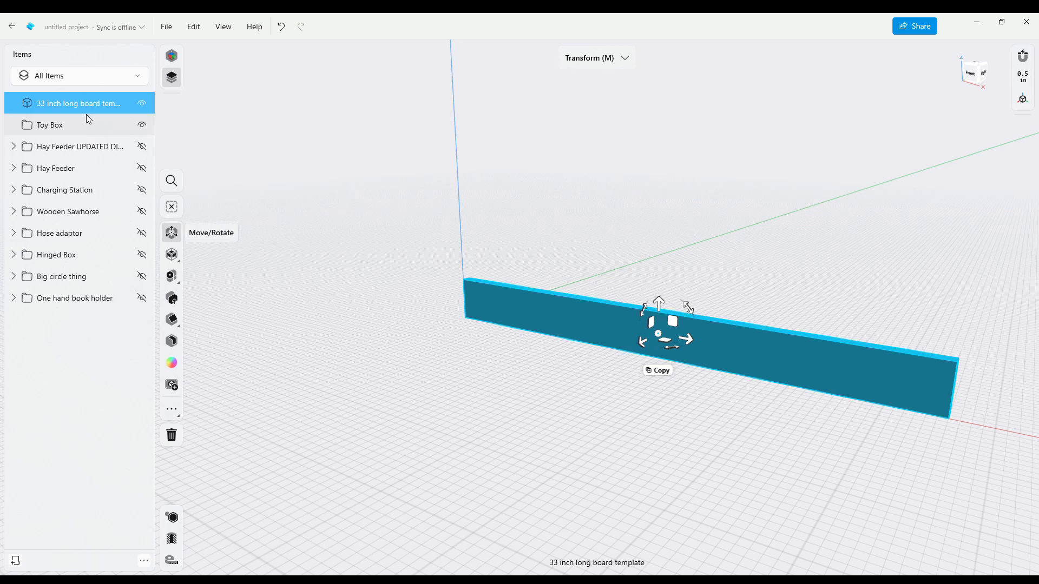
{"action": "left_click_drag", "start_coordinate": [83, 101], "coordinate": [50, 128]}
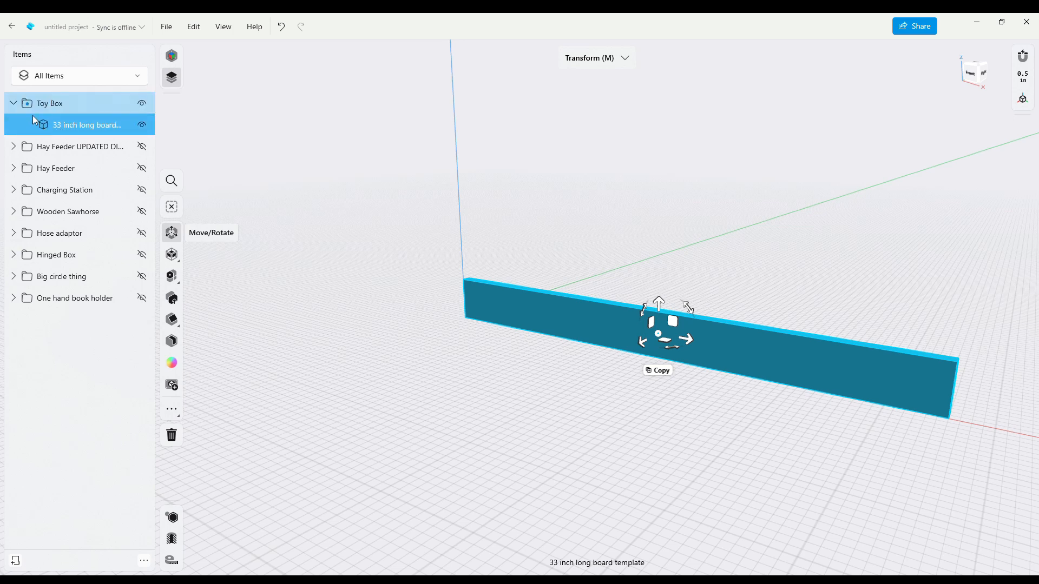
{"action": "left_click", "coordinate": [51, 108]}
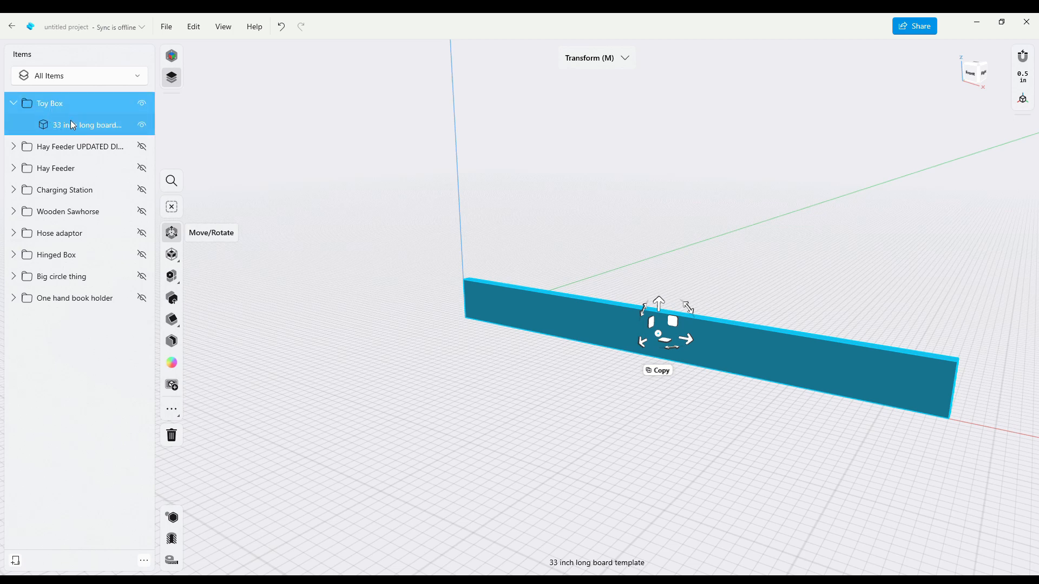
Copy the template board 3 in straight up so the duplicate sits on top of it
{"action": "left_click", "coordinate": [656, 370]}
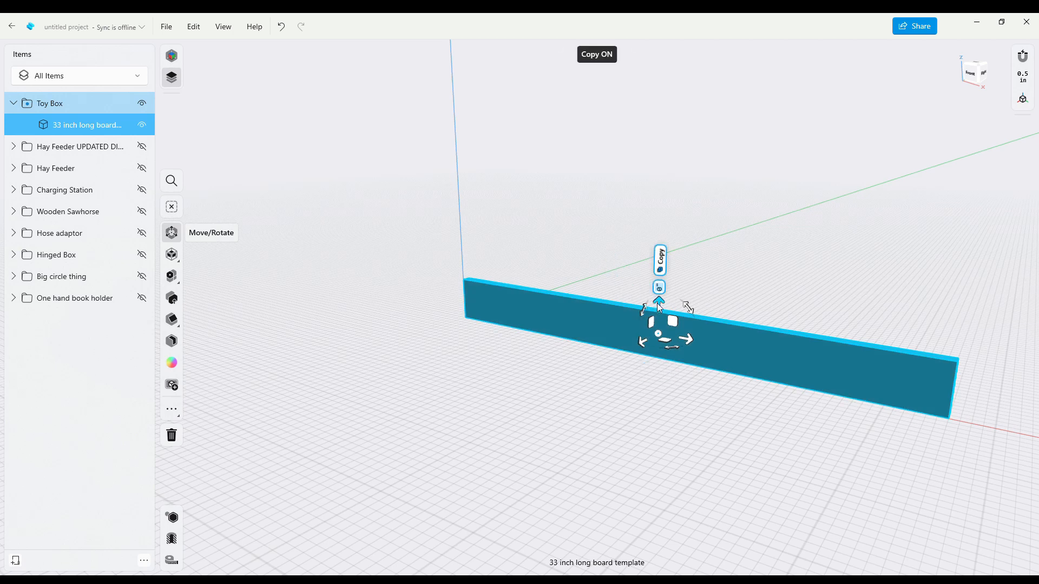
{"action": "left_click_drag", "start_coordinate": [657, 303], "coordinate": [659, 257]}
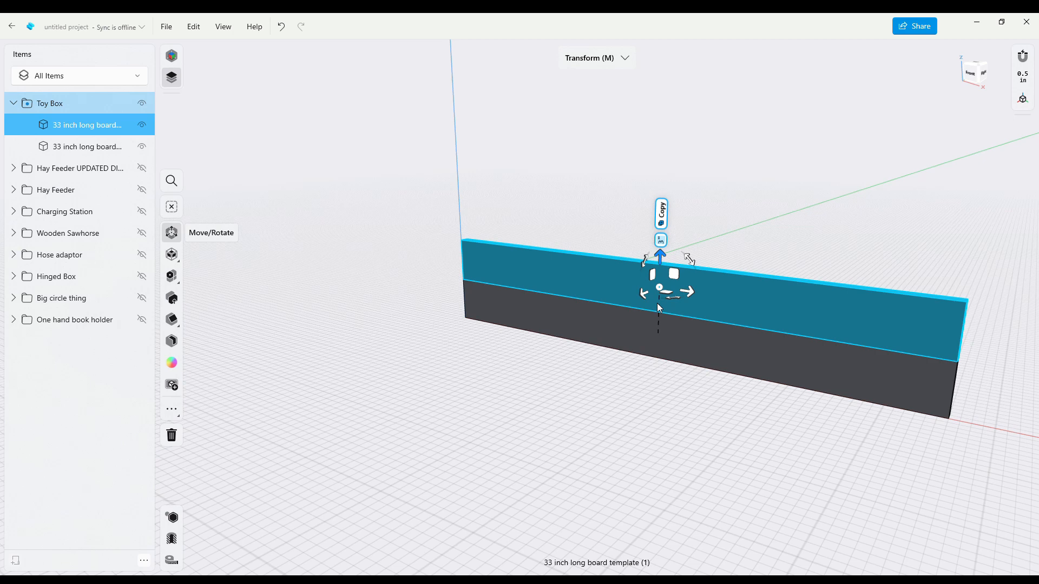
{"action": "left_click", "coordinate": [657, 303]}
{"action": "double_click", "coordinate": [657, 303]}
Try to move the upper board another 3 in up without copying it, and undo the move
{"action": "left_click", "coordinate": [663, 258]}
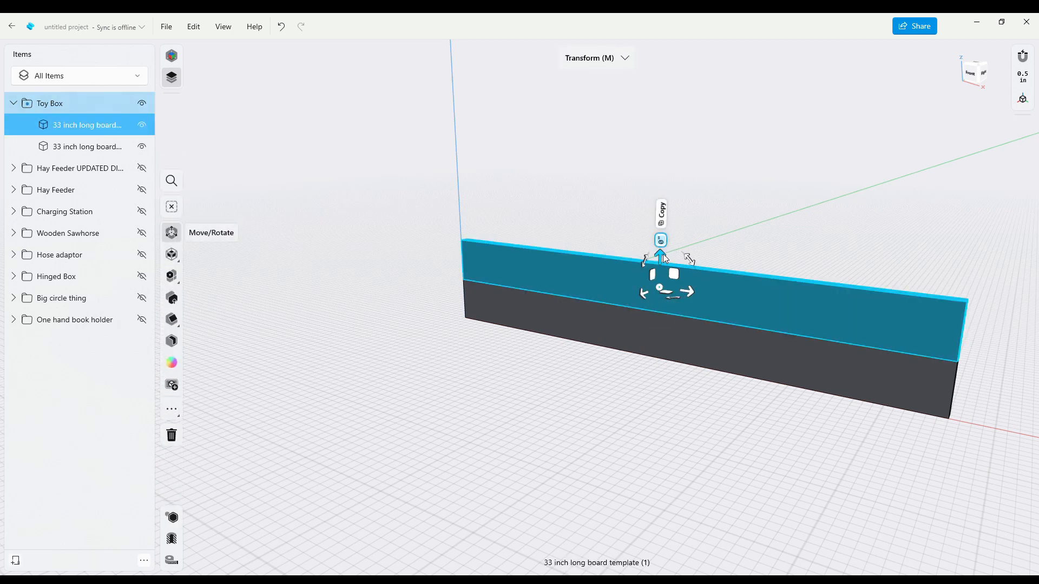
{"action": "type", "text": "3"}
{"action": "key", "text": "Return"}
{"action": "left_click", "coordinate": [641, 237]}
{"action": "key", "text": "ctrl+z"}
Copy the top board 3 in upward twice to add the third and fourth boards to the stack
{"action": "left_click", "coordinate": [655, 277]}
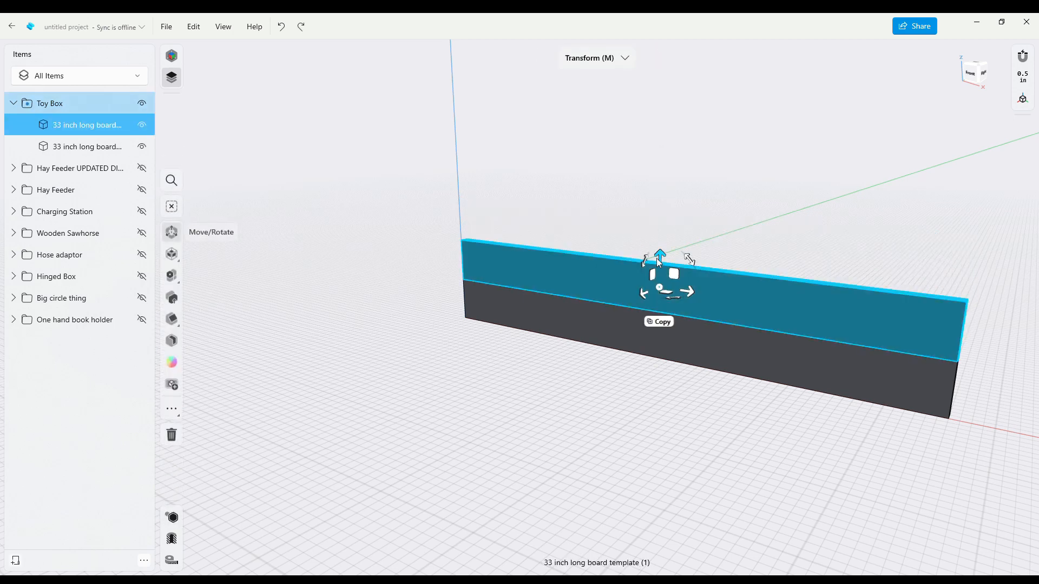
{"action": "left_click", "coordinate": [662, 323]}
{"action": "left_click", "coordinate": [661, 255]}
{"action": "left_click", "coordinate": [661, 256]}
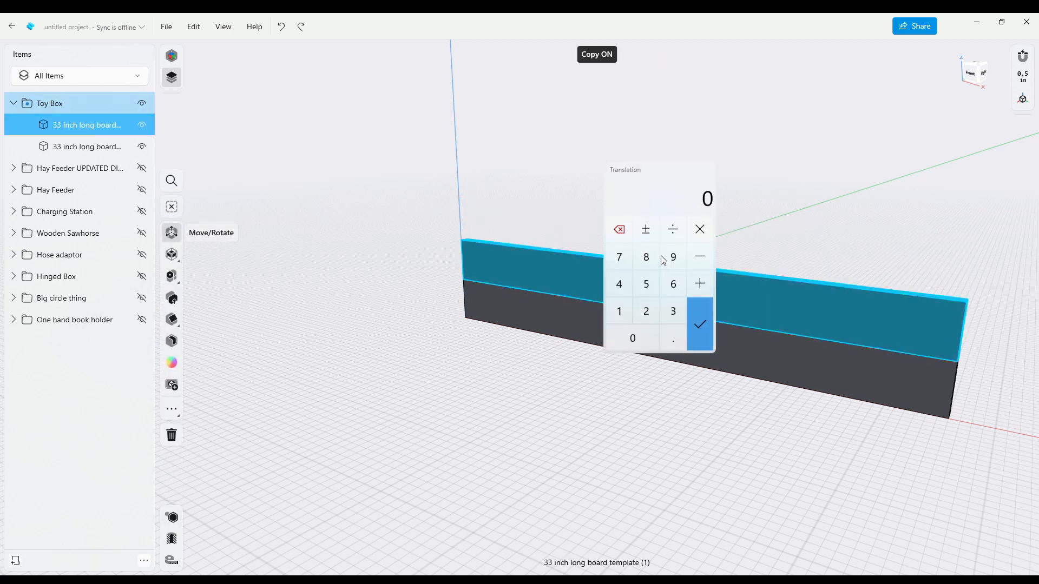
{"action": "left_click", "coordinate": [673, 310]}
{"action": "left_click", "coordinate": [701, 323]}
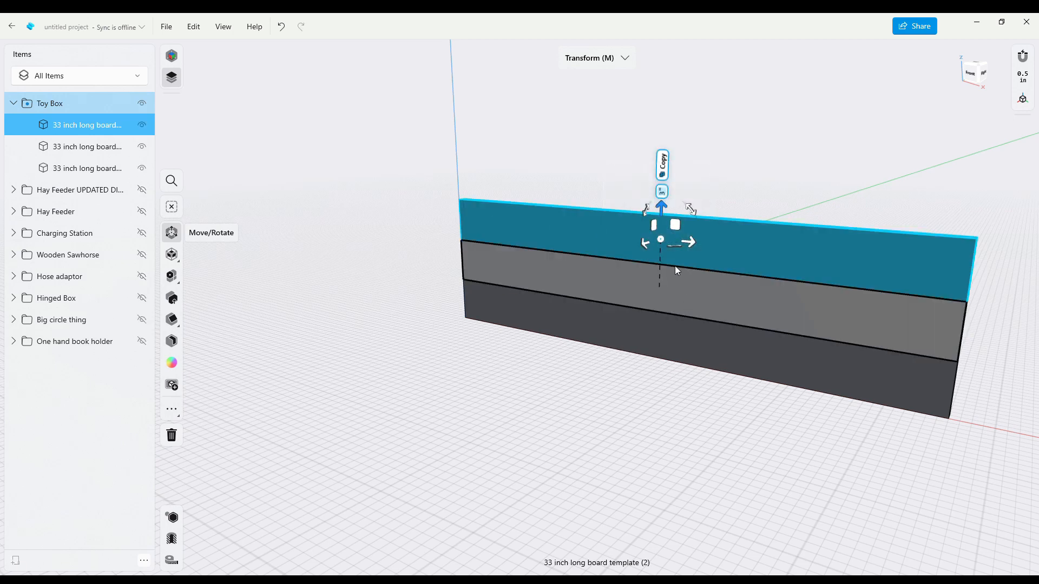
{"action": "left_click", "coordinate": [663, 212]}
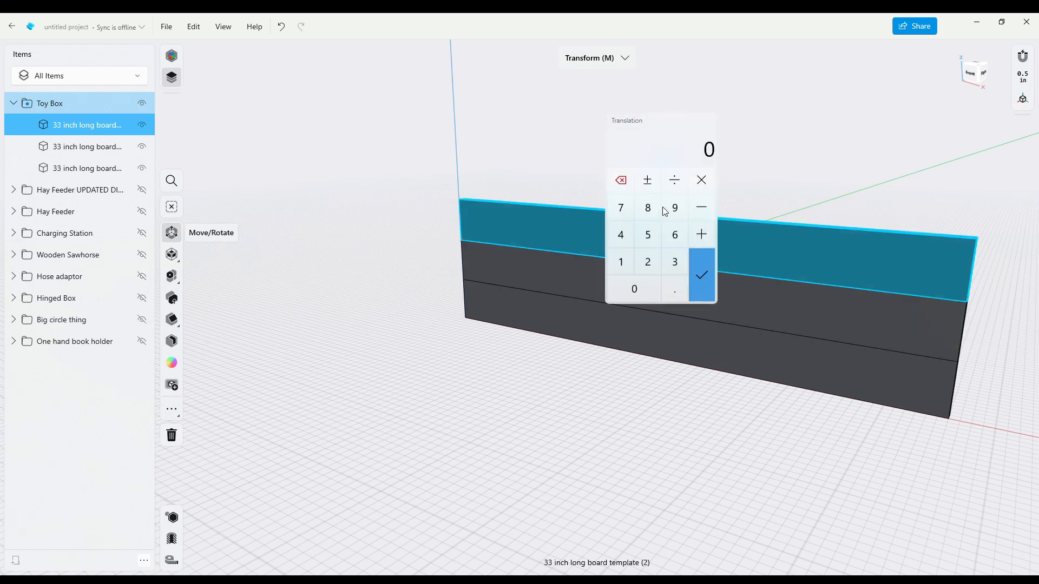
{"action": "type", "text": "3"}
{"action": "key", "text": "Return"}
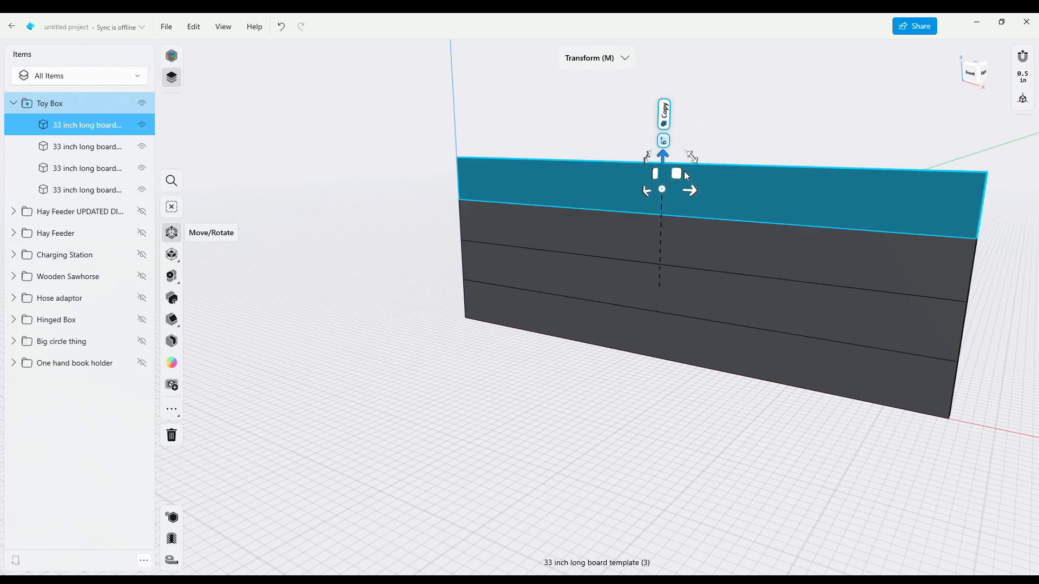
Copy the top board 3 in upward to add the fifth board to the stack
{"action": "key", "text": "ctrl+z"}
{"action": "left_click", "coordinate": [665, 150]}
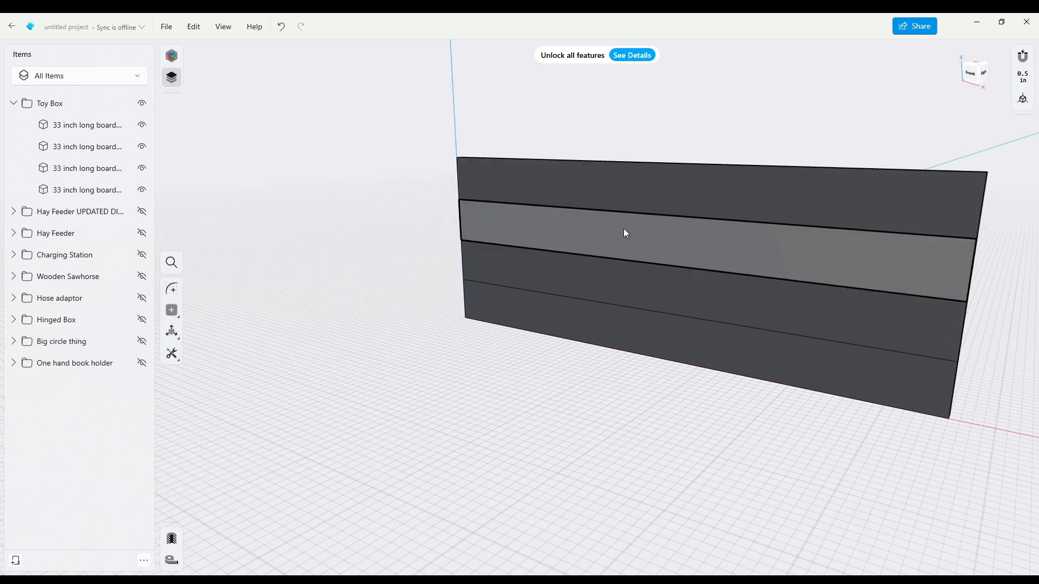
{"action": "left_click", "coordinate": [648, 195]}
{"action": "left_click", "coordinate": [663, 157]}
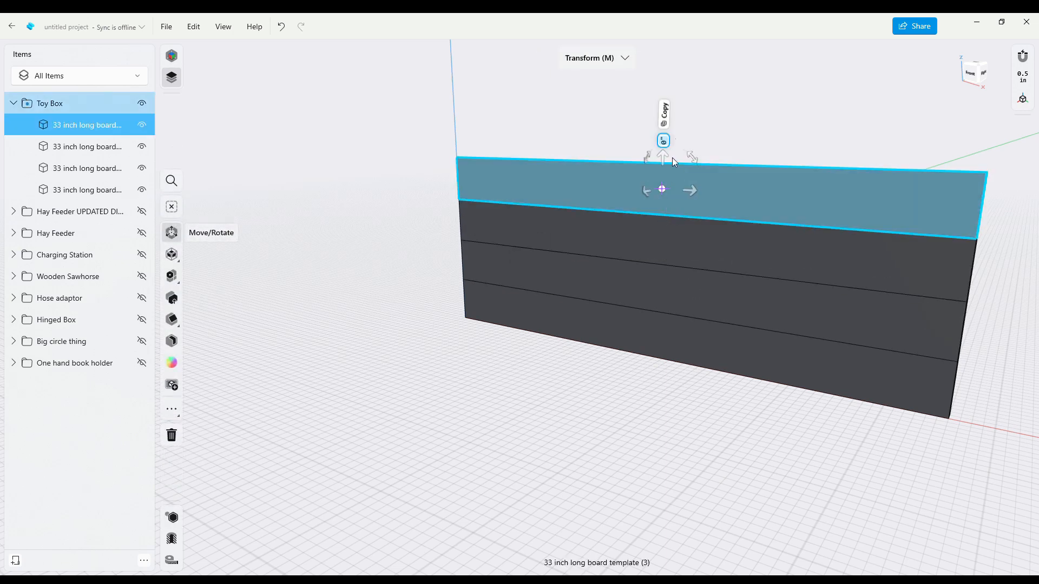
{"action": "left_click", "coordinate": [665, 110]}
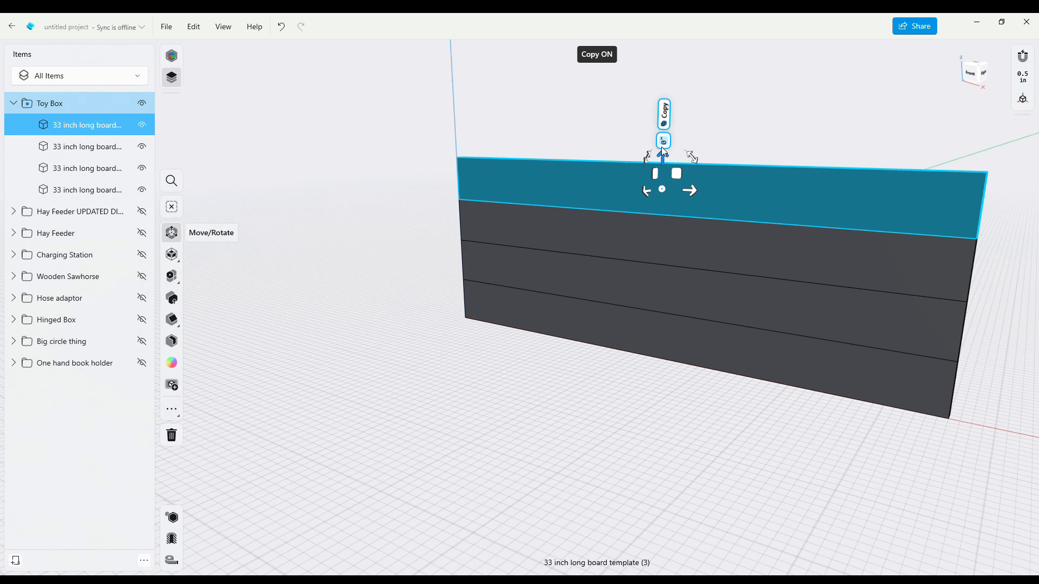
{"action": "left_click", "coordinate": [664, 151]}
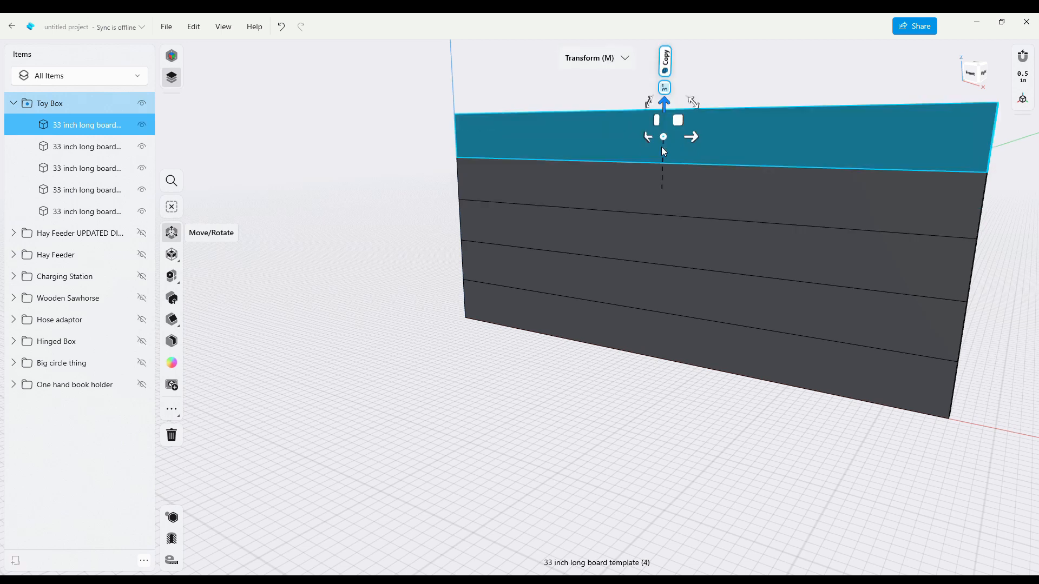
{"action": "right_click_drag", "start_coordinate": [777, 90], "coordinate": [768, 110]}
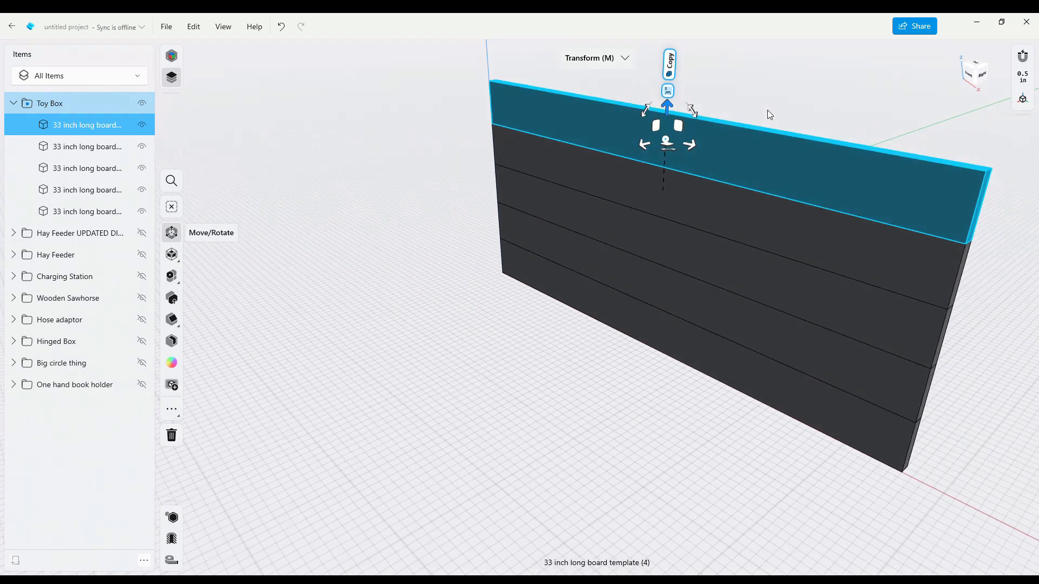
Copy the fifth board 3 in upward to complete the panel with a sixth board
{"action": "left_click", "coordinate": [670, 107]}
{"action": "left_click", "coordinate": [681, 195]}
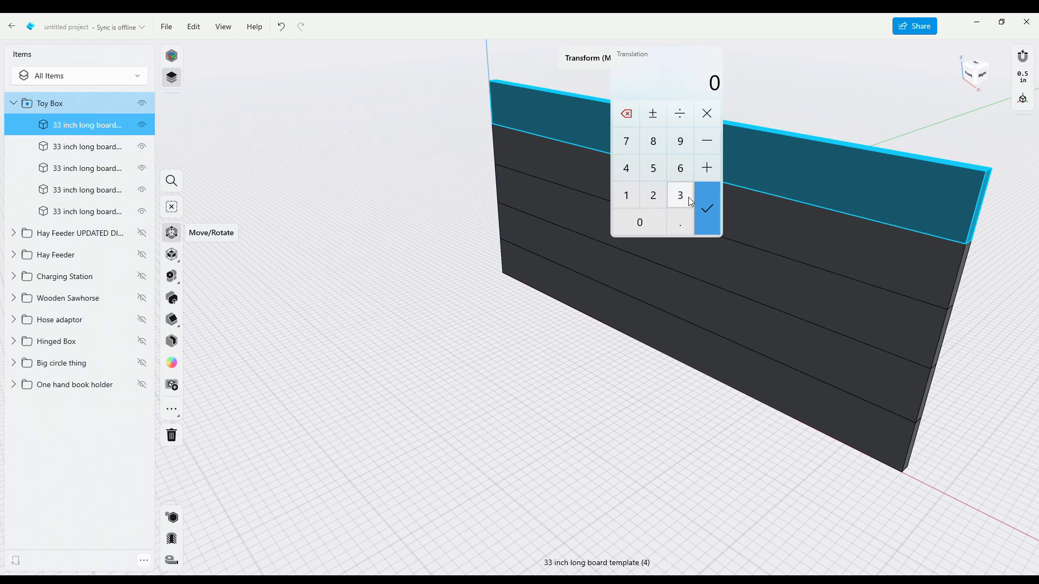
{"action": "left_click", "coordinate": [707, 208]}
{"action": "left_click", "coordinate": [999, 300]}
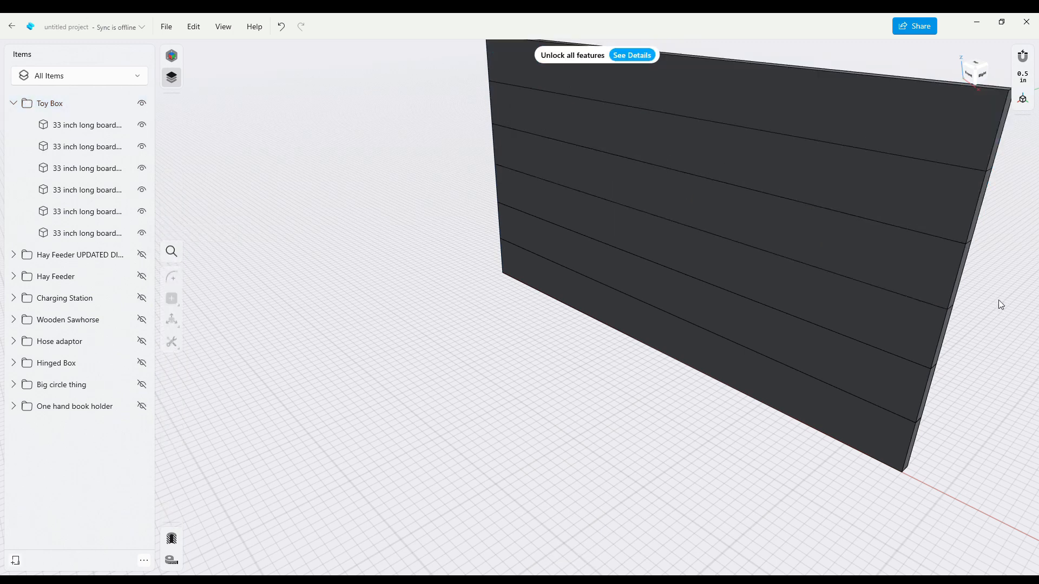
{"action": "right_click_drag", "start_coordinate": [995, 305], "coordinate": [983, 287]}
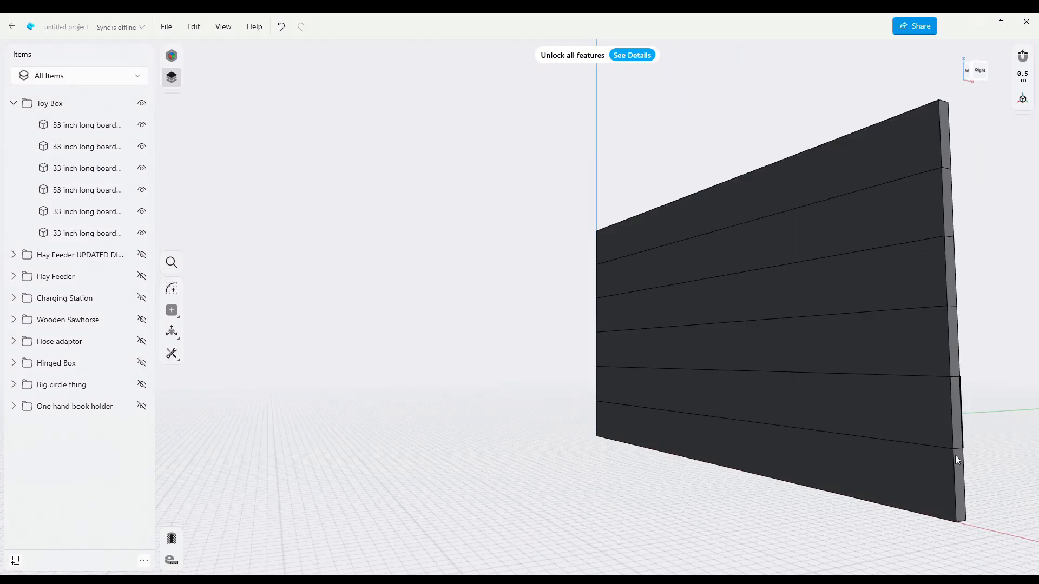
{"action": "right_click_drag", "start_coordinate": [538, 250], "coordinate": [552, 121]}
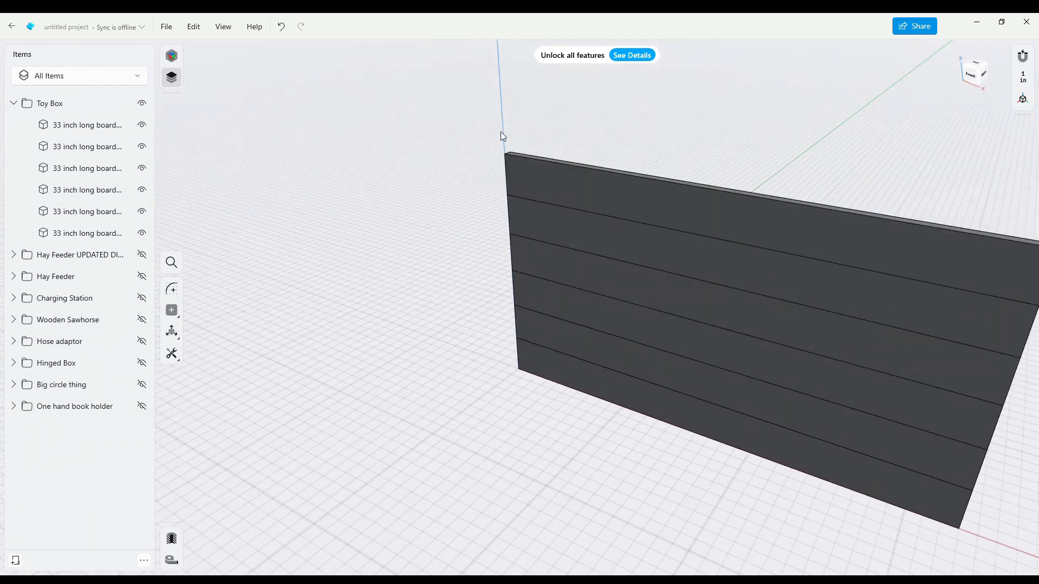
Group all six 33 inch boards in a new folder named "Front of box" inside the Toy Box folder
{"action": "left_click", "coordinate": [76, 126]}
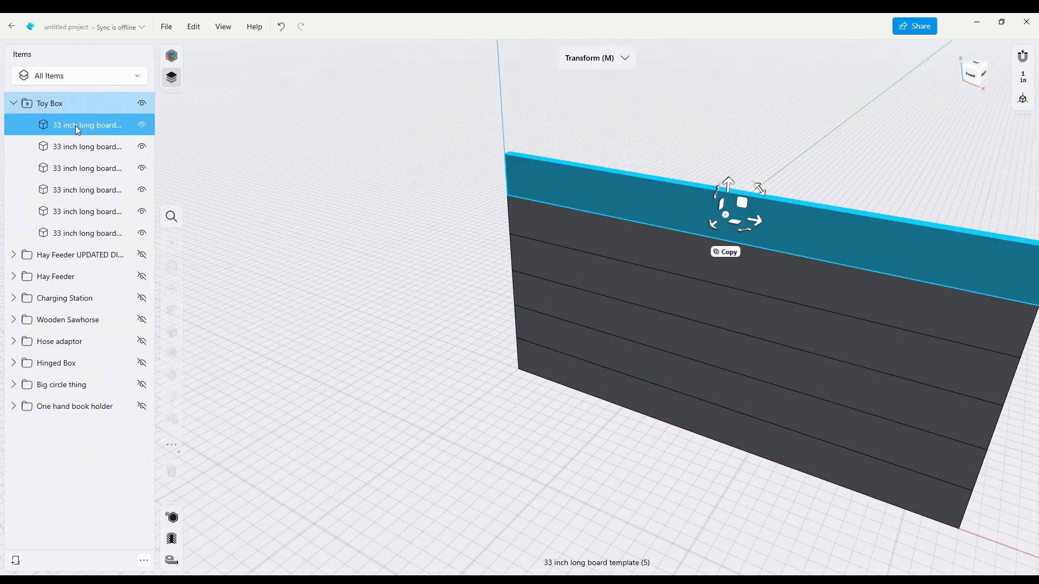
{"action": "left_click", "coordinate": [73, 237], "text": "shift"}
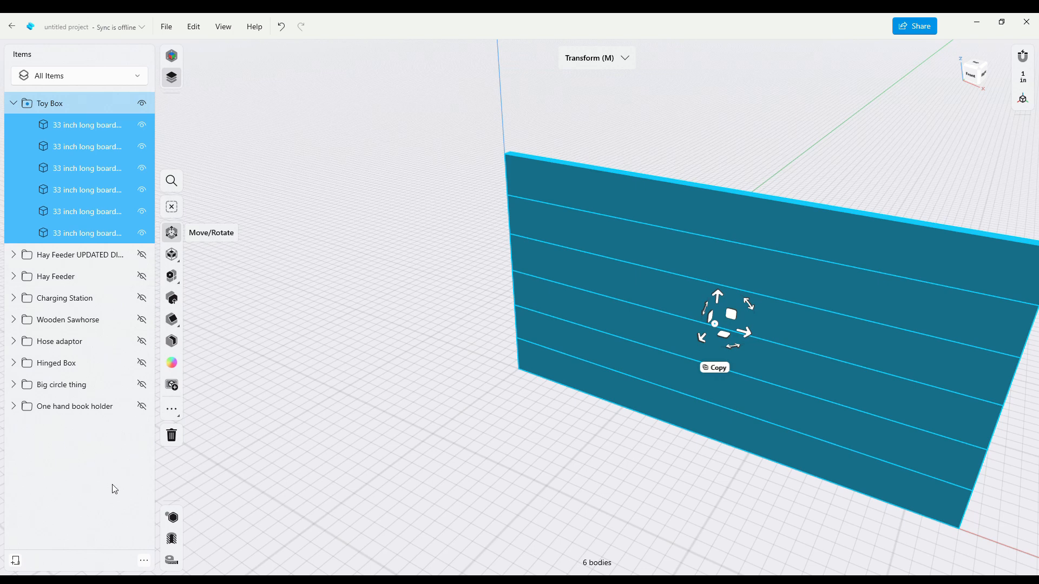
{"action": "left_click", "coordinate": [15, 561]}
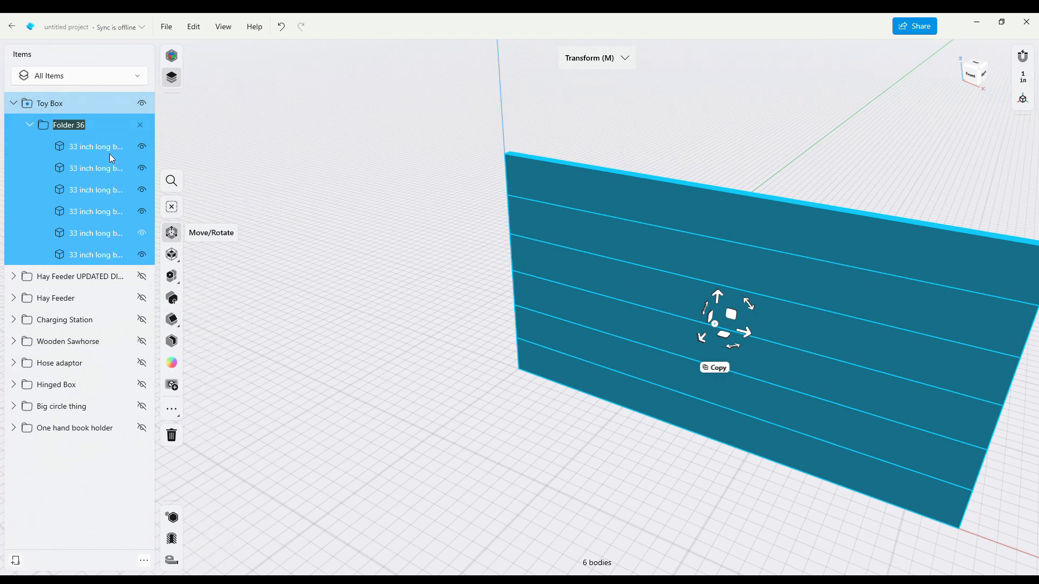
{"action": "type", "text": "Fort"}
{"action": "key", "text": "BackSpace"}
{"action": "key", "text": "BackSpace"}
{"action": "key", "text": "BackSpace"}
{"action": "type", "text": "ront of box"}
{"action": "left_click", "coordinate": [109, 126]}
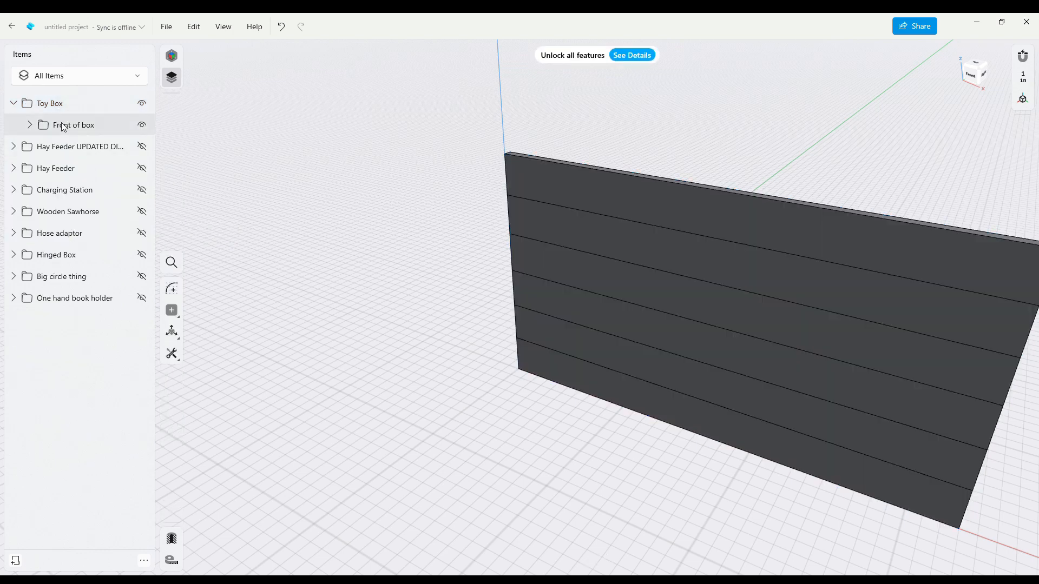
Copy the whole "Front of box" folder 17.375 in toward the back to create the opposite panel
{"action": "left_click", "coordinate": [109, 125]}
{"action": "right_click_drag", "start_coordinate": [277, 210], "coordinate": [410, 209]}
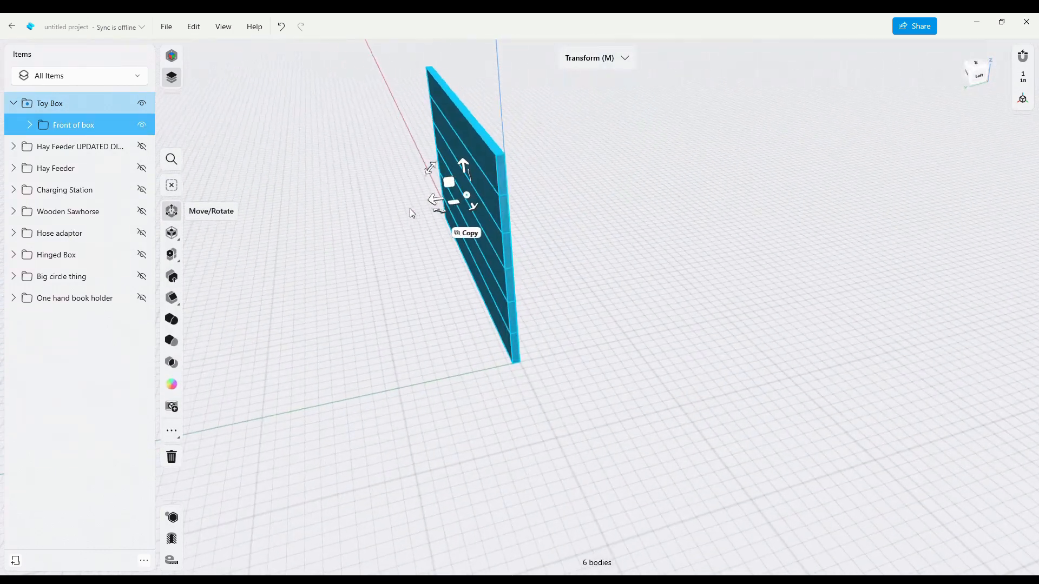
{"action": "left_click", "coordinate": [438, 210]}
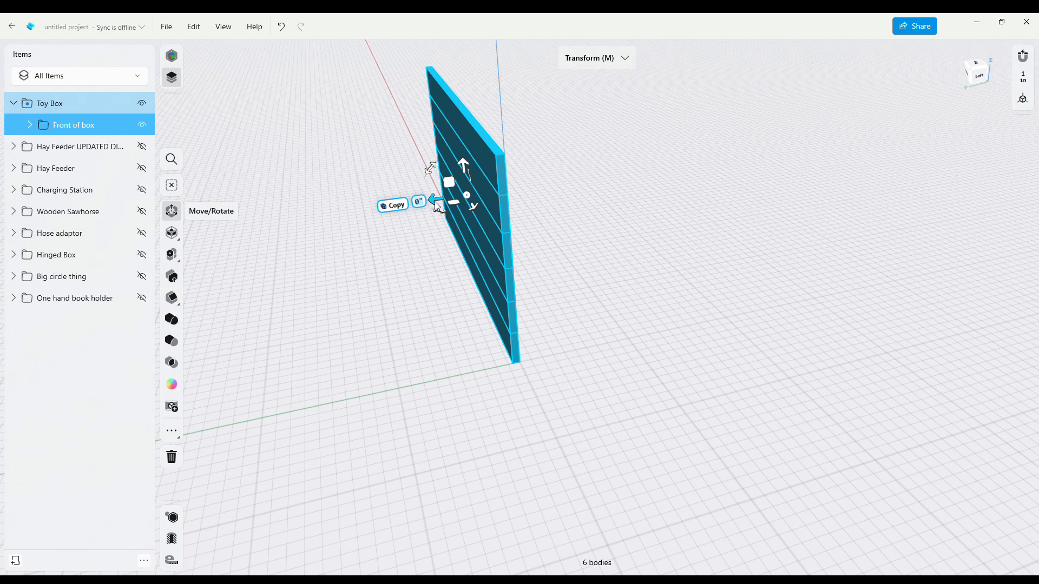
{"action": "type", "text": "17."}
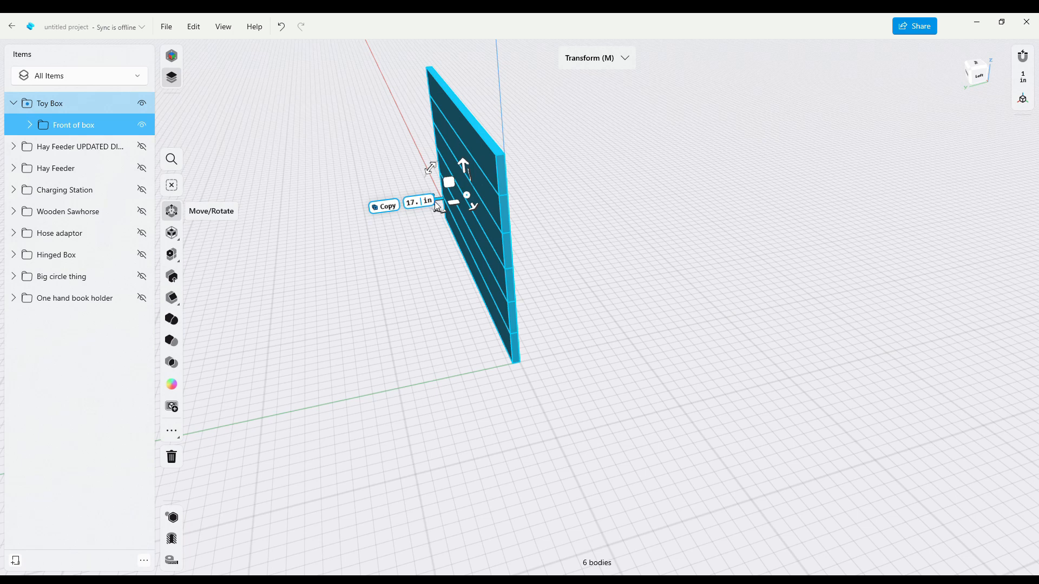
{"action": "type", "text": "375"}
{"action": "key", "text": "Return"}
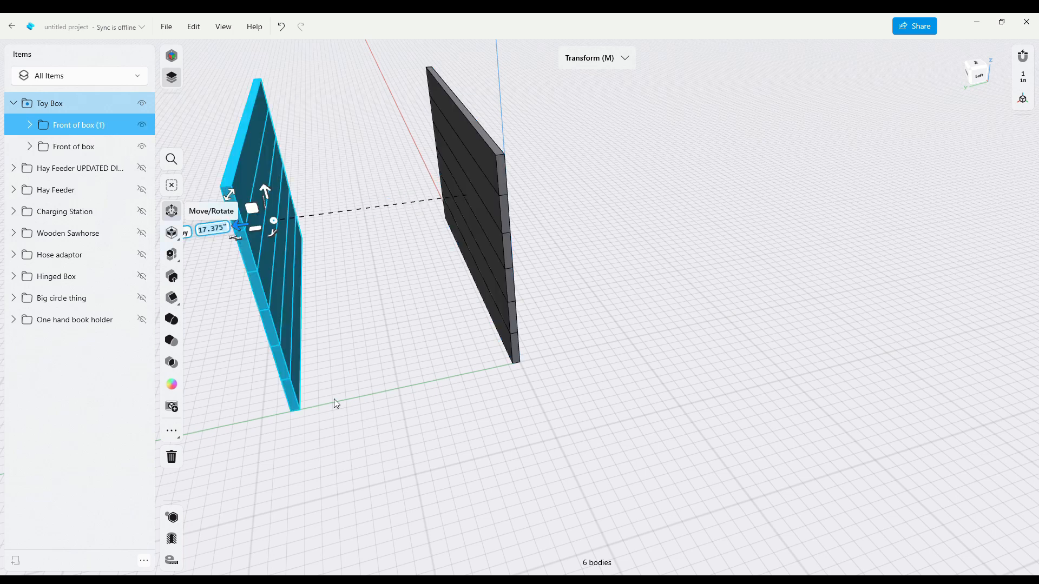
{"action": "left_click", "coordinate": [381, 415]}
Measure the distance between the outer faces of the front and back panels
{"action": "right_click_drag", "start_coordinate": [362, 338], "coordinate": [366, 300]}
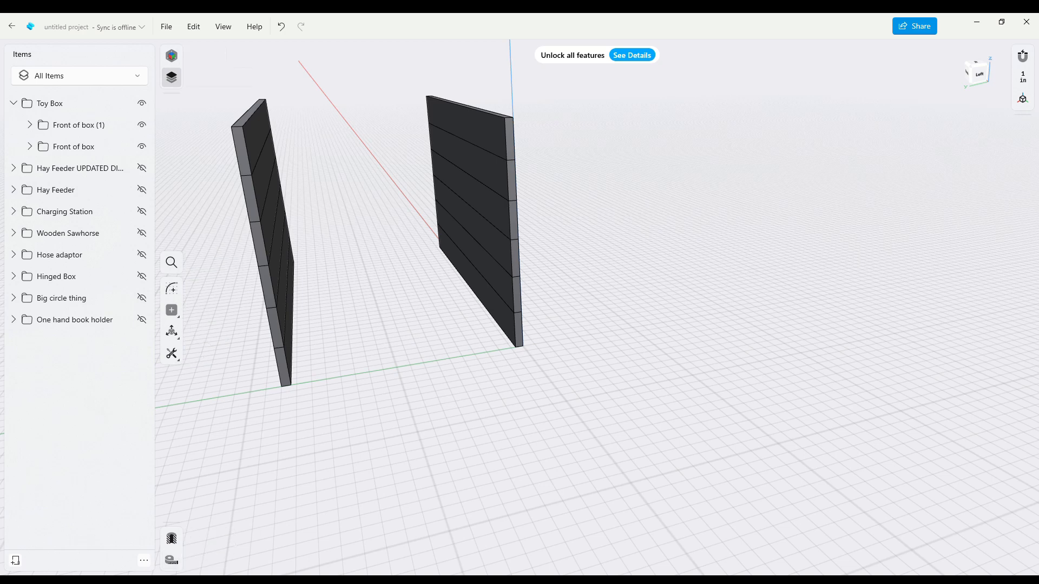
{"action": "left_click", "coordinate": [172, 561]}
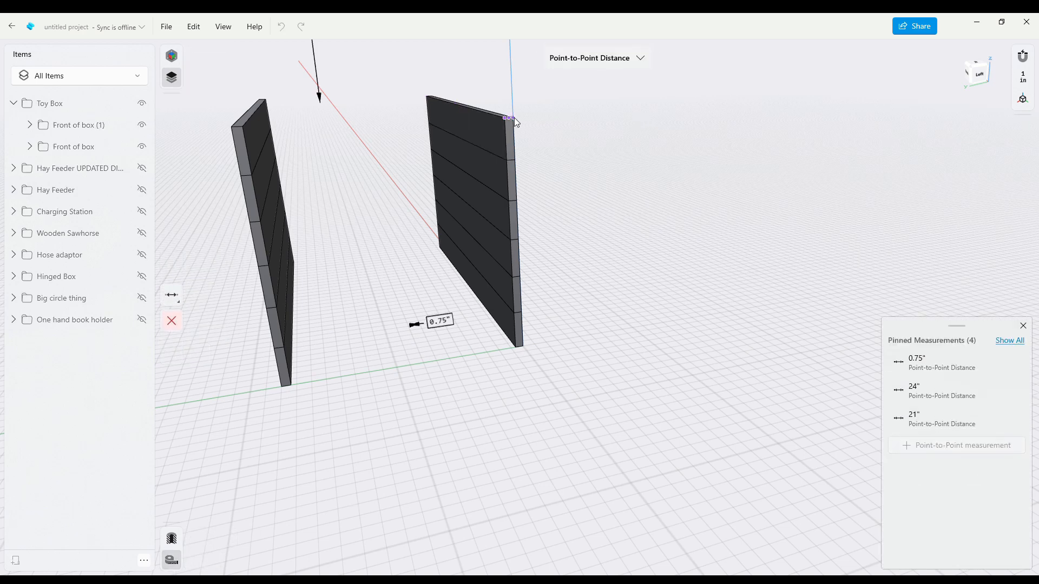
{"action": "left_click", "coordinate": [514, 139]}
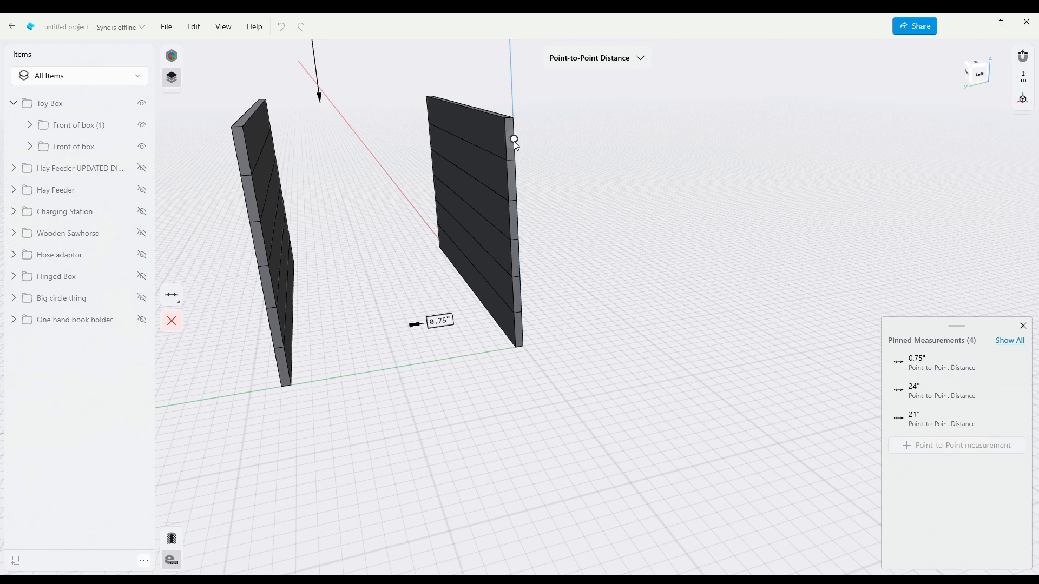
{"action": "left_click", "coordinate": [236, 152]}
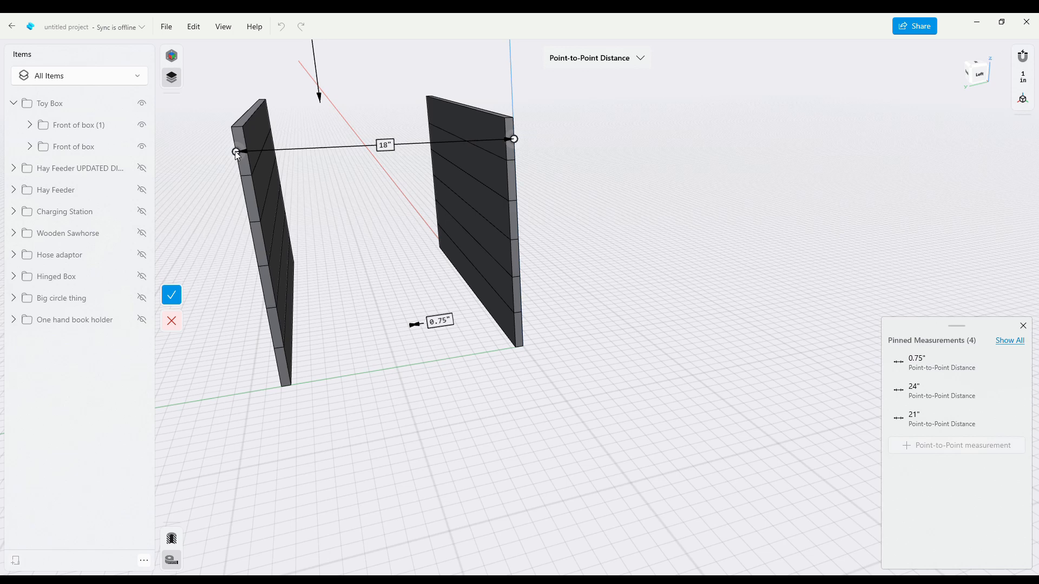
{"action": "key", "text": "Escape"}
Sketch a rectangle on the open end of the box, spanning the gap between the panels at the height of their top boards
{"action": "mouse_move", "coordinate": [598, 192]}
{"action": "right_mouse_down"}
{"action": "mouse_move", "coordinate": [582, 183]}
{"action": "mouse_move", "coordinate": [596, 191]}
{"action": "right_mouse_up"}
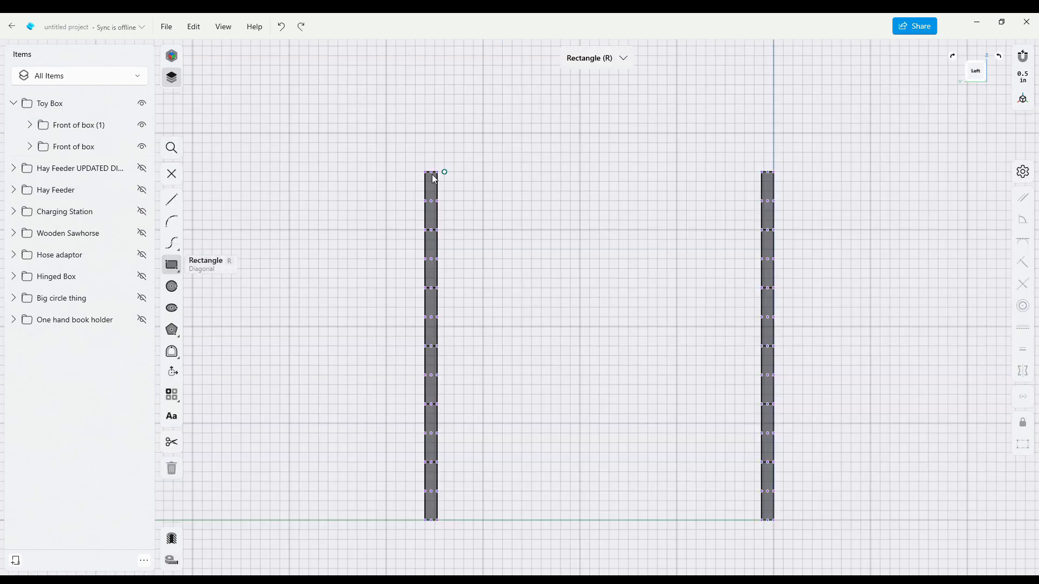
{"action": "left_click", "coordinate": [436, 173]}
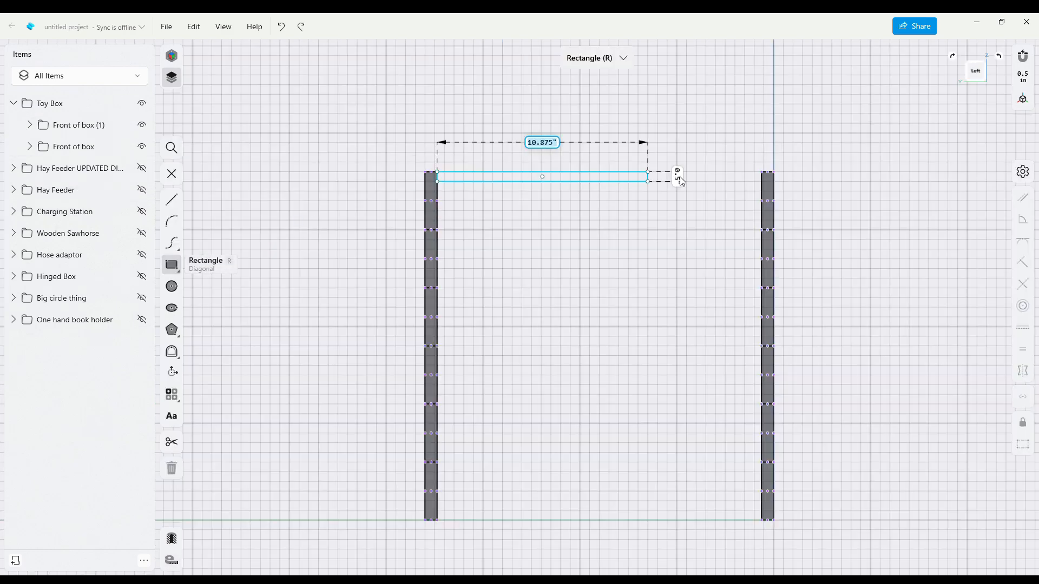
{"action": "left_click", "coordinate": [762, 230]}
Try to extrude the end rectangle 0.625 in outward from the box, and undo the extrusion
{"action": "mouse_move", "coordinate": [761, 230]}
{"action": "right_mouse_down"}
{"action": "mouse_move", "coordinate": [631, 303]}
{"action": "mouse_move", "coordinate": [653, 288]}
{"action": "mouse_move", "coordinate": [665, 297]}
{"action": "right_mouse_up"}
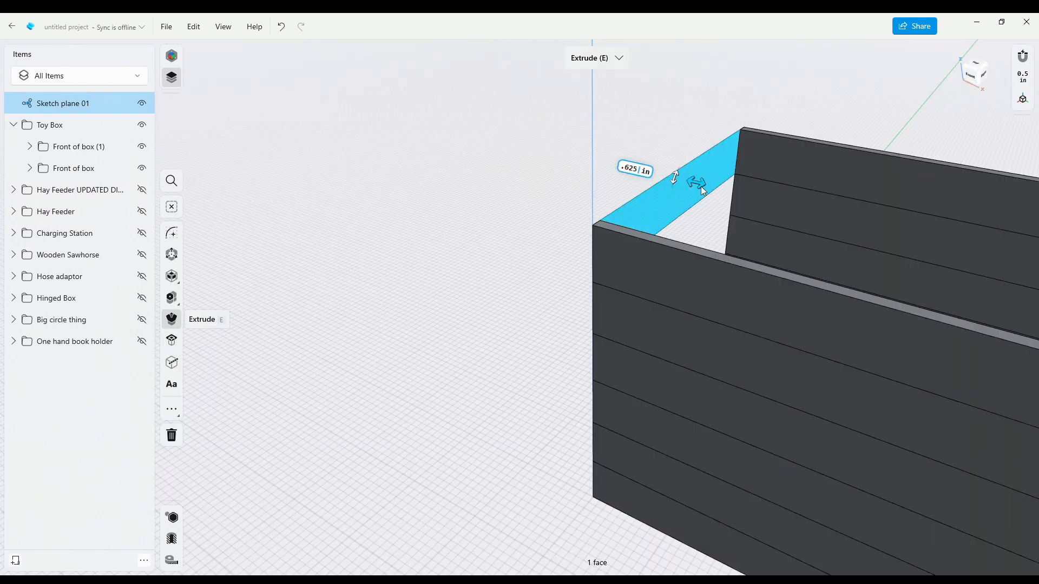
{"action": "key", "text": "Return"}
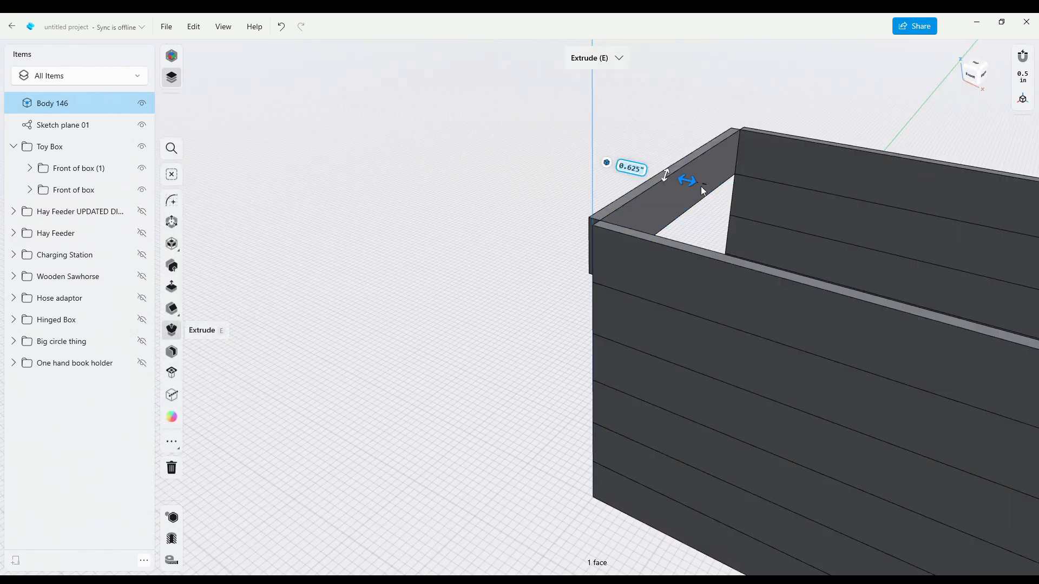
{"action": "key", "text": "ctrl+z"}
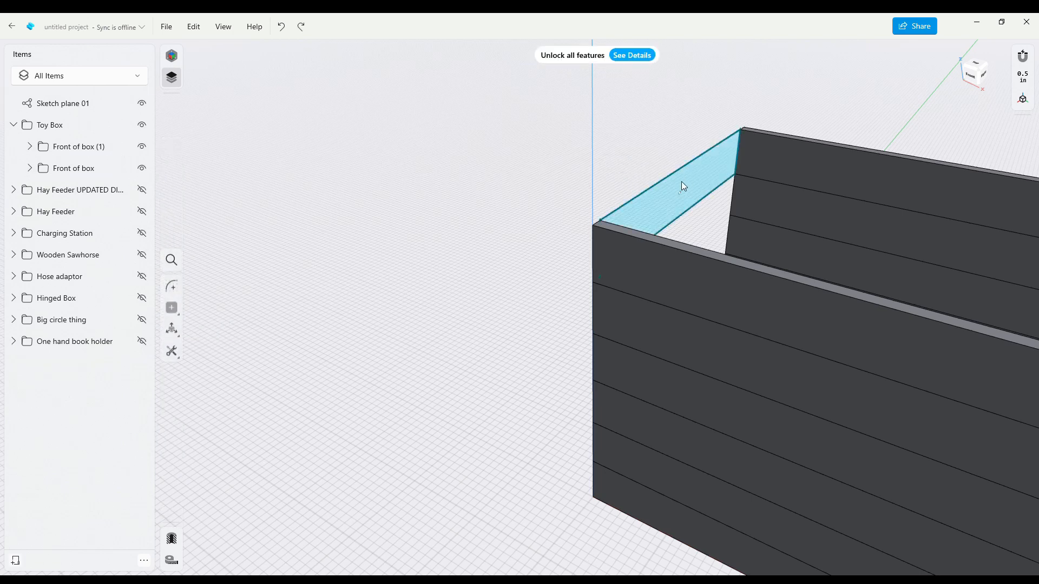
Extrude the end rectangle -0.625 in inward to form a board between the front and back panels
{"action": "type", "text": ".625"}
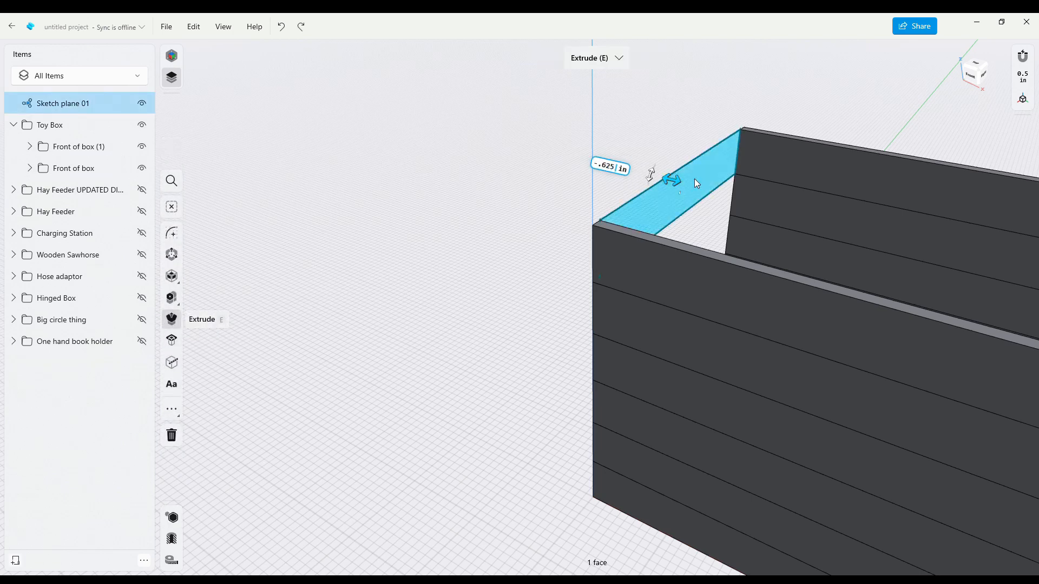
{"action": "key", "text": "Return"}
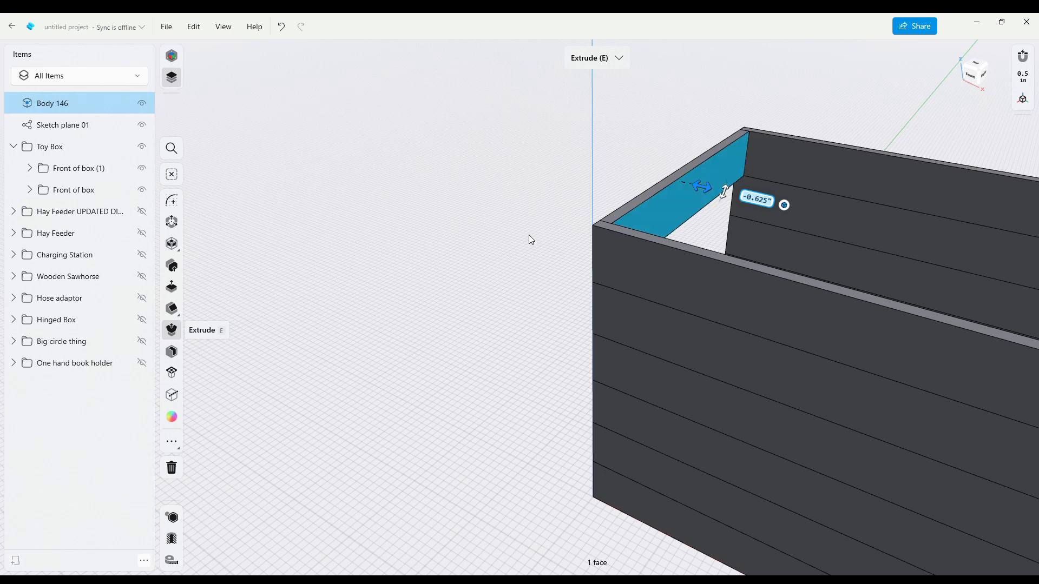
{"action": "right_click_drag", "start_coordinate": [528, 235], "coordinate": [644, 215]}
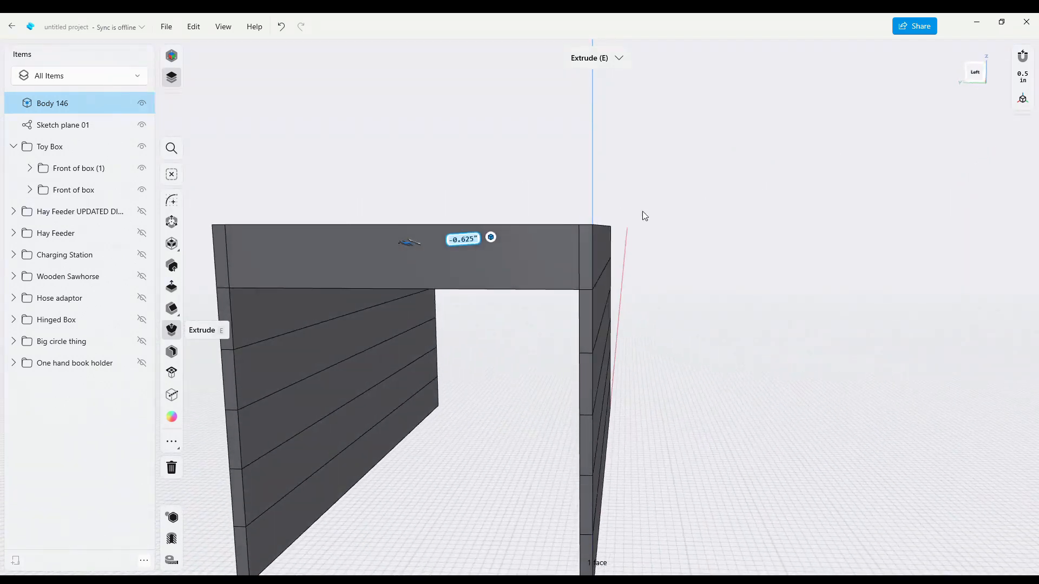
Copy the new end board 3 in straight down to place a second board beneath it
{"action": "middle_click_drag", "start_coordinate": [503, 358], "coordinate": [572, 354]}
{"action": "double_click", "coordinate": [571, 263]}
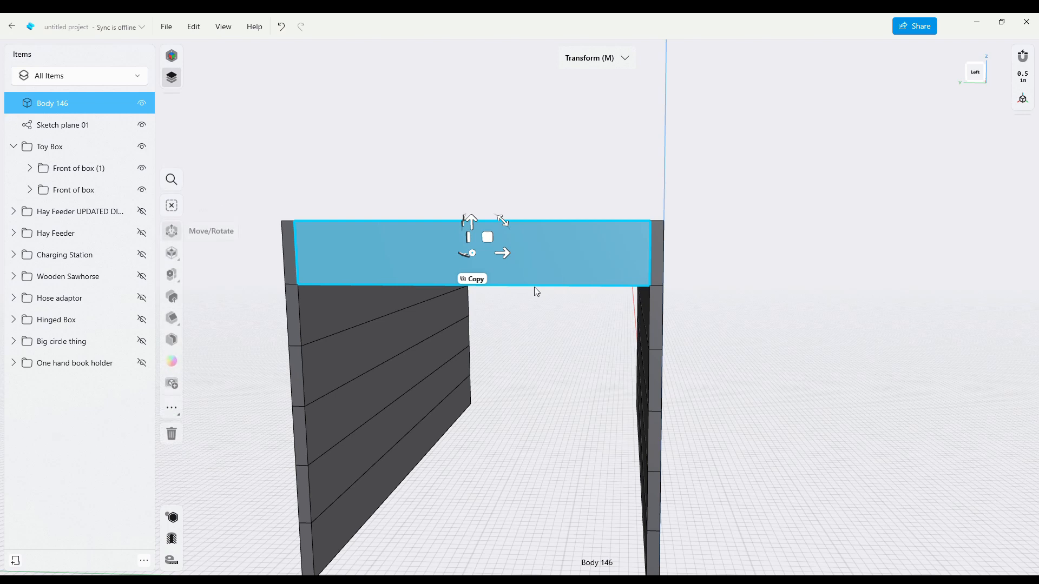
{"action": "left_click", "coordinate": [472, 278]}
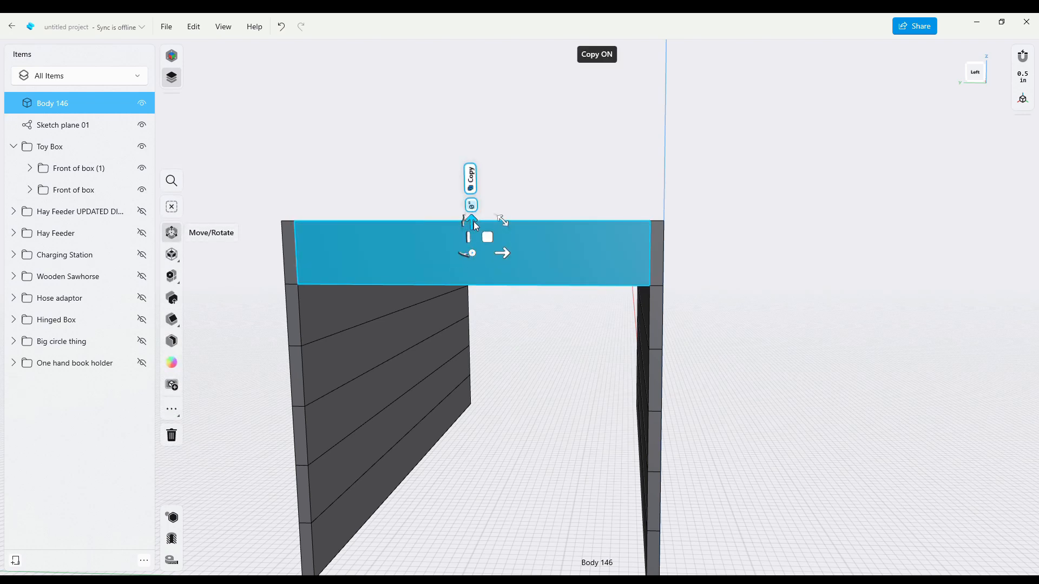
{"action": "type", "text": "-3"}
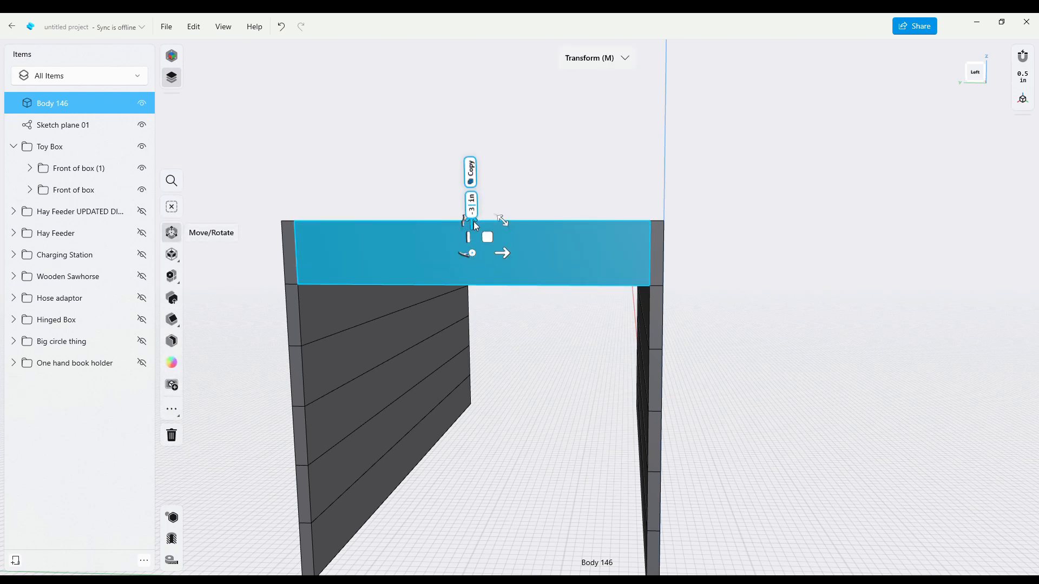
{"action": "key", "text": "Return"}
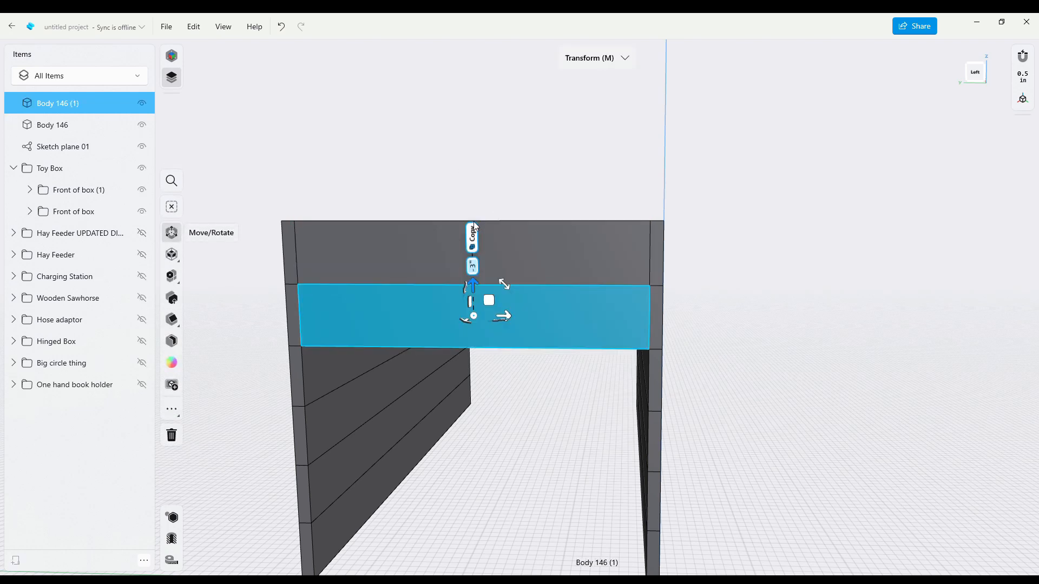
Continue copying the end board downward at 3 in spacing until six boards fill the end, and select all six
{"action": "left_click", "coordinate": [470, 289]}
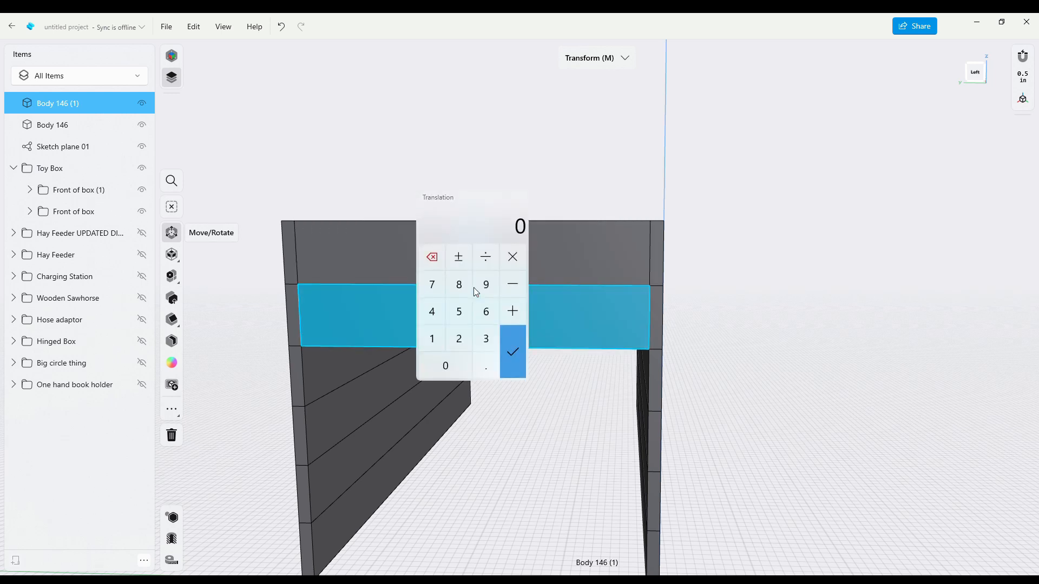
{"action": "type", "text": "3"}
{"action": "key", "text": "Return"}
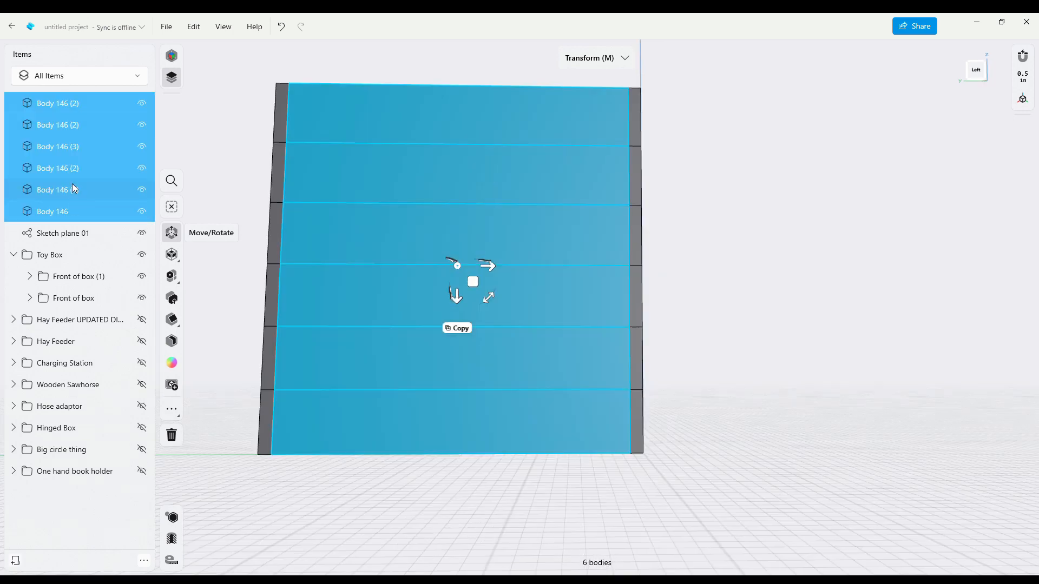
Group the six selected end boards in a folder named "Left panel" and place it inside the Toy Box folder
{"action": "left_click", "coordinate": [15, 561]}
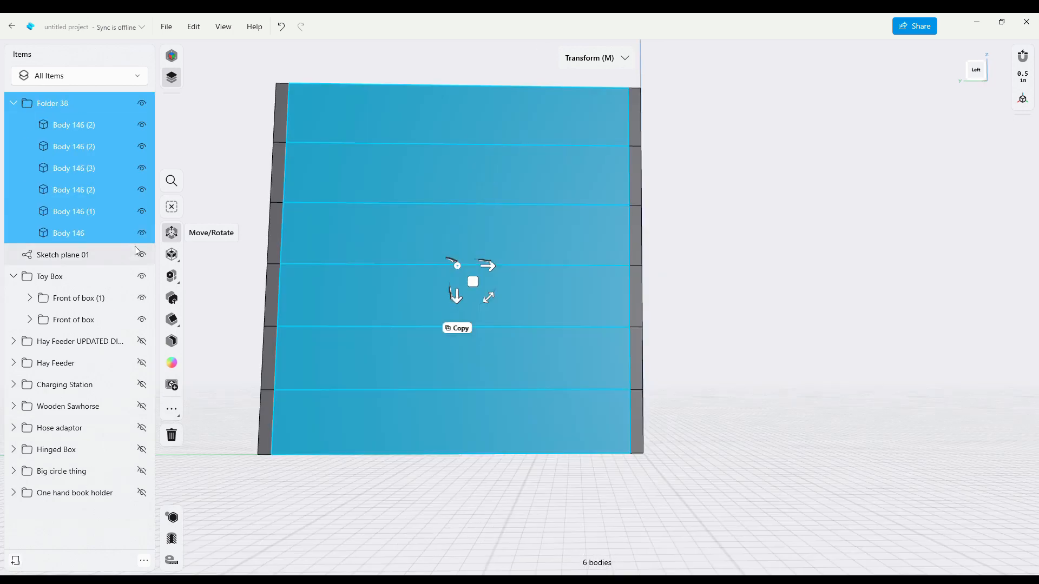
{"action": "key", "text": "F2"}
{"action": "type", "text": "Left panel"}
{"action": "key", "text": "Return"}
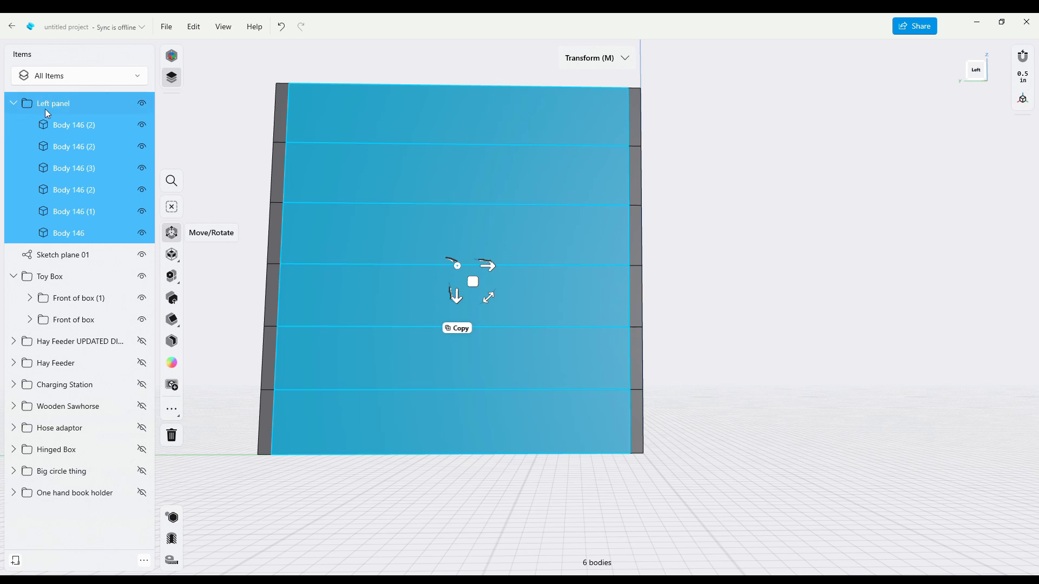
{"action": "left_click", "coordinate": [14, 103]}
{"action": "mouse_move", "coordinate": [55, 102]}
{"action": "left_mouse_down"}
{"action": "mouse_move", "coordinate": [57, 156]}
{"action": "mouse_move", "coordinate": [56, 147]}
{"action": "left_mouse_up"}
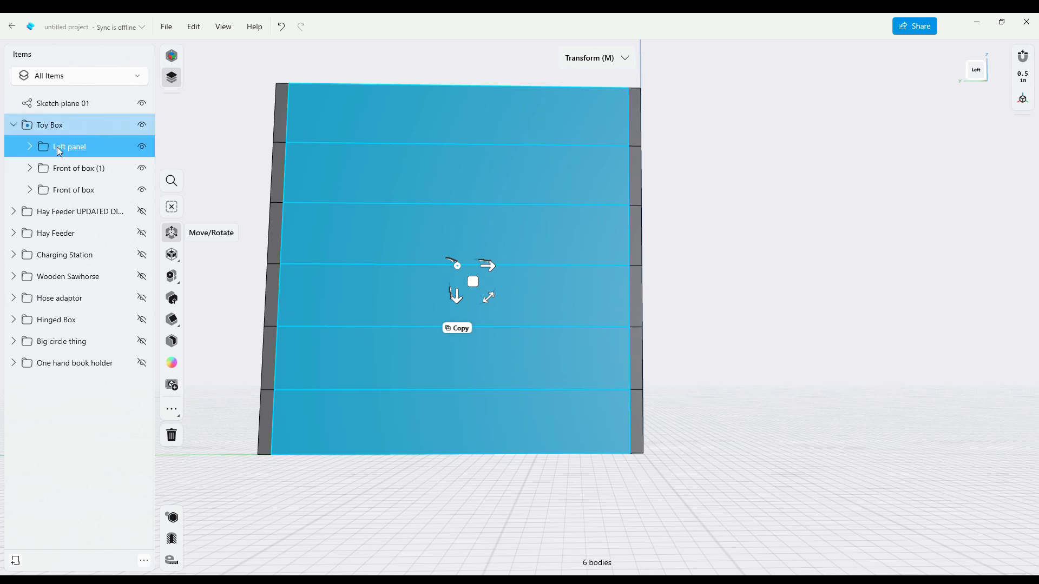
Delete the leftover end-board sketch plane and rename the "Front of box (1)" folder as "Back of box"
{"action": "left_click", "coordinate": [67, 106]}
{"action": "key", "text": "Delete"}
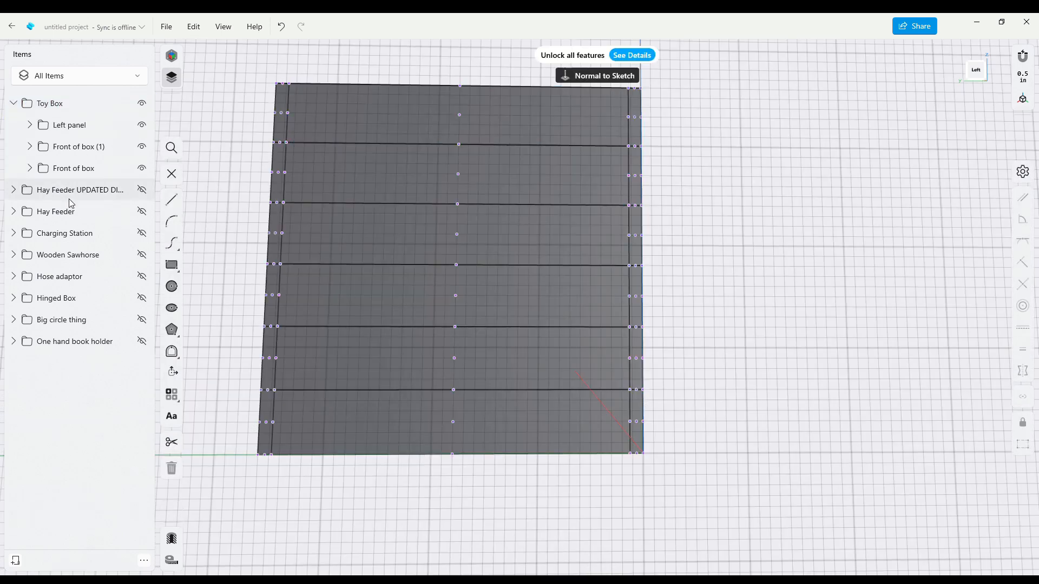
{"action": "double_click", "coordinate": [68, 142]}
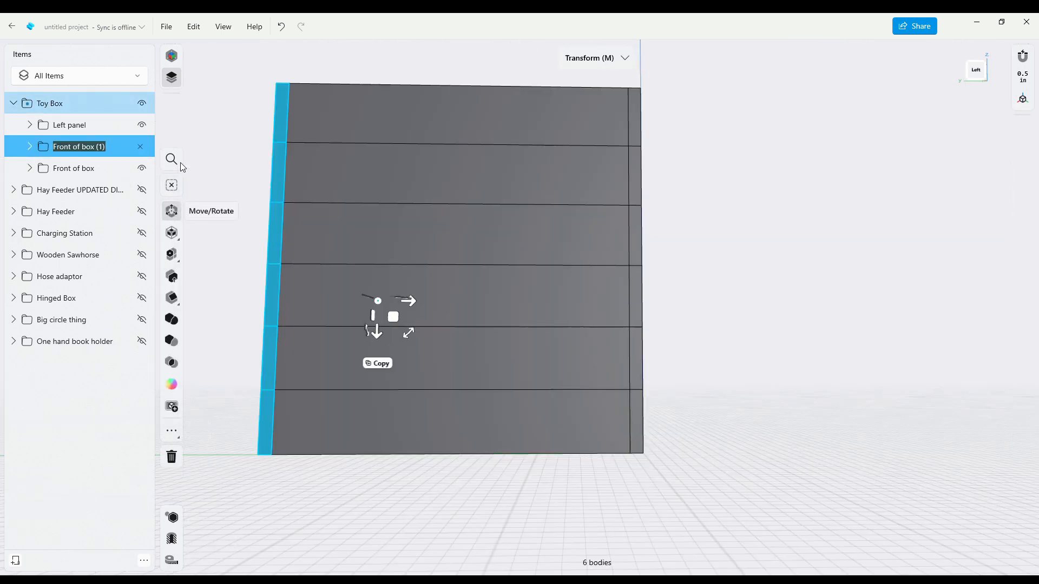
{"action": "type", "text": "Back of box"}
{"action": "key", "text": "Return"}
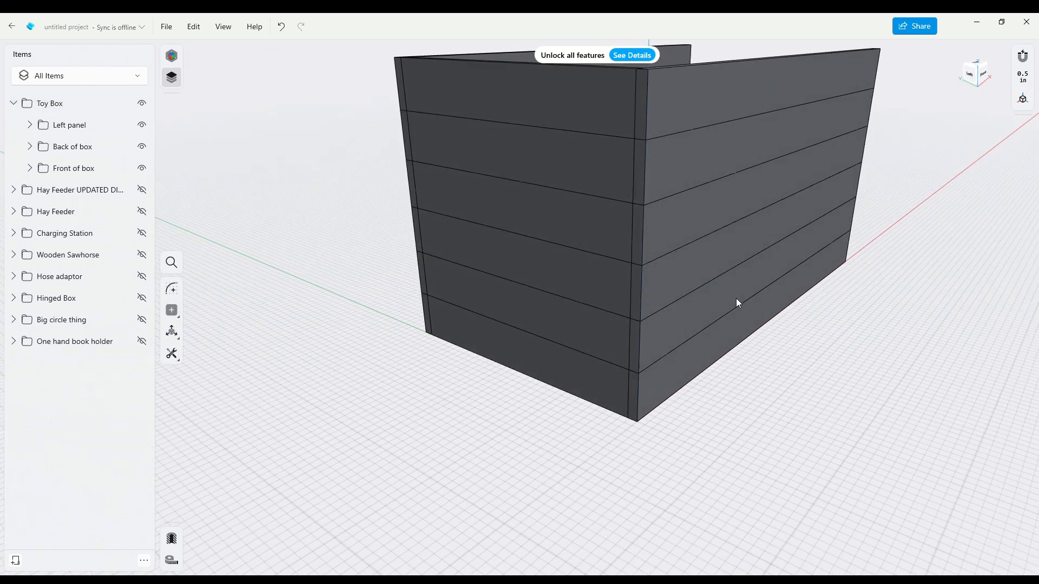
Try to copy the left panel 32.3 in along the box's length, away from the box, and undo the copy
{"action": "right_click_drag", "start_coordinate": [736, 298], "coordinate": [728, 286]}
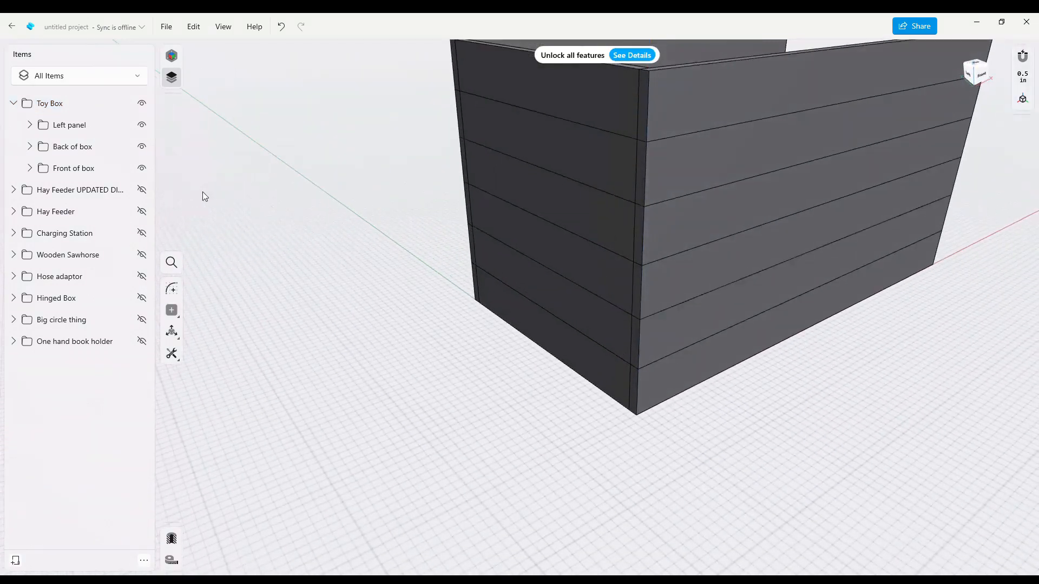
{"action": "left_click", "coordinate": [62, 129]}
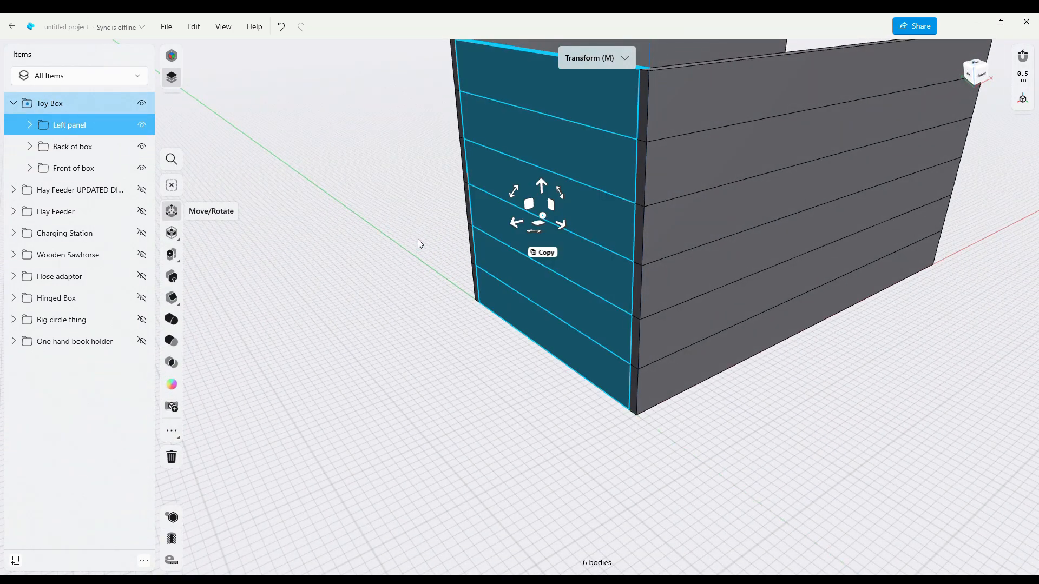
{"action": "middle_click_drag", "start_coordinate": [424, 186], "coordinate": [283, 295]}
{"action": "left_click", "coordinate": [345, 360]}
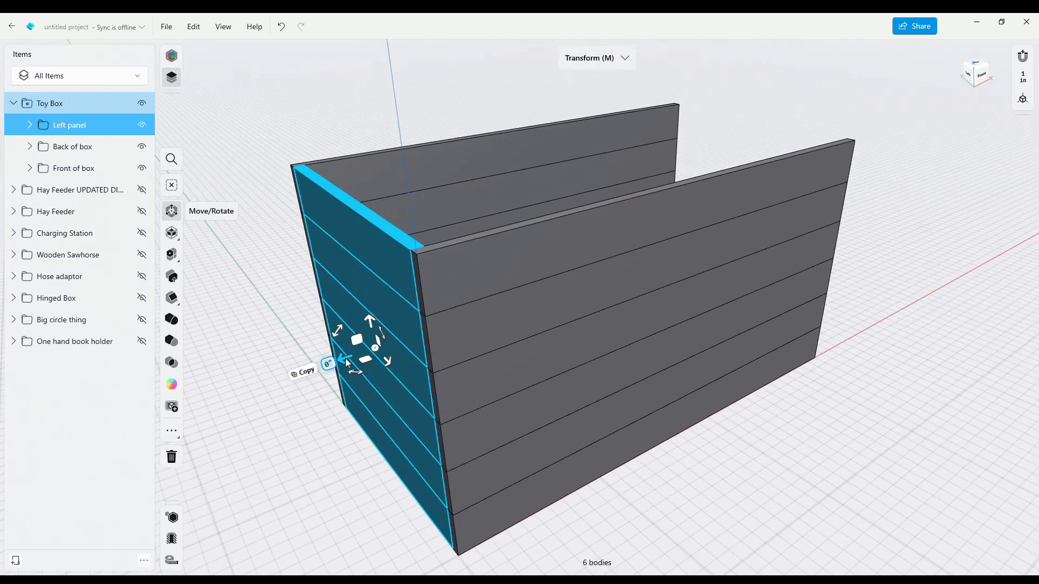
{"action": "left_click", "coordinate": [309, 373]}
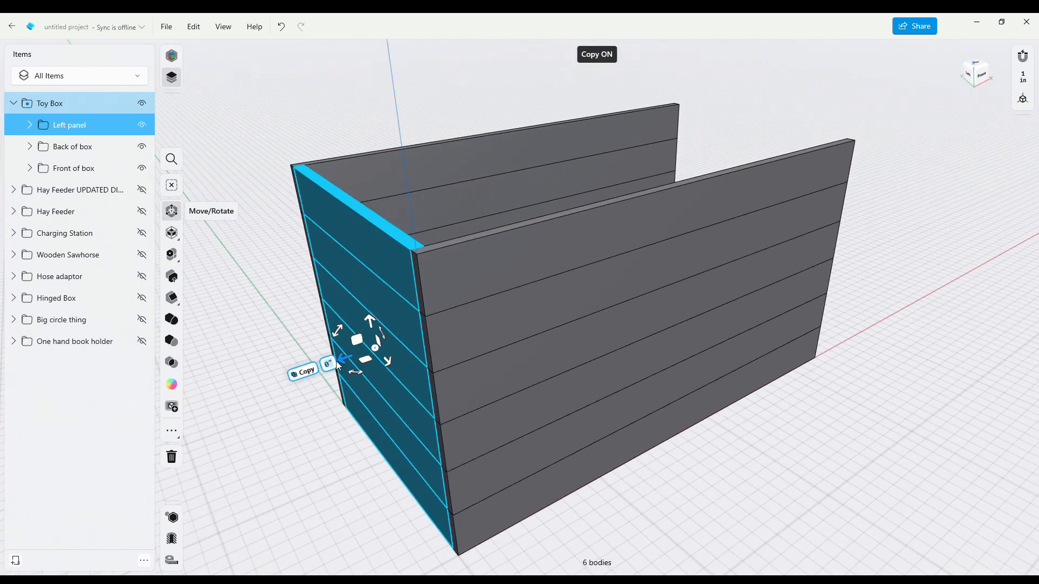
{"action": "type", "text": "32.3"}
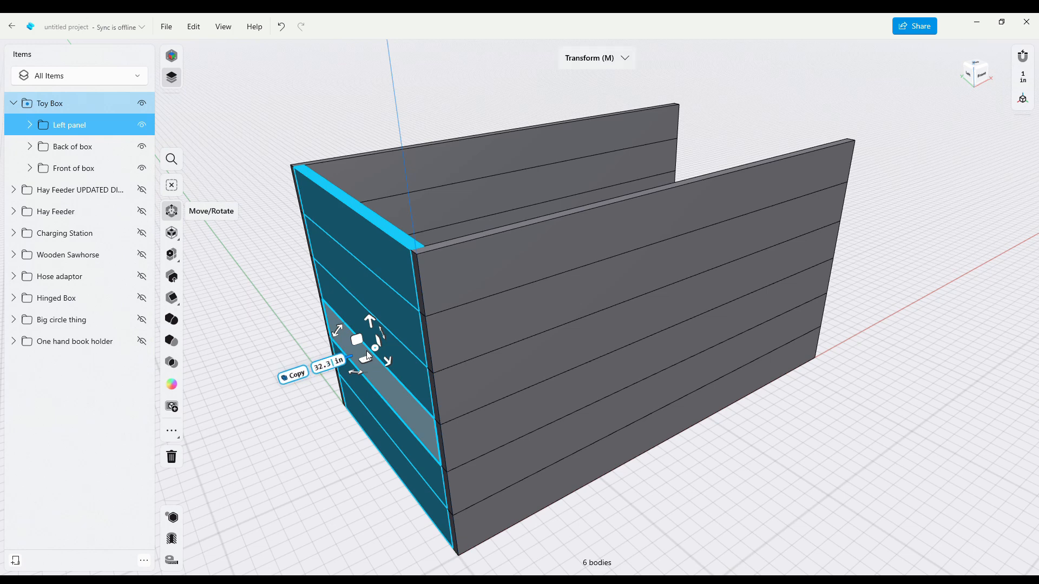
{"action": "key", "text": "Return"}
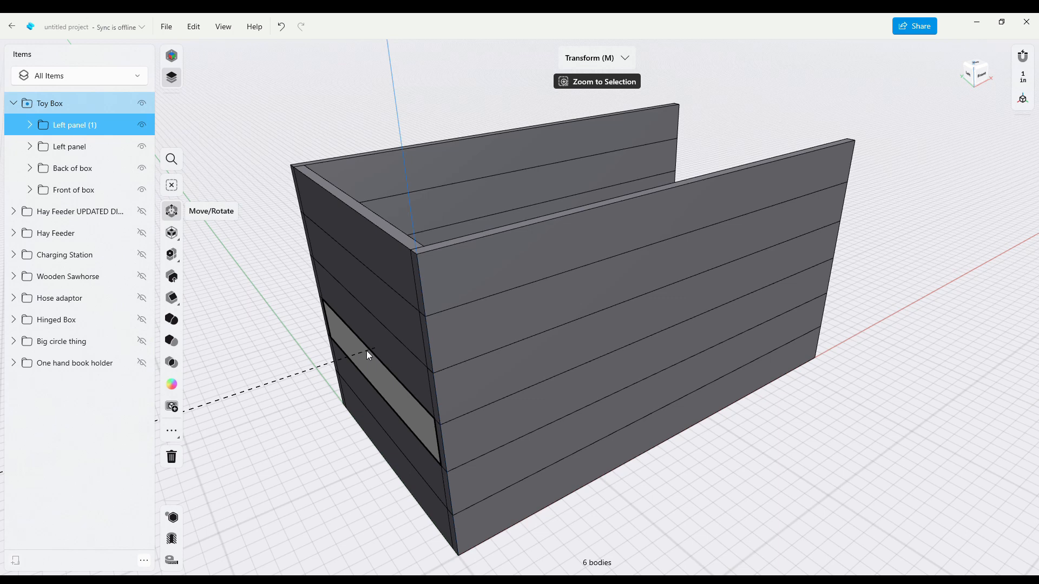
{"action": "key", "text": "ctrl+z"}
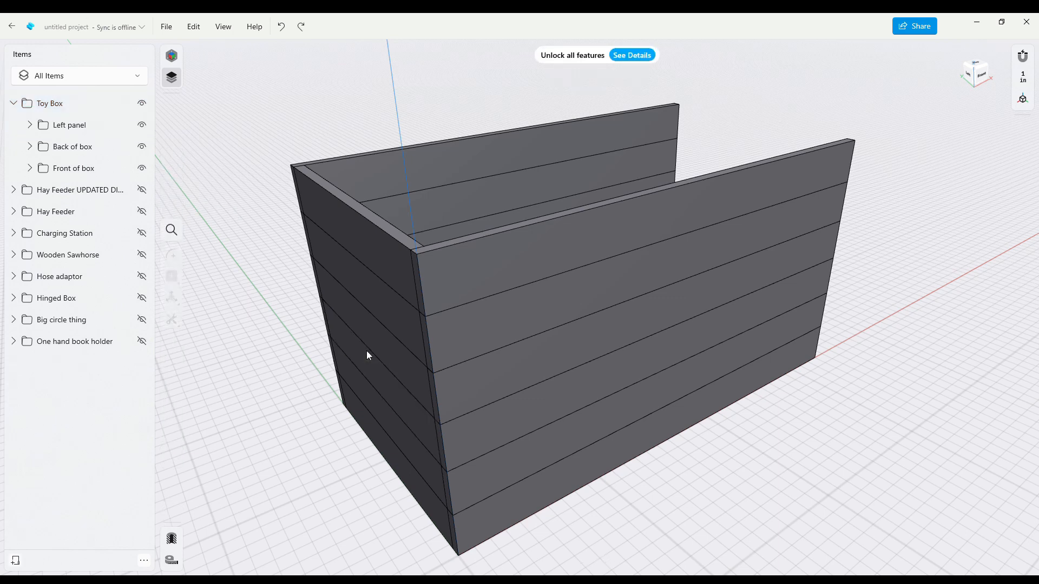
Copy the left panel -32.375 in along the box's length to close the opposite open end
{"action": "left_click", "coordinate": [61, 132]}
{"action": "key", "text": "m"}
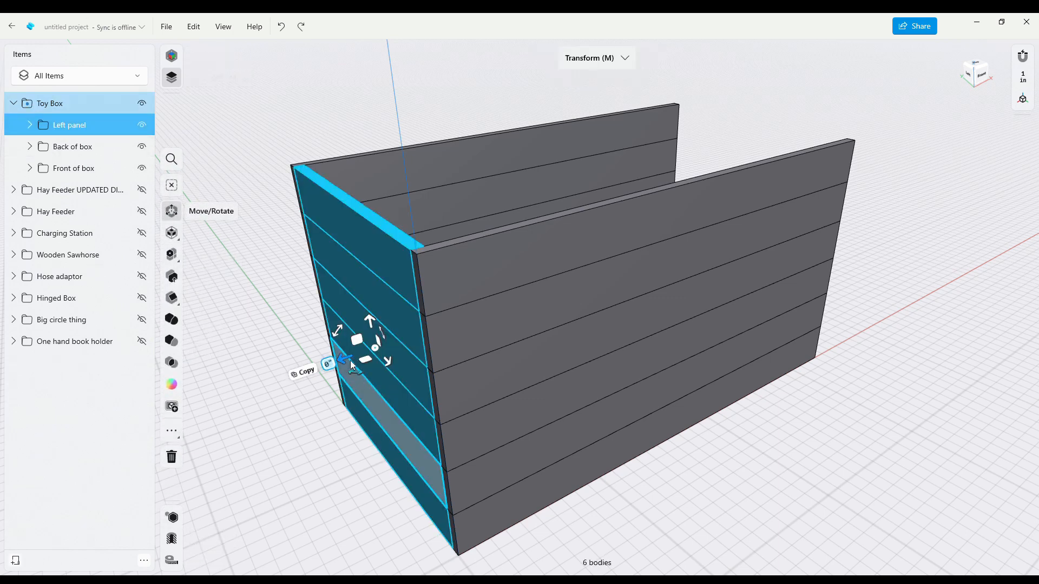
{"action": "left_click", "coordinate": [303, 373]}
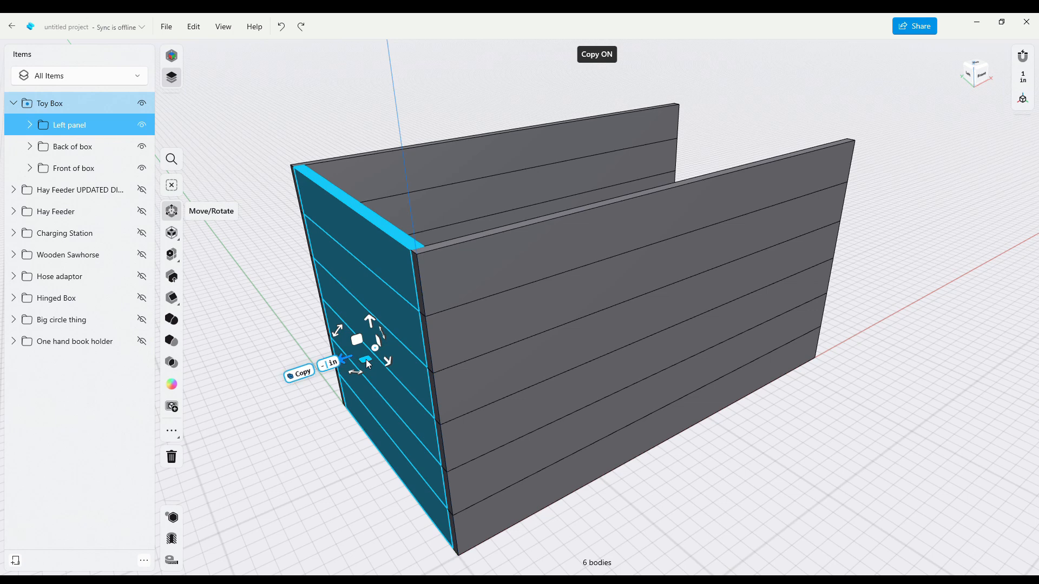
{"action": "type", "text": "32.375"}
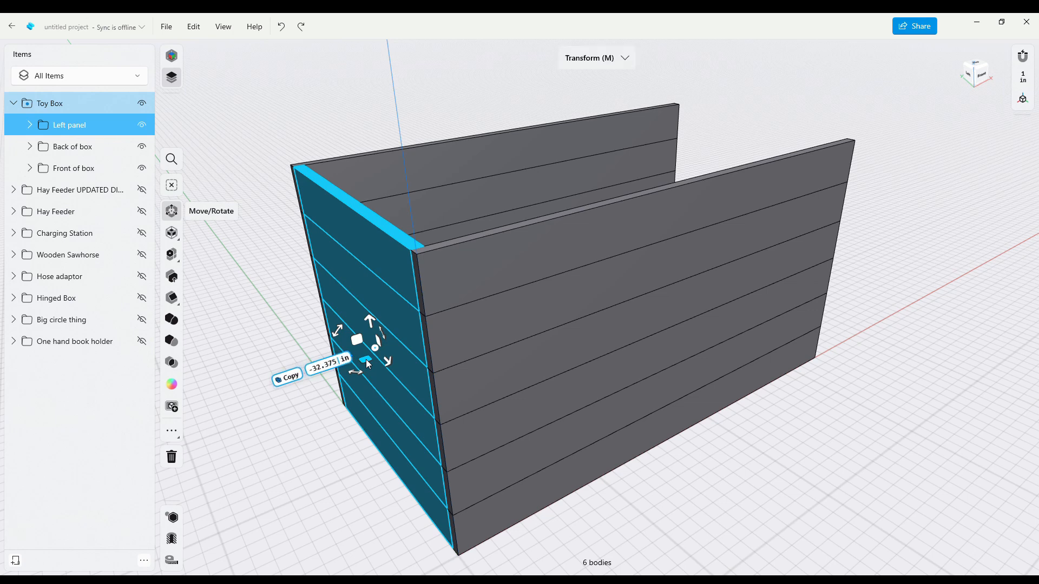
{"action": "key", "text": "Return"}
{"action": "right_click_drag", "start_coordinate": [949, 288], "coordinate": [905, 299]}
{"action": "middle_click_drag", "start_coordinate": [951, 283], "coordinate": [885, 247]}
{"action": "right_click_drag", "start_coordinate": [846, 186], "coordinate": [816, 176]}
{"action": "middle_click_drag", "start_coordinate": [806, 231], "coordinate": [801, 253]}
{"action": "right_click_drag", "start_coordinate": [594, 194], "coordinate": [623, 227]}
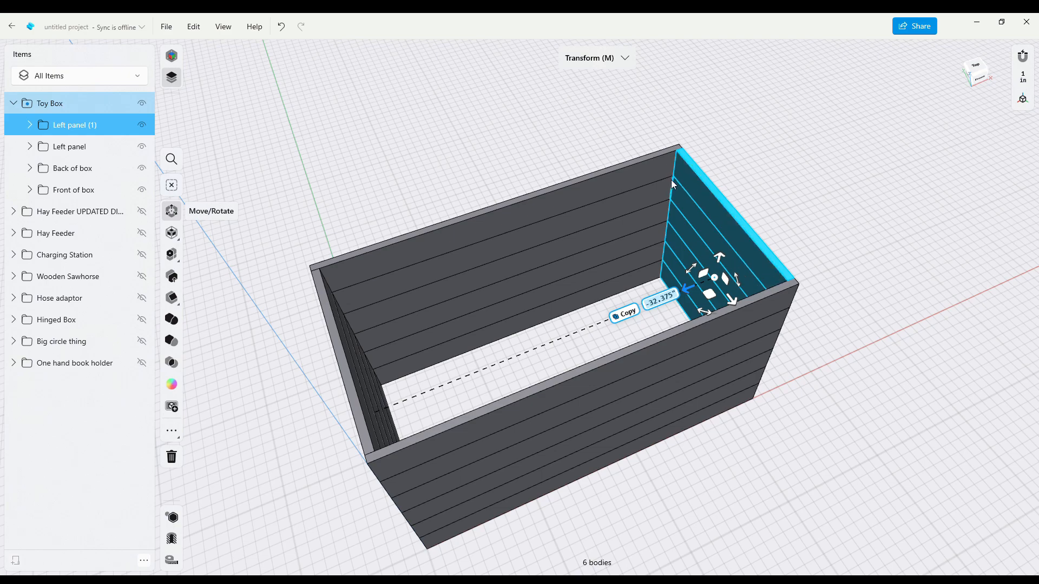
{"action": "right_click_drag", "start_coordinate": [803, 234], "coordinate": [879, 292]}
{"action": "left_click", "coordinate": [877, 300]}
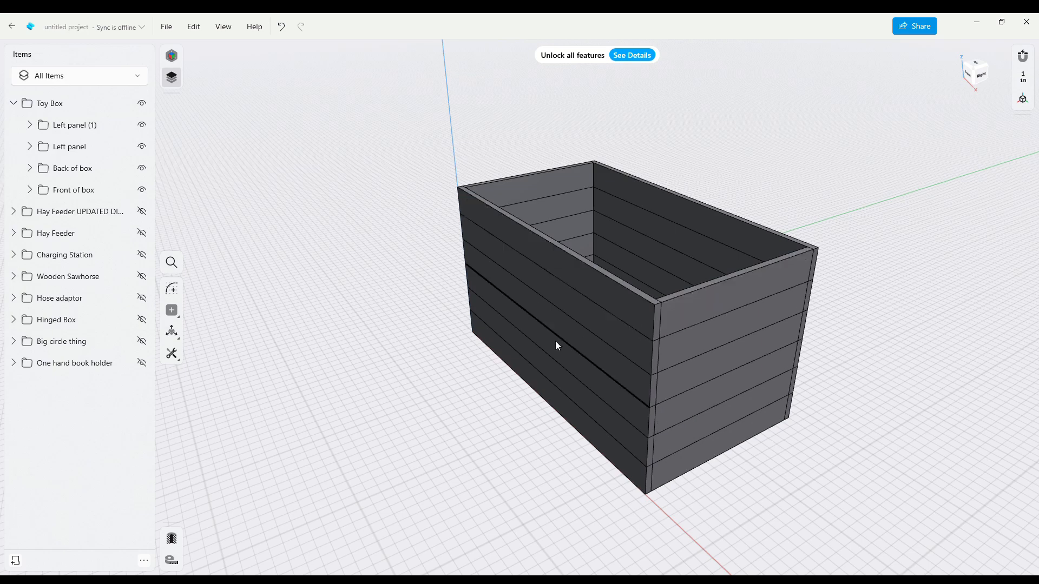
Try to sketch a 3 in tall, about 6.25 in wide rectangle at the front panel's upper-left corner, and undo it
{"action": "right_click_drag", "start_coordinate": [403, 256], "coordinate": [514, 256]}
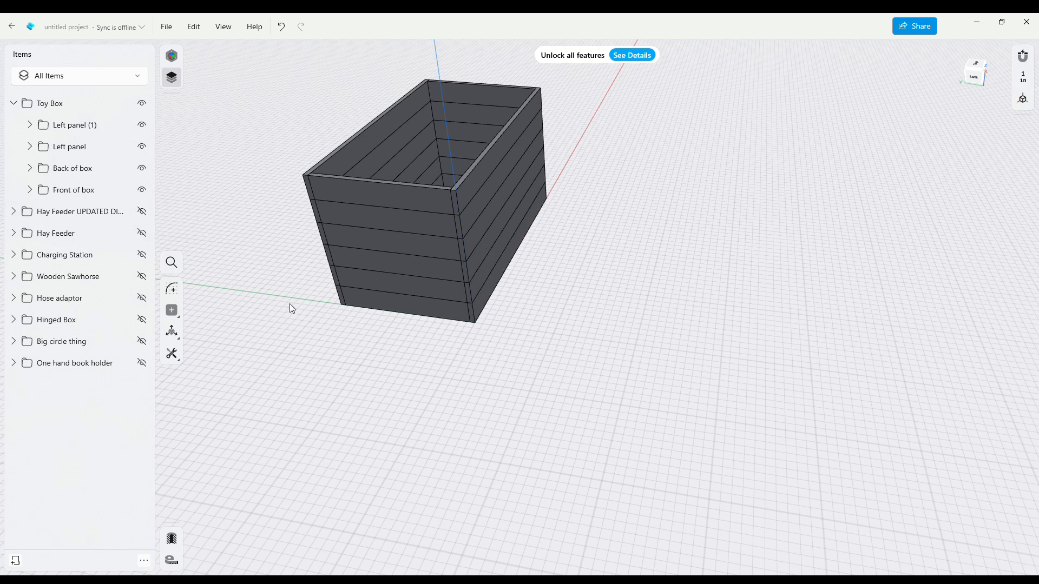
{"action": "right_click_drag", "start_coordinate": [310, 341], "coordinate": [258, 326]}
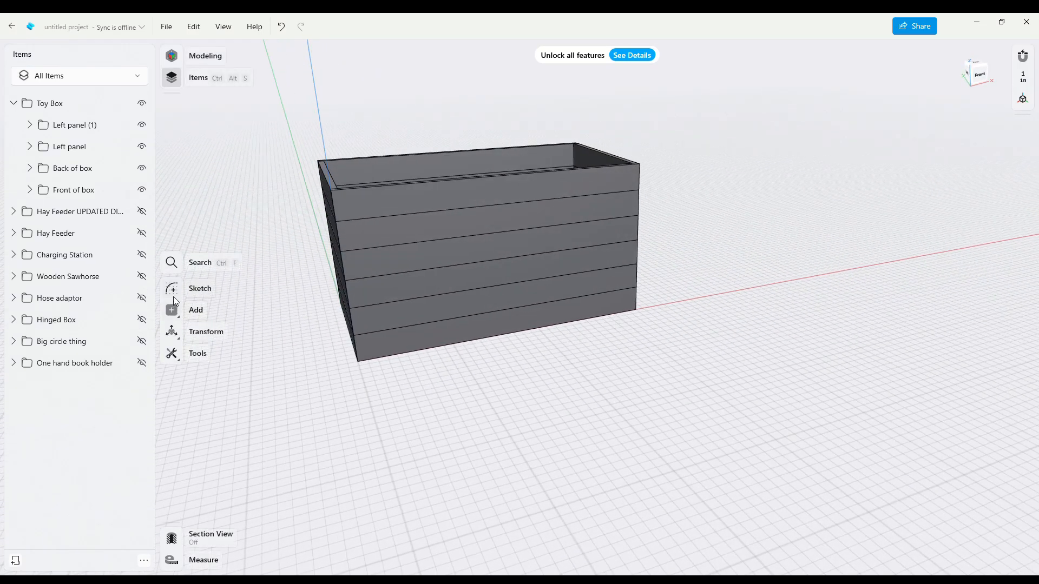
{"action": "left_click", "coordinate": [173, 314]}
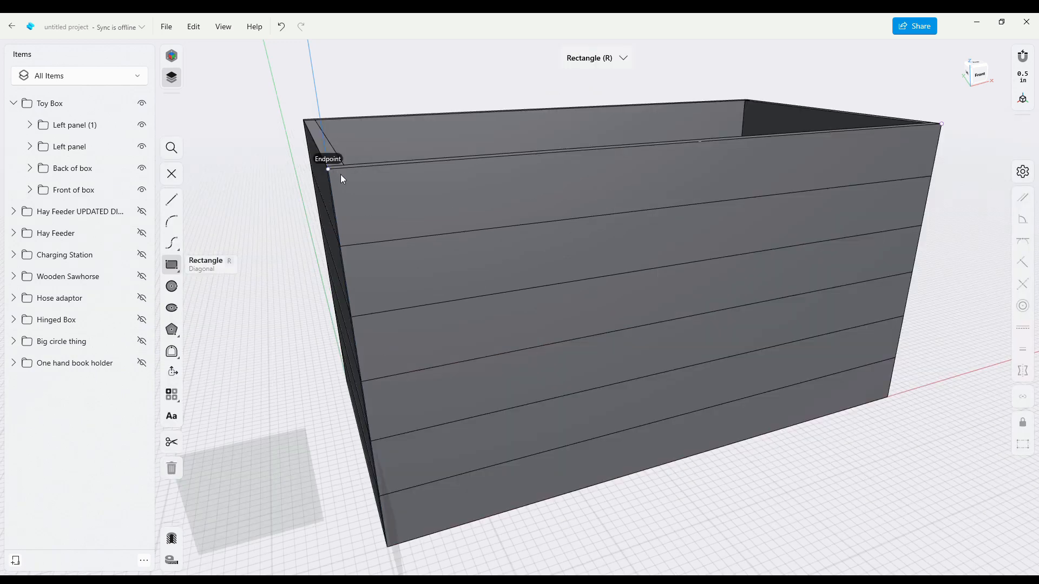
{"action": "left_click", "coordinate": [332, 171]}
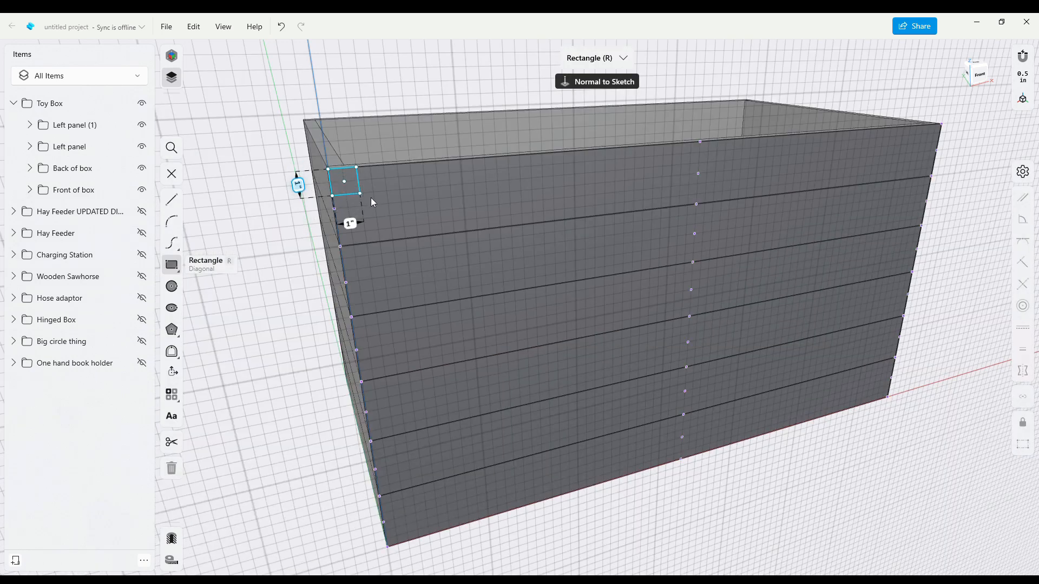
{"action": "type", "text": "3"}
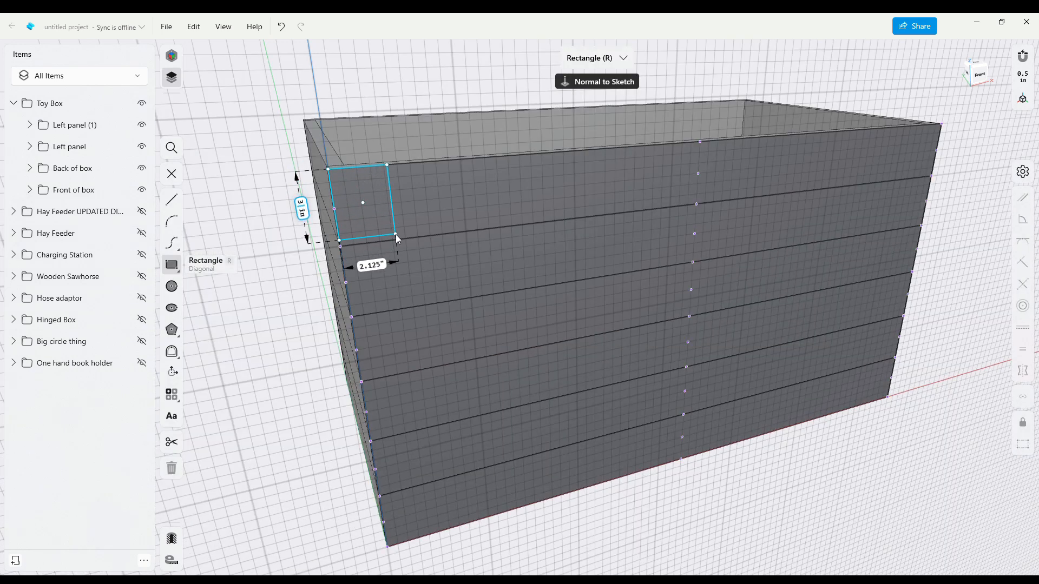
{"action": "type", "text": "2"}
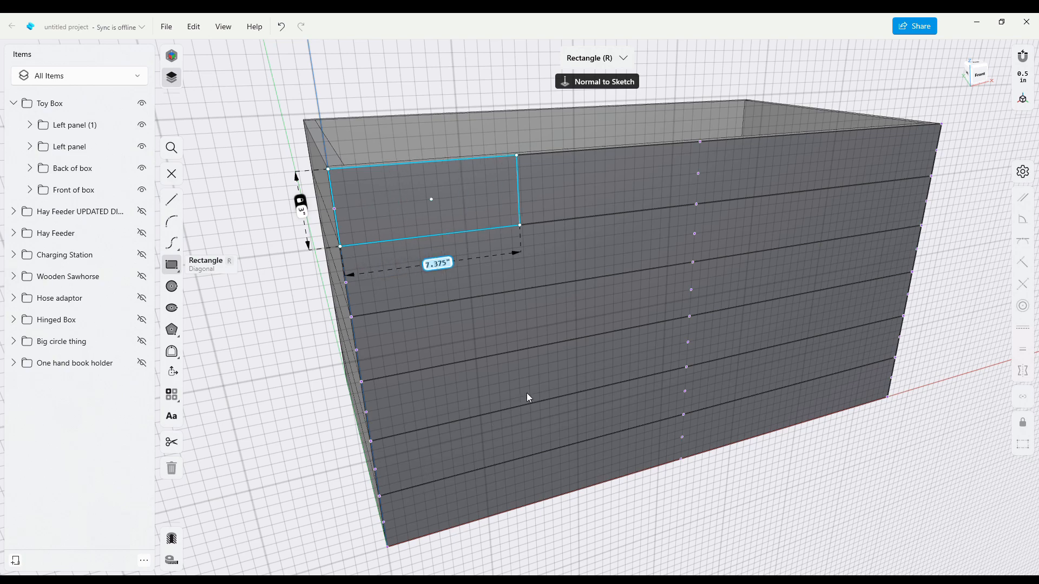
{"action": "left_click", "coordinate": [504, 396]}
{"action": "mouse_move", "coordinate": [268, 271]}
{"action": "right_mouse_down"}
{"action": "mouse_move", "coordinate": [308, 276]}
{"action": "mouse_move", "coordinate": [281, 265]}
{"action": "right_mouse_up"}
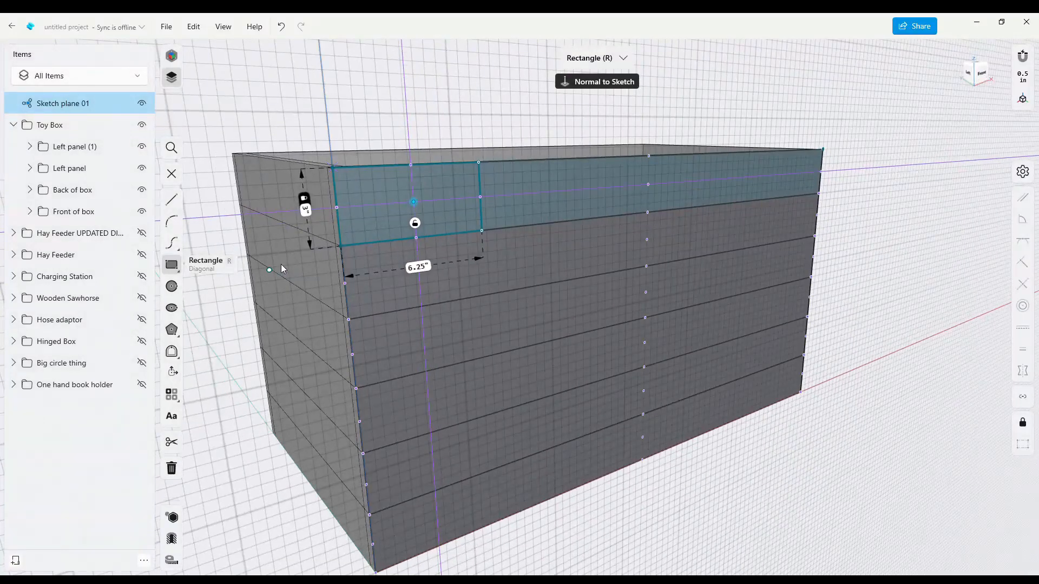
{"action": "key", "text": "ctrl+z"}
{"action": "left_click", "coordinate": [295, 113]}
{"action": "left_click", "coordinate": [269, 144]}
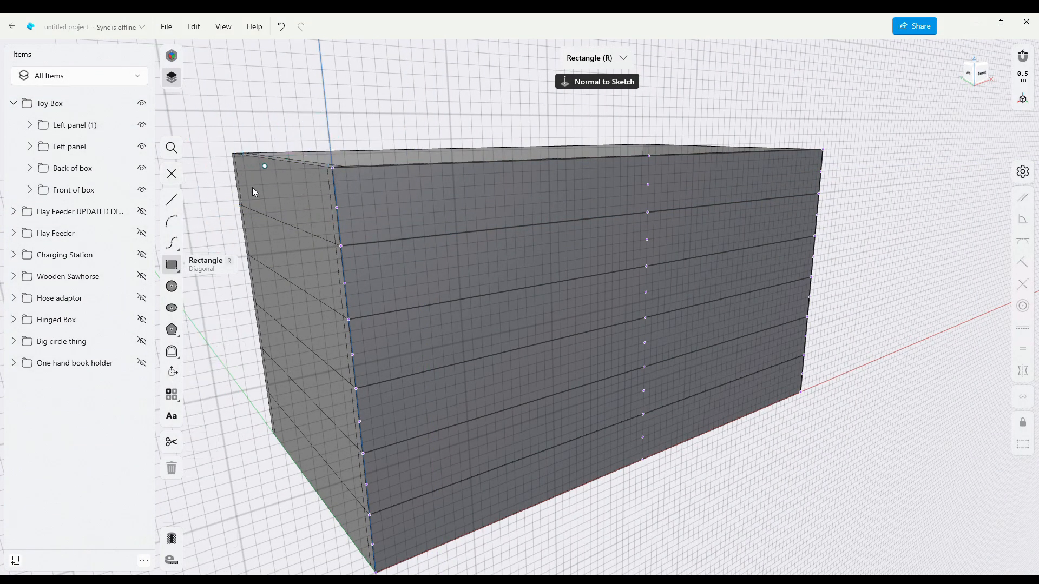
Sketch a vertical rectangle 3 in wide and 18.25 in tall on the front face, starting at its upper-left corner
{"action": "right_click_drag", "start_coordinate": [365, 127], "coordinate": [349, 97]}
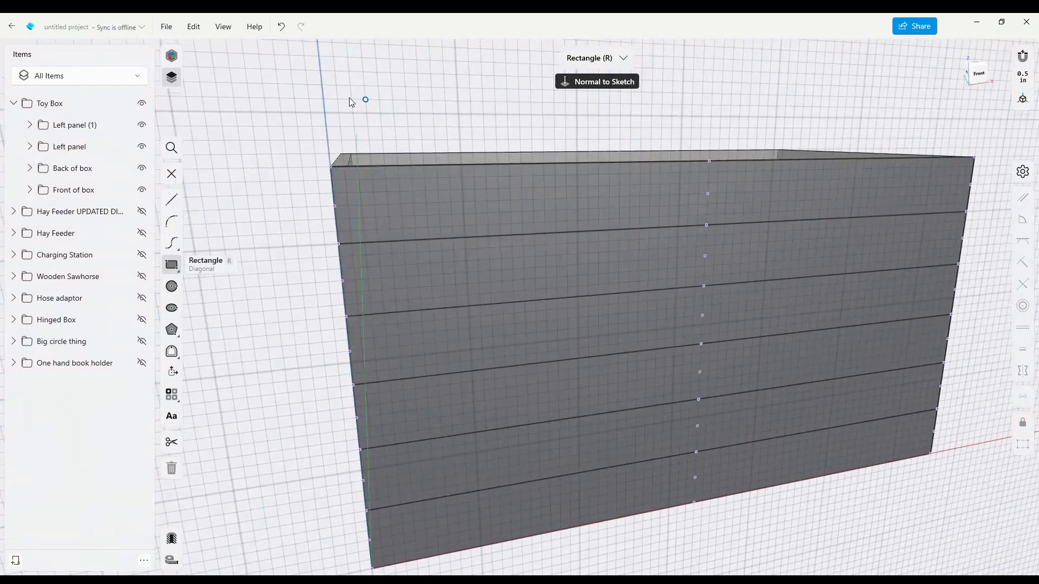
{"action": "left_click", "coordinate": [332, 165]}
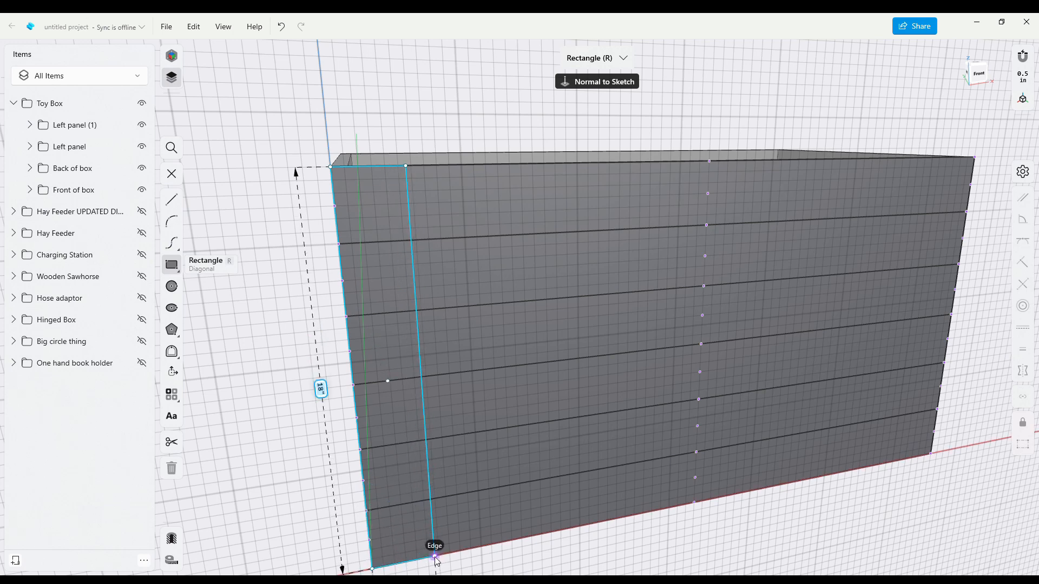
{"action": "type", "text": "25"}
{"action": "key", "text": "Return"}
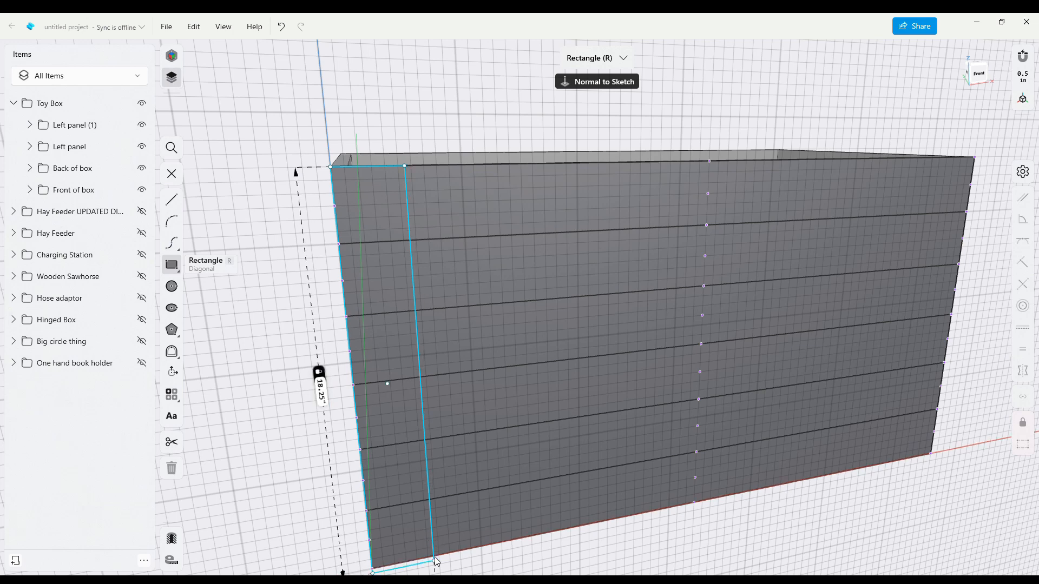
{"action": "left_click", "coordinate": [437, 561]}
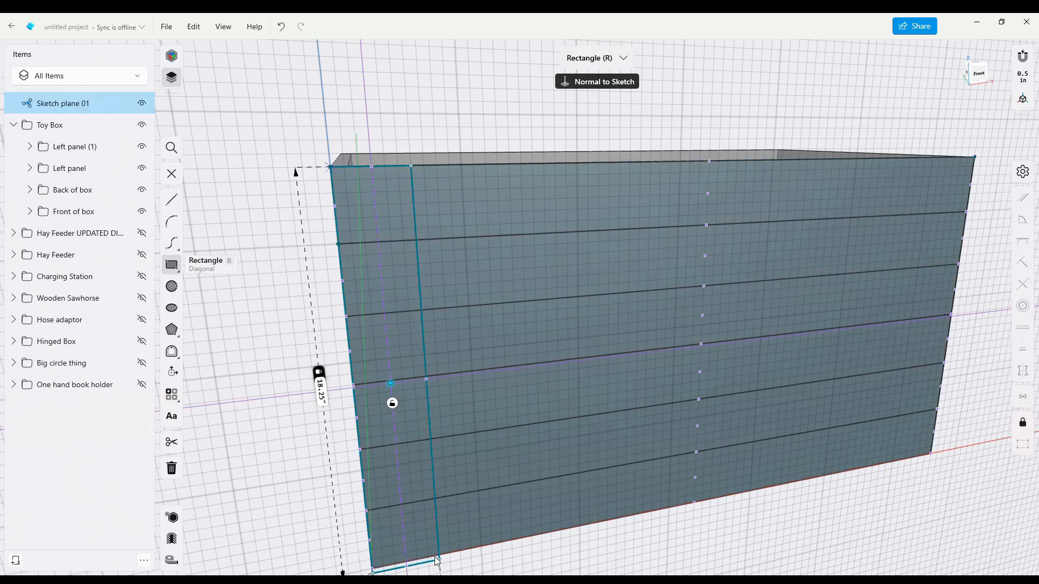
{"action": "key", "text": "Escape"}
{"action": "key", "text": "Escape"}
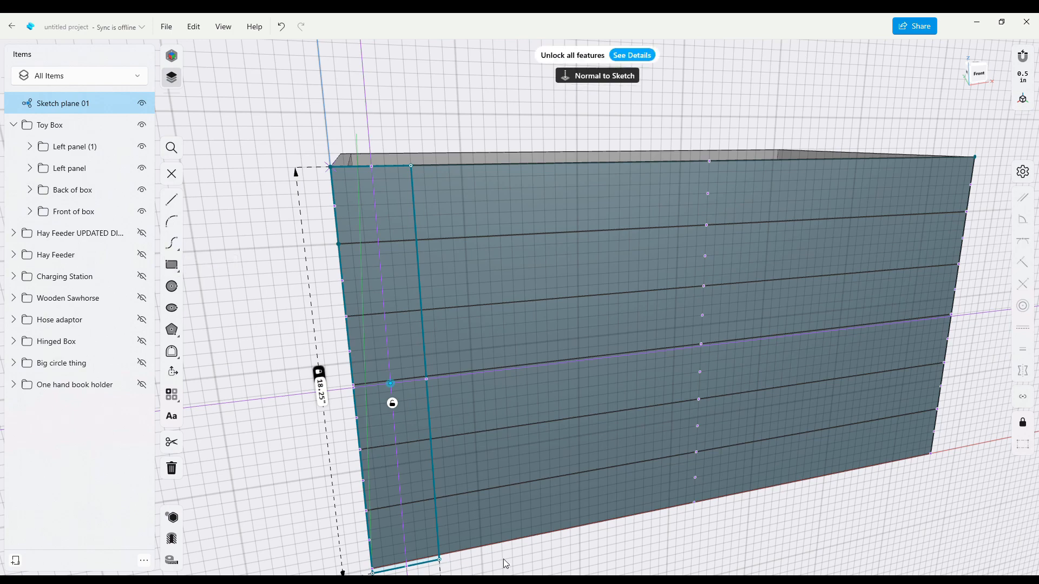
{"action": "mouse_move", "coordinate": [505, 558]}
{"action": "right_mouse_down"}
{"action": "mouse_move", "coordinate": [511, 544]}
{"action": "mouse_move", "coordinate": [530, 545]}
{"action": "mouse_move", "coordinate": [507, 548]}
{"action": "right_mouse_up"}
{"action": "middle_click_drag", "start_coordinate": [517, 547], "coordinate": [552, 526]}
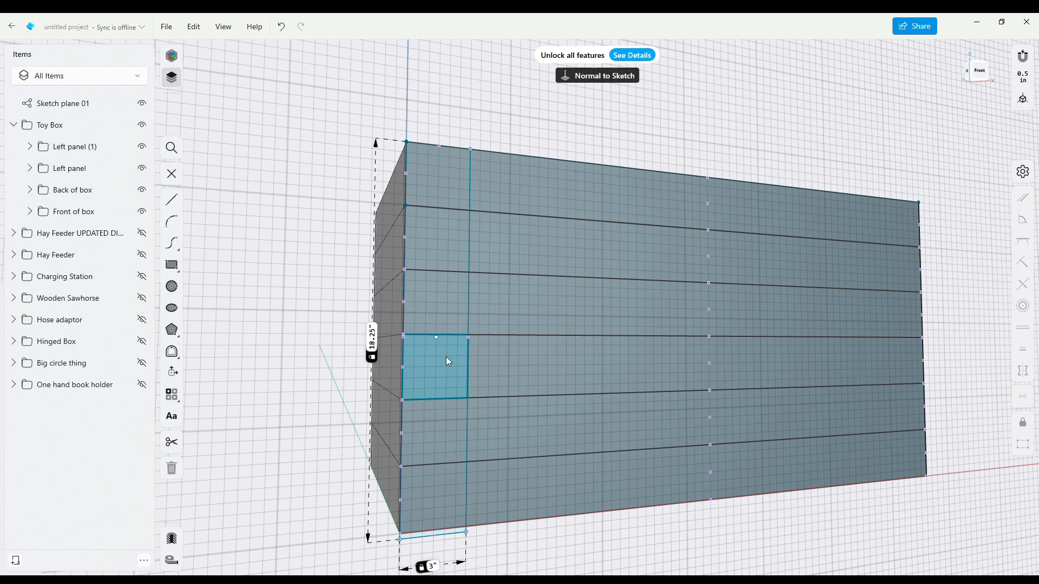
Extrude the 3 in wide vertical rectangle 0.625 in outward as a front corner board, hiding the Front of box folder while selecting it
{"action": "left_click", "coordinate": [439, 164]}
{"action": "key", "text": "Escape"}
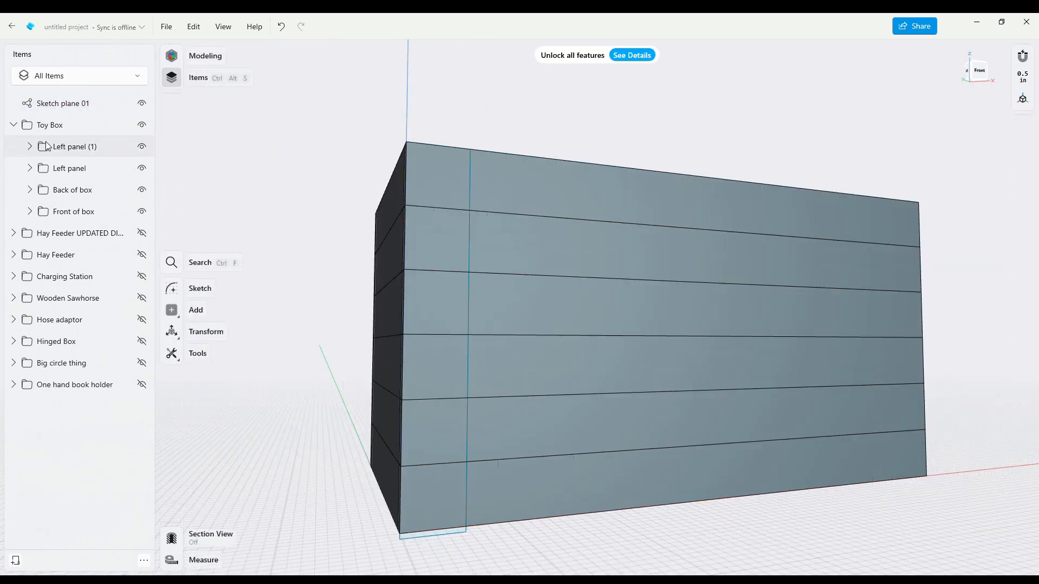
{"action": "left_click", "coordinate": [141, 210]}
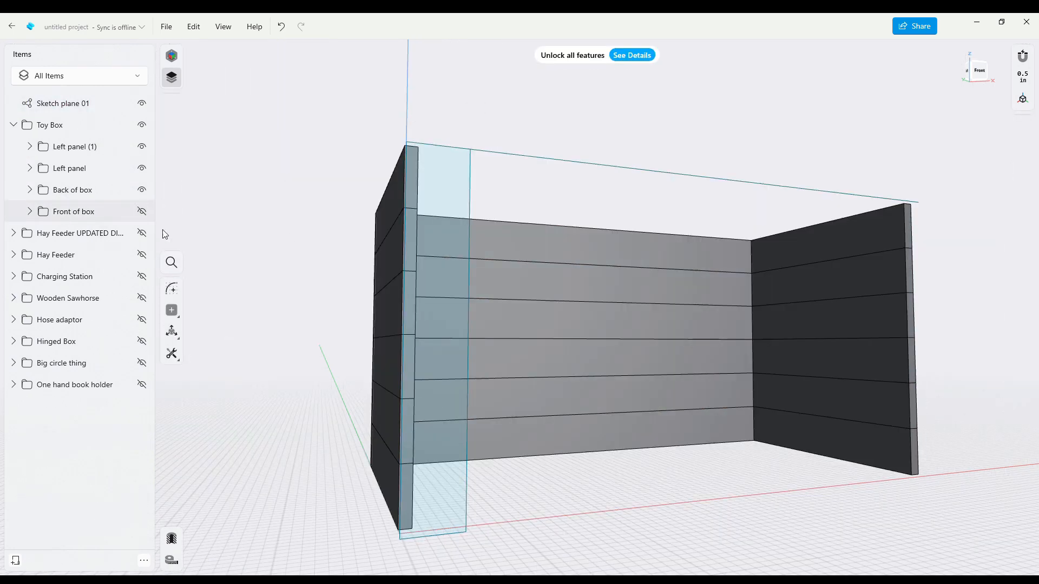
{"action": "left_click", "coordinate": [457, 214]}
{"action": "right_click_drag", "start_coordinate": [342, 188], "coordinate": [390, 187]}
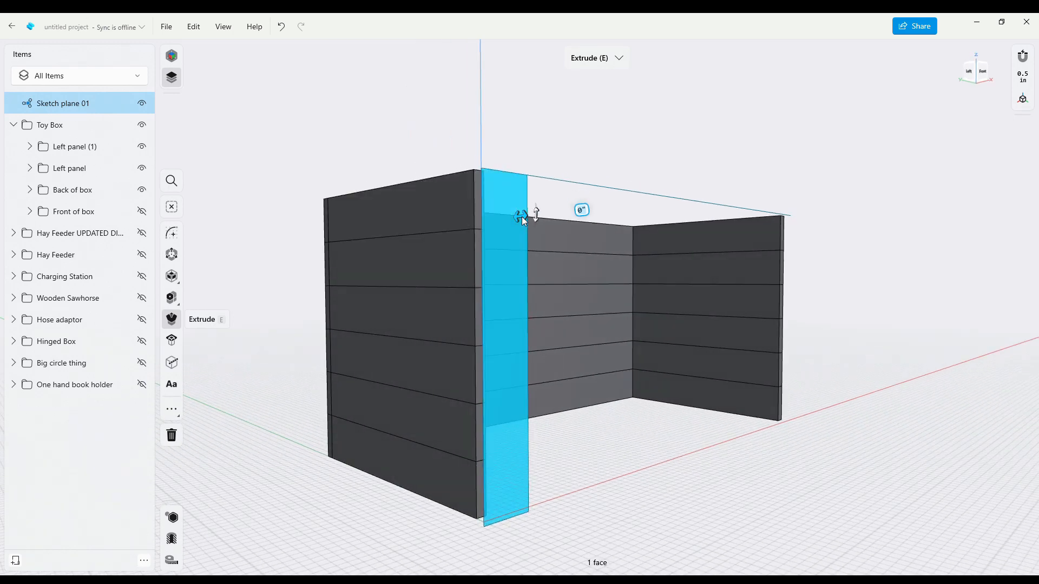
{"action": "type", "text": "0.625"}
{"action": "key", "text": "Return"}
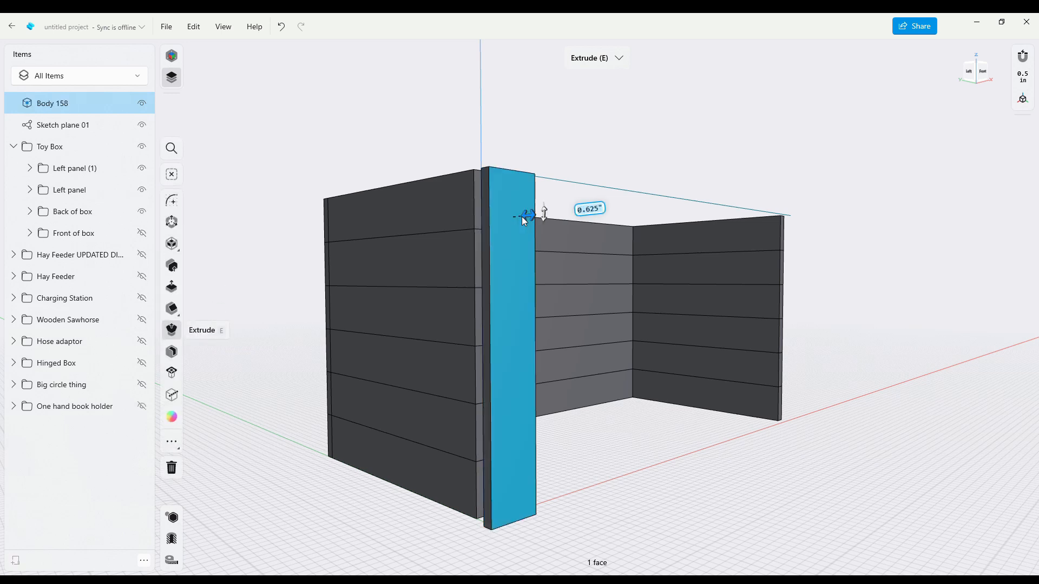
{"action": "left_click", "coordinate": [302, 189]}
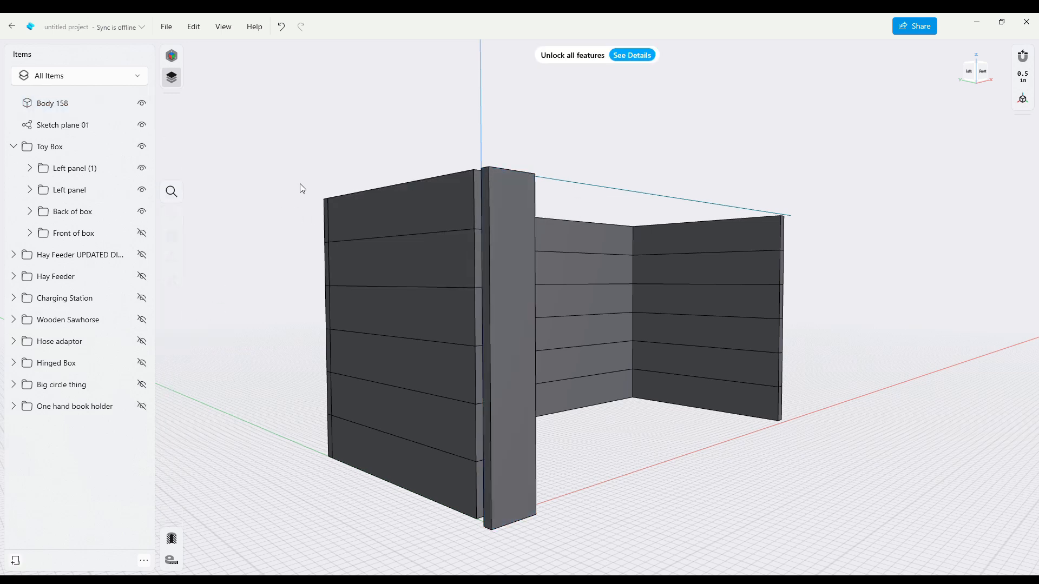
{"action": "left_click", "coordinate": [142, 233]}
Move the front corner board 0.625 in along the box's length so it extends past the left end panel
{"action": "mouse_move", "coordinate": [255, 188]}
{"action": "right_mouse_down"}
{"action": "mouse_move", "coordinate": [229, 190]}
{"action": "mouse_move", "coordinate": [238, 200]}
{"action": "right_mouse_up"}
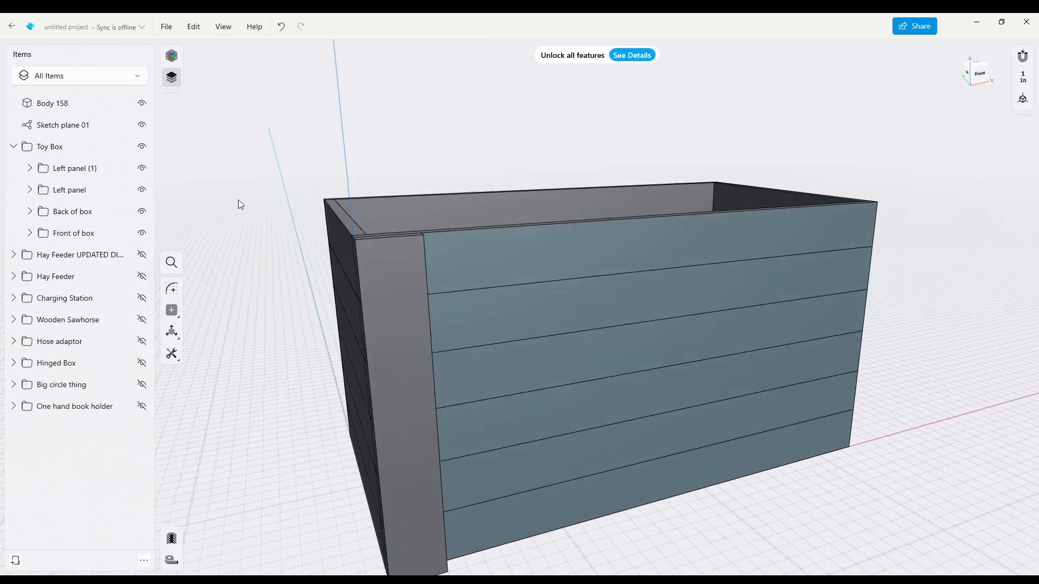
{"action": "left_click", "coordinate": [400, 265]}
{"action": "double_click", "coordinate": [427, 267]}
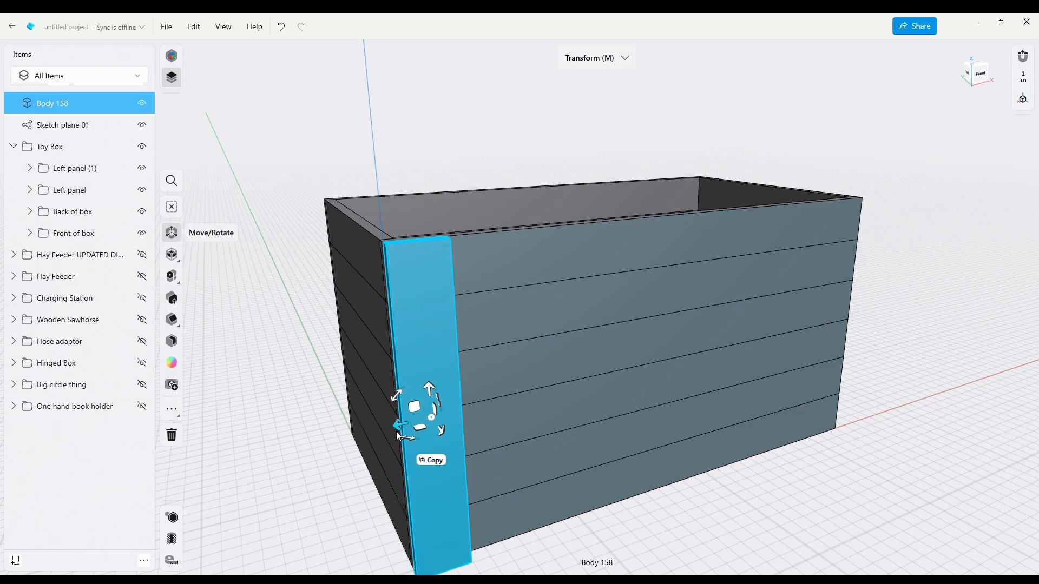
{"action": "left_click_drag", "start_coordinate": [401, 425], "coordinate": [389, 427]}
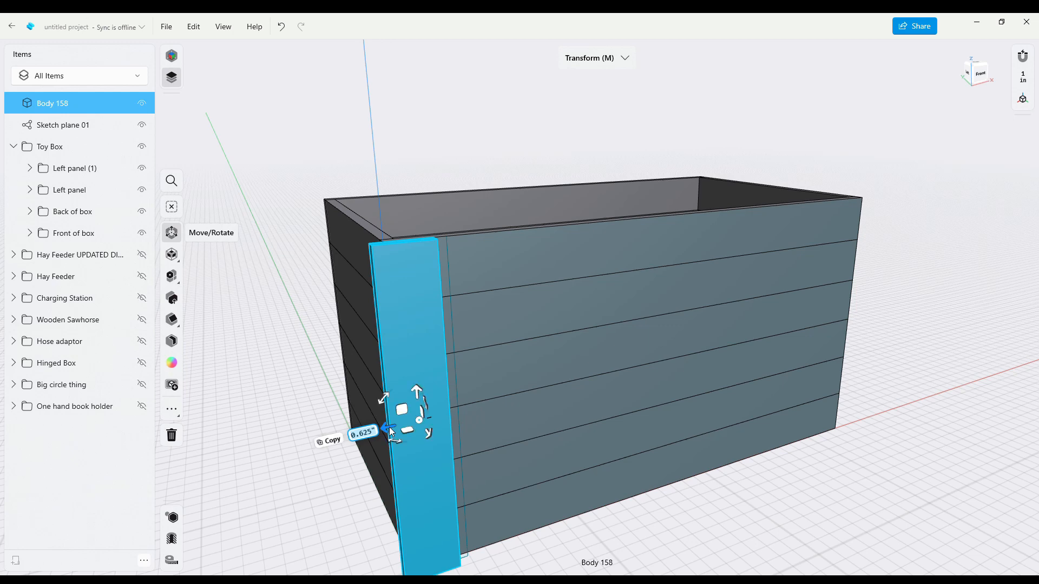
{"action": "left_click", "coordinate": [323, 299]}
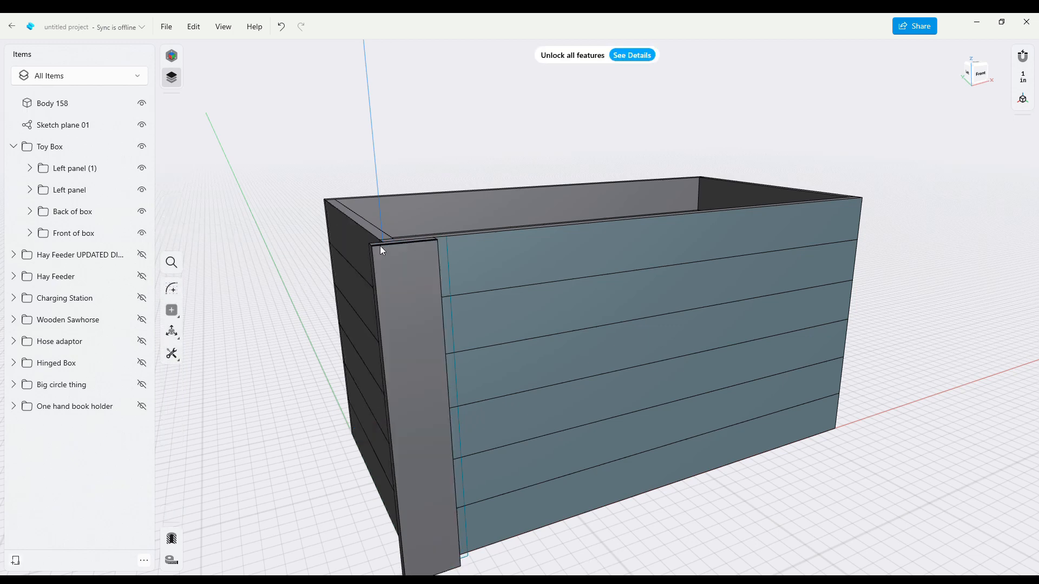
Copy the corner board rotated 90° about its vertical axis and place the copy against the left end panel beside the front board
{"action": "right_click_drag", "start_coordinate": [303, 276], "coordinate": [550, 287]}
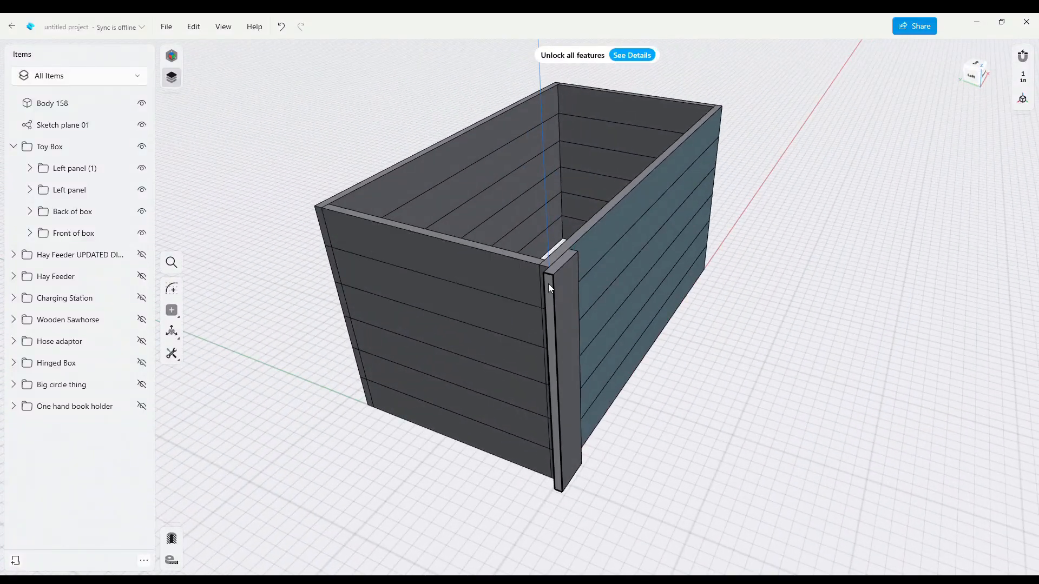
{"action": "left_click", "coordinate": [563, 290]}
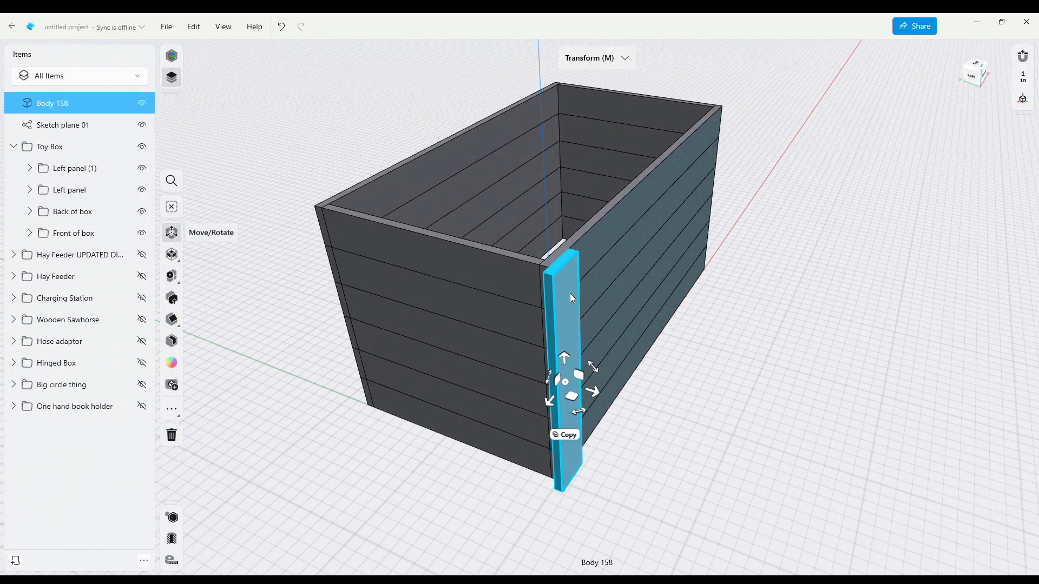
{"action": "left_click", "coordinate": [570, 434]}
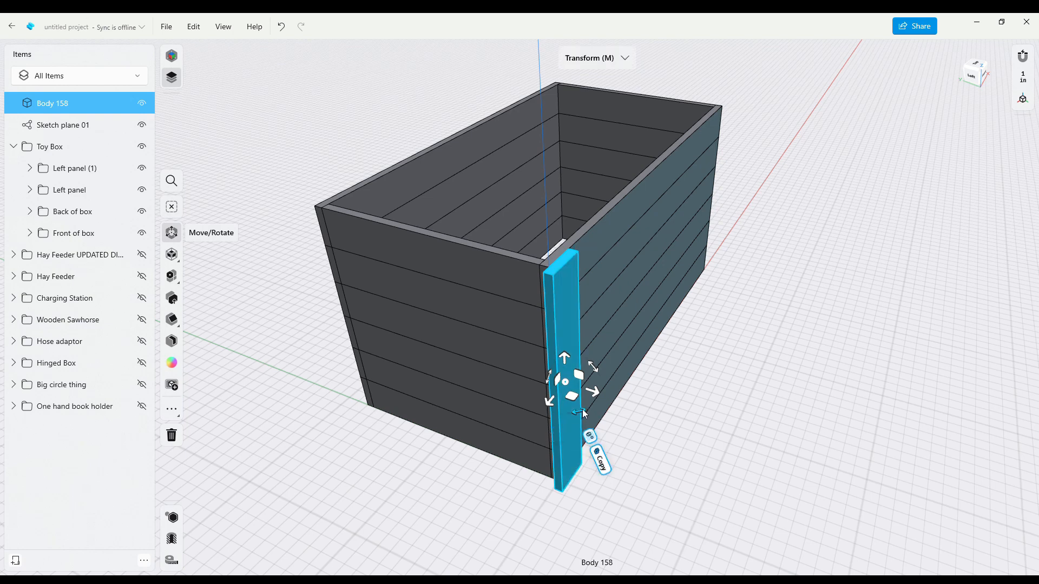
{"action": "left_click", "coordinate": [583, 413]}
{"action": "left_click", "coordinate": [583, 412]}
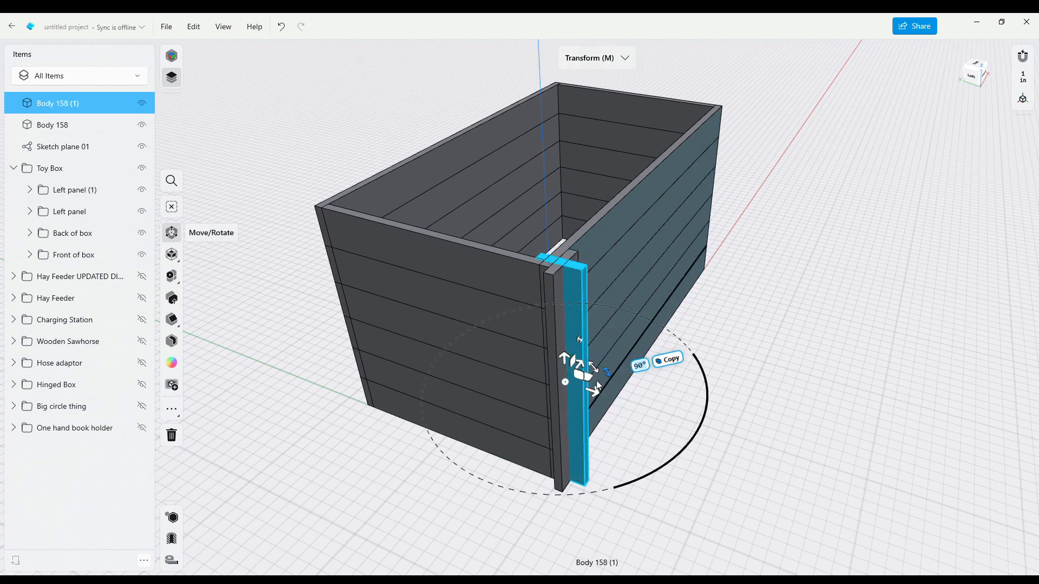
{"action": "left_click_drag", "start_coordinate": [579, 364], "coordinate": [560, 395]}
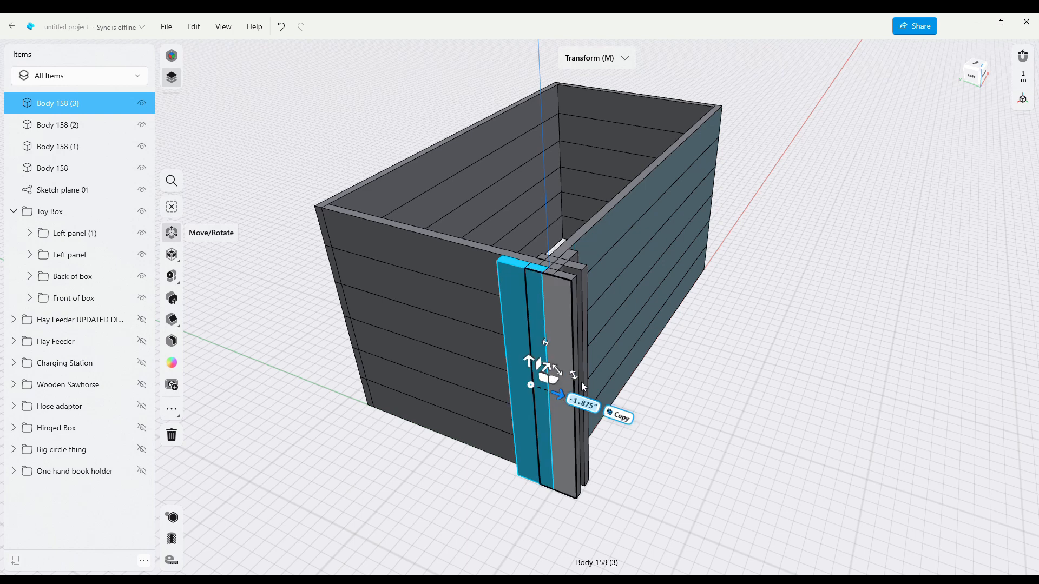
{"action": "left_click", "coordinate": [623, 415]}
Delete the two surplus rotated board copies at the front-left corner
{"action": "double_click", "coordinate": [563, 313]}
{"action": "key", "text": "Delete"}
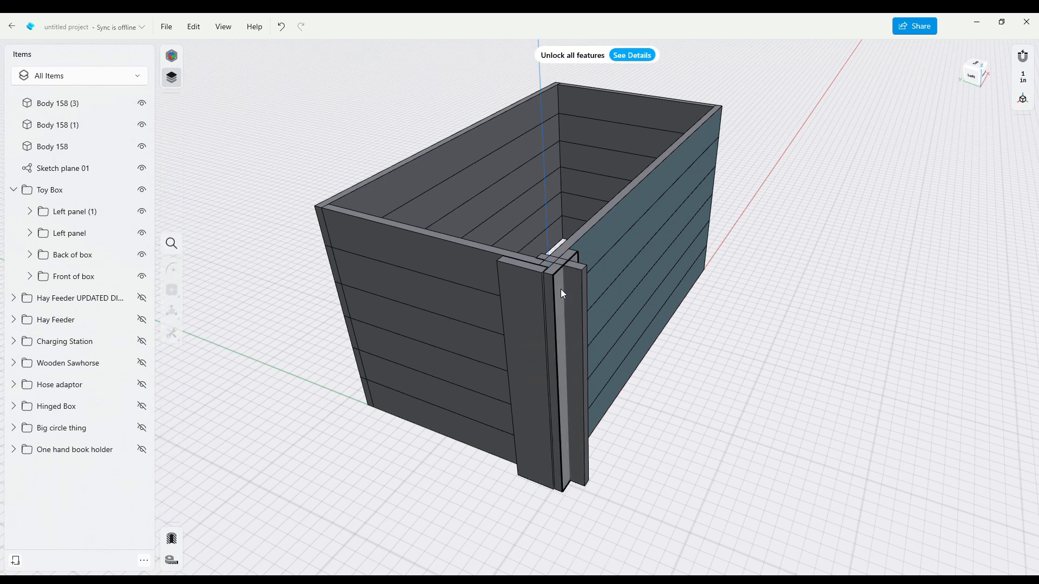
{"action": "double_click", "coordinate": [578, 289]}
{"action": "key", "text": "Delete"}
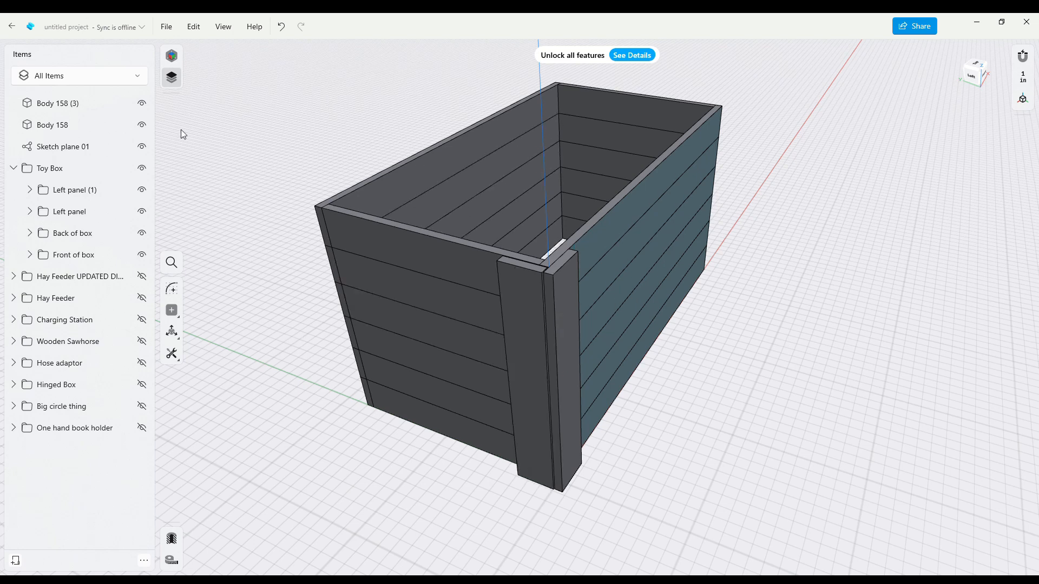
Delete the sketch used for the corner board and leave sketching
{"action": "left_click", "coordinate": [61, 144]}
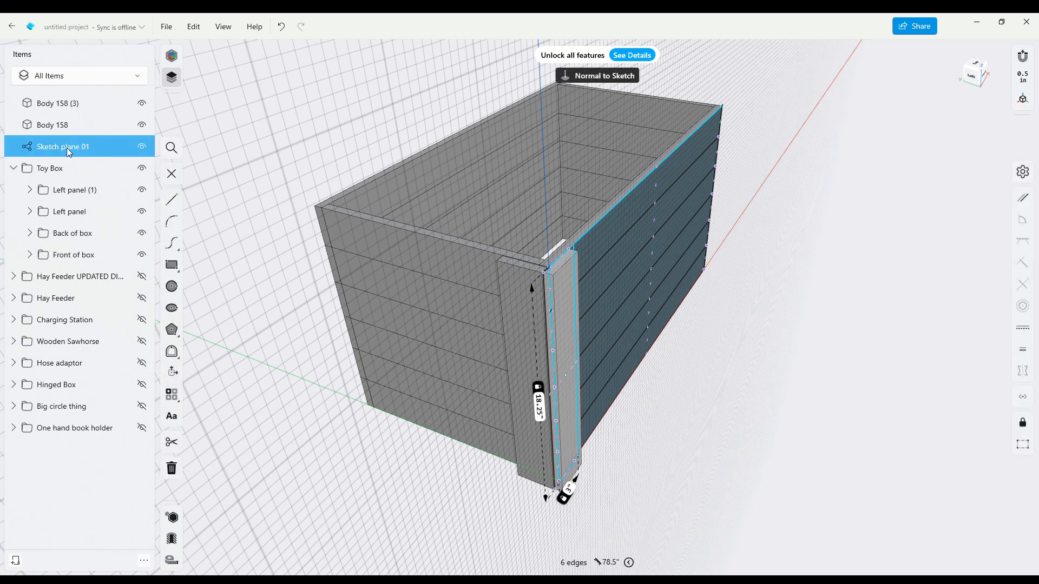
{"action": "key", "text": "Delete"}
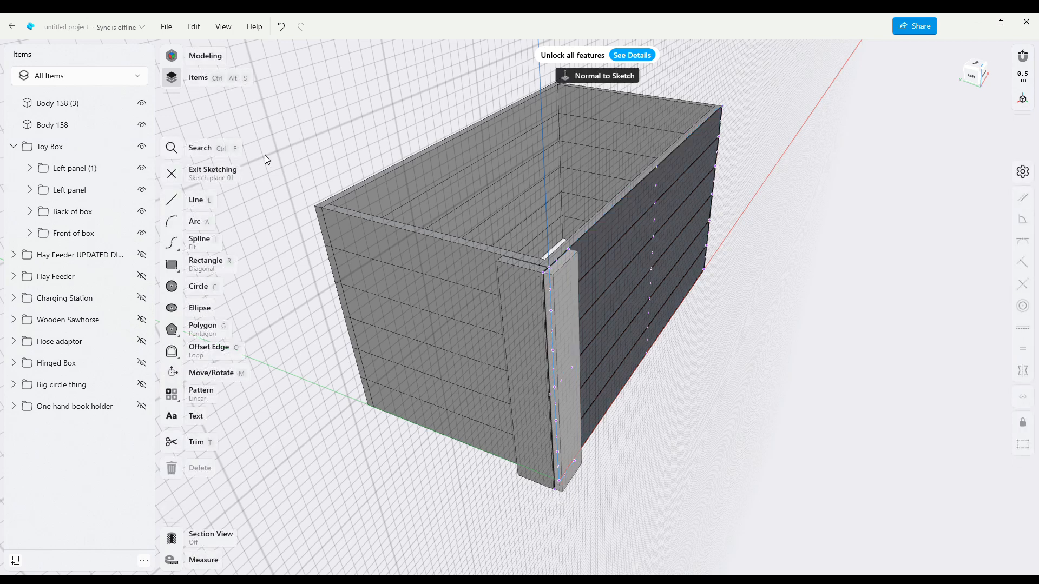
{"action": "key", "text": "Escape"}
Group the two corner boards into a new folder named Leg assembly
{"action": "left_click", "coordinate": [80, 106]}
{"action": "left_click", "coordinate": [60, 128]}
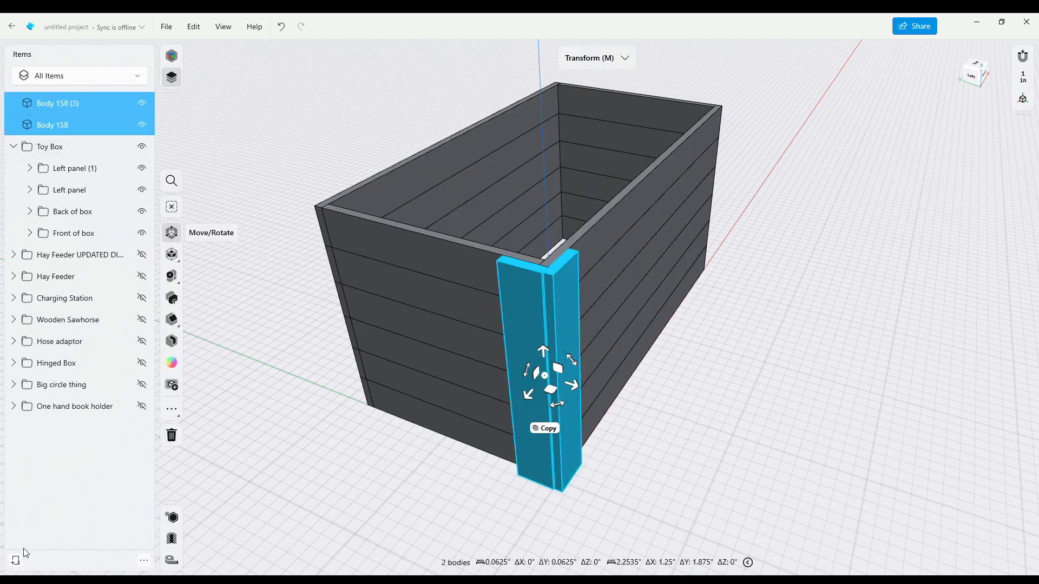
{"action": "left_click", "coordinate": [15, 561]}
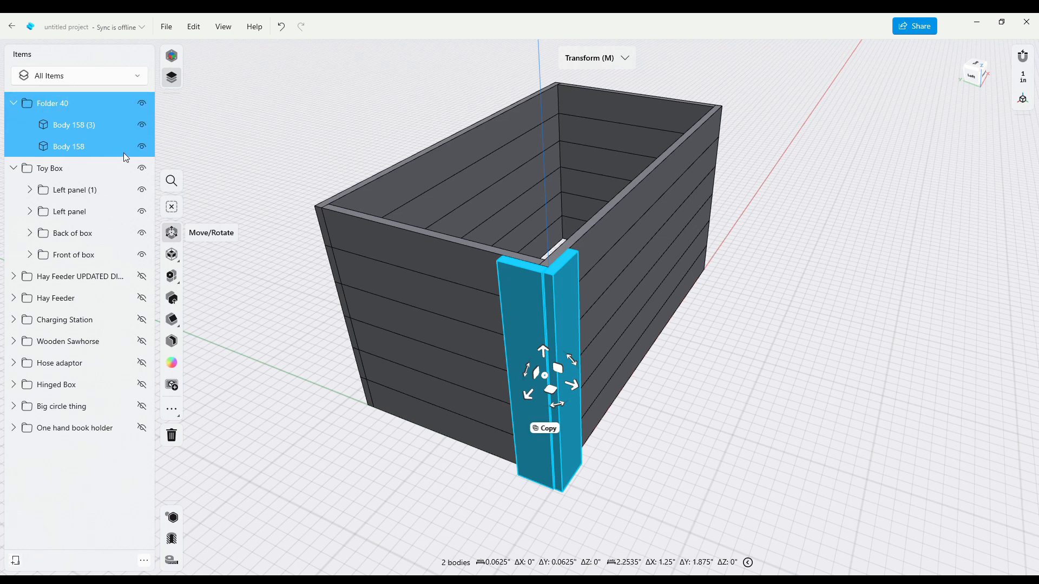
{"action": "key", "text": "F2"}
{"action": "type", "text": "Leg assembly"}
{"action": "key", "text": "Return"}
{"action": "left_click", "coordinate": [371, 91]}
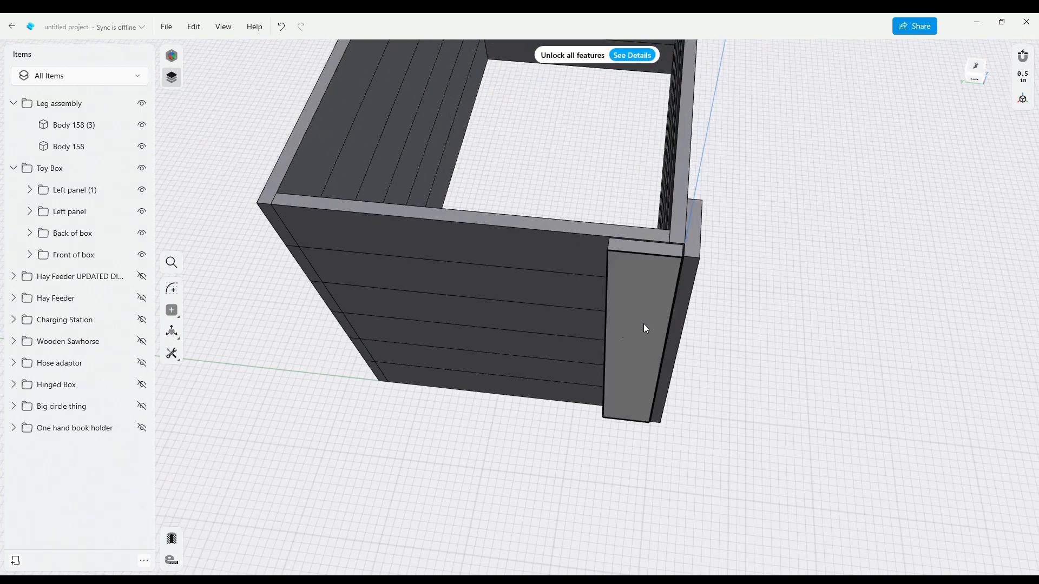
Move the leg's end board to sit flush against the left end panel and the back of the front corner board
{"action": "scroll", "coordinate": [644, 323], "scroll_direction": "up", "scroll_amount": 3}
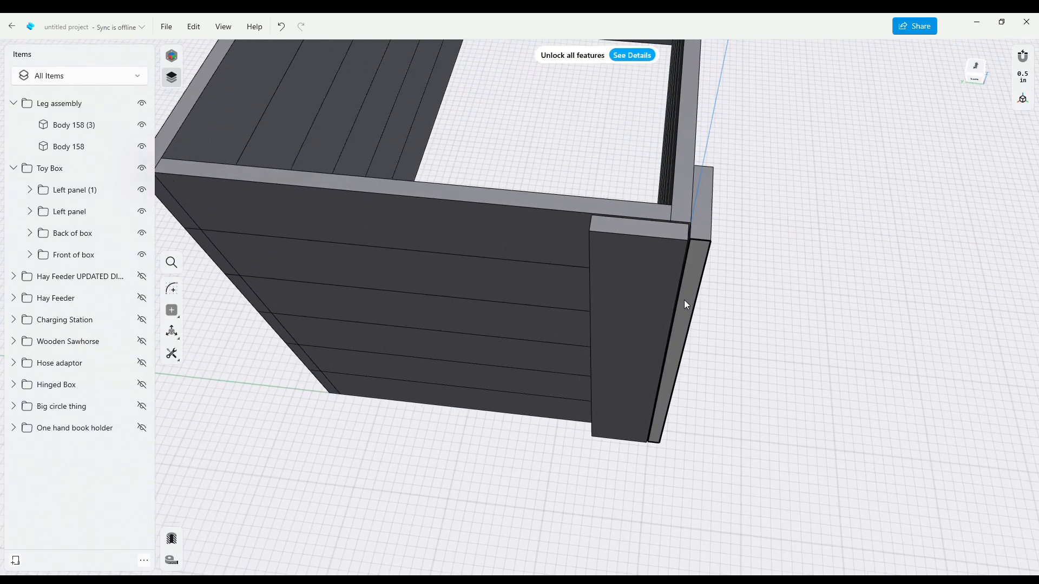
{"action": "scroll", "coordinate": [730, 298], "scroll_direction": "up", "scroll_amount": 5}
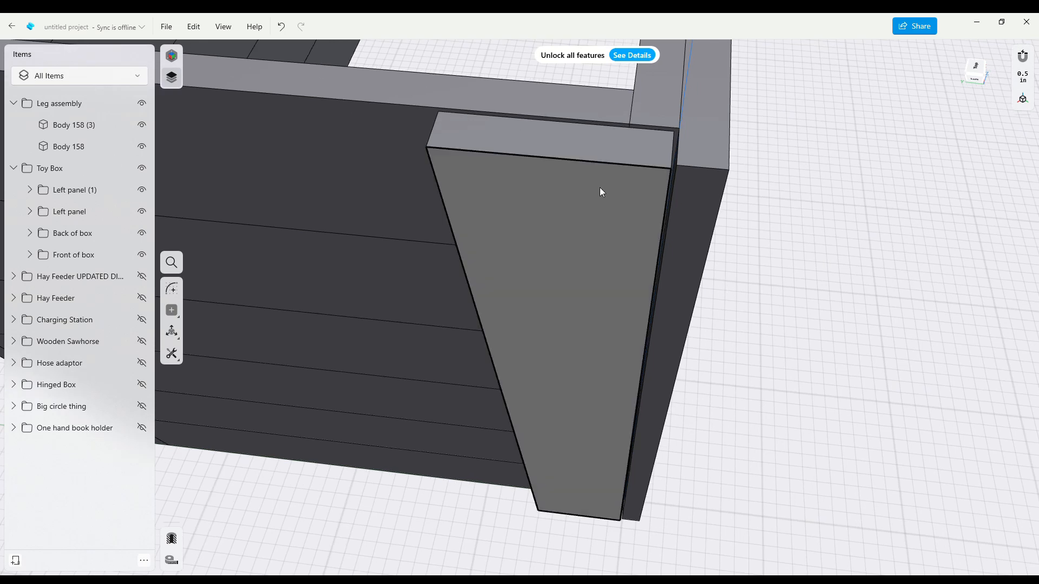
{"action": "double_click", "coordinate": [602, 194]}
{"action": "right_click_drag", "start_coordinate": [756, 173], "coordinate": [675, 164]}
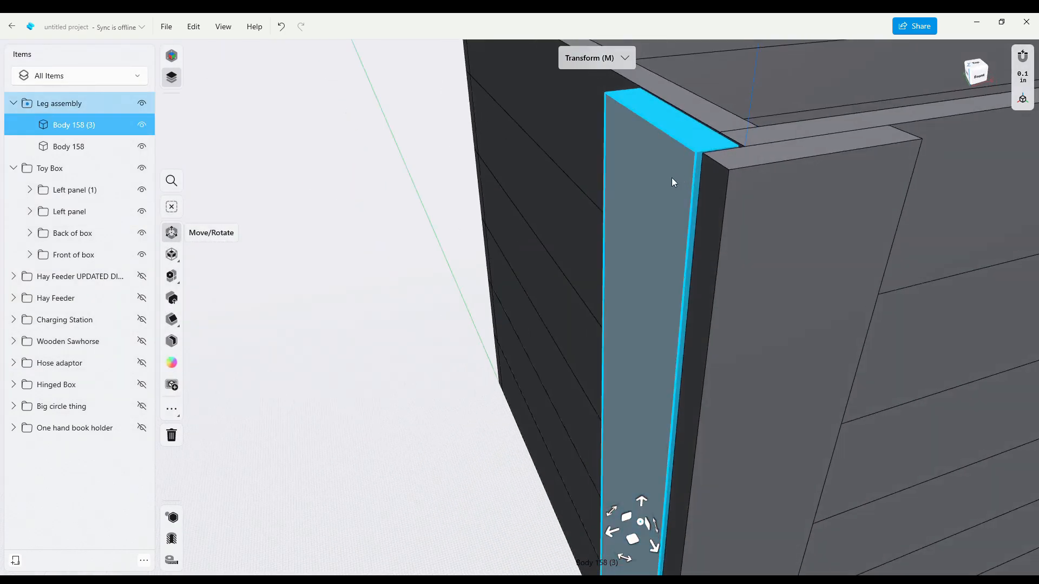
{"action": "left_click", "coordinate": [611, 532]}
{"action": "left_click_drag", "start_coordinate": [614, 534], "coordinate": [661, 548]}
{"action": "mouse_move", "coordinate": [523, 362]}
{"action": "right_mouse_down"}
{"action": "mouse_move", "coordinate": [537, 390]}
{"action": "mouse_move", "coordinate": [528, 380]}
{"action": "right_mouse_up"}
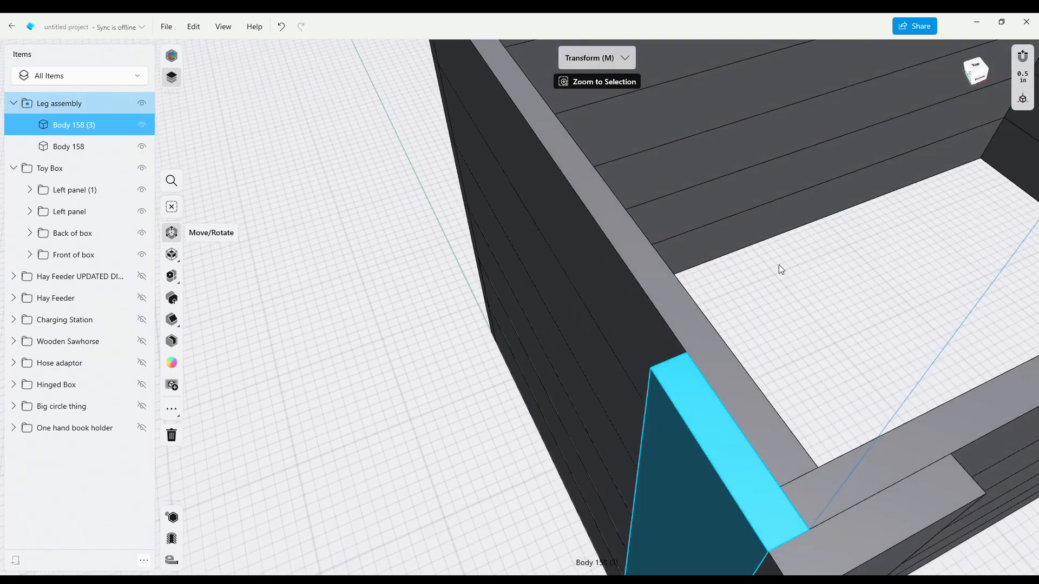
{"action": "left_click", "coordinate": [852, 371]}
{"action": "right_click_drag", "start_coordinate": [864, 355], "coordinate": [836, 368]}
{"action": "right_click_drag", "start_coordinate": [622, 291], "coordinate": [669, 141]}
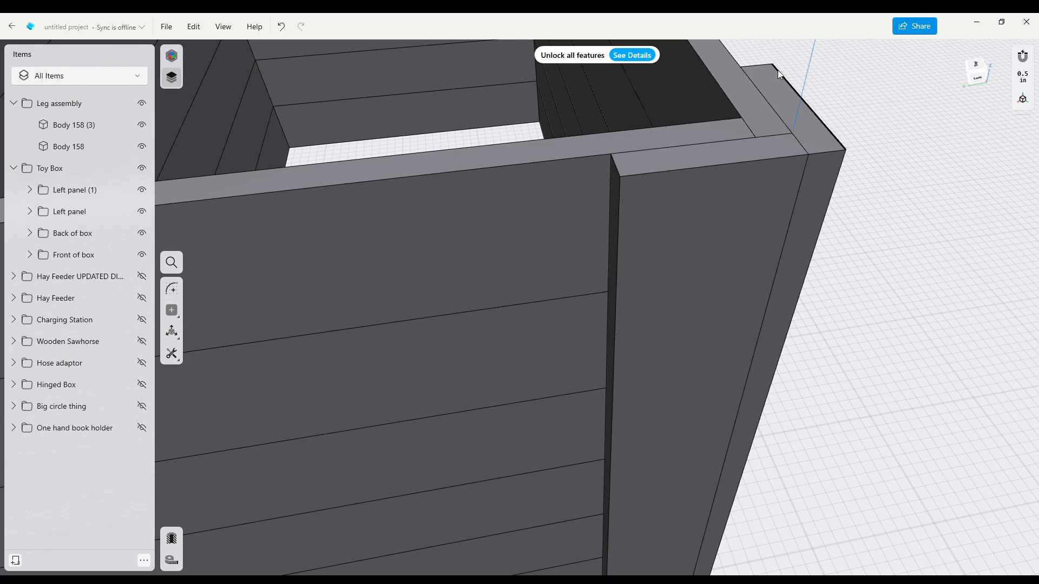
Offset the free side face of the leg's end board to make the board 2.375 in wide
{"action": "mouse_move", "coordinate": [881, 244]}
{"action": "right_mouse_down"}
{"action": "mouse_move", "coordinate": [896, 235]}
{"action": "mouse_move", "coordinate": [888, 237]}
{"action": "right_mouse_up"}
{"action": "left_click", "coordinate": [625, 278]}
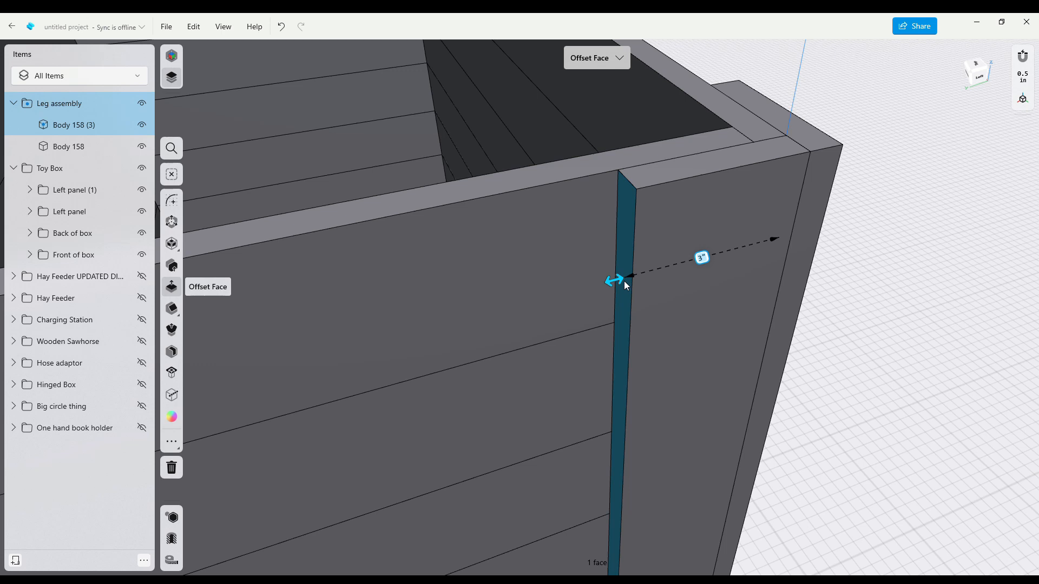
{"action": "left_click_drag", "start_coordinate": [623, 281], "coordinate": [659, 281]}
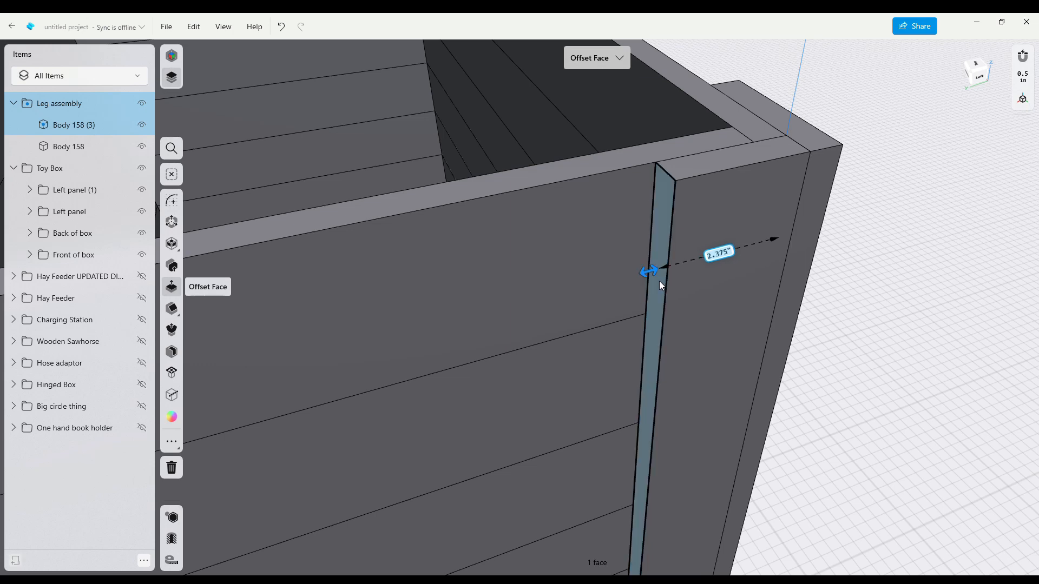
{"action": "left_click", "coordinate": [893, 275]}
Move the Leg assembly folder into the Toy Box folder
{"action": "right_click_drag", "start_coordinate": [881, 251], "coordinate": [760, 170]}
{"action": "right_click_drag", "start_coordinate": [925, 234], "coordinate": [845, 171]}
{"action": "right_click_drag", "start_coordinate": [981, 261], "coordinate": [1001, 249]}
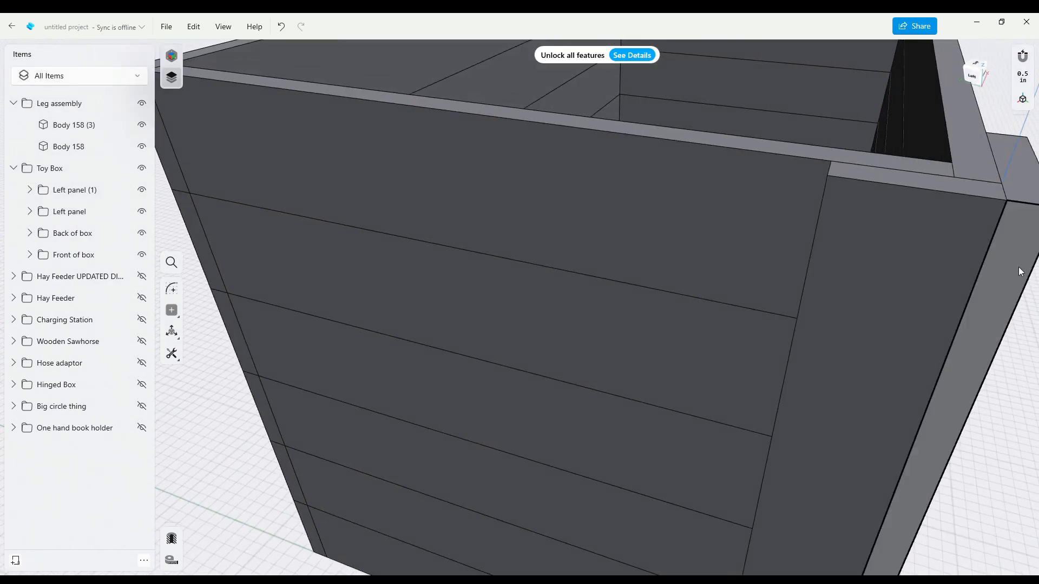
{"action": "scroll", "coordinate": [899, 279], "scroll_direction": "up", "scroll_amount": 3}
{"action": "right_click_drag", "start_coordinate": [1004, 420], "coordinate": [770, 241]}
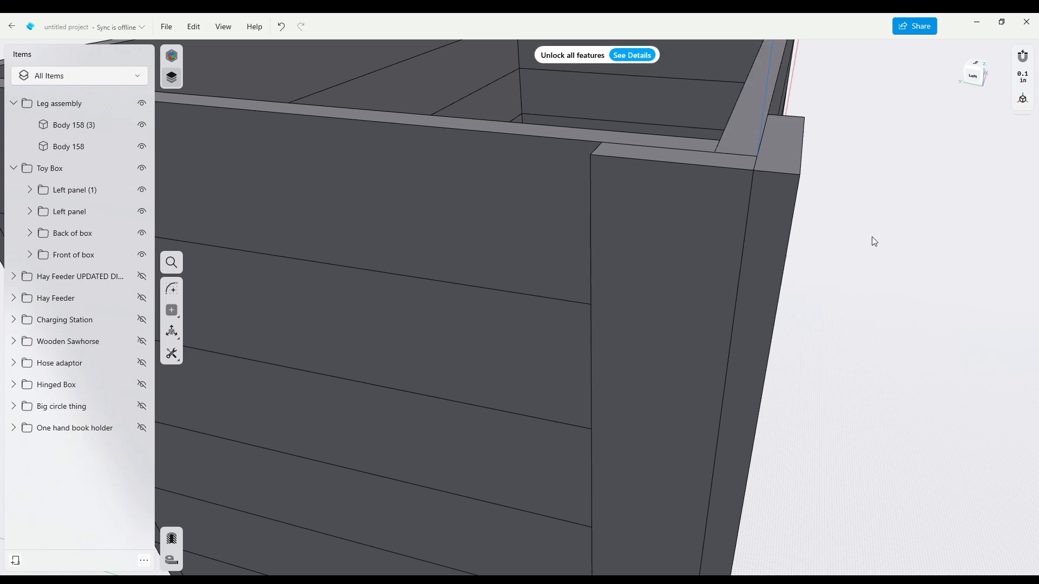
{"action": "right_click_drag", "start_coordinate": [869, 237], "coordinate": [807, 247]}
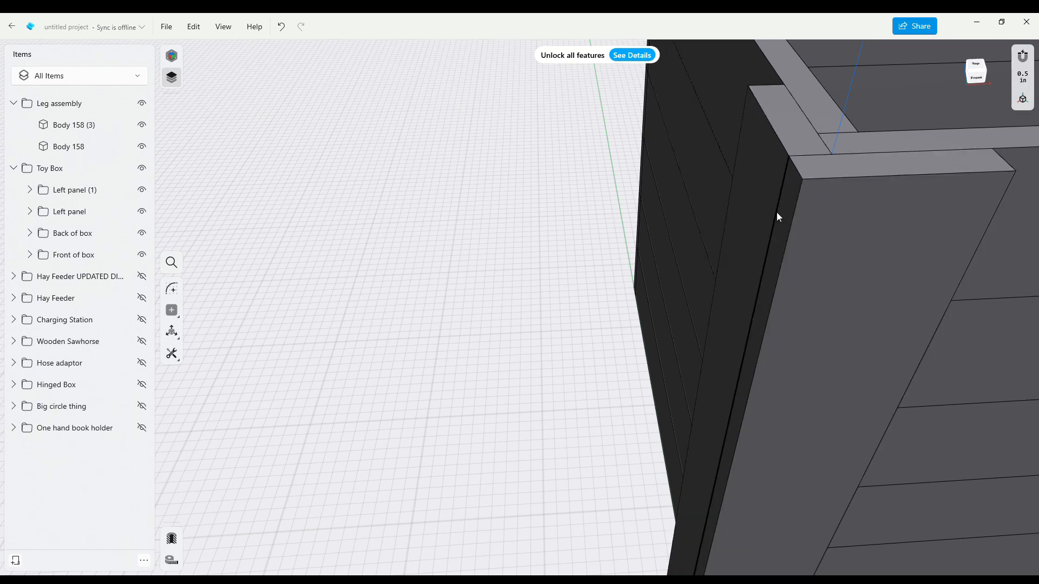
{"action": "right_click_drag", "start_coordinate": [558, 167], "coordinate": [612, 138]}
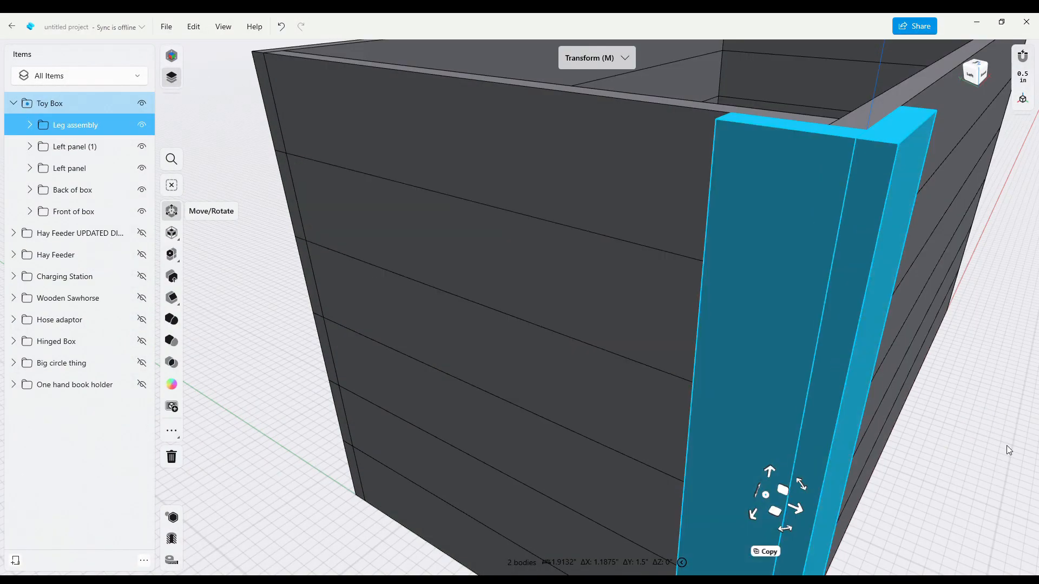
{"action": "right_click_drag", "start_coordinate": [1006, 446], "coordinate": [982, 434]}
{"action": "middle_click_drag", "start_coordinate": [986, 453], "coordinate": [494, 337]}
{"action": "scroll", "coordinate": [660, 429], "scroll_direction": "down", "scroll_amount": 10}
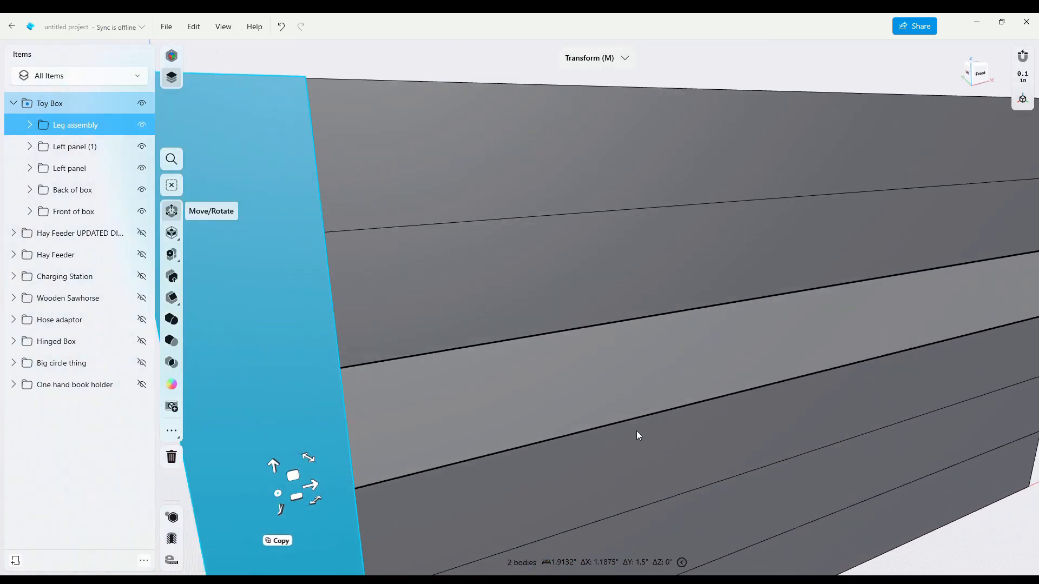
{"action": "right_click_drag", "start_coordinate": [679, 507], "coordinate": [649, 372]}
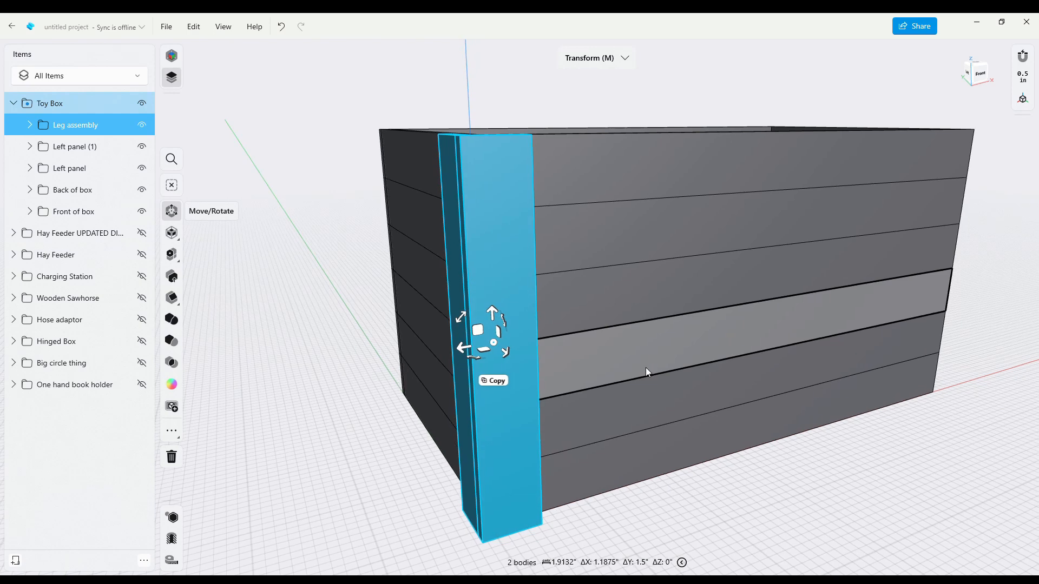
{"action": "left_click", "coordinate": [683, 544]}
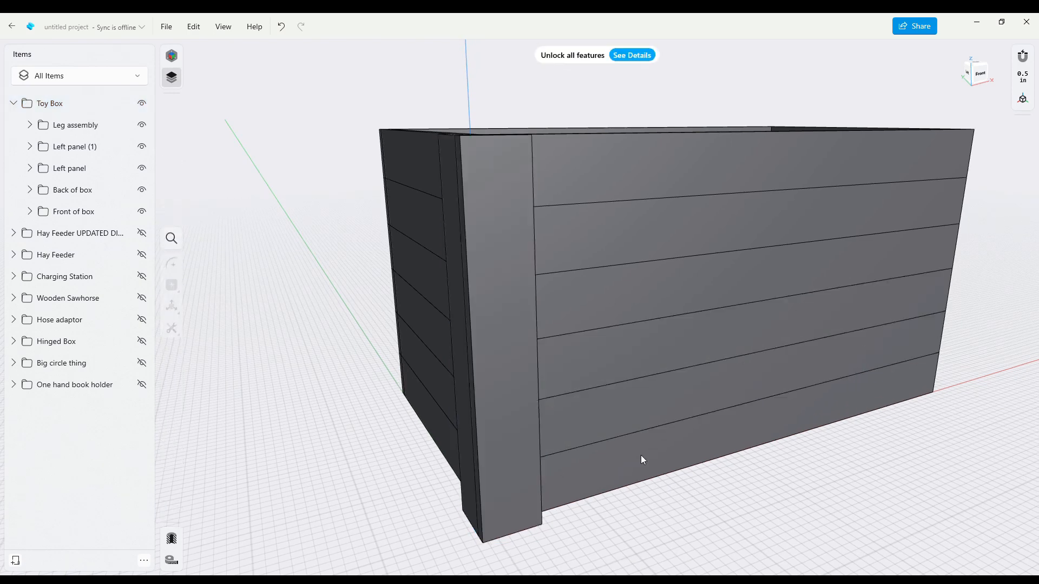
Place a copy of the Leg assembly folder just beyond the right end of the toy box
{"action": "left_click", "coordinate": [73, 126]}
{"action": "left_click", "coordinate": [496, 381]}
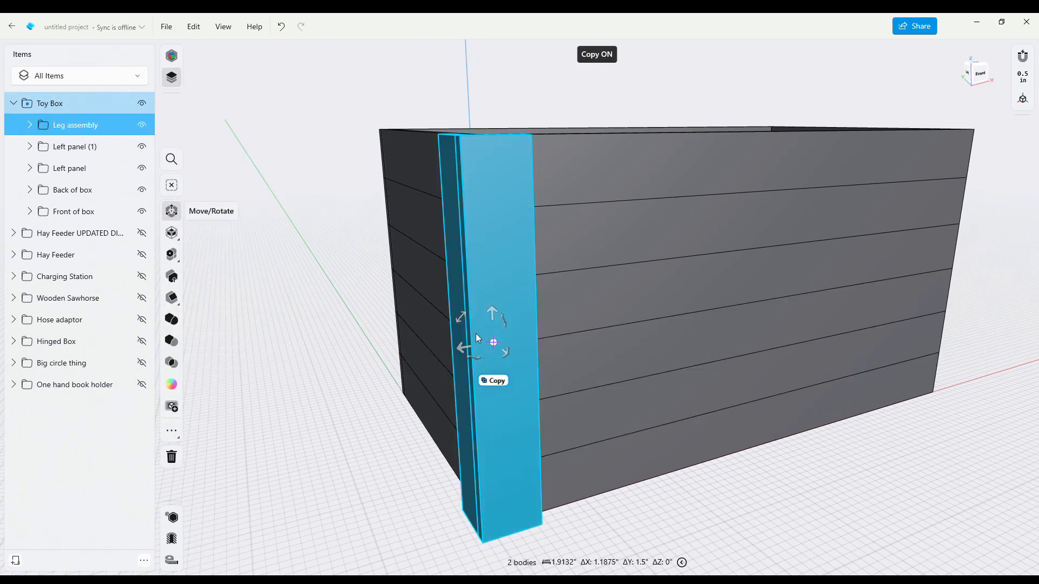
{"action": "left_click_drag", "start_coordinate": [462, 349], "coordinate": [948, 246]}
Rotate a copy of the new leg assembly by 180° in the front plane so its end board switches sides
{"action": "right_click_drag", "start_coordinate": [944, 287], "coordinate": [594, 339]}
{"action": "left_click", "coordinate": [456, 231]}
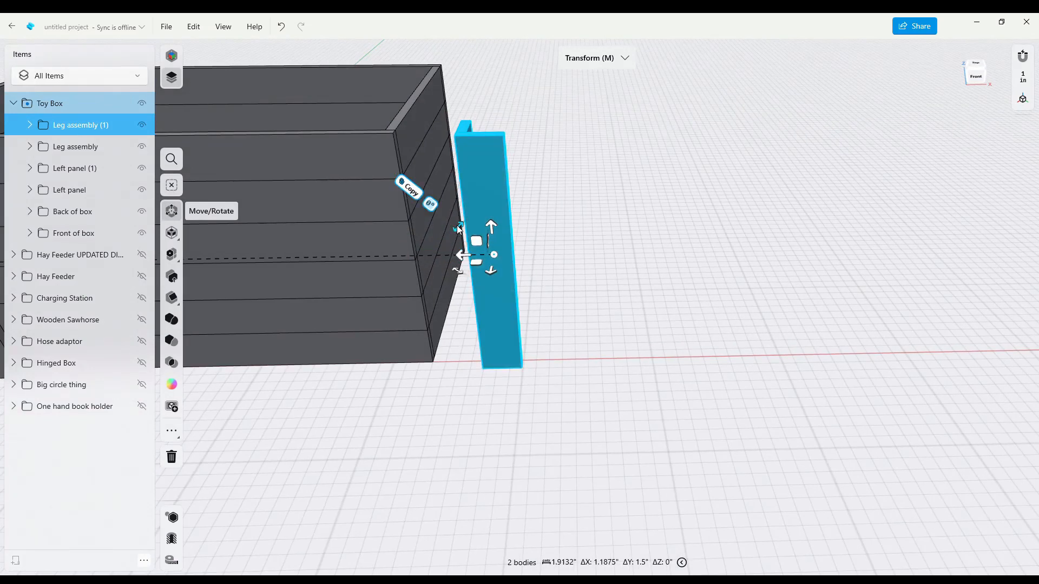
{"action": "type", "text": "180"}
{"action": "key", "text": "Return"}
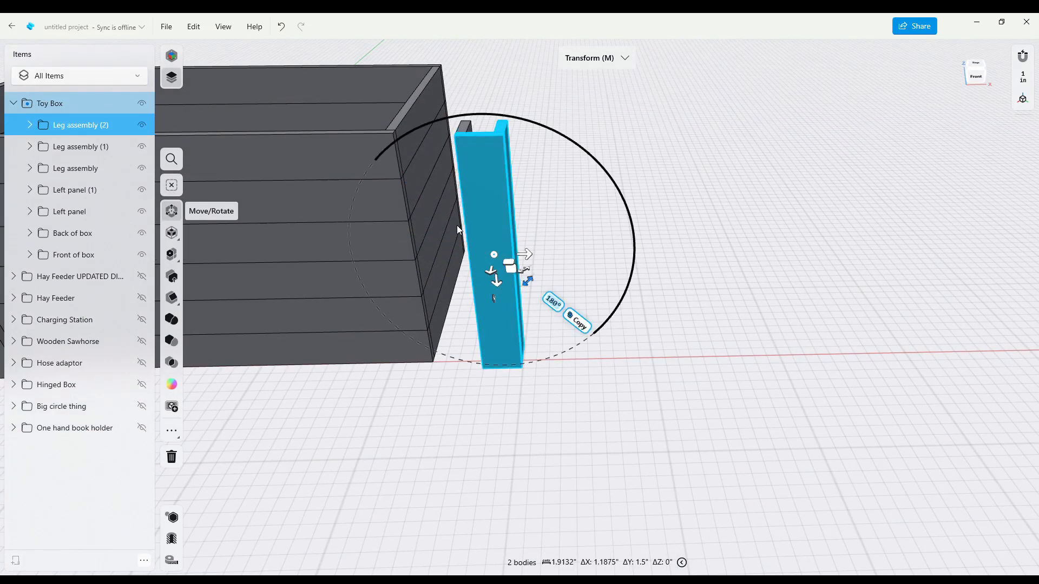
Delete the unrotated duplicate Leg assembly (1) beside the box's right end
{"action": "left_click", "coordinate": [450, 133]}
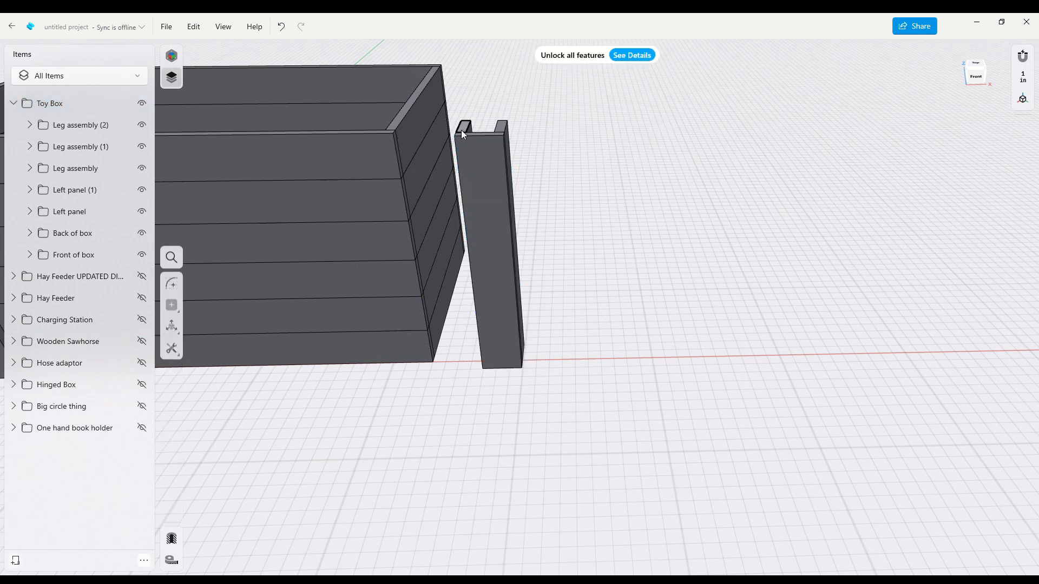
{"action": "left_click", "coordinate": [471, 130]}
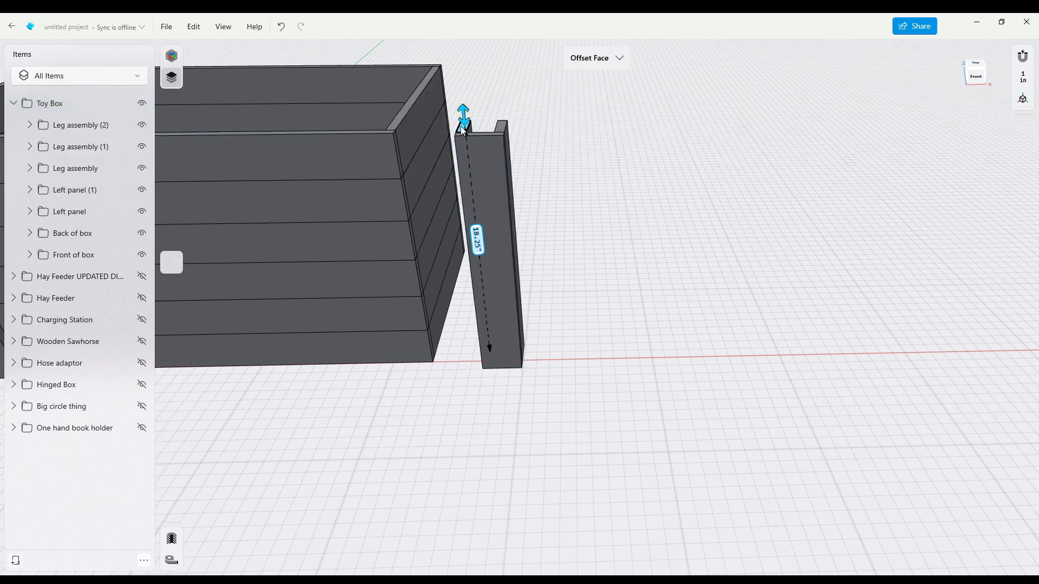
{"action": "left_click", "coordinate": [89, 145]}
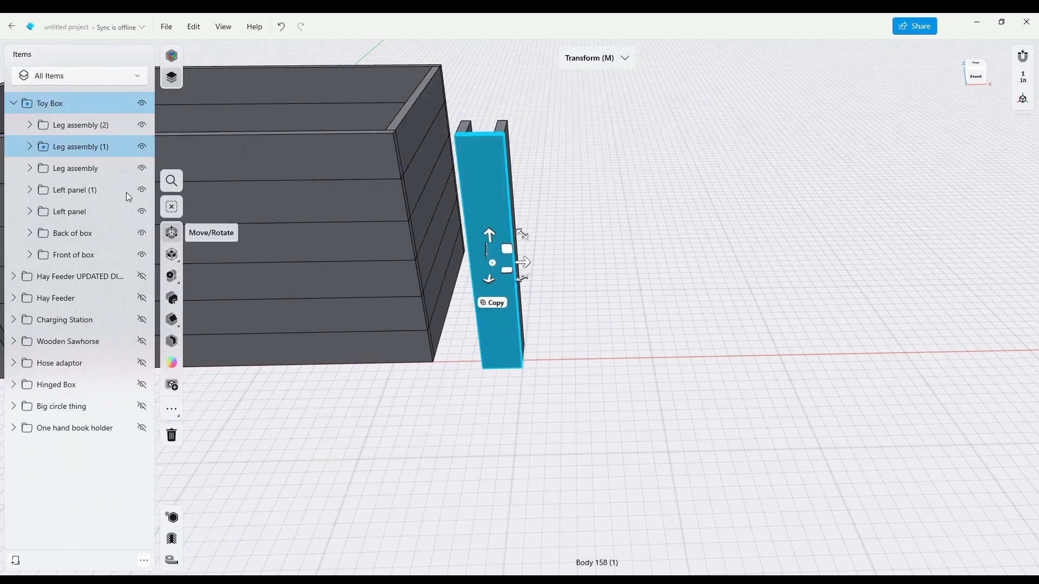
{"action": "key", "text": "Delete"}
{"action": "right_click_drag", "start_coordinate": [560, 162], "coordinate": [582, 159]}
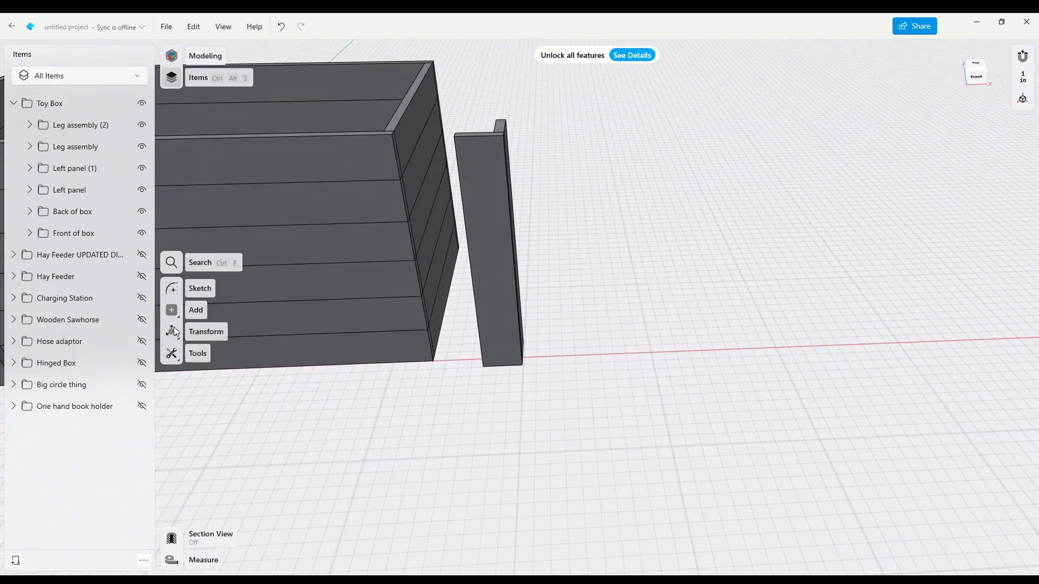
Align the top inner edge of the rotated leg assembly's end board with the top edge of the right end panel
{"action": "left_click", "coordinate": [75, 128]}
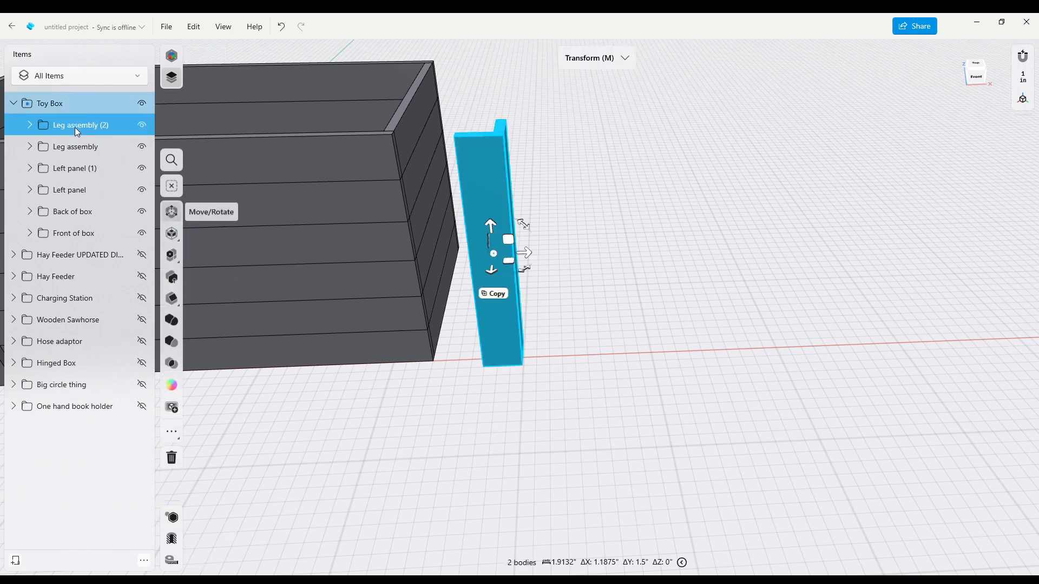
{"action": "left_click", "coordinate": [172, 277]}
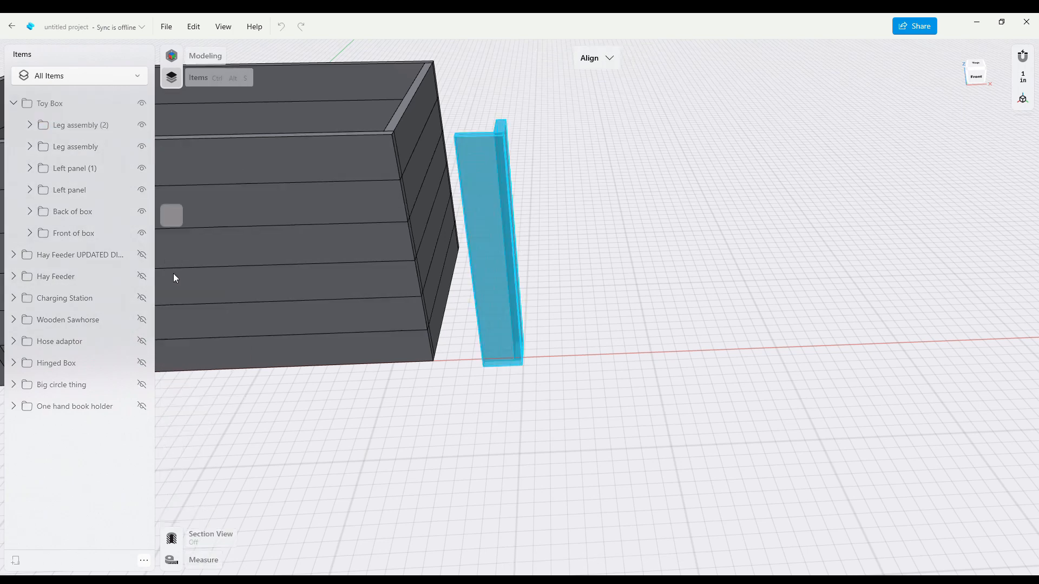
{"action": "left_click", "coordinate": [497, 130]}
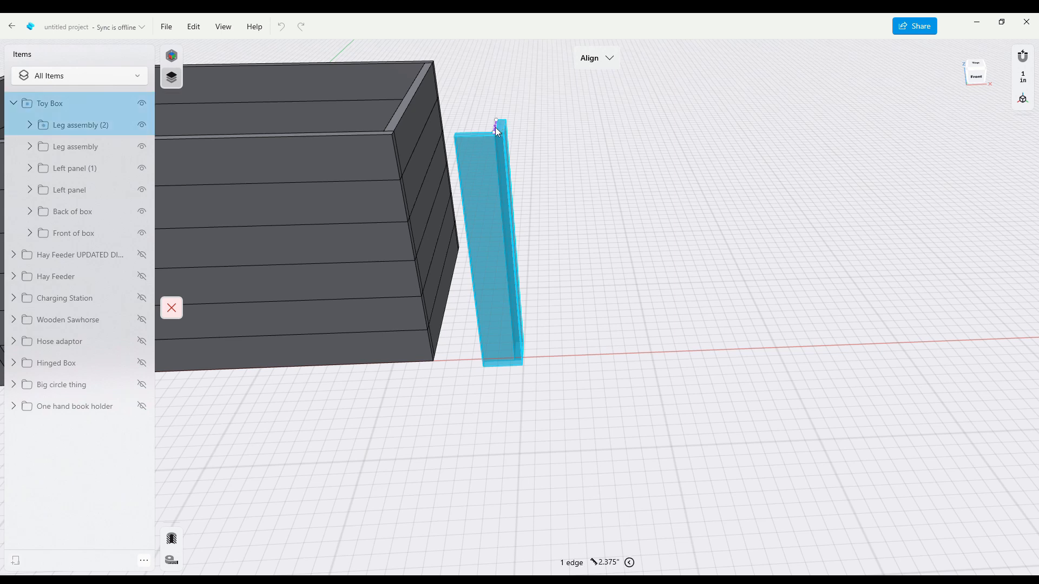
{"action": "left_click", "coordinate": [397, 125]}
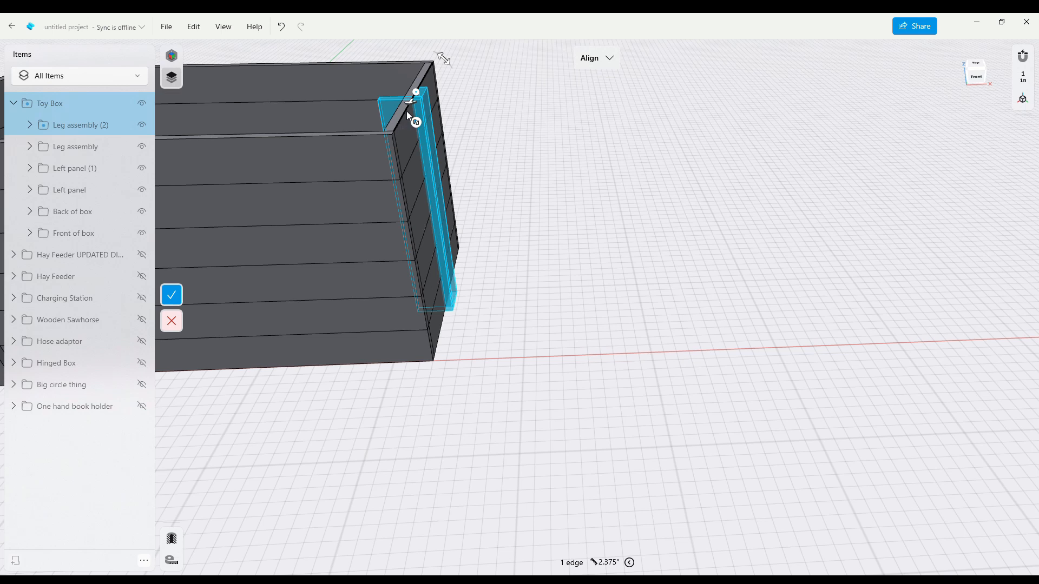
{"action": "left_click", "coordinate": [171, 295]}
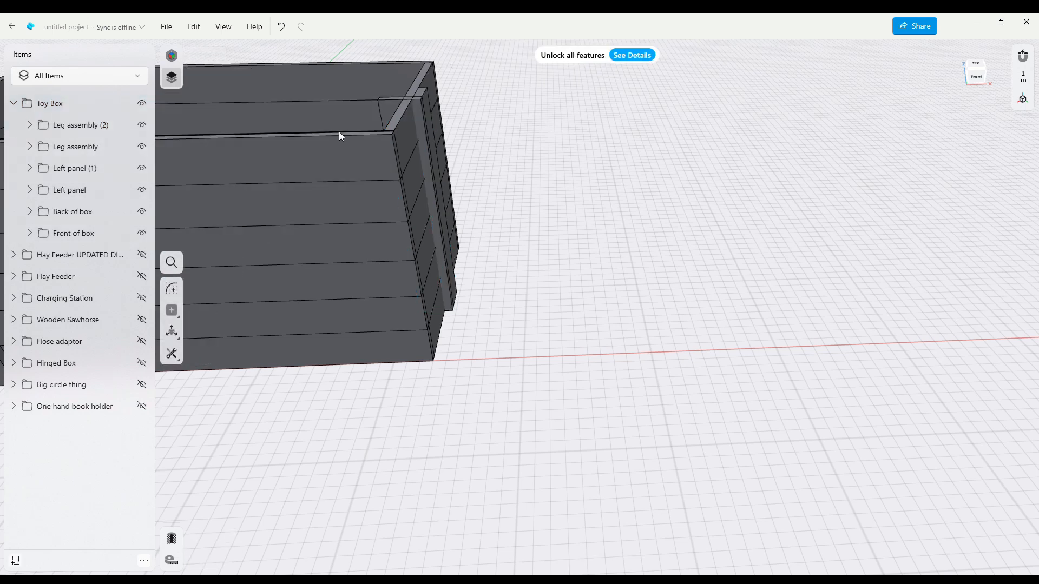
Align the top edge of the rotated leg assembly's front board with the top edge of the front panel
{"action": "left_click", "coordinate": [386, 122]}
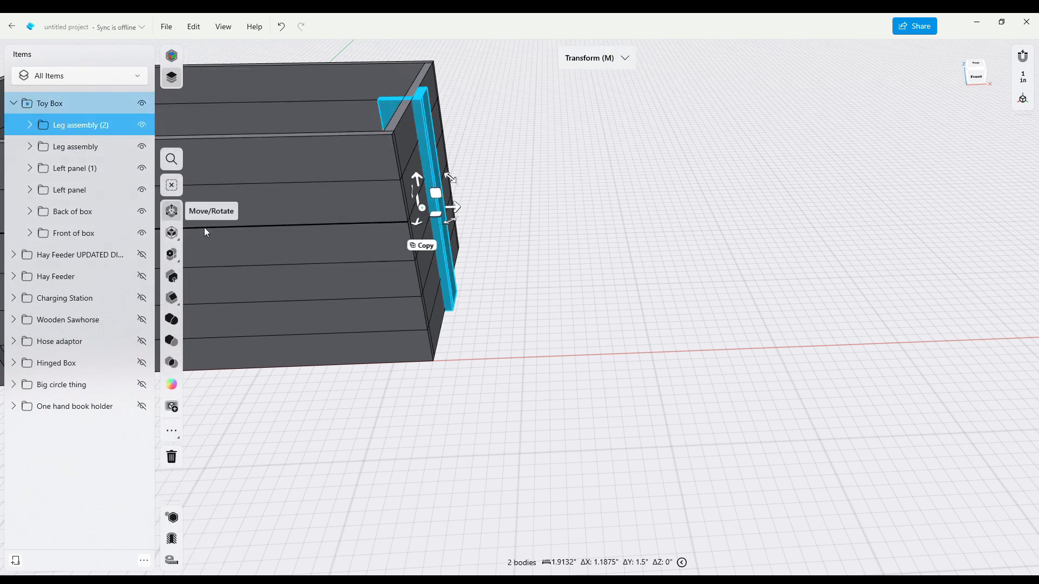
{"action": "left_click", "coordinate": [177, 280]}
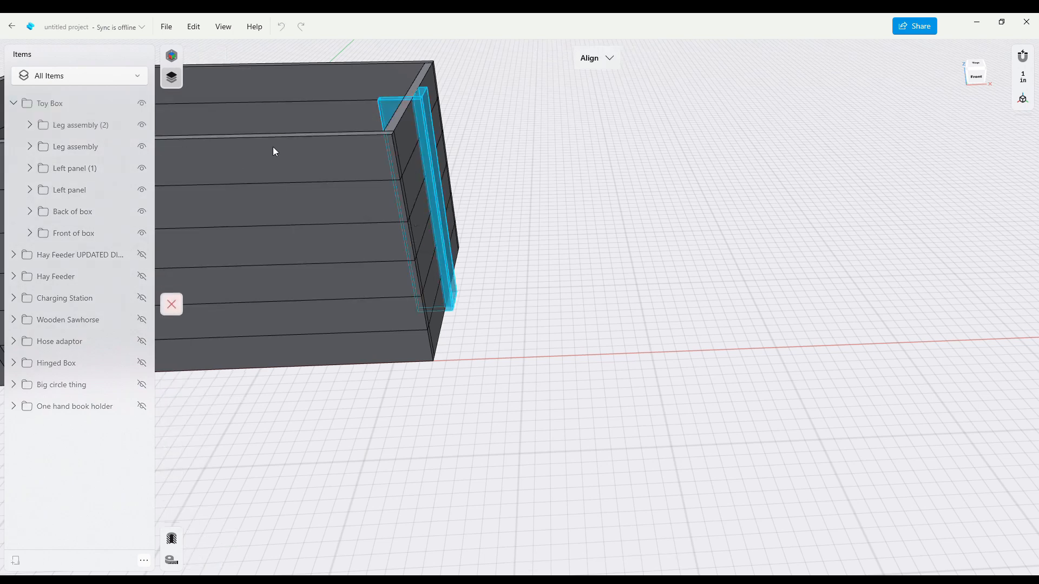
{"action": "left_click", "coordinate": [396, 98]}
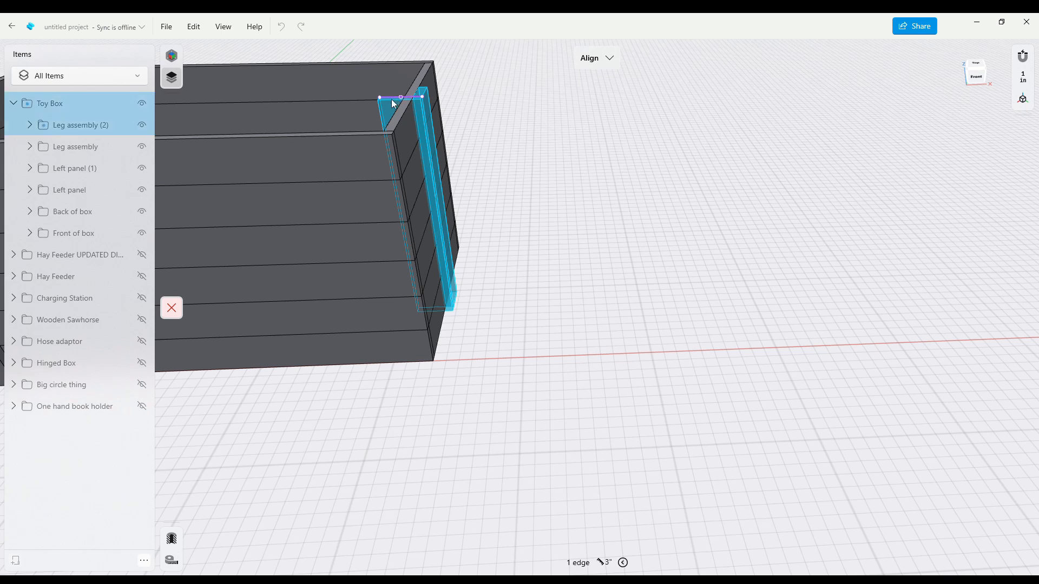
{"action": "left_click", "coordinate": [377, 137]}
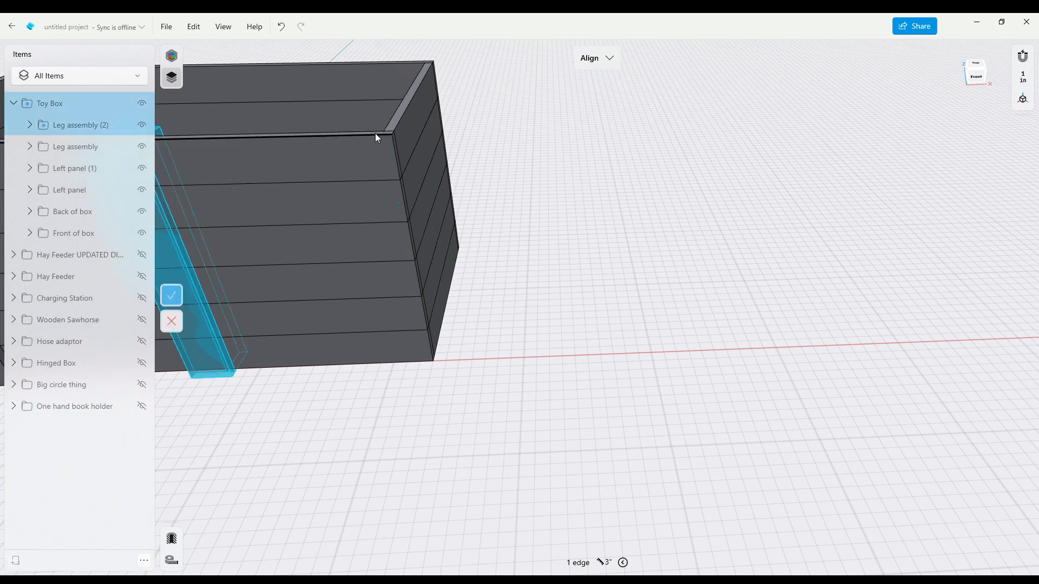
{"action": "left_click", "coordinate": [170, 298]}
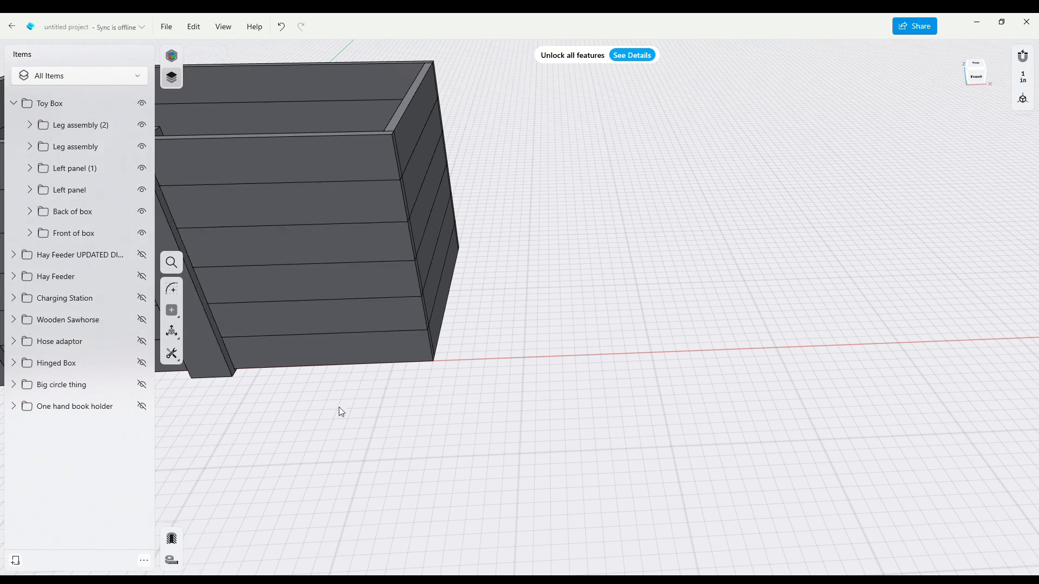
Move Leg assembly (2) along the front panel until it wraps the box's right front corner
{"action": "left_click", "coordinate": [88, 125]}
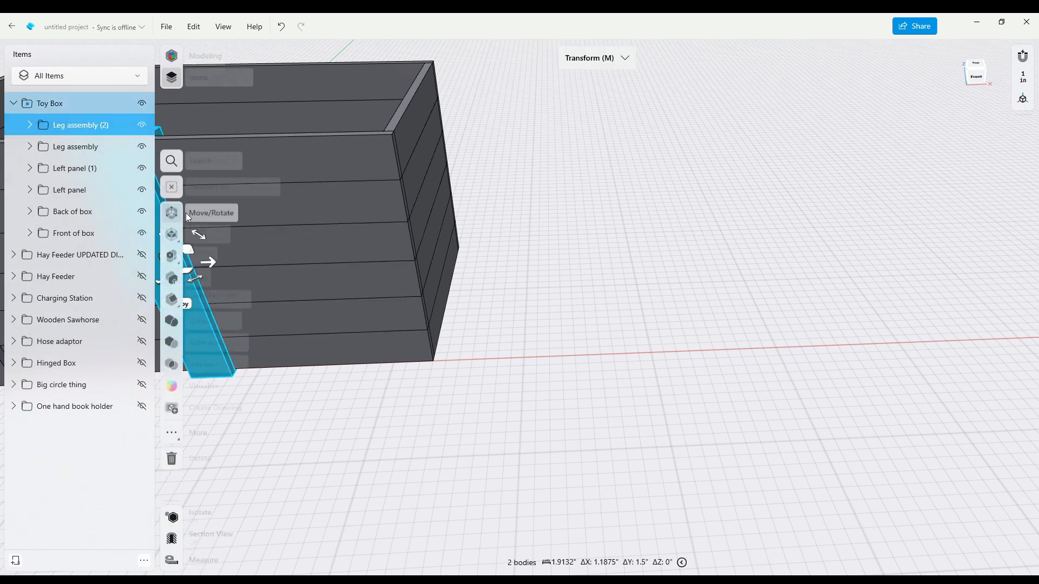
{"action": "right_click_drag", "start_coordinate": [323, 408], "coordinate": [291, 408]}
{"action": "left_click_drag", "start_coordinate": [246, 245], "coordinate": [413, 281]}
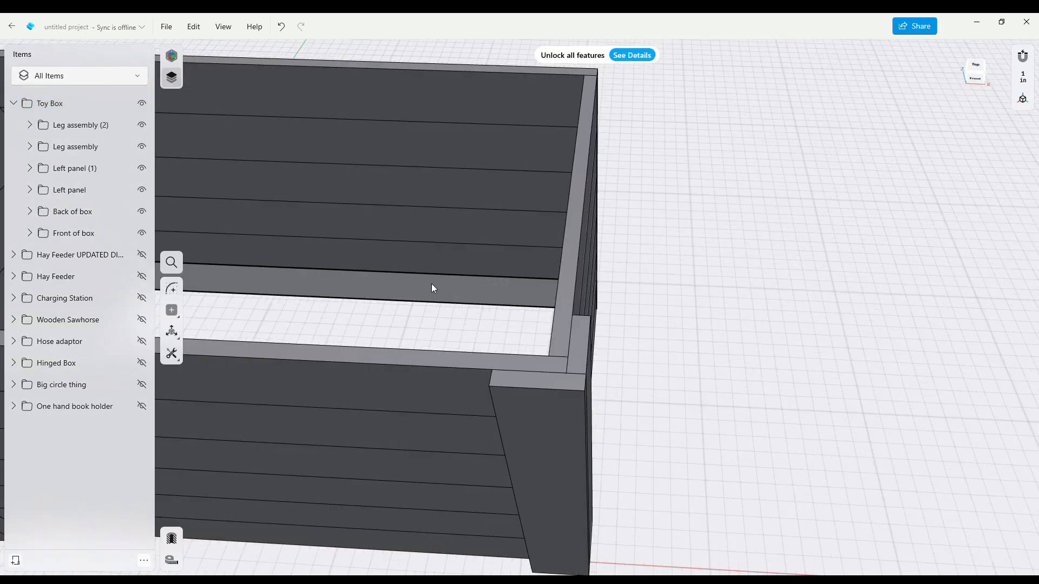
{"action": "right_click_drag", "start_coordinate": [431, 284], "coordinate": [517, 269]}
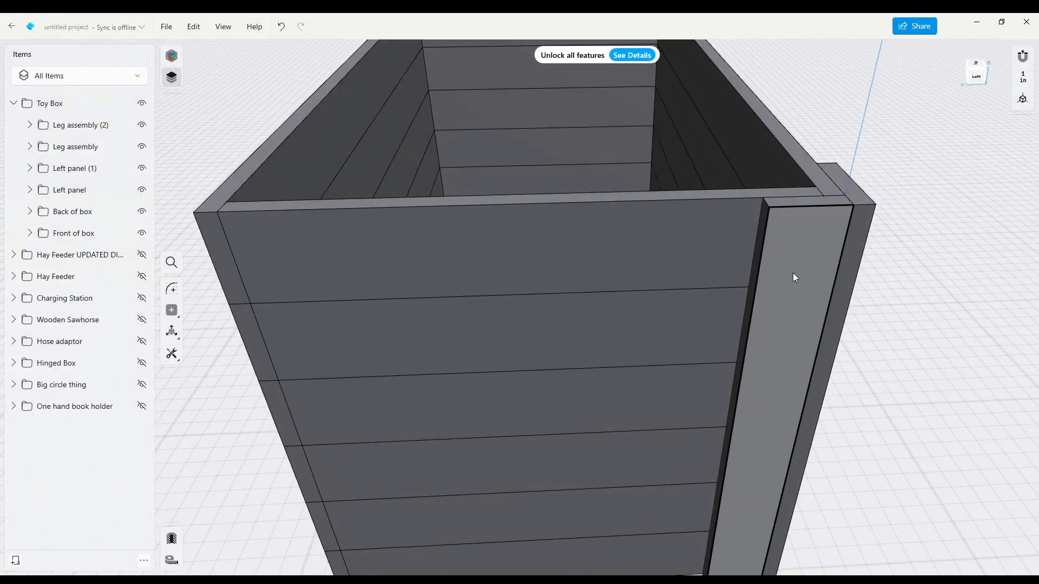
Copy both front leg assemblies and rotate the copies by 180° so they face the back of the box
{"action": "left_click", "coordinate": [74, 125]}
{"action": "left_click", "coordinate": [94, 147], "text": "ctrl"}
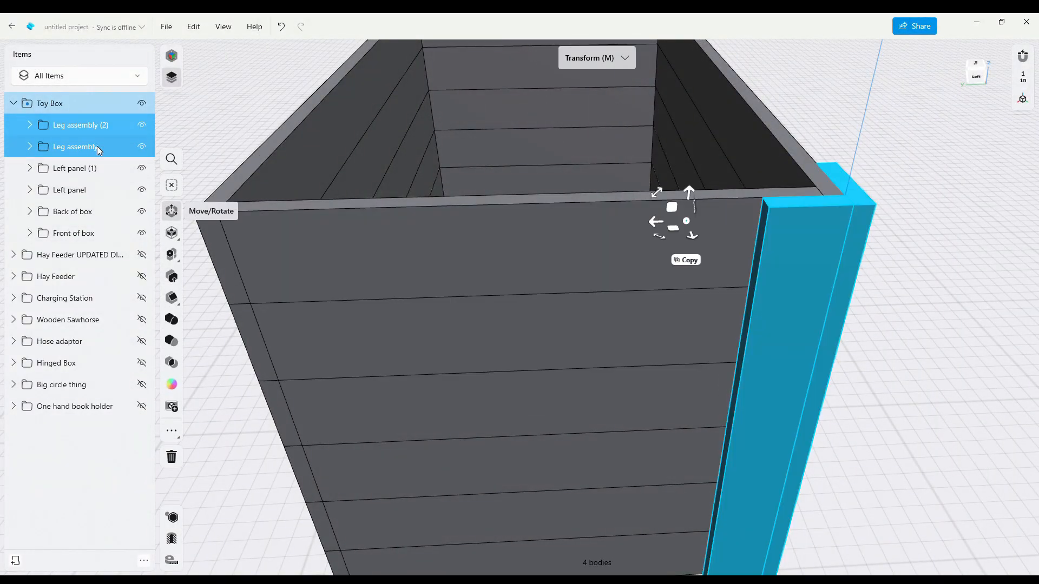
{"action": "right_click_drag", "start_coordinate": [850, 142], "coordinate": [878, 146]}
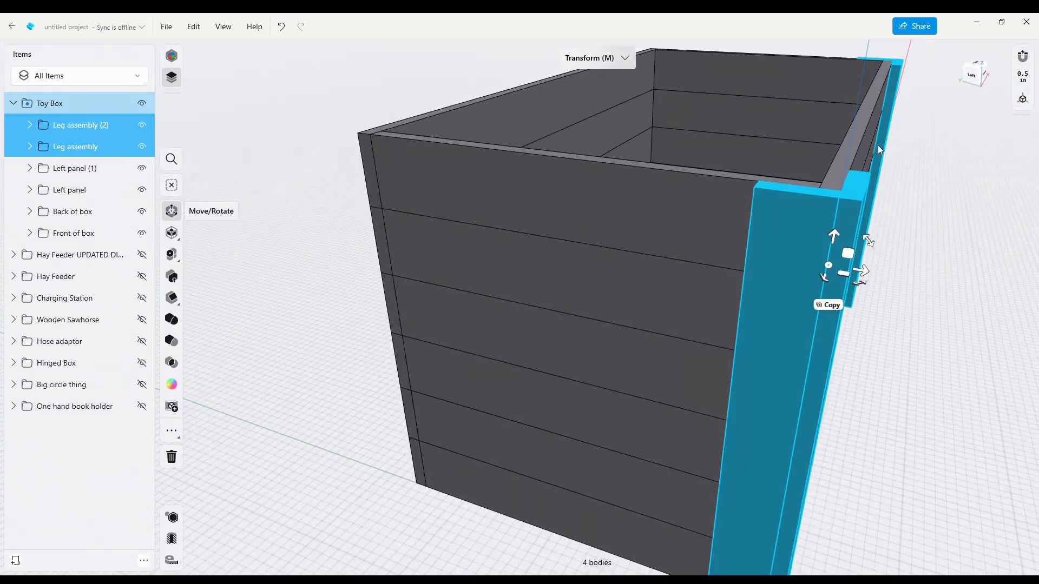
{"action": "left_click", "coordinate": [832, 309]}
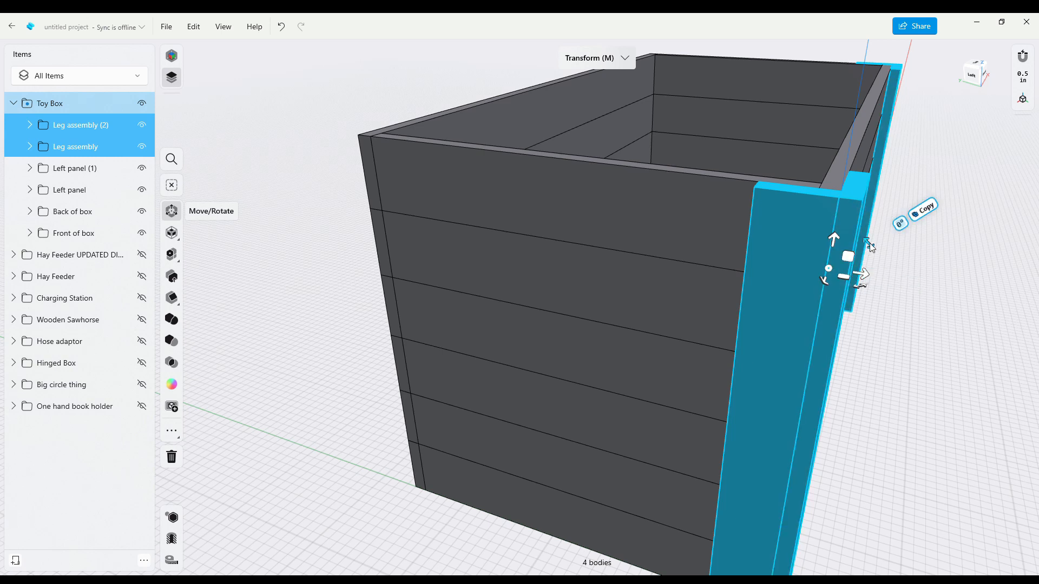
{"action": "type", "text": "180"}
{"action": "key", "text": "Return"}
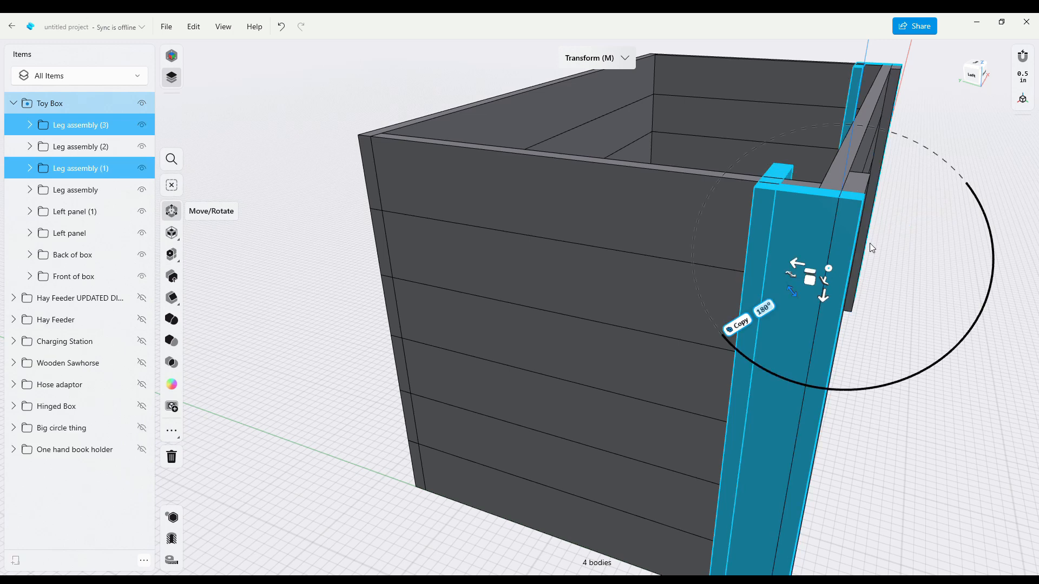
{"action": "left_click", "coordinate": [736, 325]}
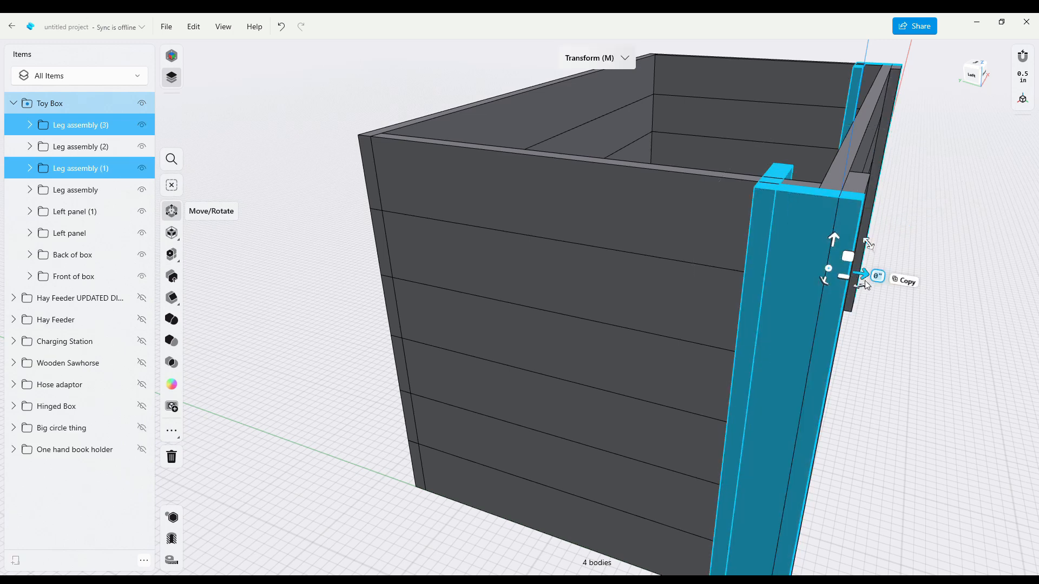
Move the two rotated leg copies across the box's depth to wrap the back corners
{"action": "left_click_drag", "start_coordinate": [866, 277], "coordinate": [602, 262]}
{"action": "left_click", "coordinate": [293, 233]}
{"action": "right_click_drag", "start_coordinate": [295, 232], "coordinate": [848, 482]}
Sketch a rectangle about 30.375 in long and 0.5 in high along the bottom inner edge of the front panel
{"action": "right_click_drag", "start_coordinate": [918, 479], "coordinate": [848, 453]}
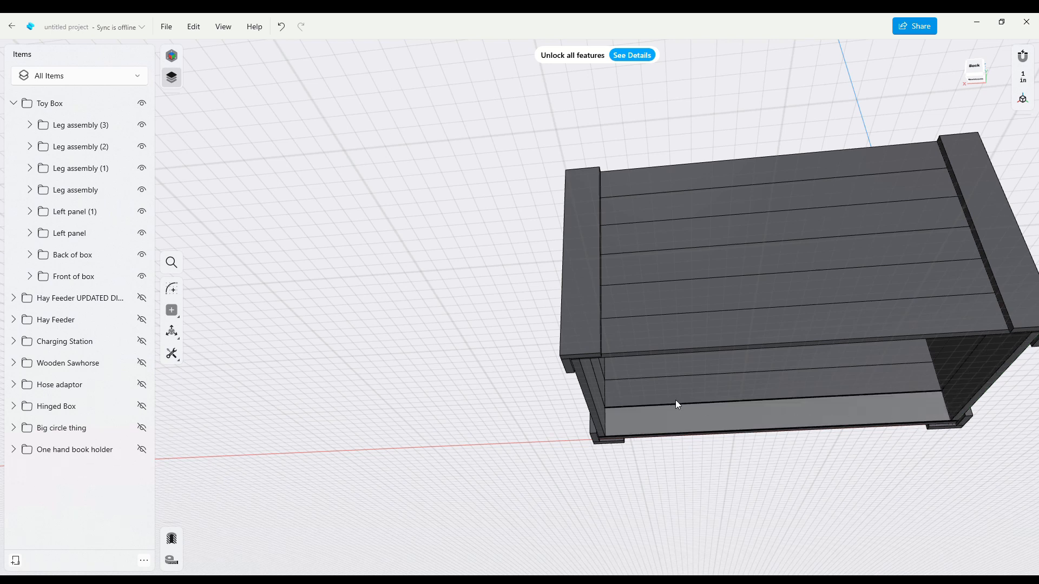
{"action": "left_click", "coordinate": [173, 311]}
{"action": "scroll", "coordinate": [609, 437], "scroll_direction": "up", "scroll_amount": 5}
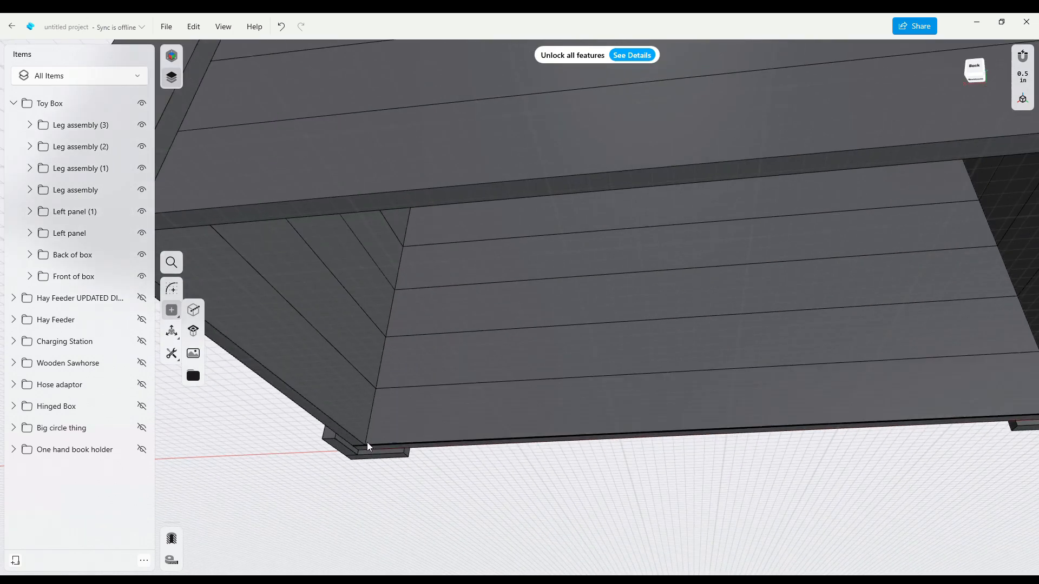
{"action": "left_click", "coordinate": [172, 289]}
{"action": "left_click", "coordinate": [172, 265]}
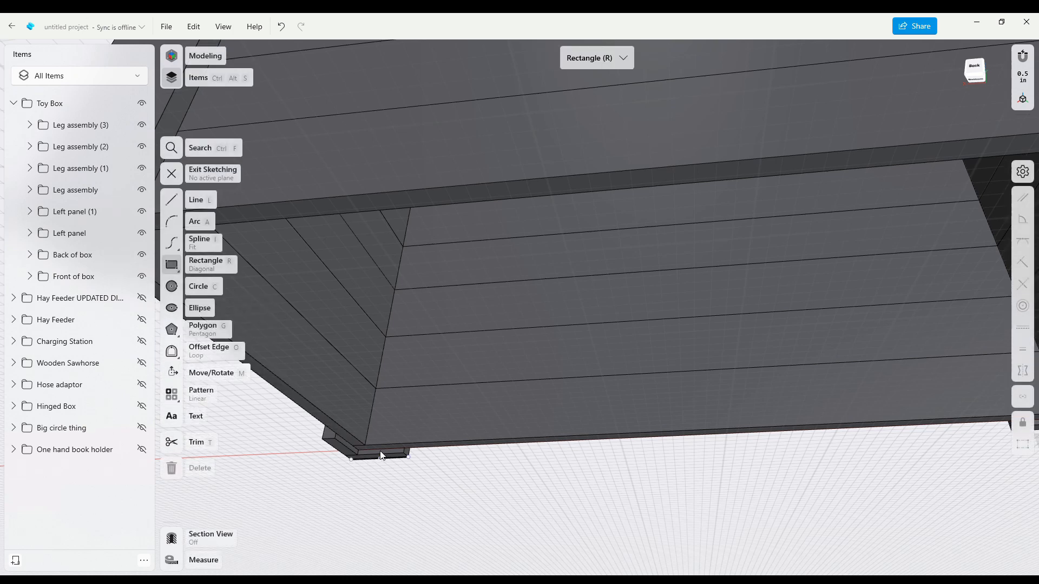
{"action": "left_click", "coordinate": [366, 444]}
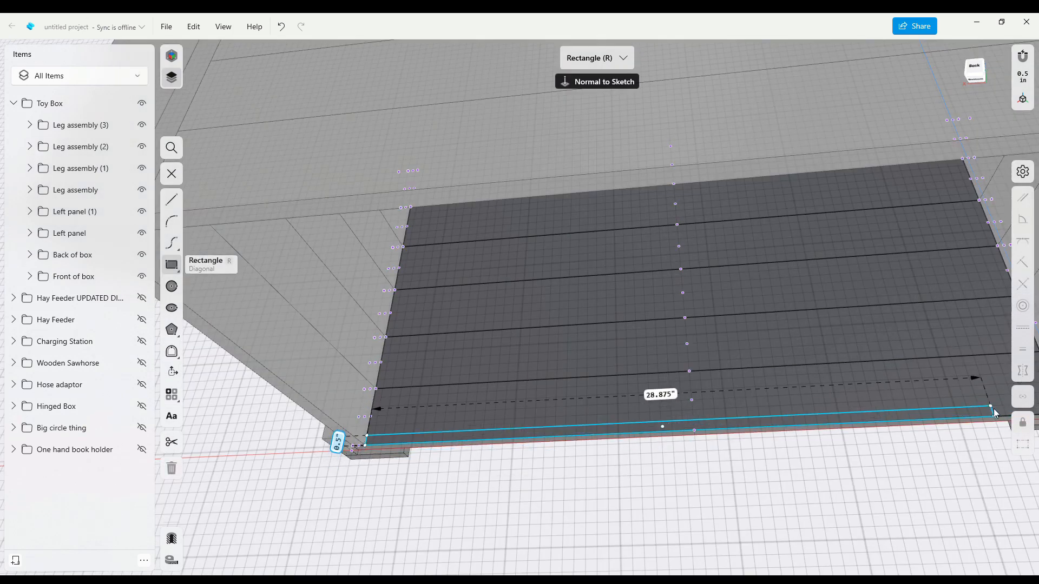
{"action": "key", "text": "Tab"}
{"action": "left_click", "coordinate": [1023, 410]}
{"action": "middle_click_drag", "start_coordinate": [963, 481], "coordinate": [856, 491]}
{"action": "key", "text": "Escape"}
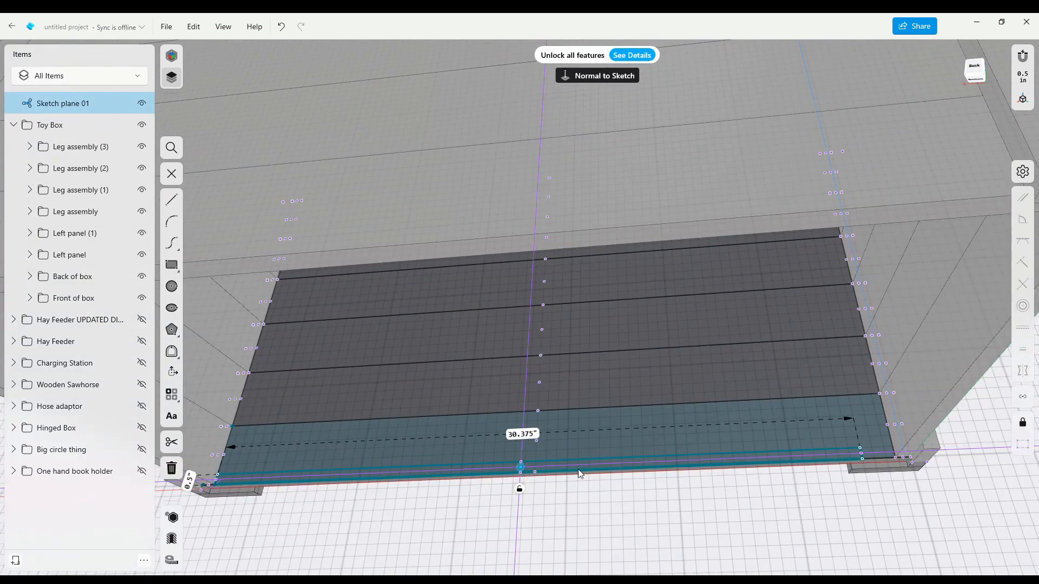
Extrude the thin rectangle 0.75 in from the front panel's inner face
{"action": "left_click", "coordinate": [596, 460]}
{"action": "type", "text": ".75"}
{"action": "key", "text": "Return"}
Try to extend the extruded strip toward the box corner by offsetting its end face, then undo the strip's extrusion
{"action": "right_click_drag", "start_coordinate": [942, 493], "coordinate": [747, 476]}
{"action": "left_click", "coordinate": [848, 470]}
{"action": "left_click_drag", "start_coordinate": [849, 469], "coordinate": [886, 466]}
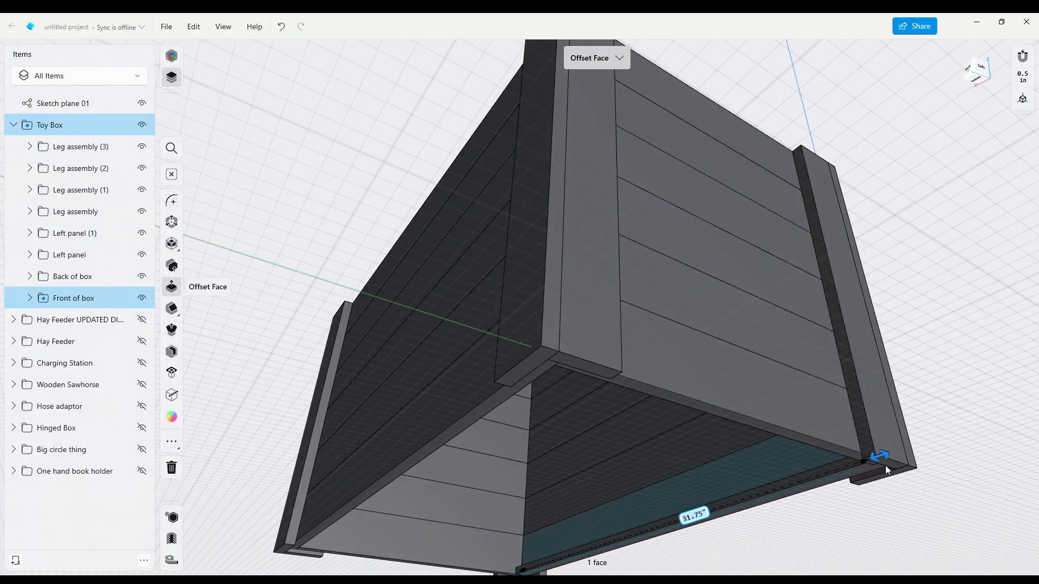
{"action": "left_click", "coordinate": [869, 515]}
{"action": "right_click_drag", "start_coordinate": [868, 514], "coordinate": [903, 472]}
{"action": "left_click", "coordinate": [768, 457]}
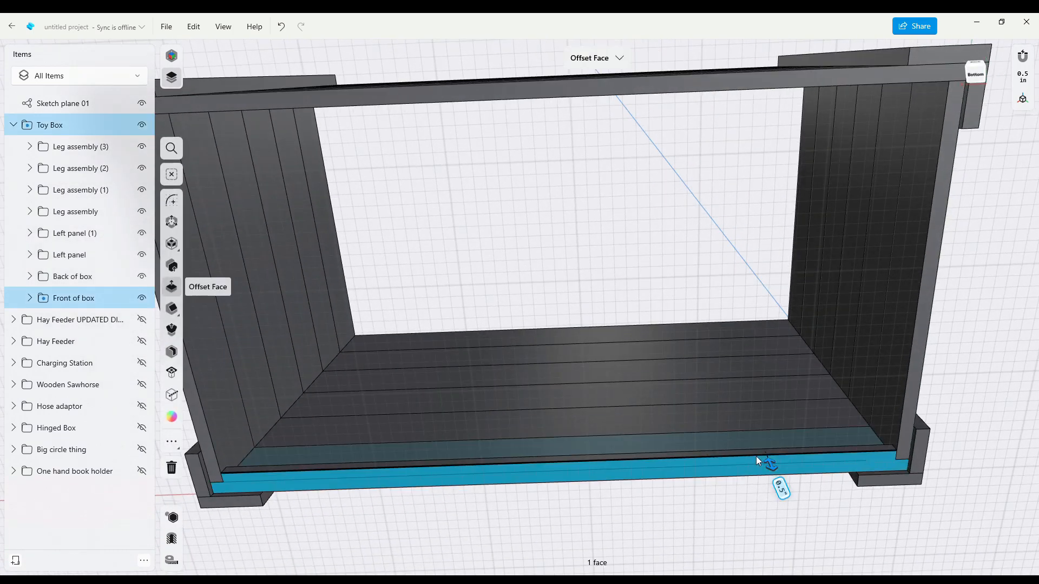
{"action": "left_click", "coordinate": [581, 525]}
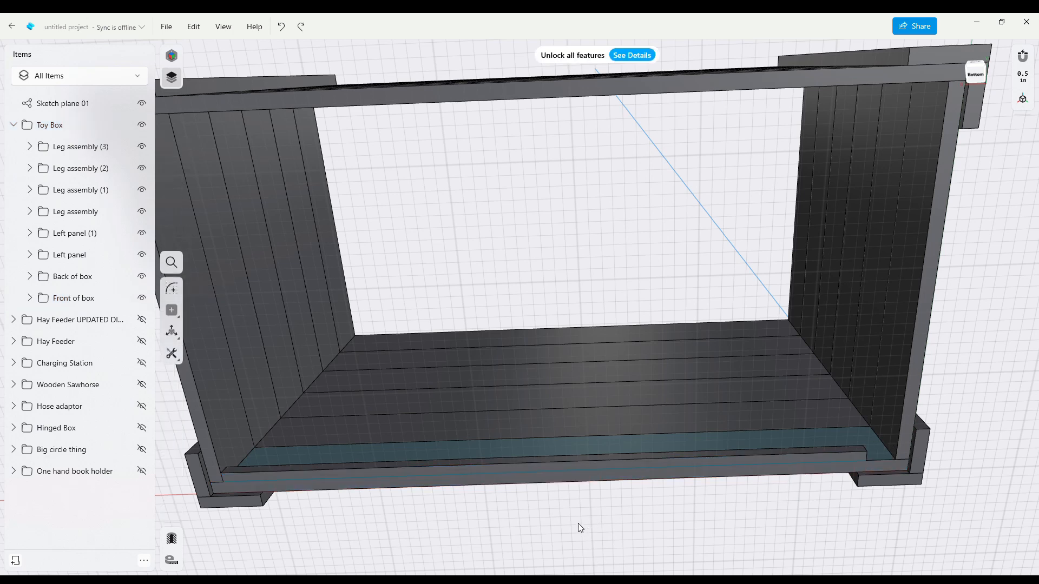
{"action": "right_click_drag", "start_coordinate": [525, 514], "coordinate": [522, 526]}
Extrude the thin strip profile on the front panel's bottom inner edge 0.5 in as a separate new body
{"action": "left_click", "coordinate": [518, 475]}
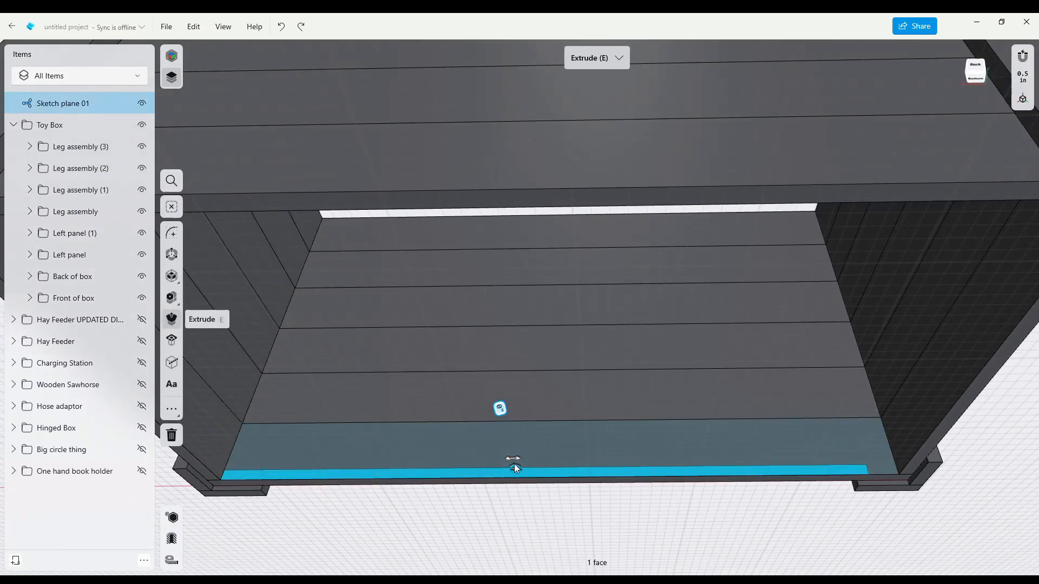
{"action": "key", "text": "Return"}
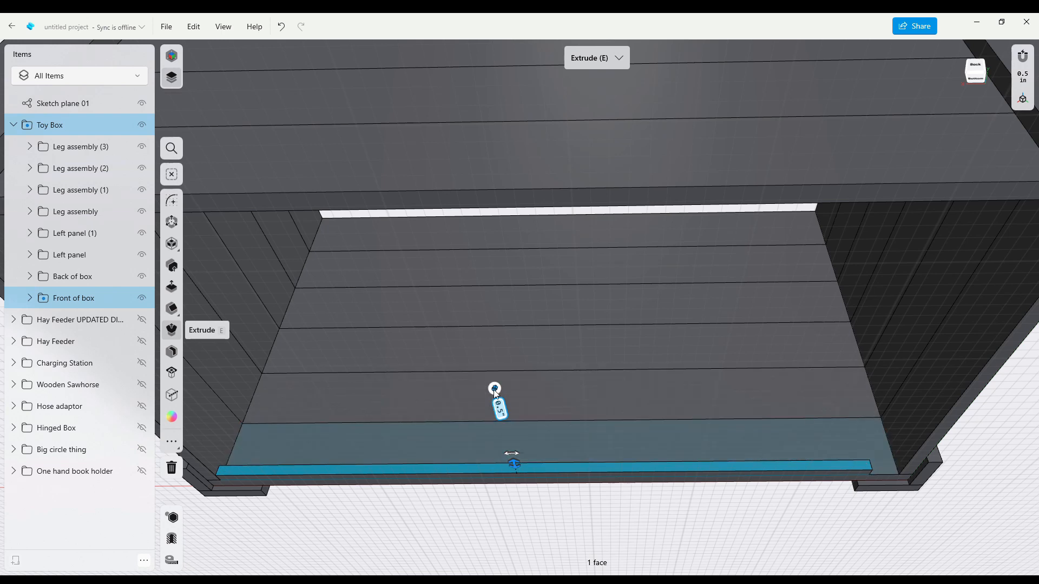
{"action": "left_click", "coordinate": [494, 390]}
{"action": "left_click", "coordinate": [474, 369]}
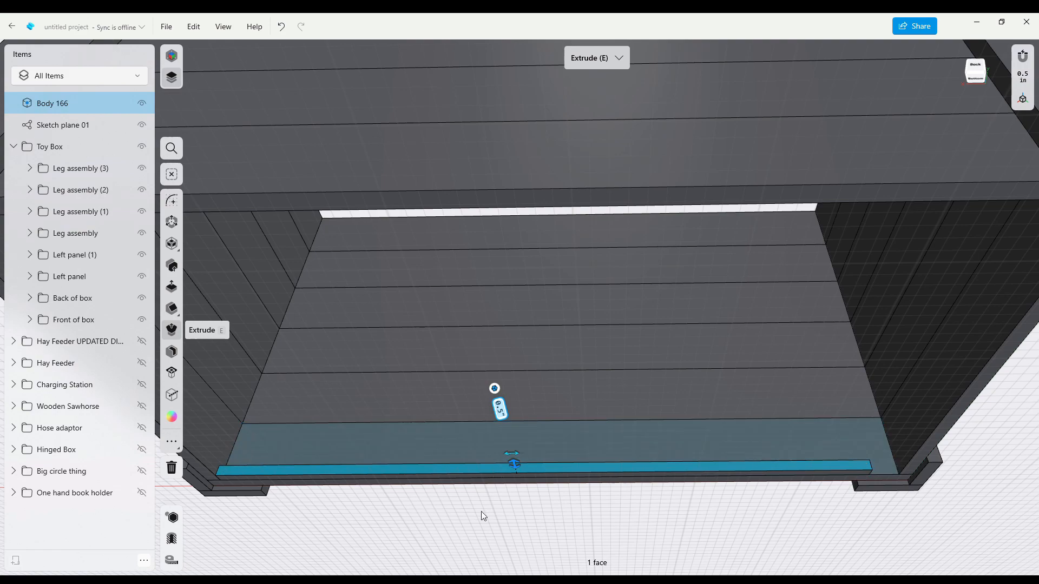
Offset the strip's end face toward the box corner, bringing the strip to 31.75 in long
{"action": "right_click_drag", "start_coordinate": [804, 519], "coordinate": [833, 443]}
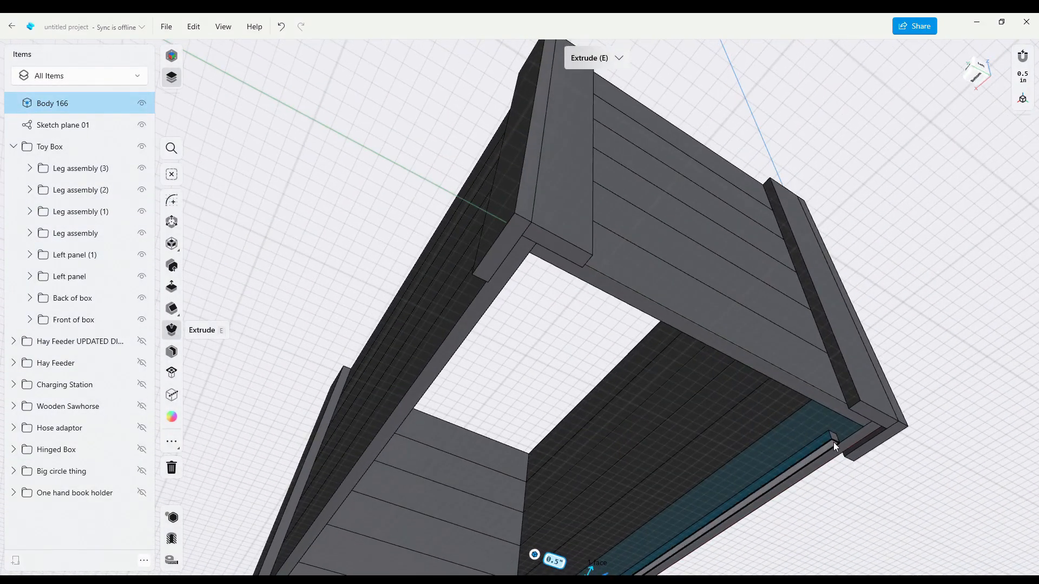
{"action": "key", "text": "o"}
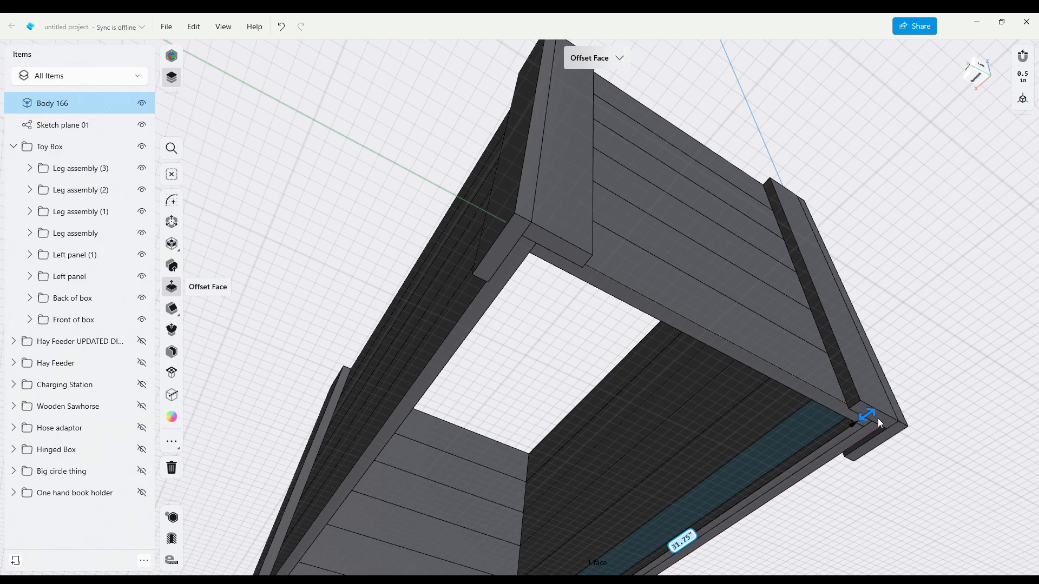
{"action": "left_click_drag", "start_coordinate": [878, 418], "coordinate": [788, 518]}
Copy the bottom strip across the box's depth so the duplicate lies along the back panel's bottom inner edge
{"action": "double_click", "coordinate": [796, 461]}
{"action": "right_click_drag", "start_coordinate": [779, 500], "coordinate": [671, 466]}
{"action": "key", "text": "c"}
{"action": "left_click_drag", "start_coordinate": [644, 539], "coordinate": [377, 541]}
{"action": "left_click", "coordinate": [349, 549]}
{"action": "right_click_drag", "start_coordinate": [347, 548], "coordinate": [375, 550]}
{"action": "middle_click_drag", "start_coordinate": [523, 509], "coordinate": [513, 573]}
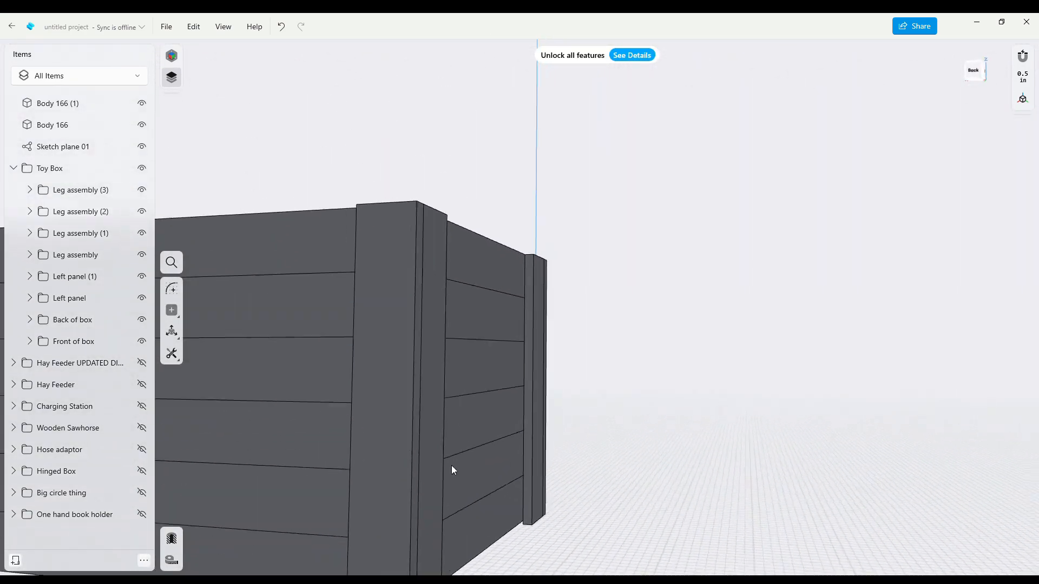
Group the two bottom strips in a folder named "Base shelf brackets" and place it inside the Toy Box folder
{"action": "middle_click_drag", "start_coordinate": [451, 466], "coordinate": [398, 303]}
{"action": "right_click_drag", "start_coordinate": [398, 370], "coordinate": [547, 430]}
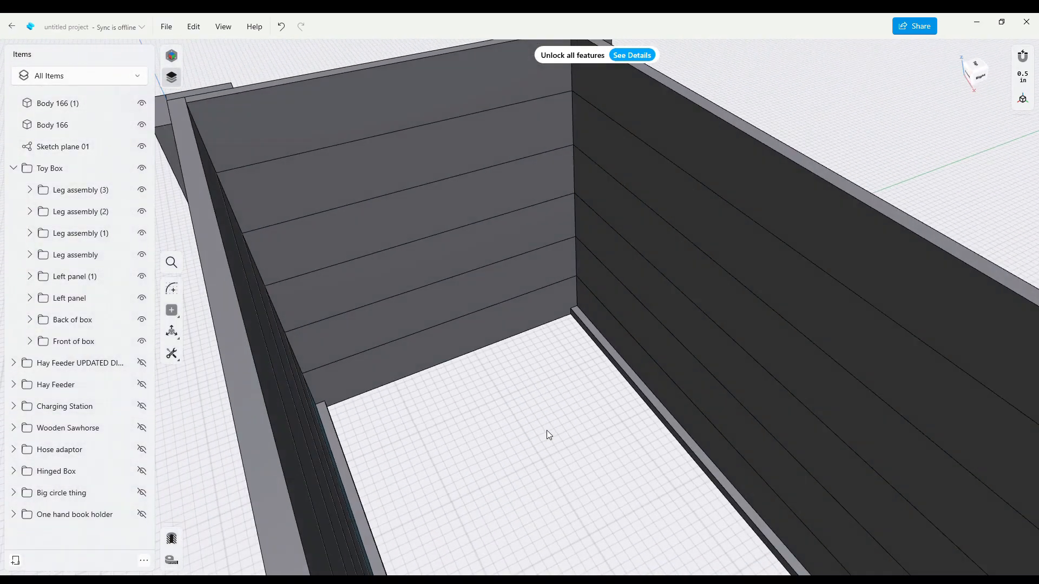
{"action": "left_click", "coordinate": [68, 127]}
{"action": "left_click", "coordinate": [62, 102]}
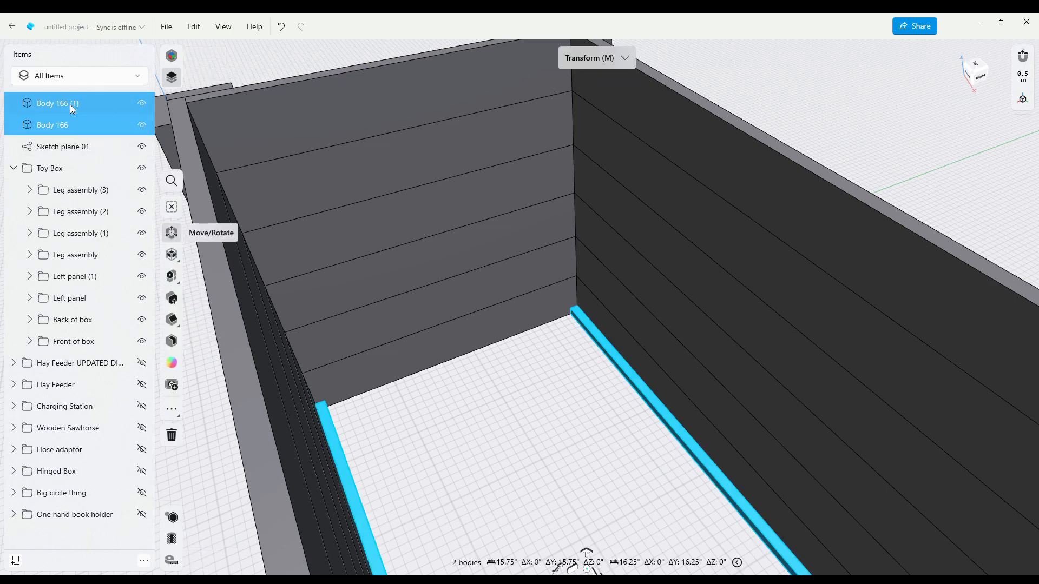
{"action": "left_click", "coordinate": [15, 562]}
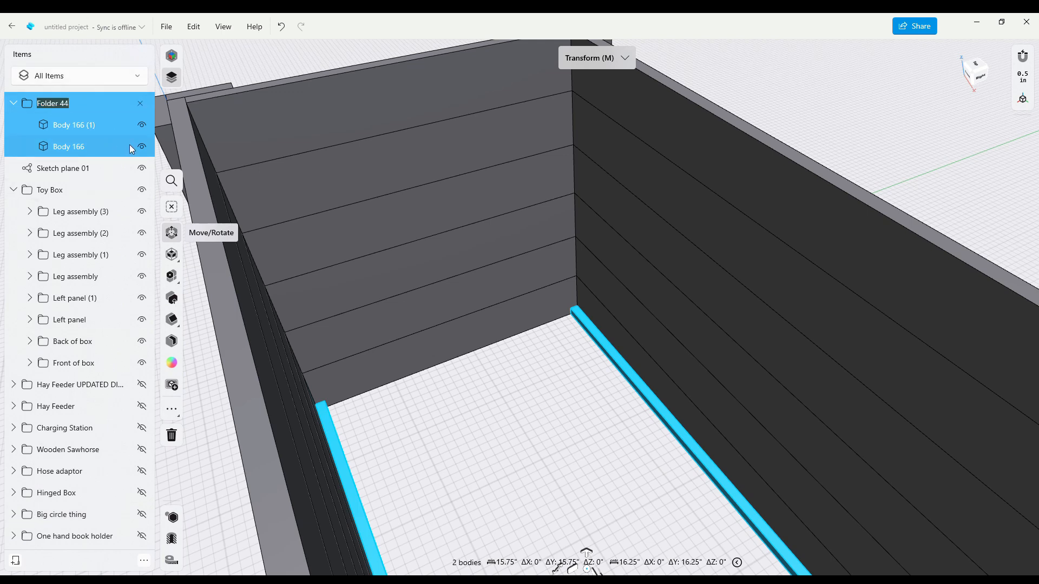
{"action": "type", "text": "Base shelf brackets"}
{"action": "key", "text": "Return"}
{"action": "left_click_drag", "start_coordinate": [55, 104], "coordinate": [60, 173]}
Sketch a 3 by 16.75 in rectangle across the tops of the brackets, starting at the back corner along the left panel
{"action": "double_click", "coordinate": [62, 109]}
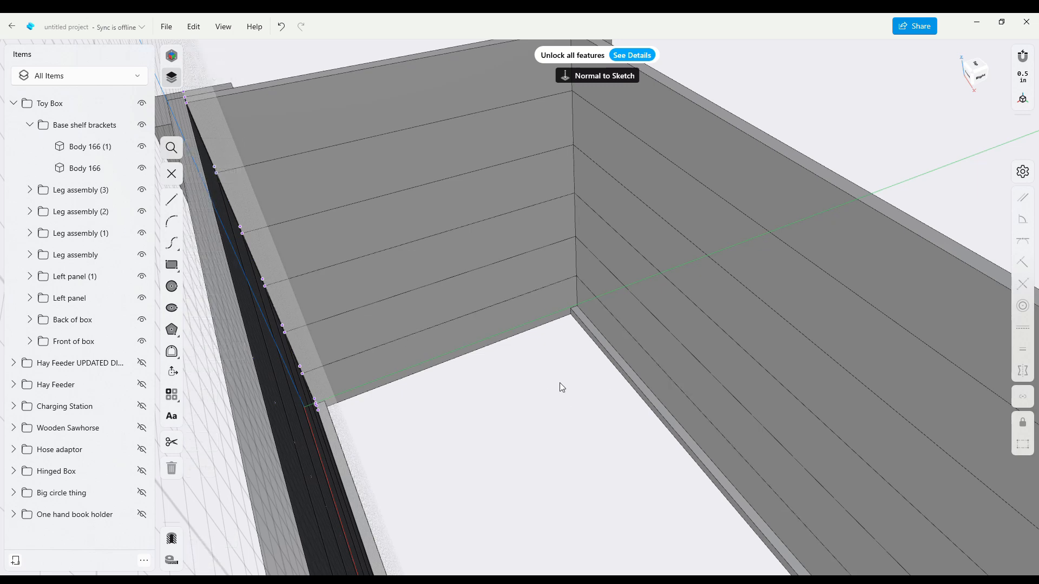
{"action": "left_click", "coordinate": [172, 266]}
{"action": "right_click_drag", "start_coordinate": [544, 380], "coordinate": [571, 362]}
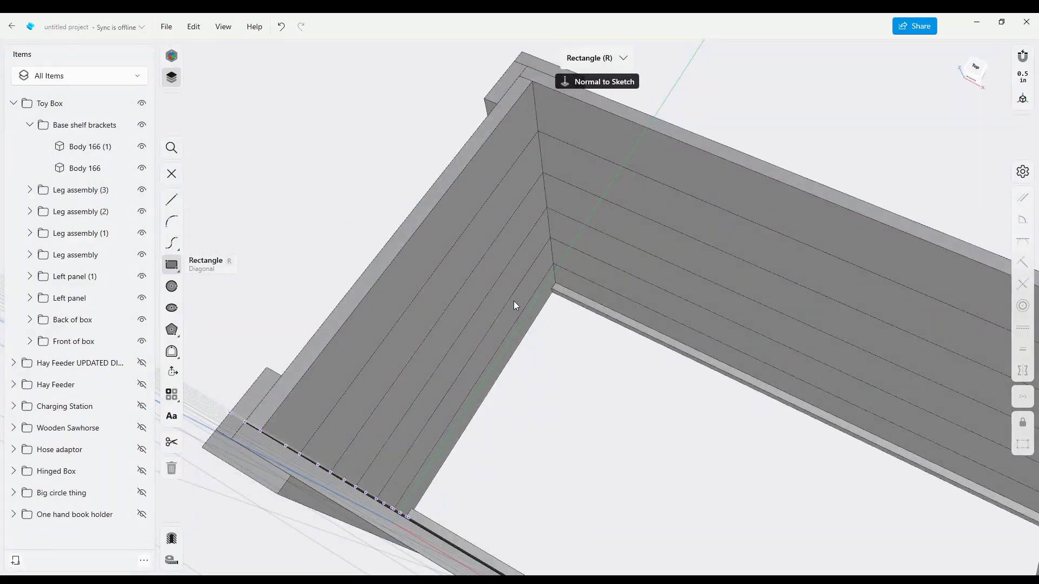
{"action": "scroll", "coordinate": [514, 301], "scroll_direction": "up", "scroll_amount": 5}
{"action": "left_click", "coordinate": [708, 349]}
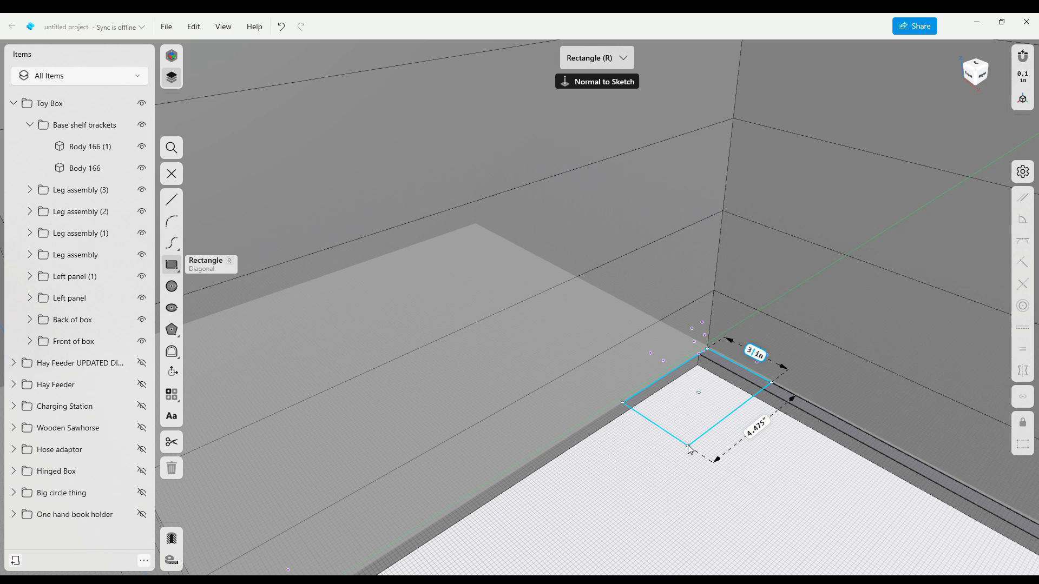
{"action": "type", "text": "3"}
{"action": "key", "text": "Tab"}
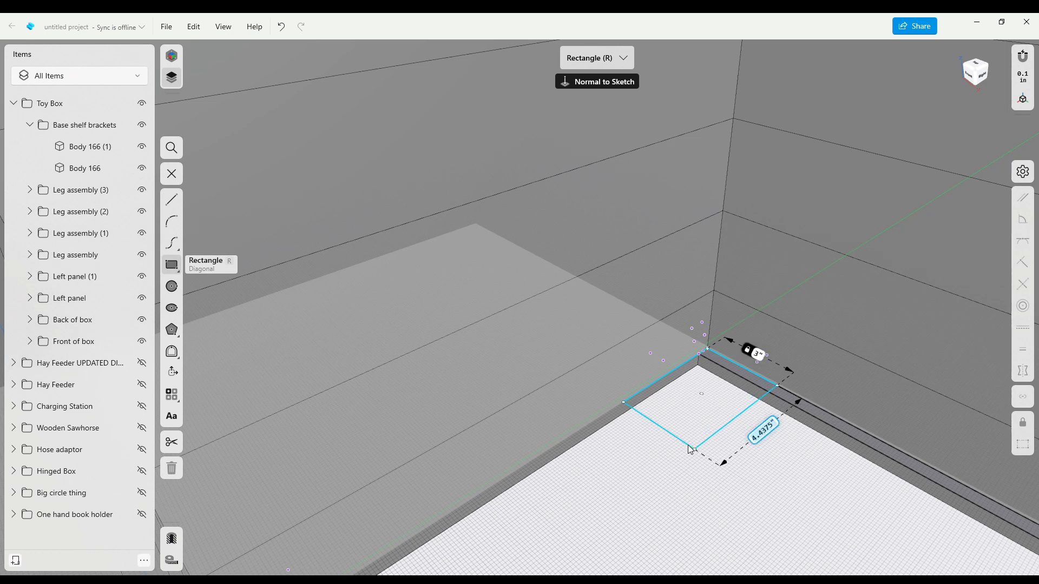
{"action": "type", "text": "16.75"}
{"action": "key", "text": "Return"}
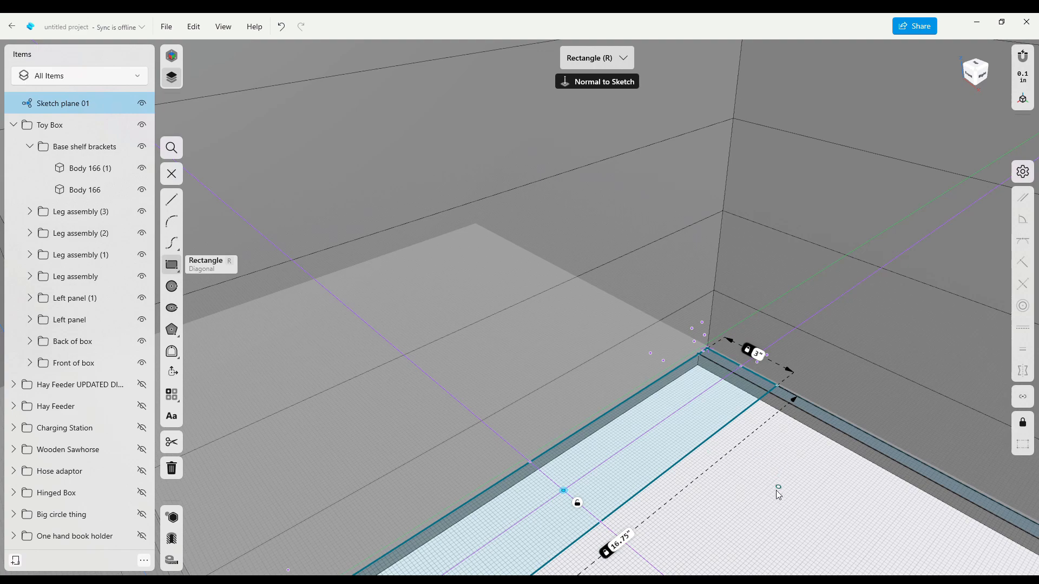
{"action": "mouse_move", "coordinate": [761, 501]}
{"action": "right_mouse_down"}
{"action": "mouse_move", "coordinate": [690, 521]}
{"action": "mouse_move", "coordinate": [780, 495]}
{"action": "mouse_move", "coordinate": [775, 512]}
{"action": "mouse_move", "coordinate": [768, 501]}
{"action": "right_mouse_up"}
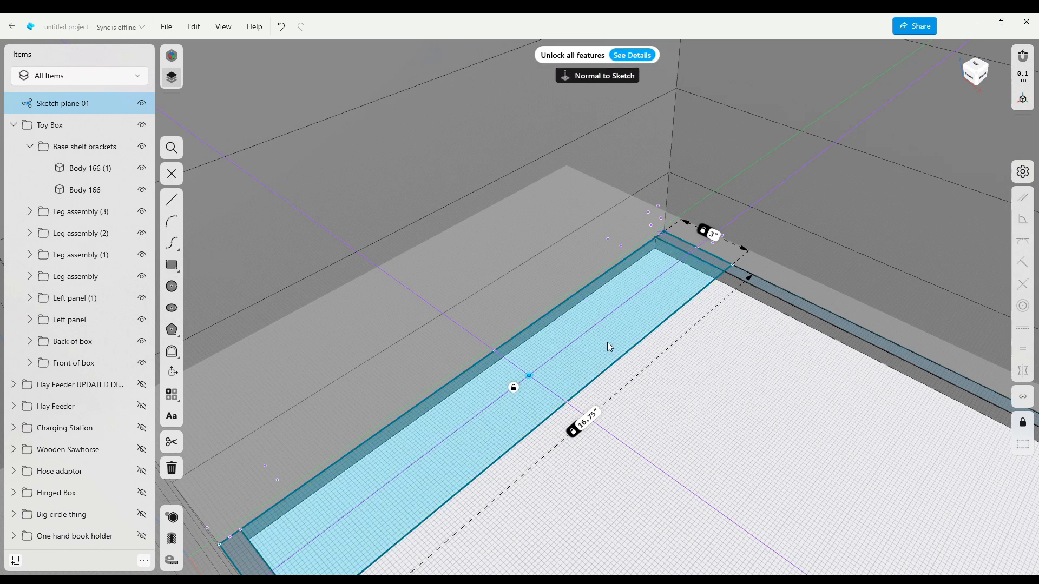
Extrude the rectangle between the brackets along the left panel 0.625 in upward as a board
{"action": "left_click", "coordinate": [608, 345]}
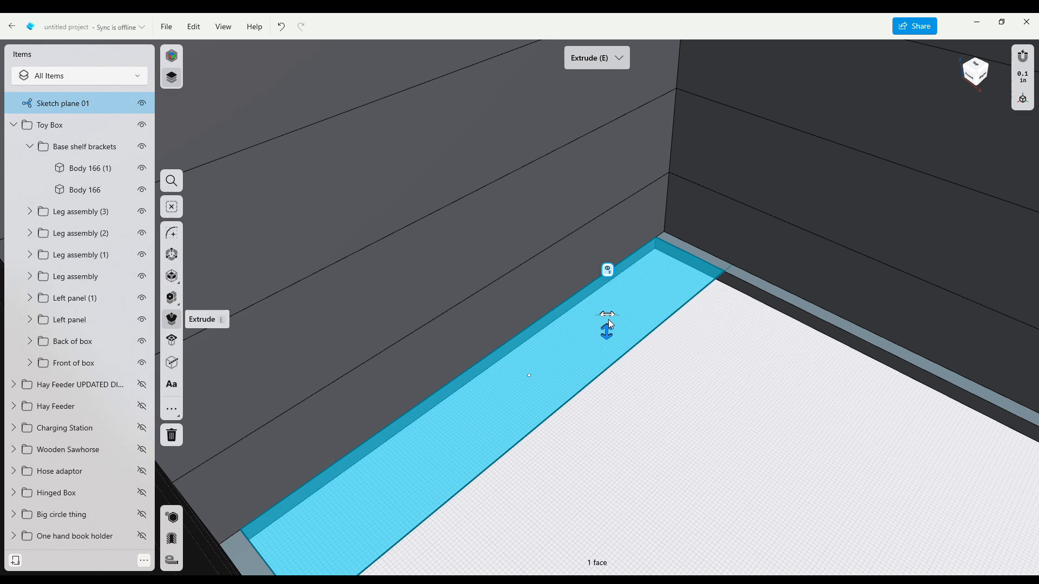
{"action": "type", "text": "0.625"}
{"action": "key", "text": "Return"}
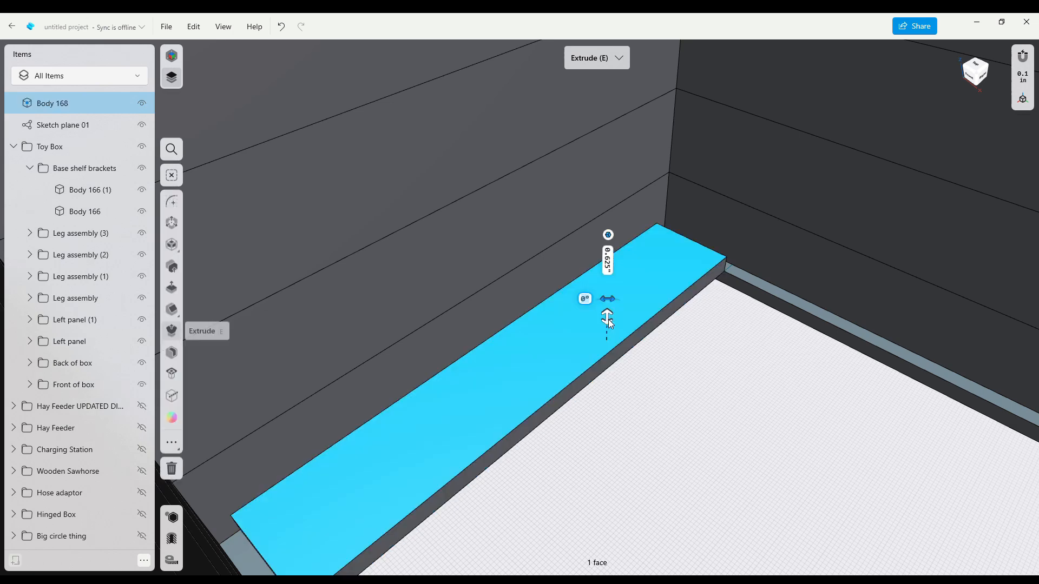
{"action": "left_click", "coordinate": [669, 360]}
{"action": "right_click_drag", "start_coordinate": [566, 466], "coordinate": [556, 536]}
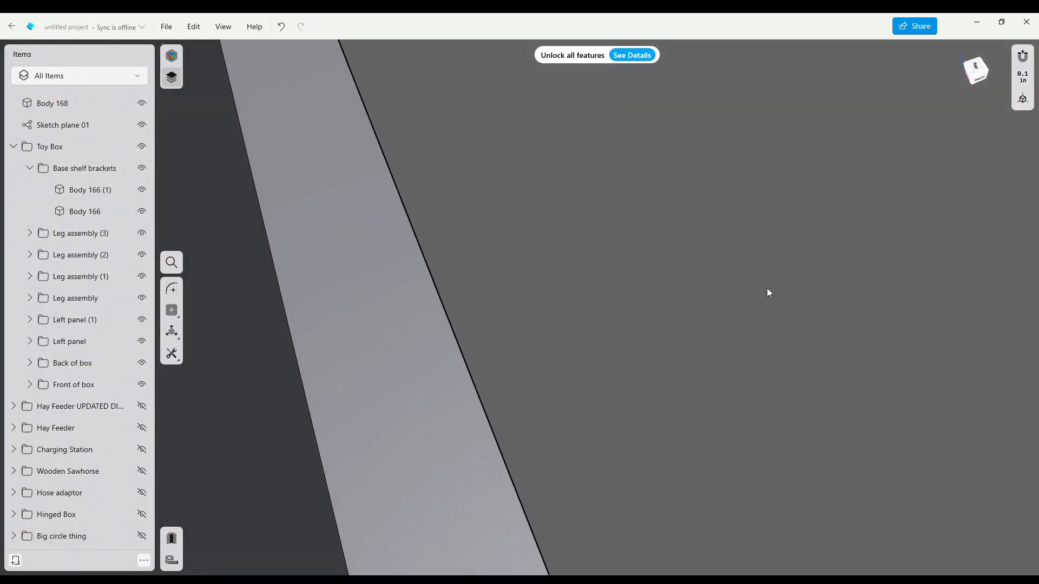
{"action": "scroll", "coordinate": [626, 261], "scroll_direction": "down", "scroll_amount": 10}
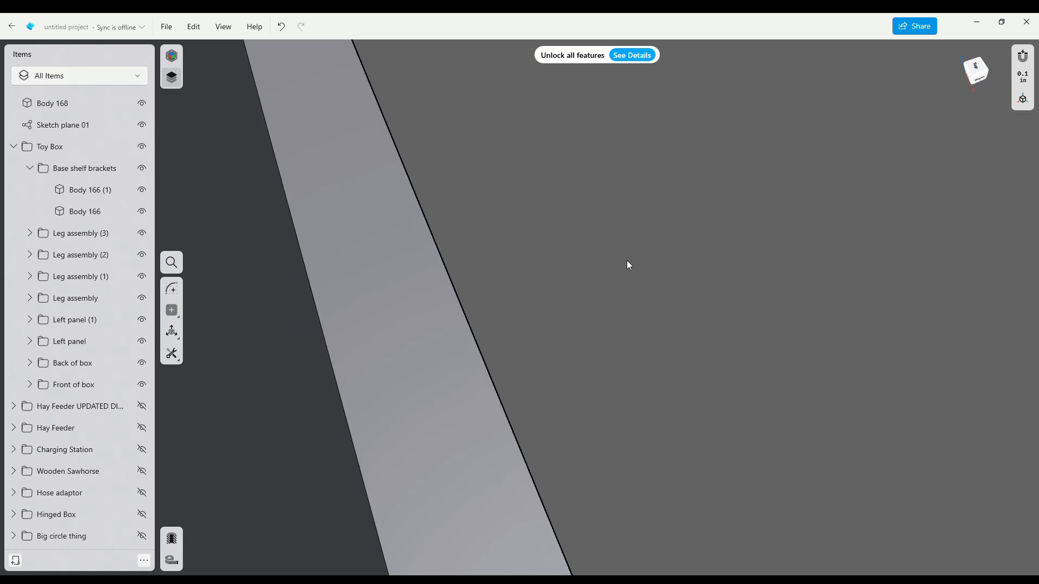
{"action": "scroll", "coordinate": [627, 261], "scroll_direction": "down", "scroll_amount": 5}
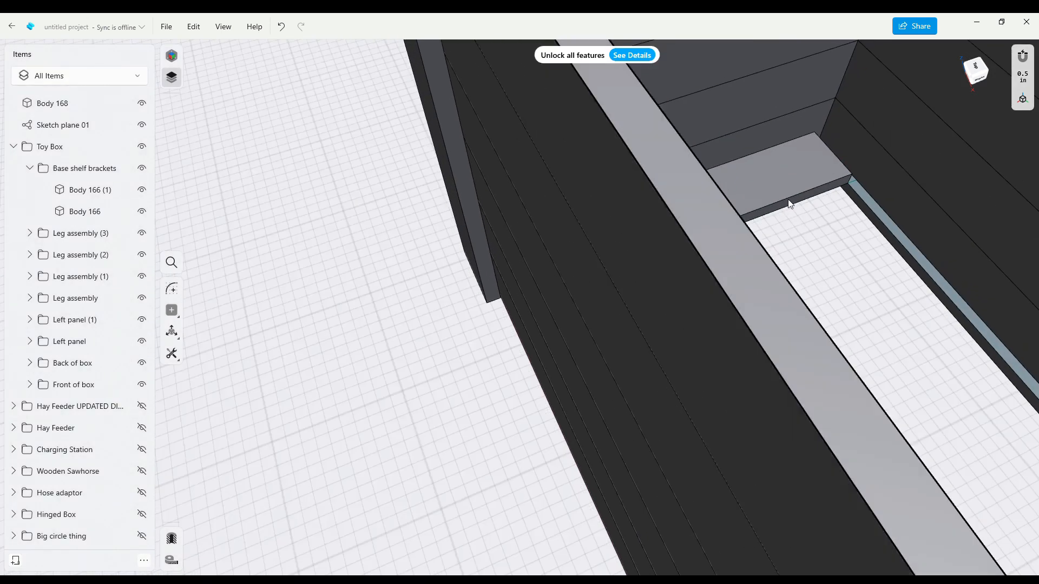
{"action": "right_click_drag", "start_coordinate": [876, 229], "coordinate": [844, 240]}
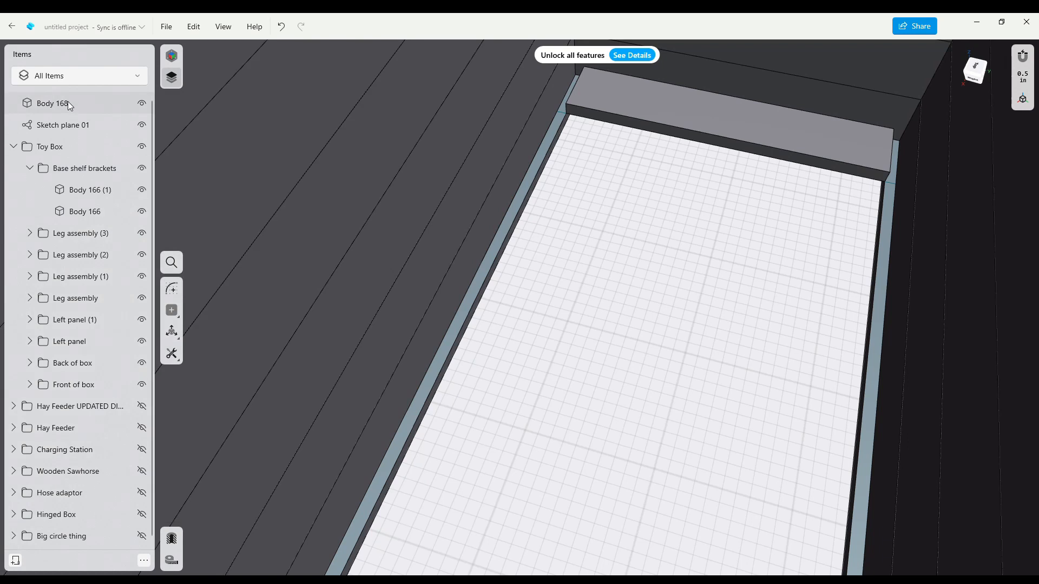
Rename the new board body as "Floor board"
{"action": "left_click", "coordinate": [60, 110]}
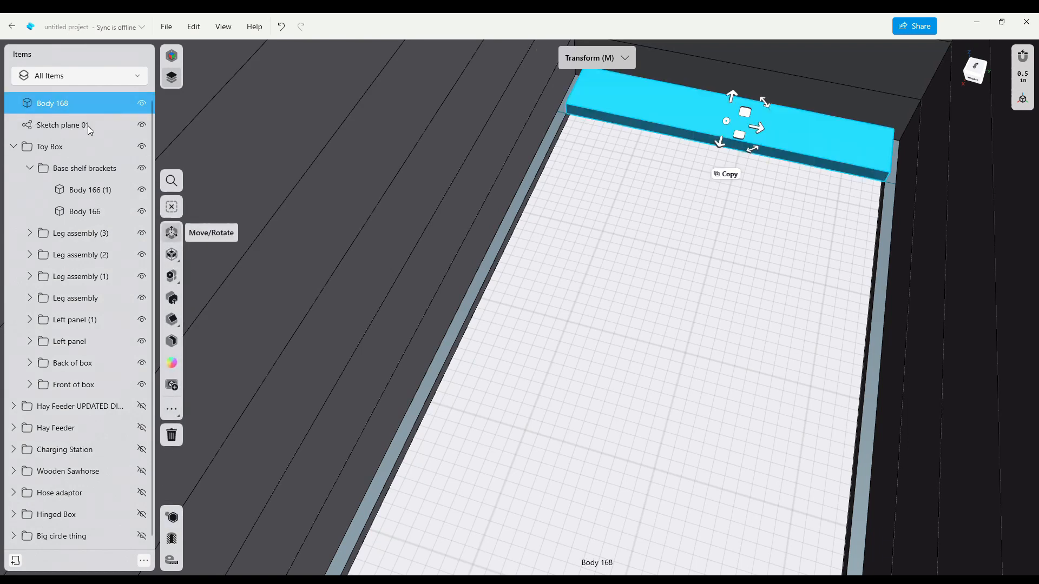
{"action": "key", "text": "F2"}
{"action": "type", "text": "Floor board"}
{"action": "key", "text": "Return"}
Hide the front and back of the box and extend the floor board's front end face over the front bracket
{"action": "left_click", "coordinate": [141, 385]}
{"action": "left_click", "coordinate": [142, 363]}
{"action": "right_click_drag", "start_coordinate": [314, 250], "coordinate": [387, 173]}
{"action": "left_click", "coordinate": [390, 176]}
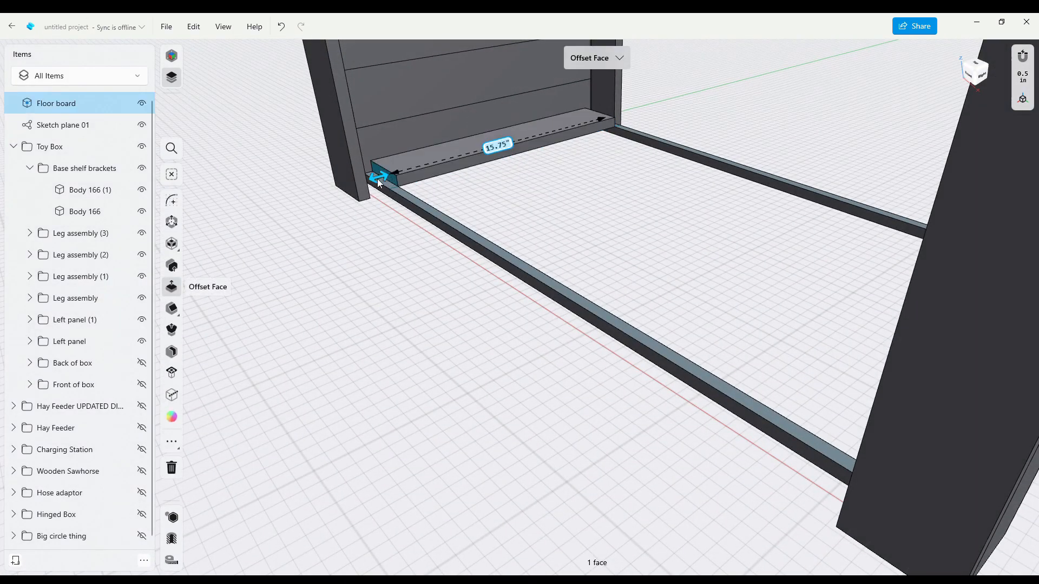
{"action": "left_click_drag", "start_coordinate": [378, 179], "coordinate": [365, 181]}
{"action": "left_click", "coordinate": [610, 167]}
Extend the floor board's back end face over the back bracket, bringing the board to 16.75 in long
{"action": "right_click_drag", "start_coordinate": [644, 167], "coordinate": [572, 155]}
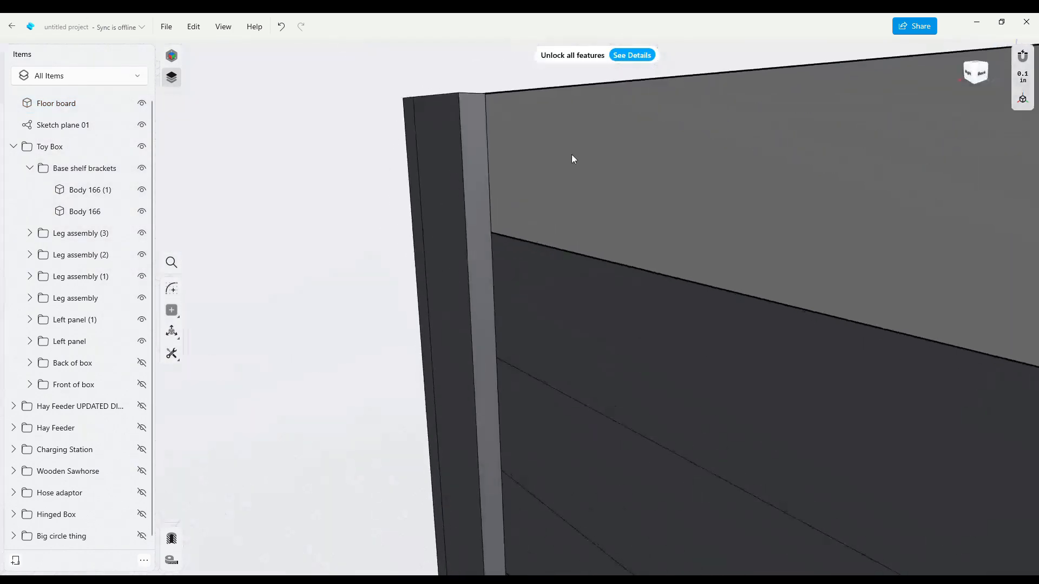
{"action": "middle_click_drag", "start_coordinate": [1007, 278], "coordinate": [135, 234]}
{"action": "middle_click_drag", "start_coordinate": [1012, 487], "coordinate": [673, 396]}
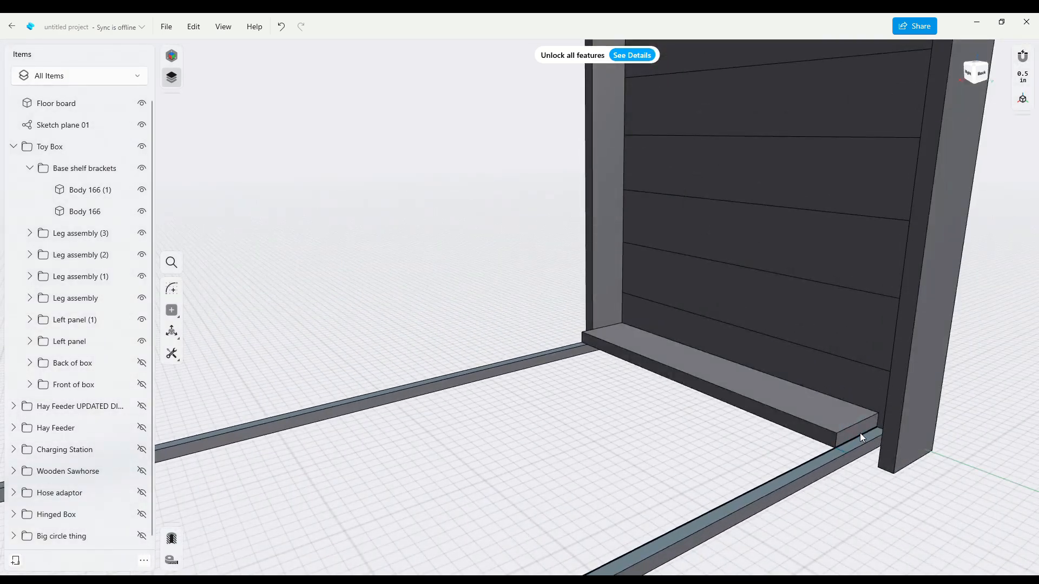
{"action": "left_click_drag", "start_coordinate": [854, 432], "coordinate": [882, 440]}
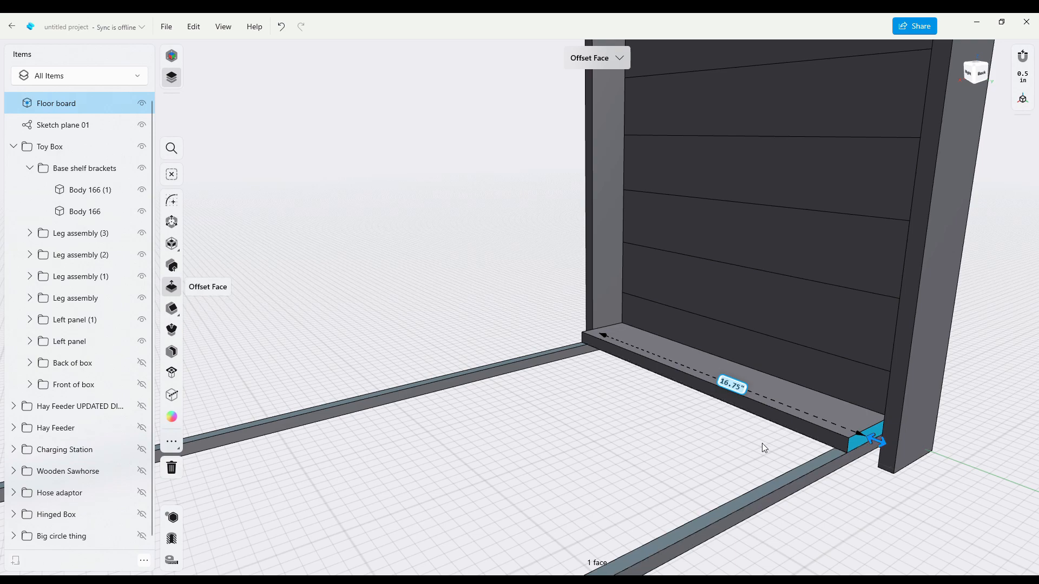
{"action": "left_click", "coordinate": [728, 432]}
Copy the floor board side by side along the brackets toward the right panel, making a row of ten boards
{"action": "right_click_drag", "start_coordinate": [683, 417], "coordinate": [740, 433]}
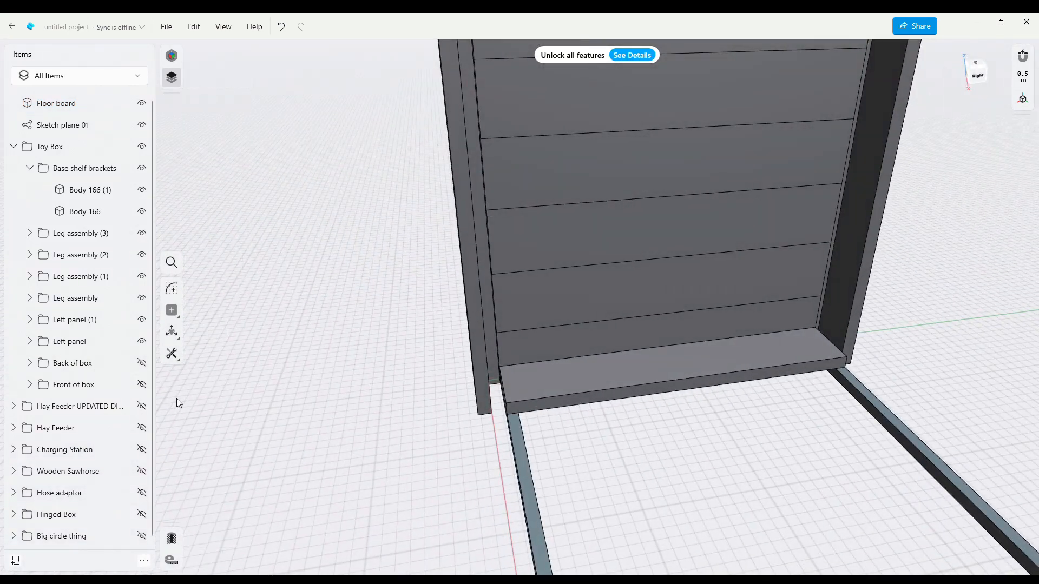
{"action": "right_click_drag", "start_coordinate": [228, 384], "coordinate": [326, 404]}
{"action": "middle_click_drag", "start_coordinate": [327, 404], "coordinate": [657, 80]}
{"action": "middle_click_drag", "start_coordinate": [380, 346], "coordinate": [872, 222]}
{"action": "scroll", "coordinate": [532, 235], "scroll_direction": "down", "scroll_amount": 10}
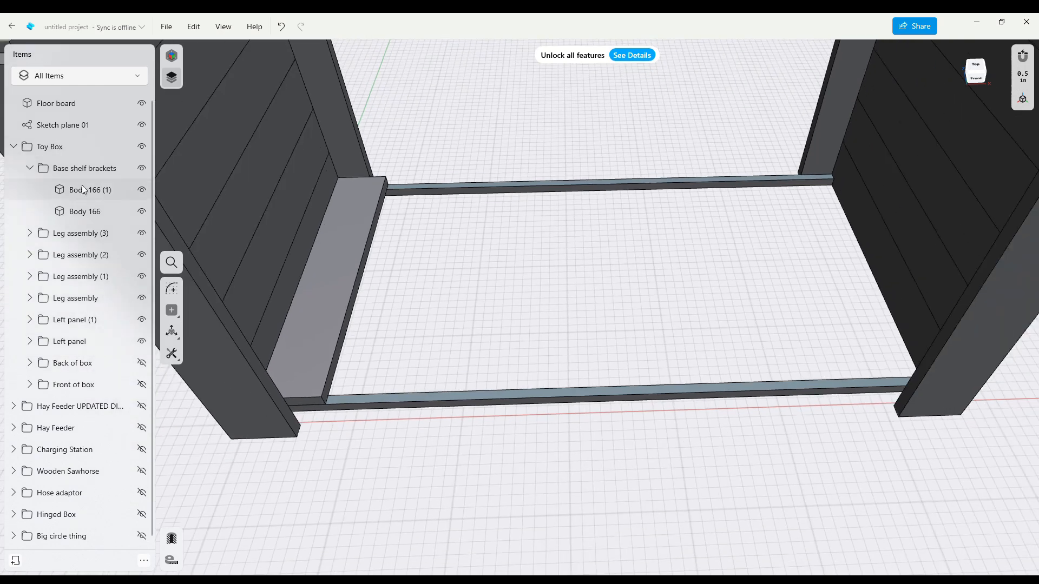
{"action": "left_click", "coordinate": [30, 168]}
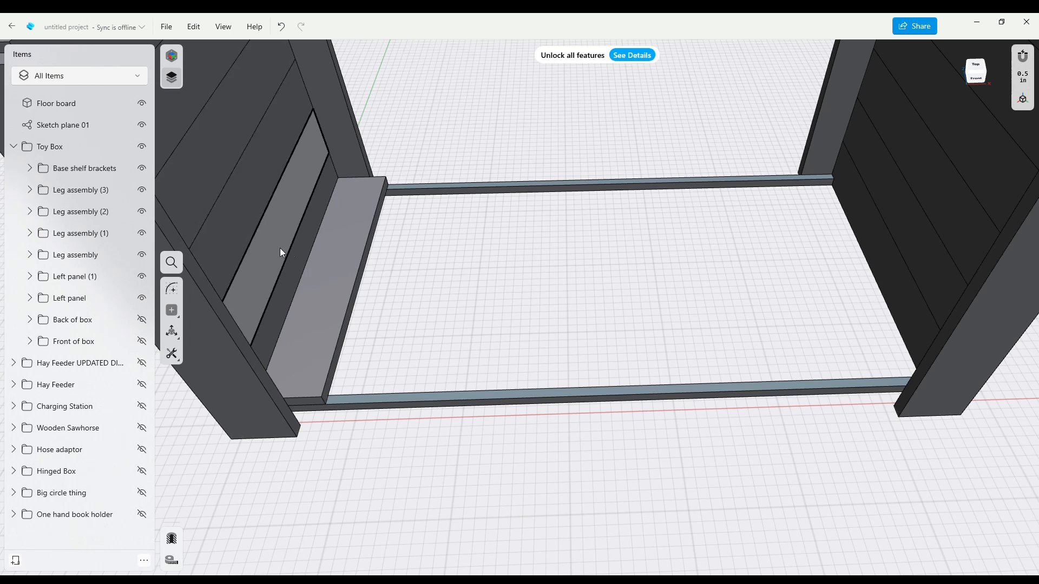
{"action": "double_click", "coordinate": [338, 272]}
{"action": "left_click", "coordinate": [334, 324]}
{"action": "left_click_drag", "start_coordinate": [365, 273], "coordinate": [528, 269]}
{"action": "left_click_drag", "start_coordinate": [527, 269], "coordinate": [791, 274]}
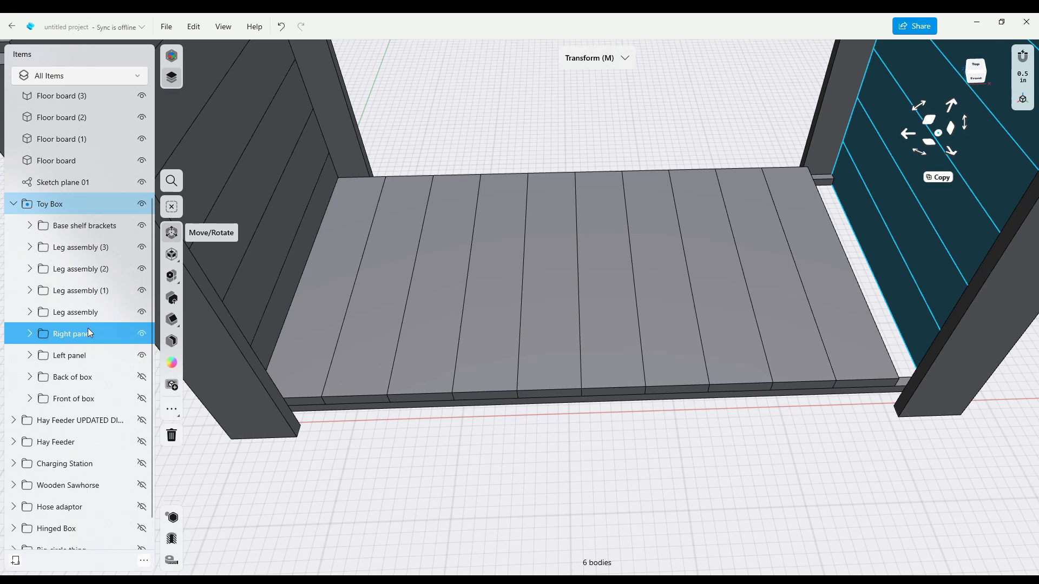
Hide the right panel and place a copy of the last floor board 3 in further toward the box's right end
{"action": "left_click", "coordinate": [147, 332]}
{"action": "right_click_drag", "start_coordinate": [1014, 209], "coordinate": [933, 219]}
{"action": "left_click", "coordinate": [885, 255]}
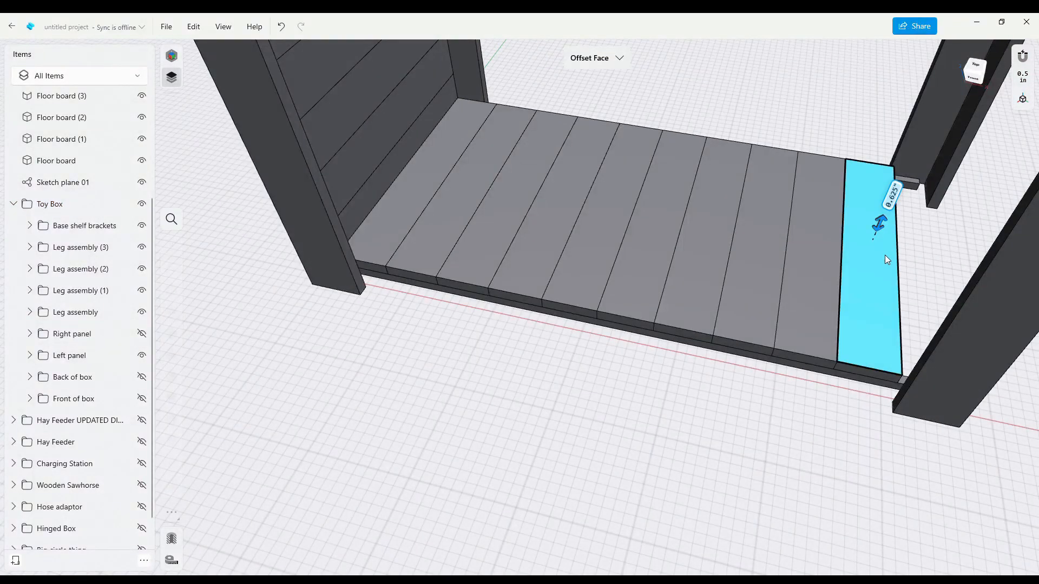
{"action": "left_click", "coordinate": [881, 261]}
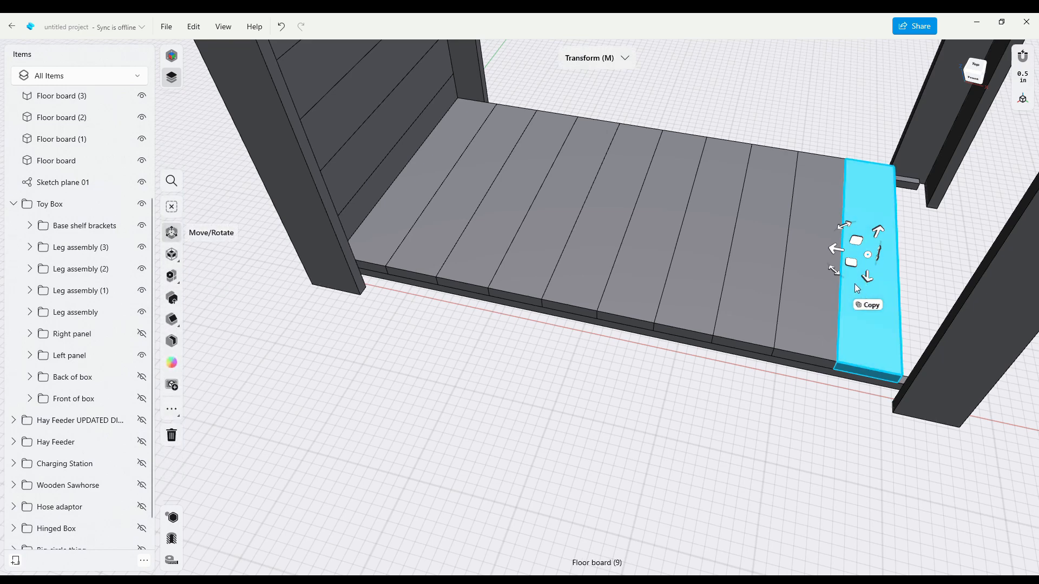
{"action": "left_click", "coordinate": [868, 304]}
{"action": "left_click_drag", "start_coordinate": [837, 248], "coordinate": [894, 248]}
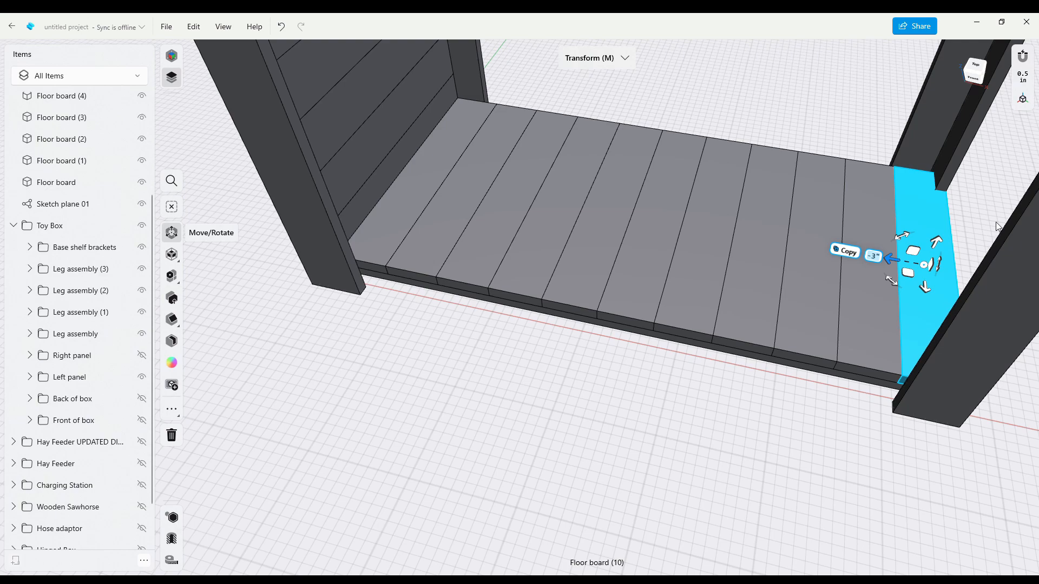
{"action": "left_click", "coordinate": [980, 232]}
Offset the outer long face of the last floor board at the right end inward until the board is 1 in wide
{"action": "right_click_drag", "start_coordinate": [994, 389], "coordinate": [709, 502]}
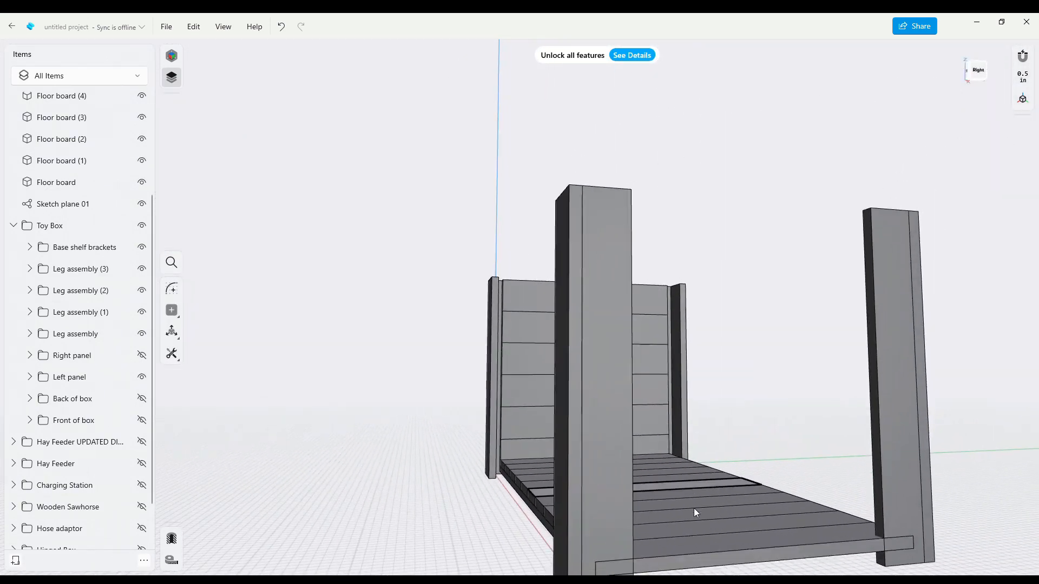
{"action": "left_click", "coordinate": [725, 563]}
{"action": "left_click_drag", "start_coordinate": [725, 562], "coordinate": [713, 545]}
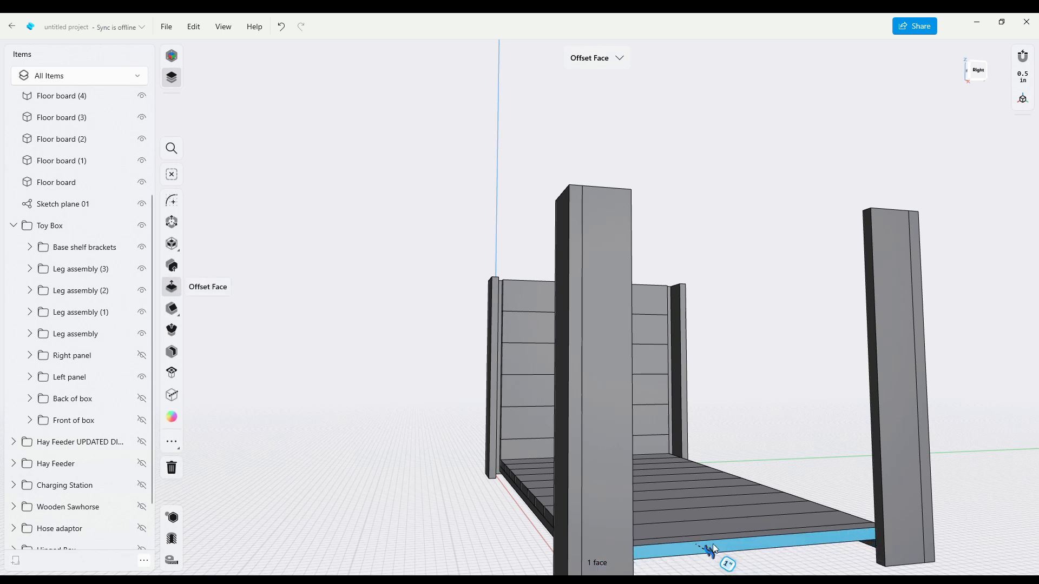
{"action": "left_click", "coordinate": [776, 568]}
Offset the last floor board's outer long face to make the board 1.75 in wide
{"action": "right_click_drag", "start_coordinate": [776, 563], "coordinate": [828, 575]}
{"action": "right_click_drag", "start_coordinate": [888, 504], "coordinate": [870, 421]}
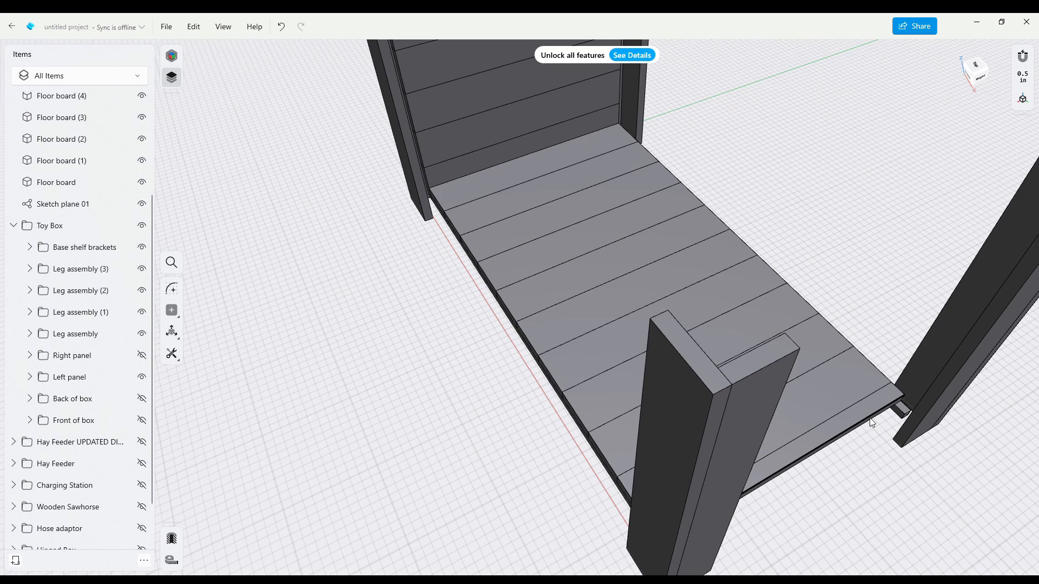
{"action": "scroll", "coordinate": [877, 427], "scroll_direction": "up", "scroll_amount": 3}
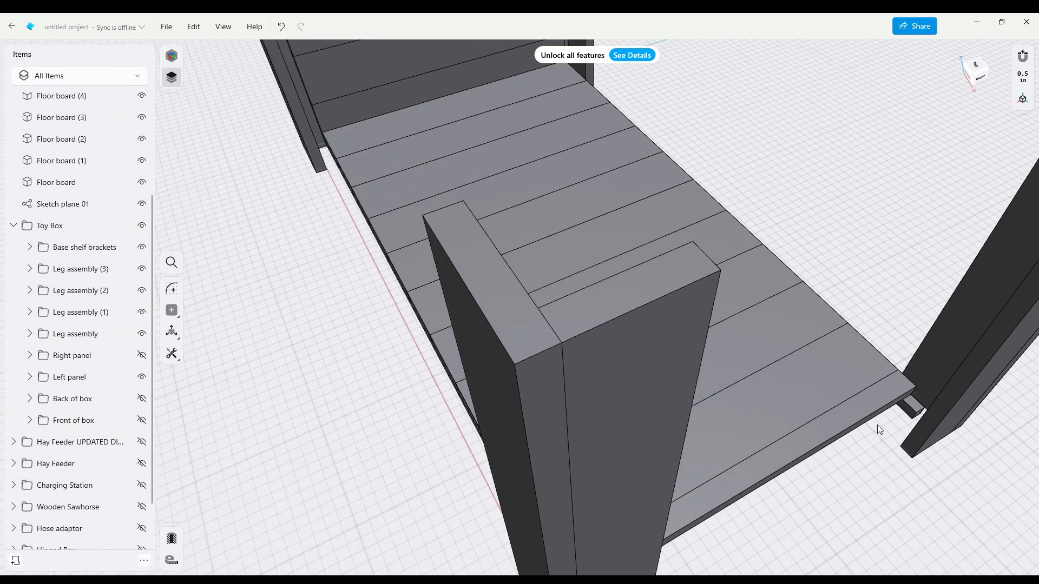
{"action": "scroll", "coordinate": [878, 424], "scroll_direction": "up", "scroll_amount": 3}
{"action": "left_click", "coordinate": [930, 384]}
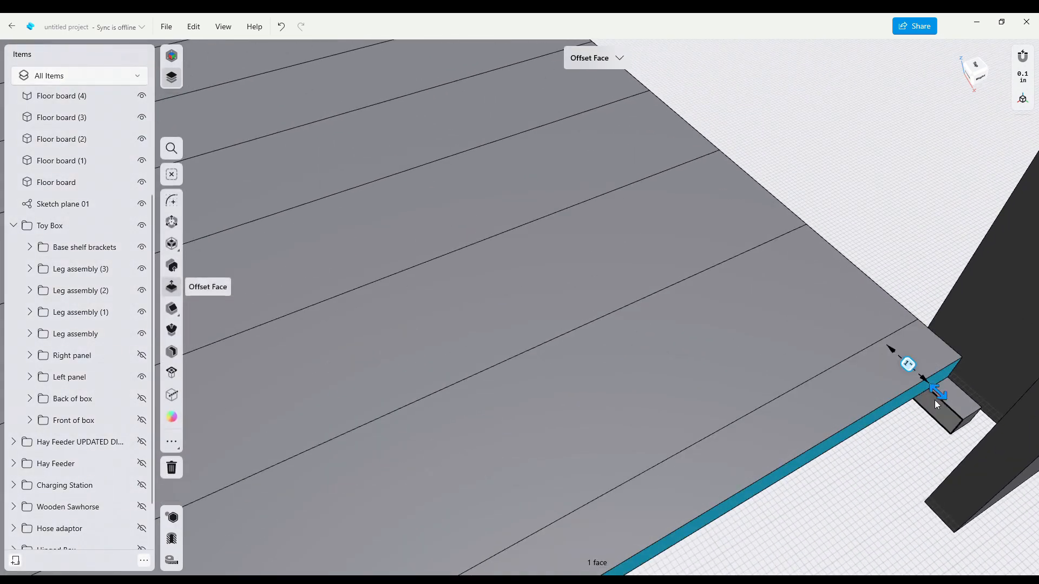
{"action": "left_click_drag", "start_coordinate": [943, 397], "coordinate": [968, 439]}
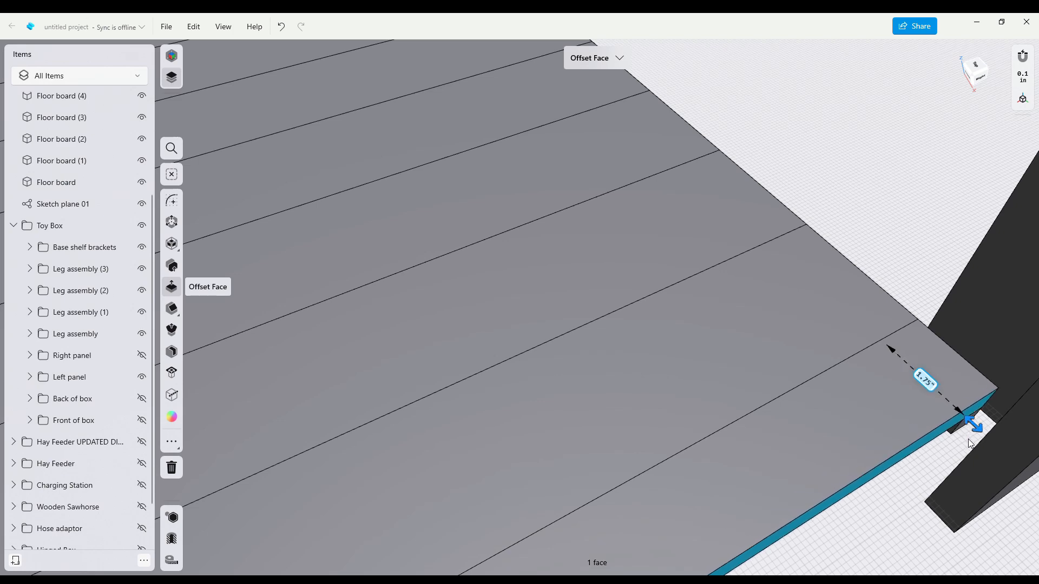
{"action": "left_click", "coordinate": [905, 482]}
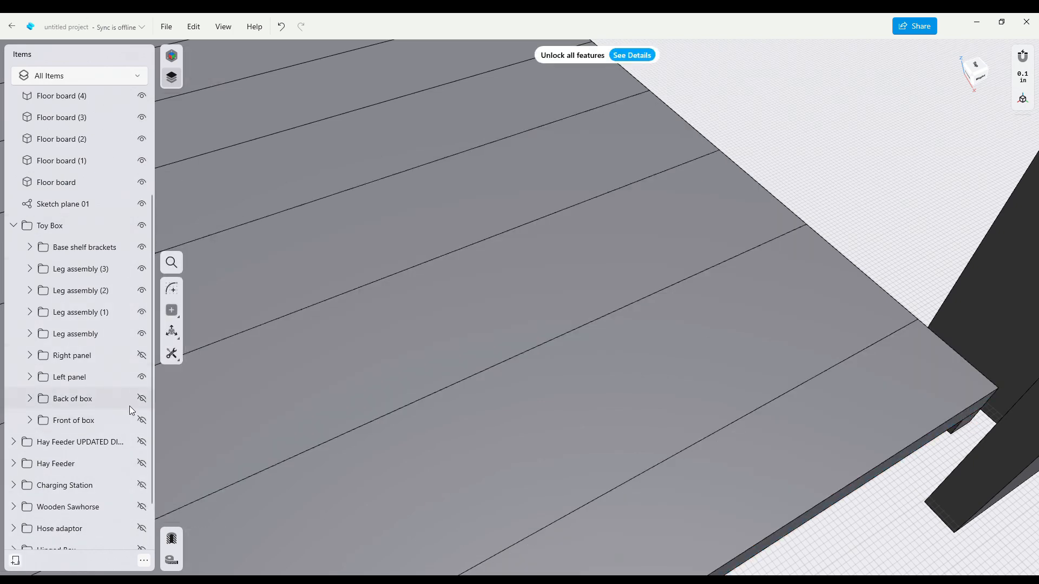
Show the right panel and check the floor's fit inside the box, and show the back and front of the box again
{"action": "left_click", "coordinate": [142, 355]}
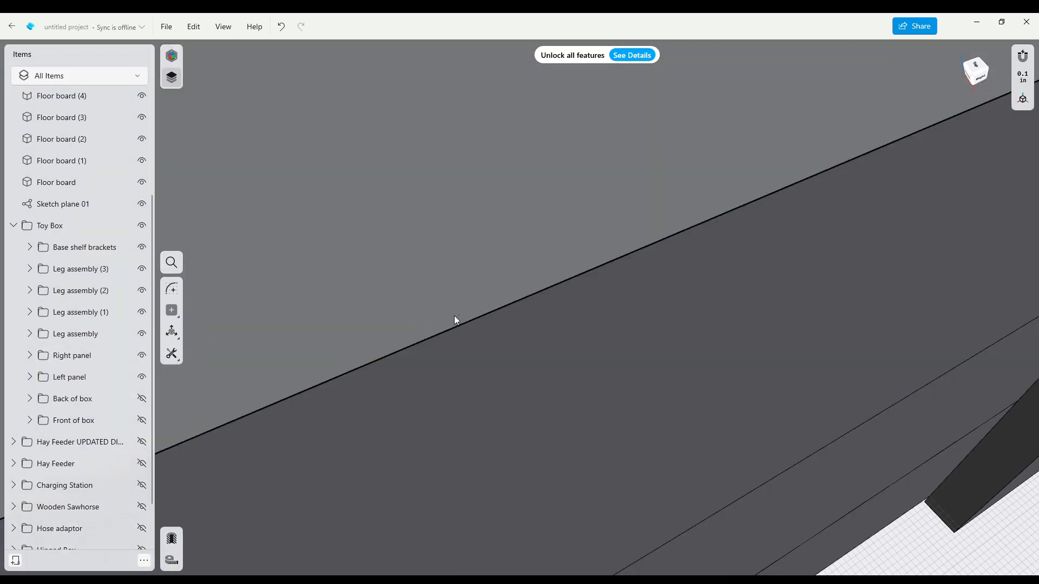
{"action": "right_click_drag", "start_coordinate": [459, 311], "coordinate": [728, 406]}
{"action": "scroll", "coordinate": [728, 405], "scroll_direction": "down", "scroll_amount": 10}
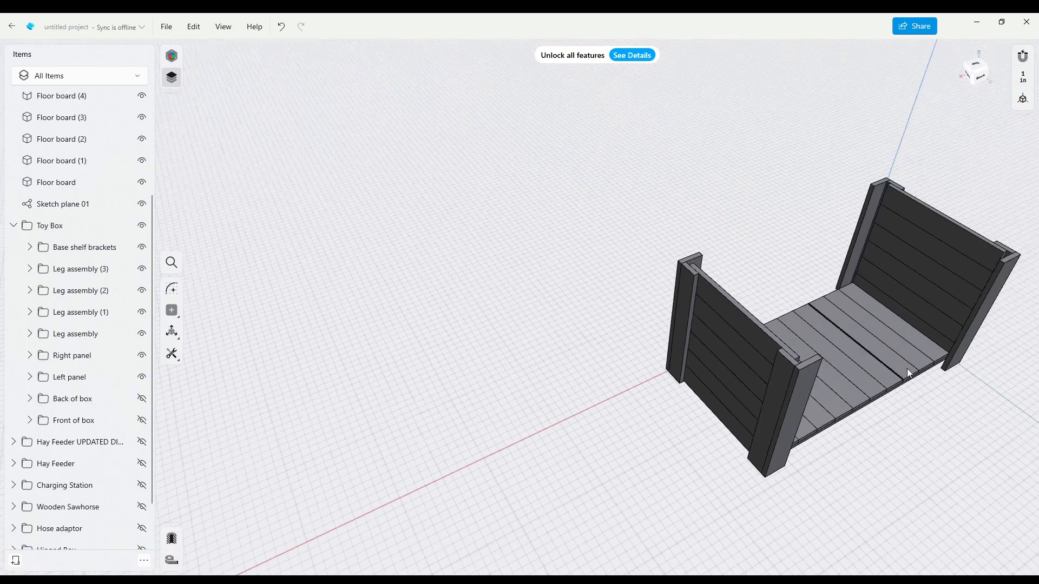
{"action": "right_click_drag", "start_coordinate": [912, 430], "coordinate": [1012, 443]}
{"action": "right_click_drag", "start_coordinate": [1009, 410], "coordinate": [764, 452]}
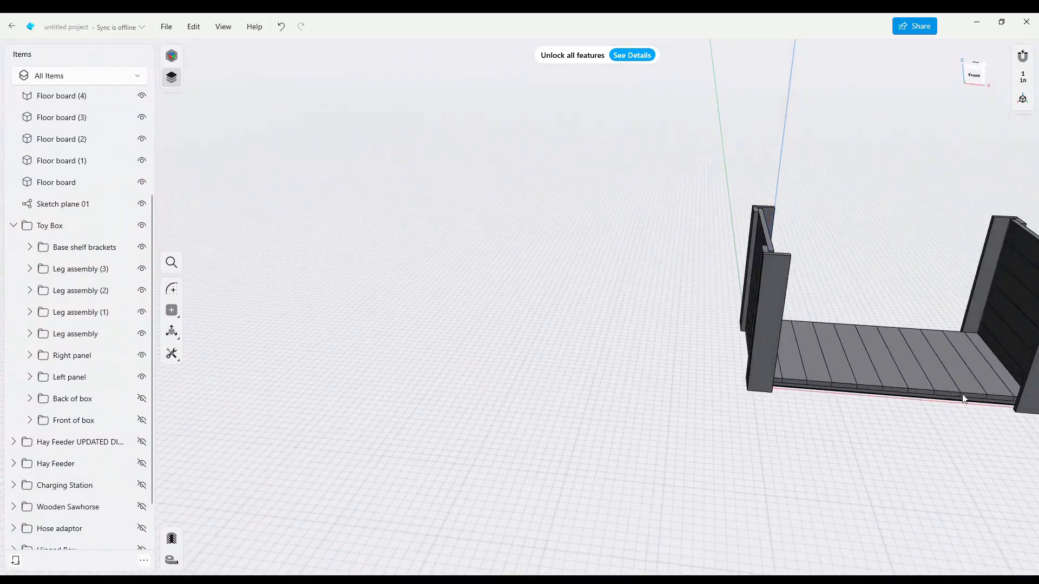
{"action": "right_click_drag", "start_coordinate": [973, 409], "coordinate": [942, 418]}
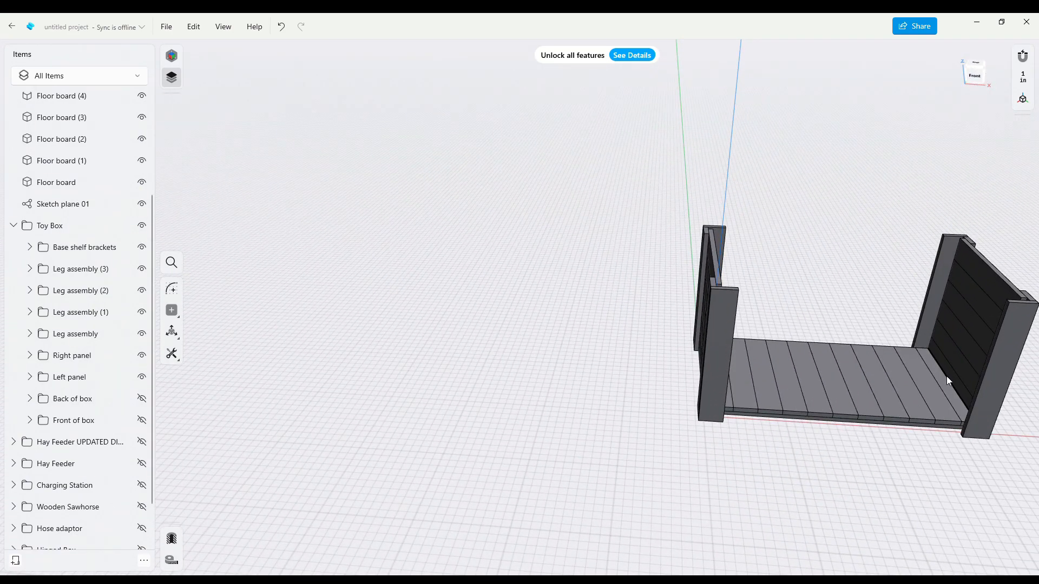
{"action": "right_click_drag", "start_coordinate": [658, 394], "coordinate": [801, 428]}
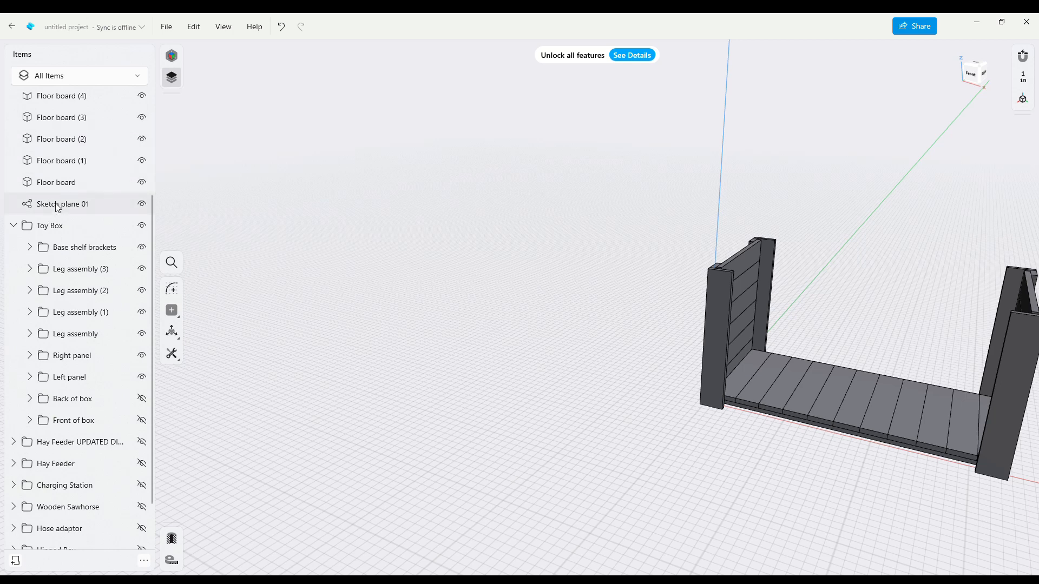
{"action": "left_click", "coordinate": [140, 403]}
{"action": "left_click", "coordinate": [141, 421]}
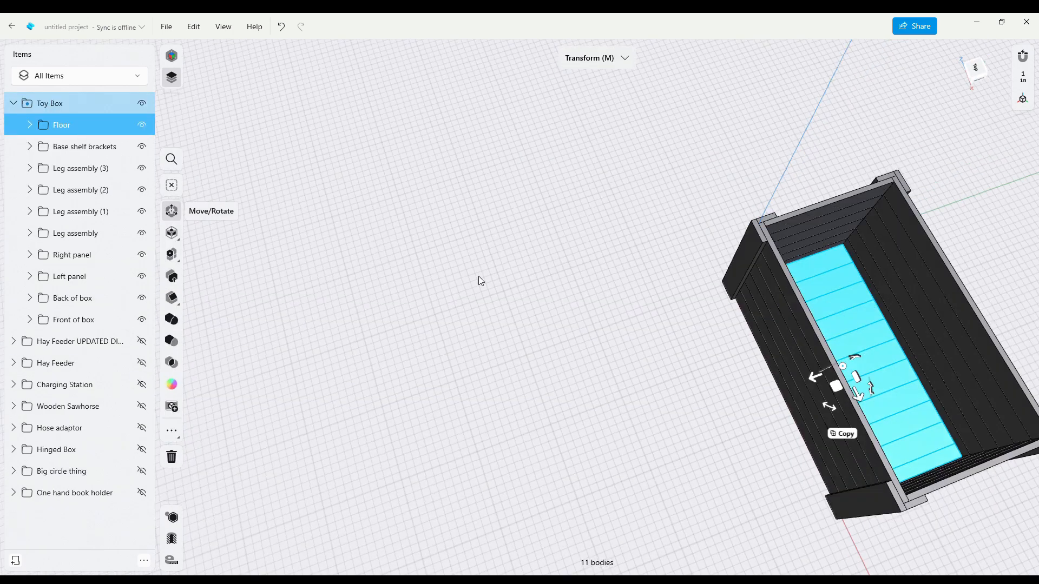
Copy the top board of the front of the box and pull the copy out in front of the box
{"action": "right_click_drag", "start_coordinate": [479, 276], "coordinate": [479, 241]}
{"action": "right_click_drag", "start_coordinate": [665, 283], "coordinate": [656, 283]}
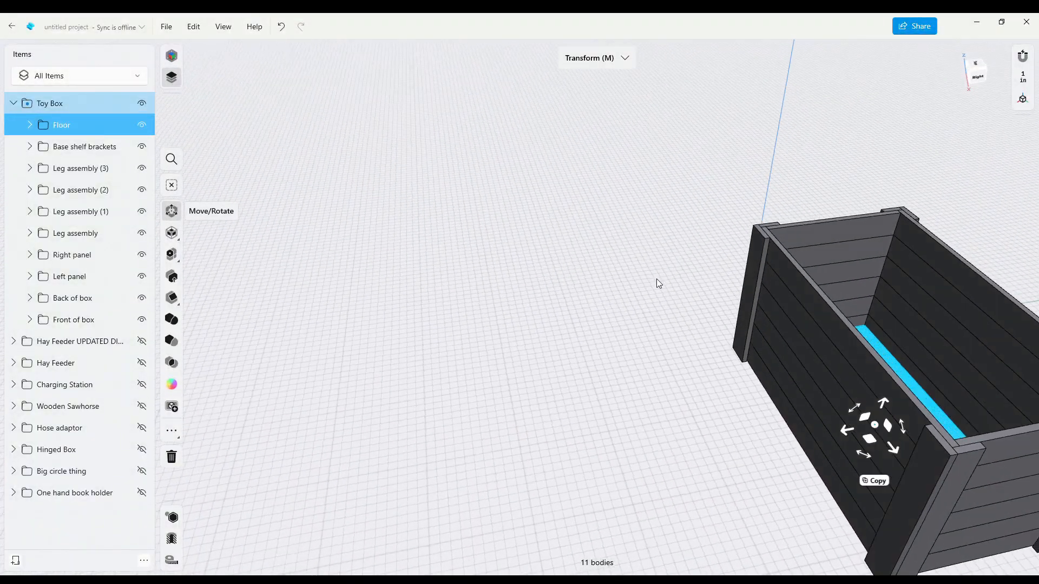
{"action": "left_click", "coordinate": [823, 312]}
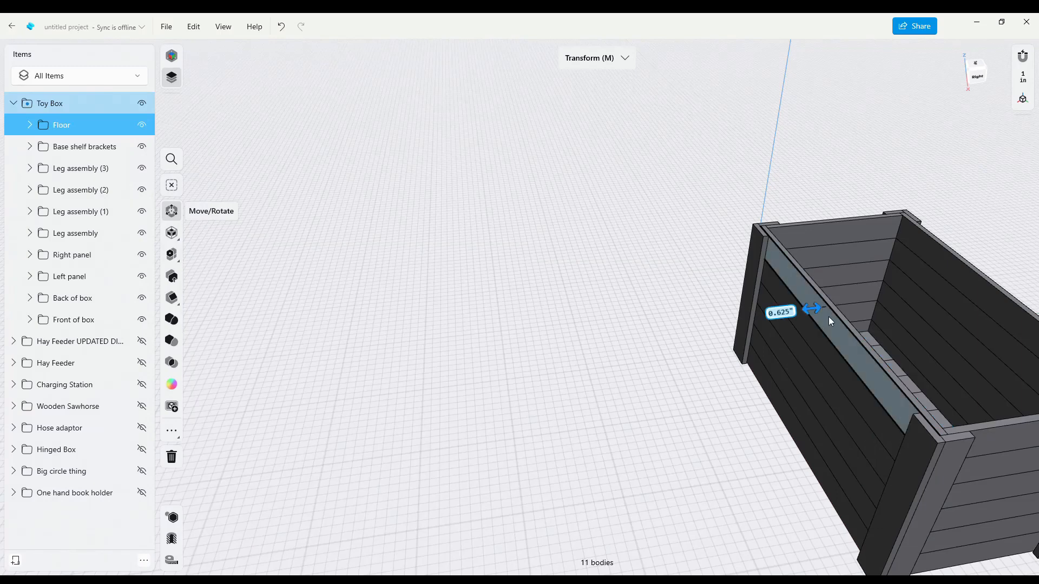
{"action": "double_click", "coordinate": [836, 320]}
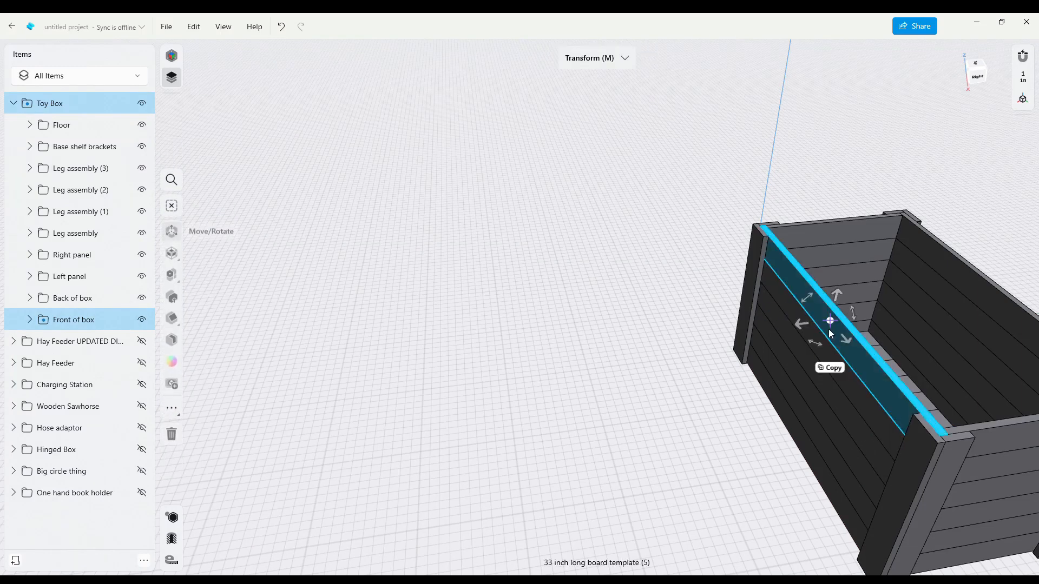
{"action": "left_click", "coordinate": [836, 370]}
{"action": "left_click_drag", "start_coordinate": [802, 324], "coordinate": [757, 329]}
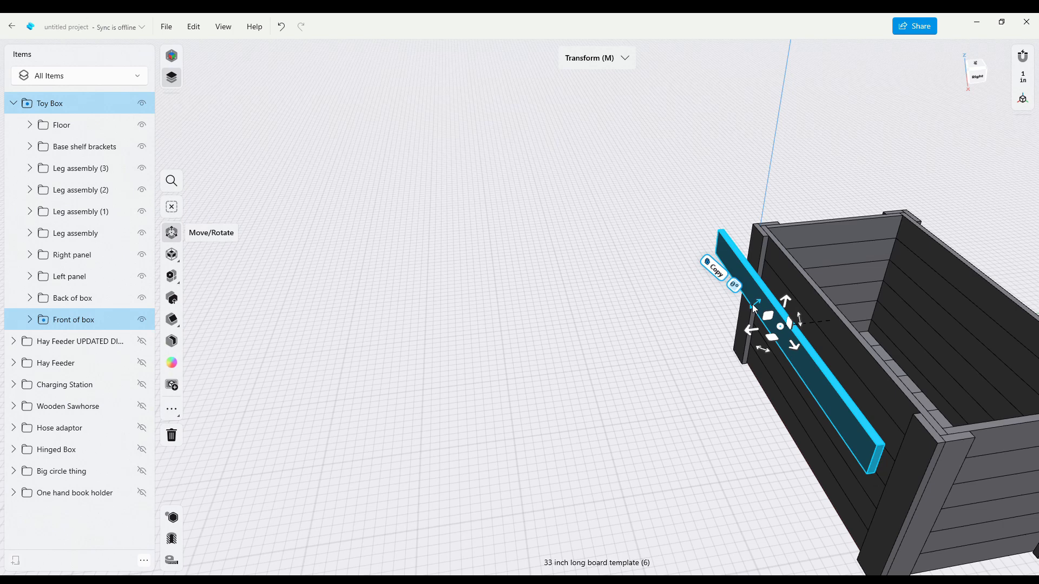
Rotate a copy of the pulled-out board 90° so it lies flat, and delete the upright board
{"action": "left_click", "coordinate": [755, 309]}
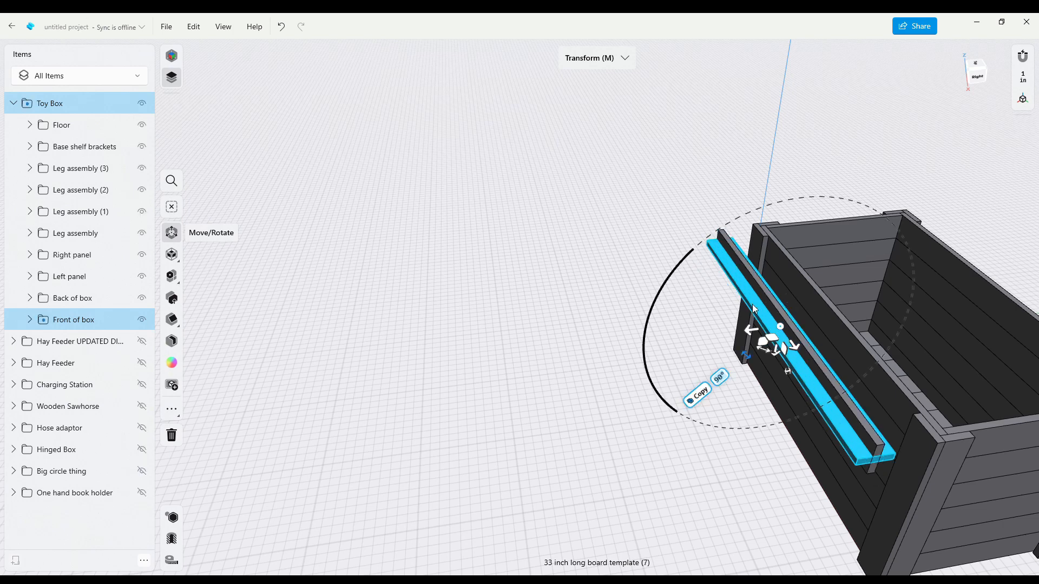
{"action": "left_click", "coordinate": [779, 311]}
{"action": "double_click", "coordinate": [796, 337]}
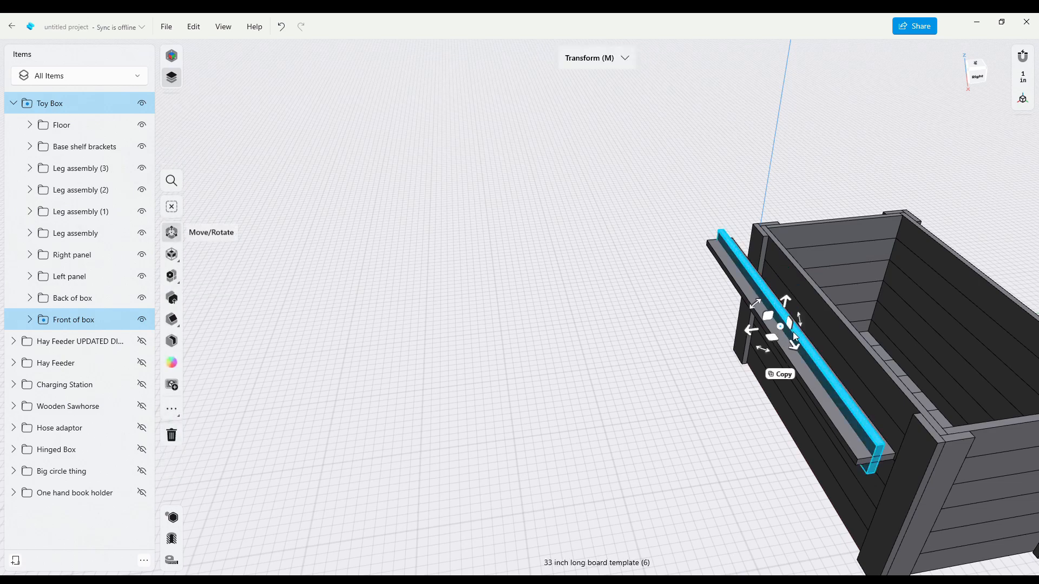
{"action": "key", "text": "Delete"}
Raise the flat board 3.5 in to bring it up to the box's rim
{"action": "right_click_drag", "start_coordinate": [705, 383], "coordinate": [699, 357]}
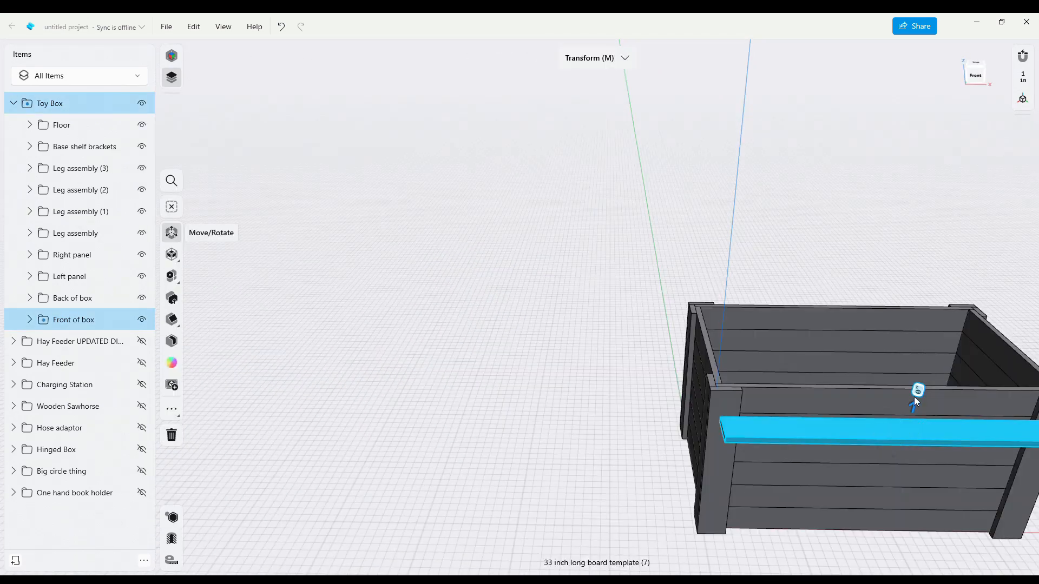
{"action": "left_click_drag", "start_coordinate": [914, 398], "coordinate": [912, 370]}
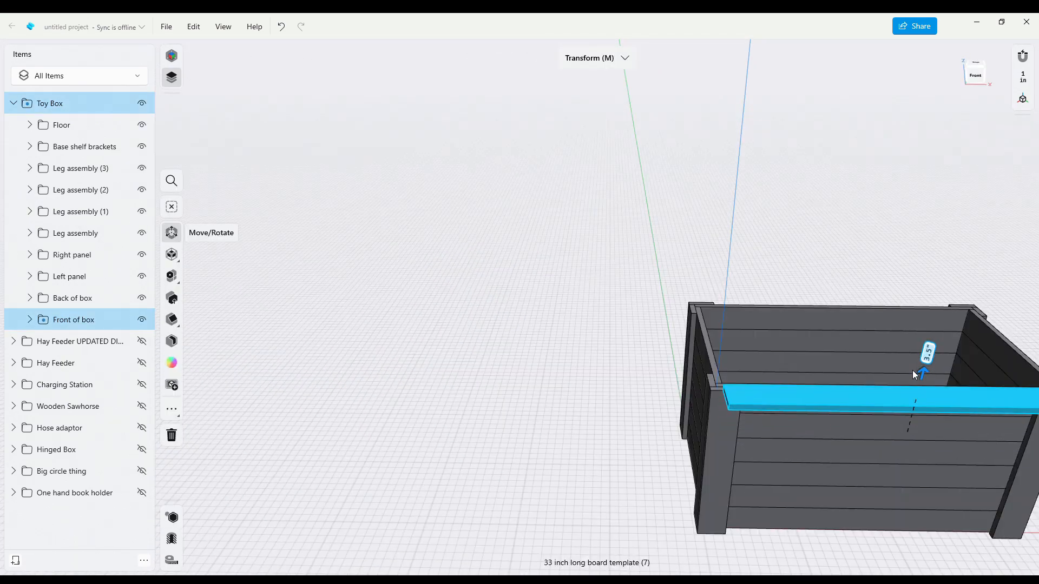
{"action": "left_click", "coordinate": [615, 398]}
Move the flat lid board 21 in across the box toward its back side
{"action": "middle_click_drag", "start_coordinate": [578, 413], "coordinate": [722, 444]}
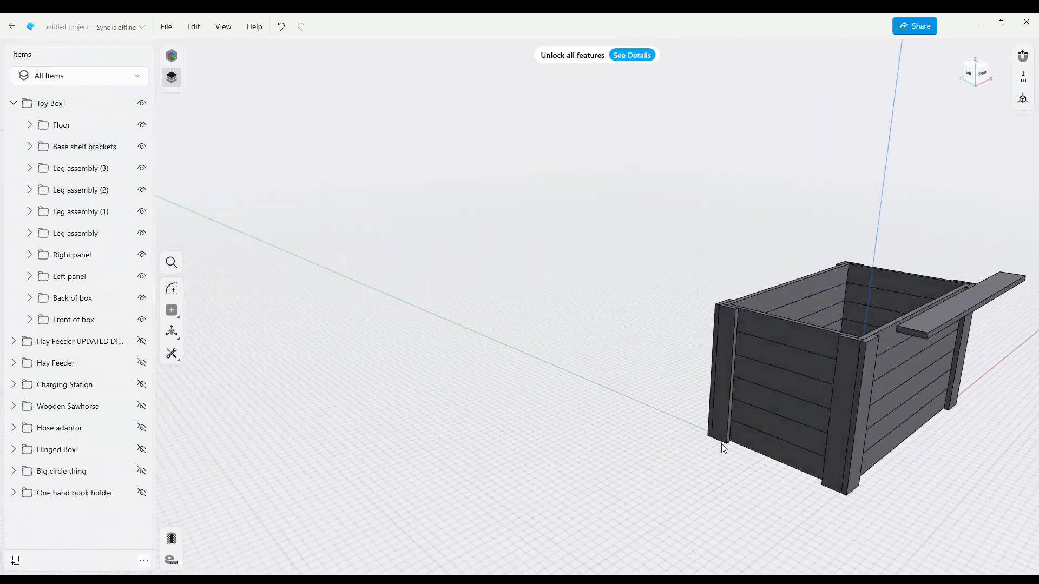
{"action": "left_click", "coordinate": [910, 306]}
{"action": "left_click_drag", "start_coordinate": [989, 297], "coordinate": [827, 303]}
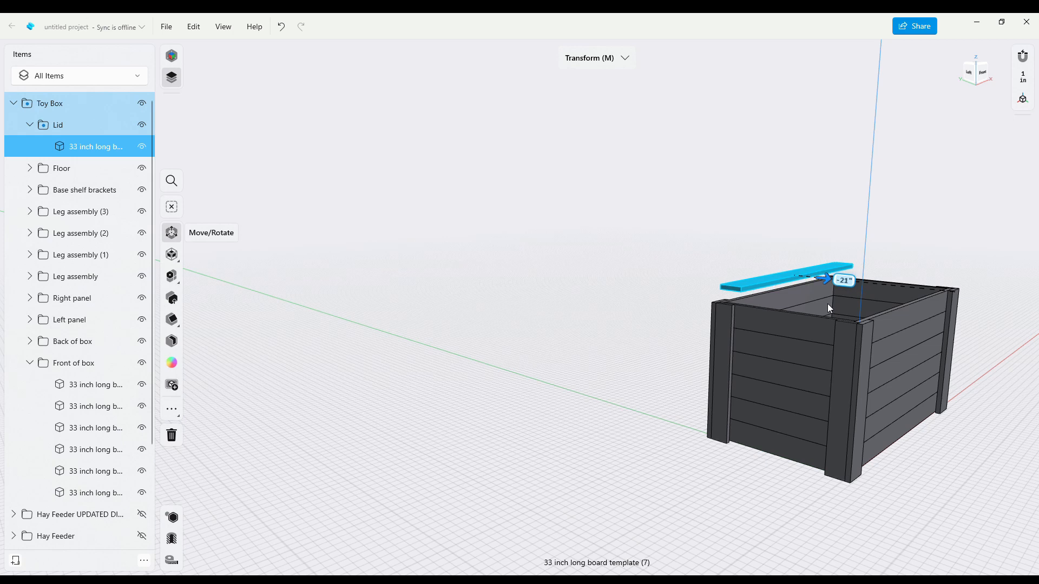
{"action": "left_click", "coordinate": [653, 322]}
Align the lid board's lower end edge with the top edge of the back left leg, shifted 0.3125 in toward the back
{"action": "middle_click_drag", "start_coordinate": [657, 321], "coordinate": [746, 306]}
{"action": "scroll", "coordinate": [745, 306], "scroll_direction": "up", "scroll_amount": 5}
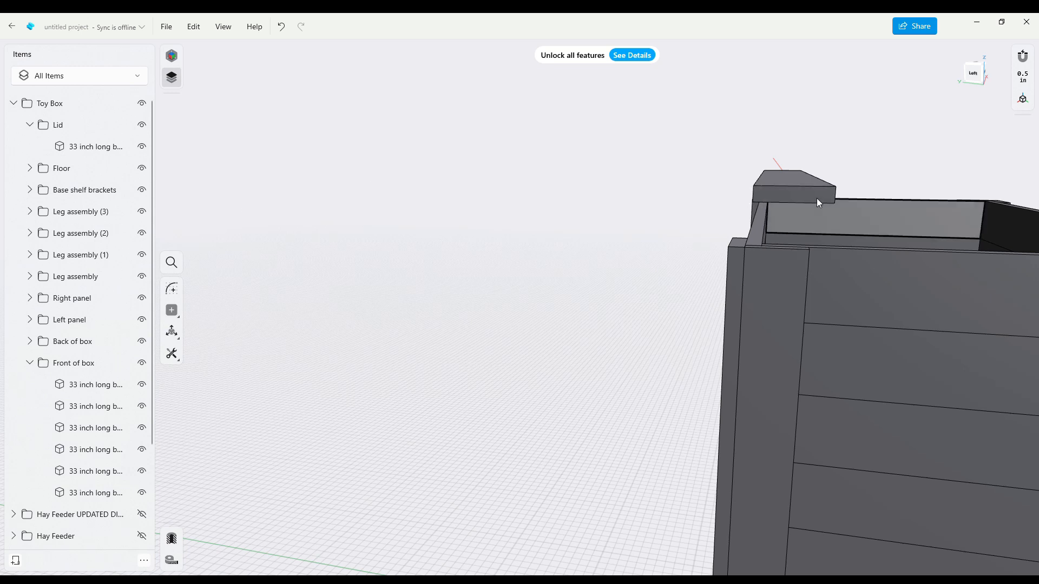
{"action": "left_click", "coordinate": [89, 147]}
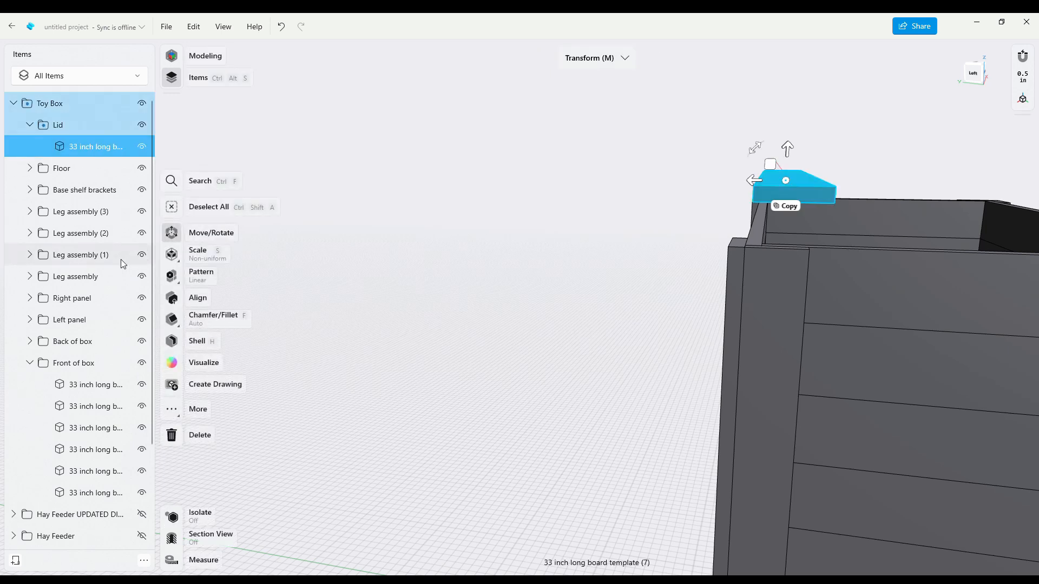
{"action": "left_click", "coordinate": [214, 297]}
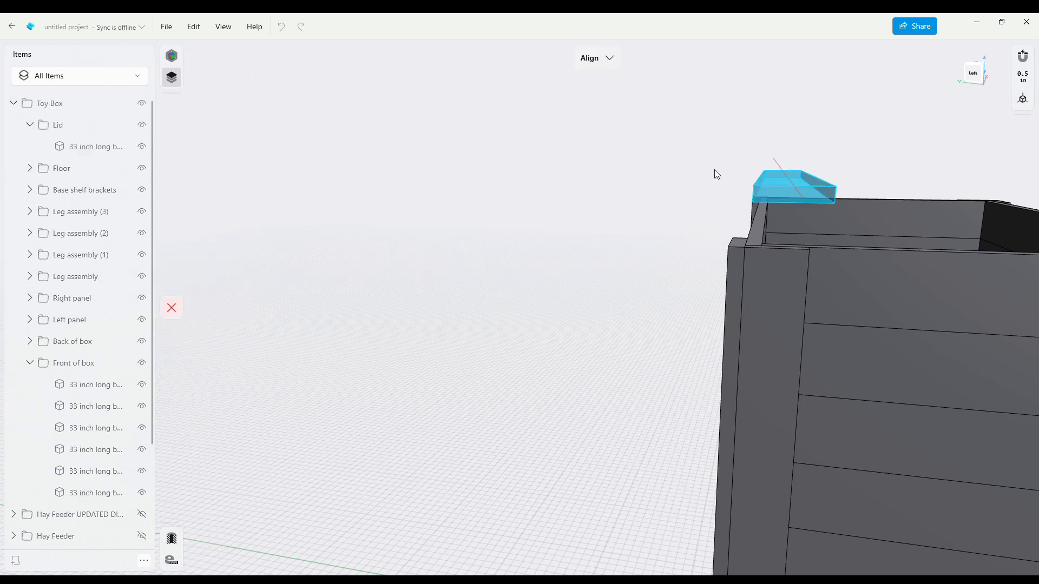
{"action": "left_click", "coordinate": [788, 203]}
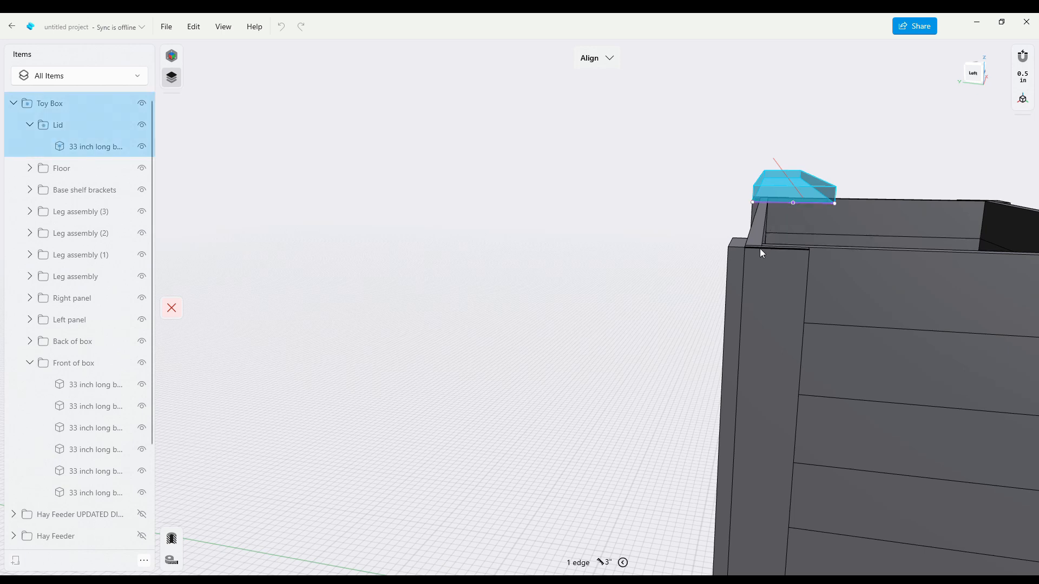
{"action": "left_click", "coordinate": [760, 248]}
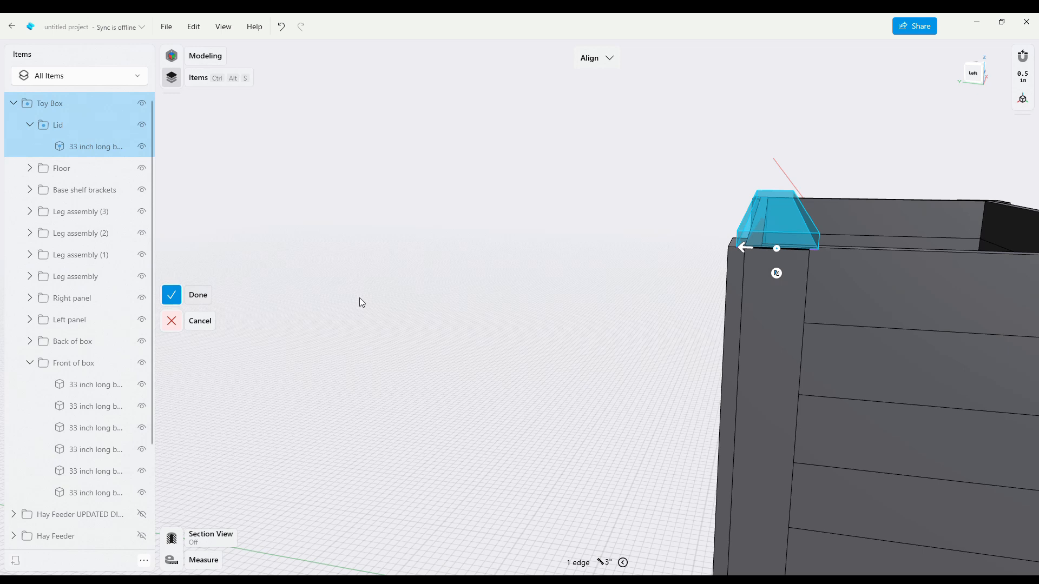
{"action": "left_click", "coordinate": [748, 245]}
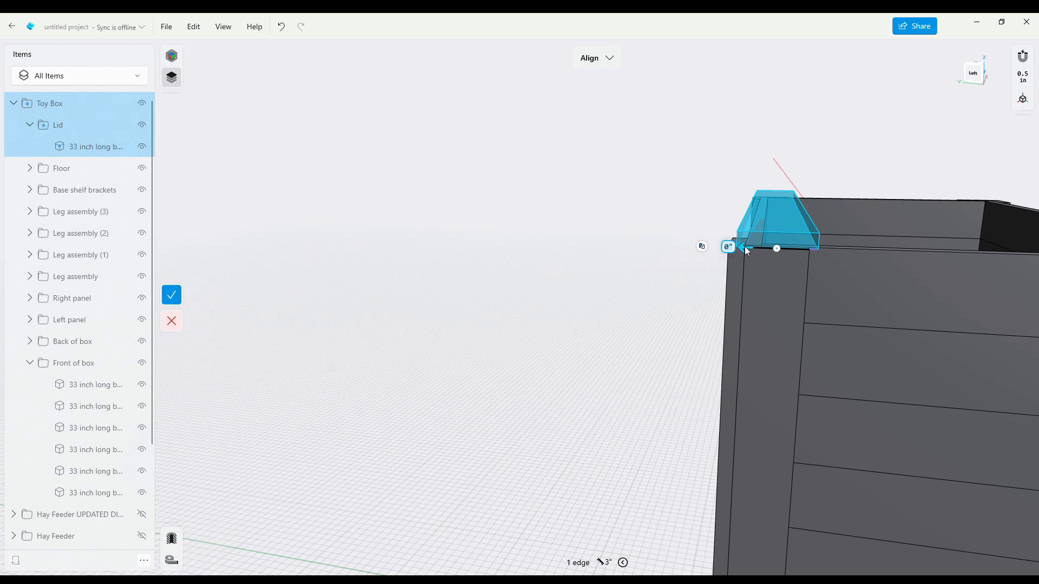
{"action": "left_click_drag", "start_coordinate": [745, 245], "coordinate": [739, 247]}
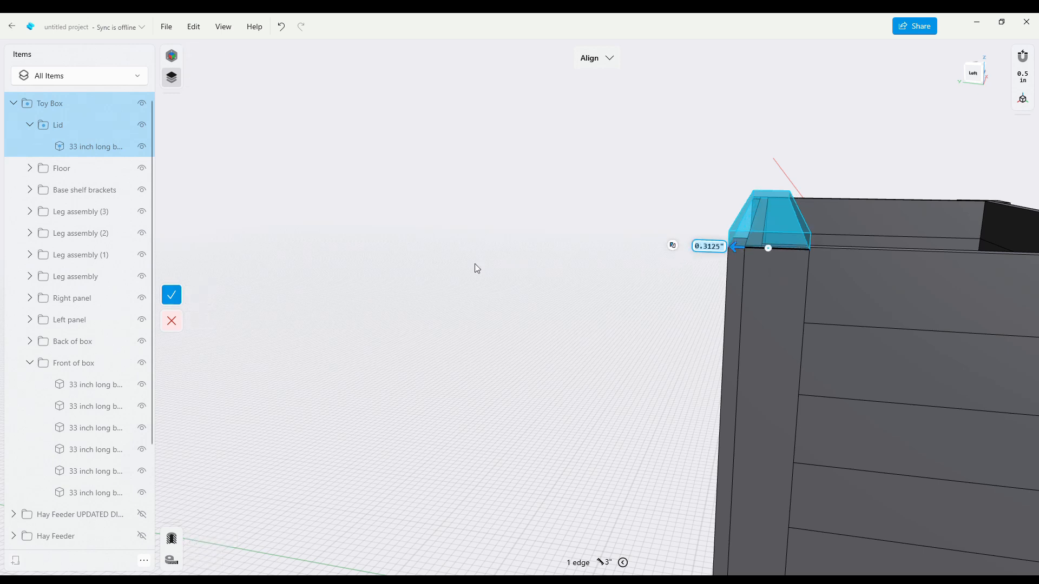
{"action": "left_click", "coordinate": [178, 295]}
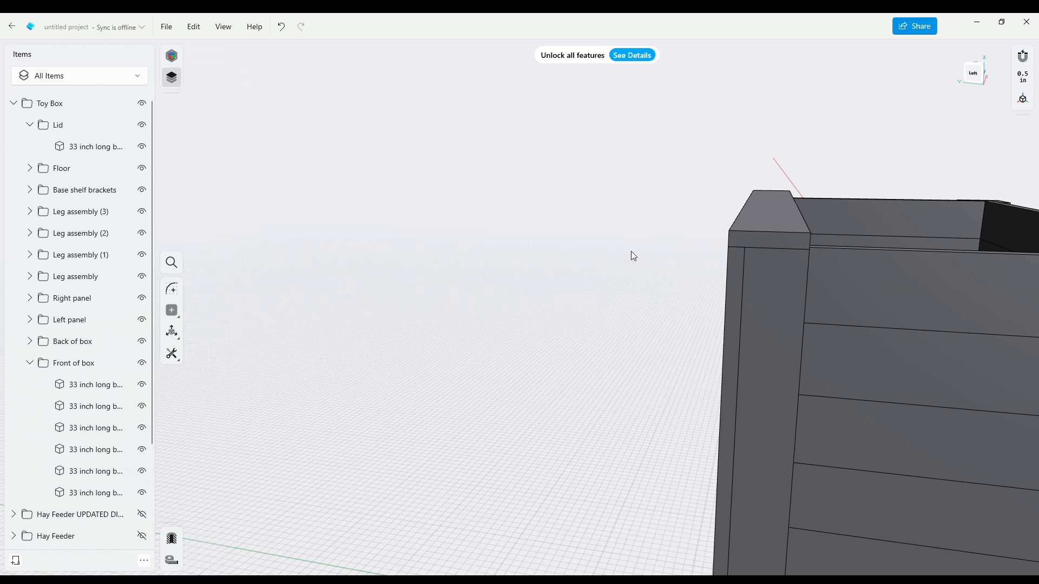
Move the lid board 0.5 in outward so it overhangs the back of the box
{"action": "right_click_drag", "start_coordinate": [631, 251], "coordinate": [661, 264]}
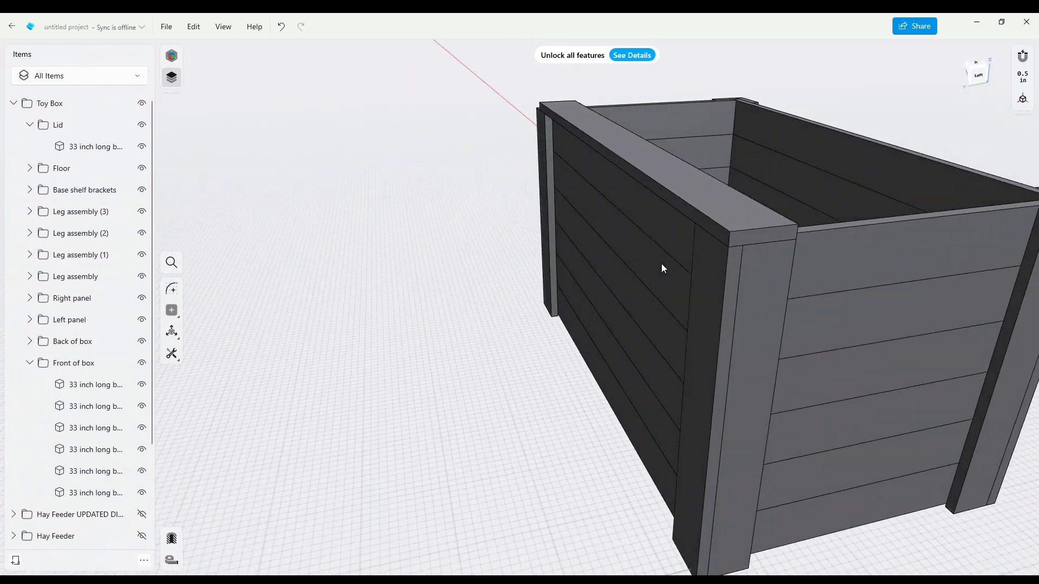
{"action": "left_click", "coordinate": [732, 219]}
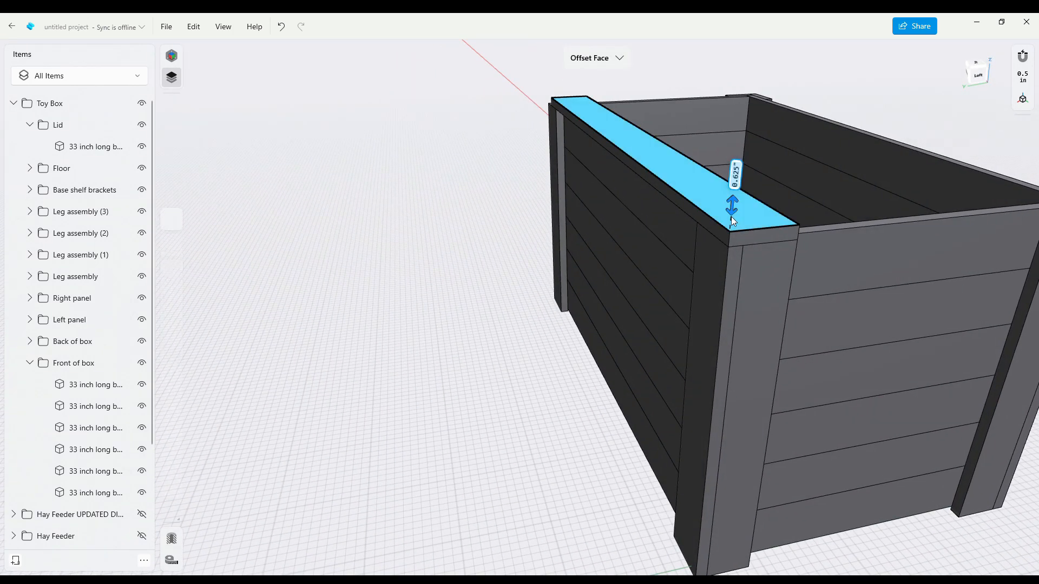
{"action": "double_click", "coordinate": [732, 217]}
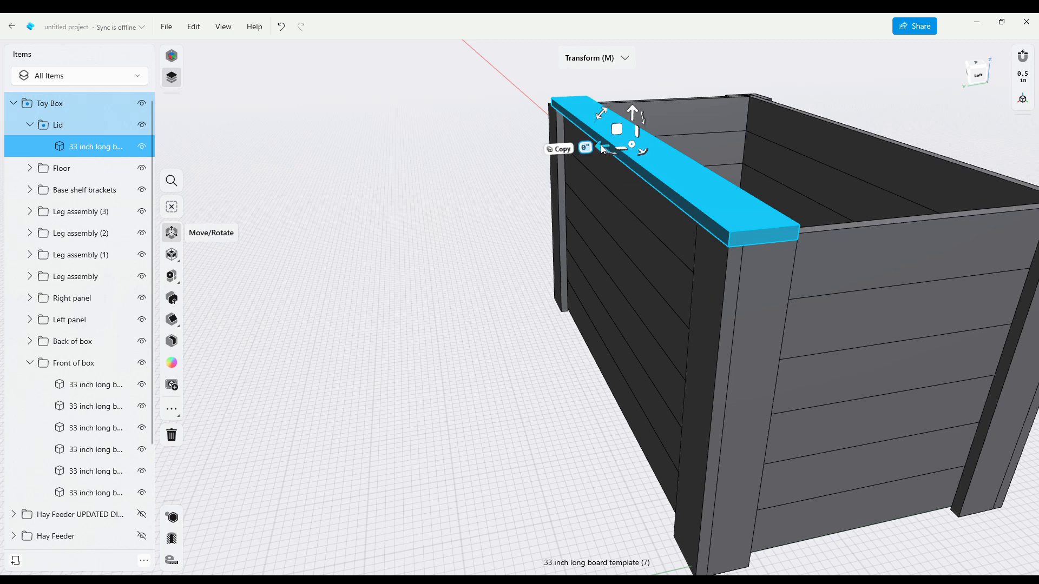
{"action": "type", "text": ".5"}
{"action": "key", "text": "Return"}
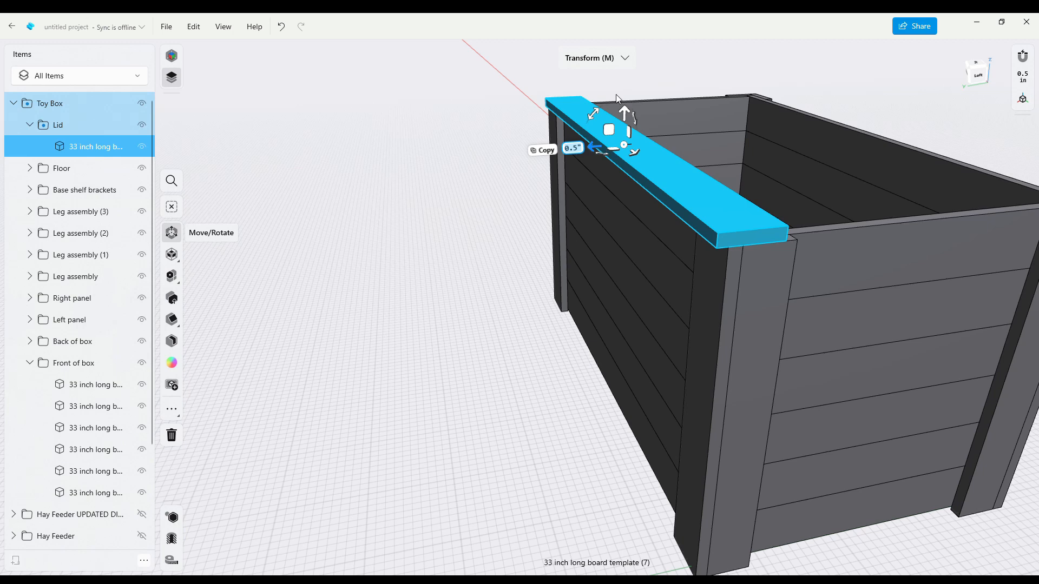
Move the lid board 0.5 in lengthwise so it overhangs the left end of the box
{"action": "left_click", "coordinate": [655, 163]}
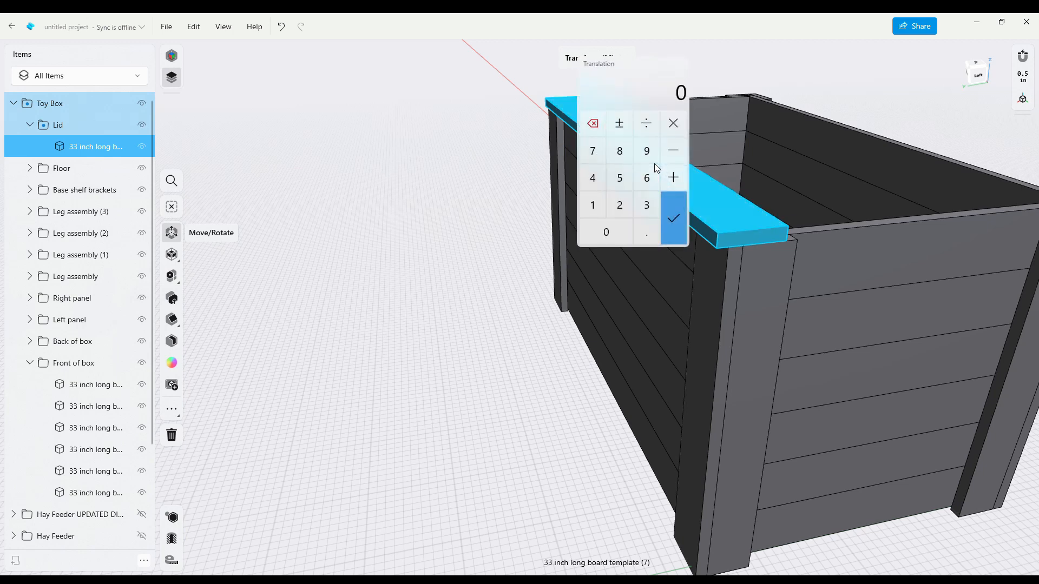
{"action": "left_click", "coordinate": [645, 232]}
{"action": "left_click", "coordinate": [620, 179]}
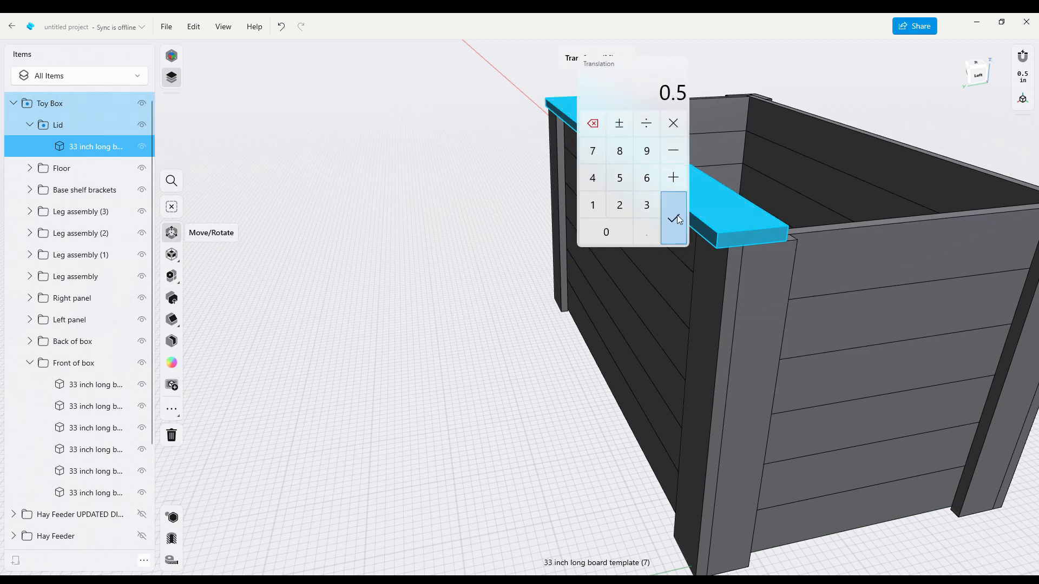
{"action": "left_click", "coordinate": [676, 216]}
{"action": "left_click", "coordinate": [477, 256]}
Offset the lid board's right end face out to the right leg's outer face, making the board 34.75 in long
{"action": "right_click_drag", "start_coordinate": [495, 155], "coordinate": [643, 170]}
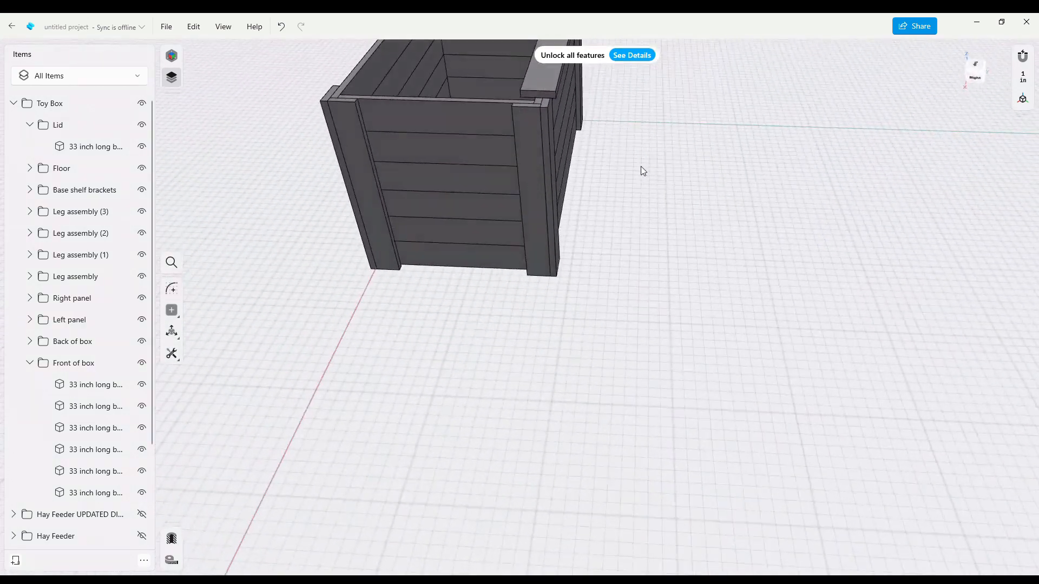
{"action": "left_click", "coordinate": [536, 93]}
{"action": "left_click_drag", "start_coordinate": [534, 102], "coordinate": [534, 111]}
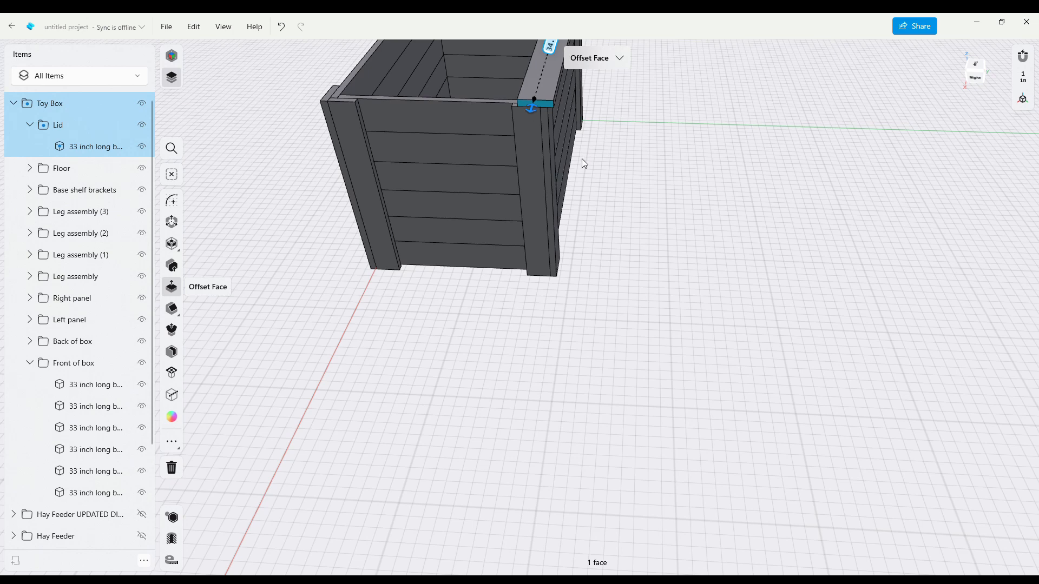
{"action": "left_click", "coordinate": [619, 171]}
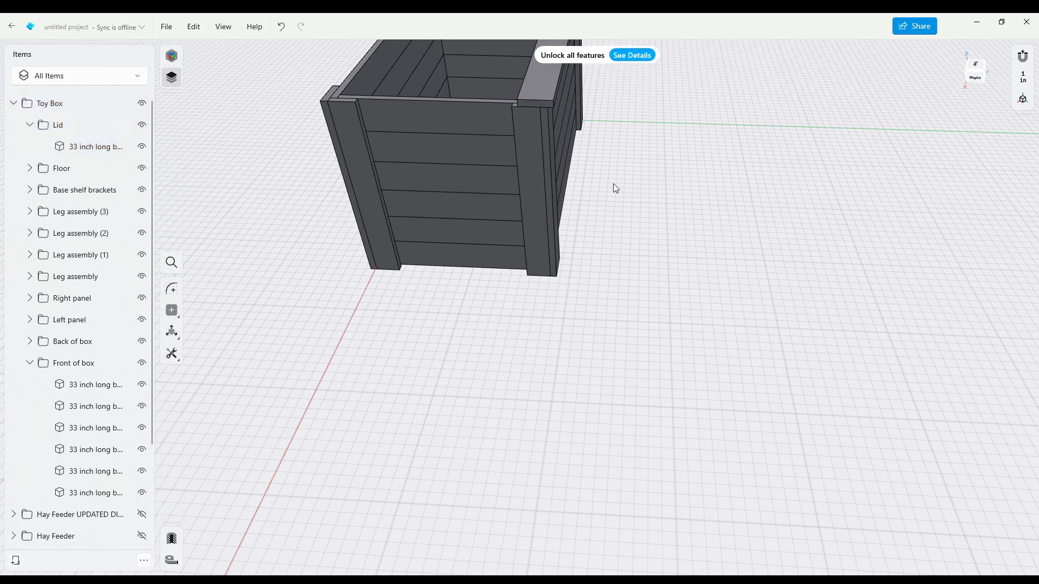
Extend the lid board's right end face past the leg so it overhangs the right side of the box
{"action": "middle_click_drag", "start_coordinate": [572, 173], "coordinate": [543, 117]}
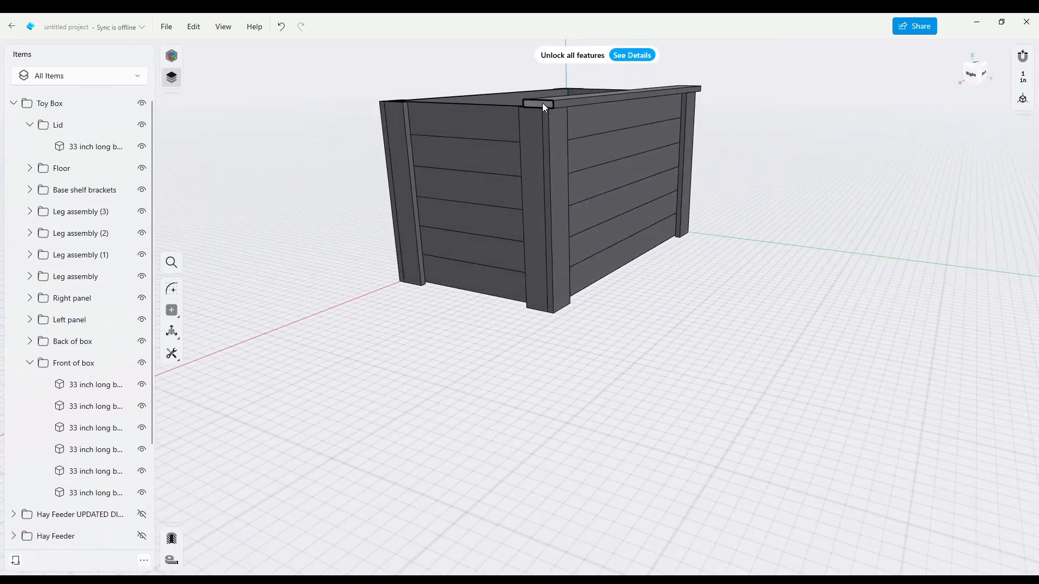
{"action": "left_click", "coordinate": [543, 103]}
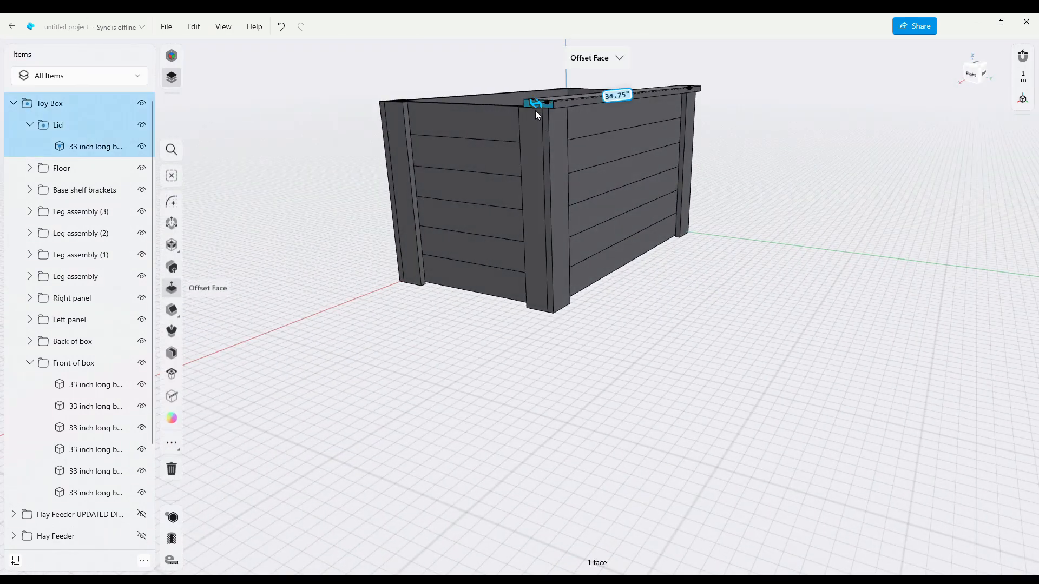
{"action": "left_click", "coordinate": [633, 107]}
Copy the lid board repeatedly toward the front in 3 in increments until seven boards cover the box
{"action": "right_click_drag", "start_coordinate": [714, 257], "coordinate": [746, 265]}
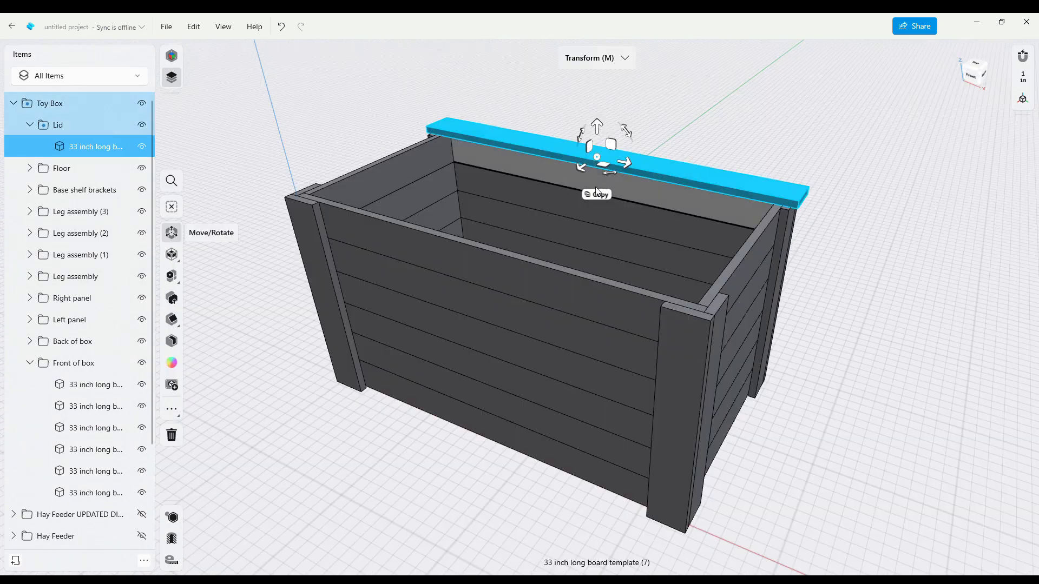
{"action": "left_click", "coordinate": [598, 194]}
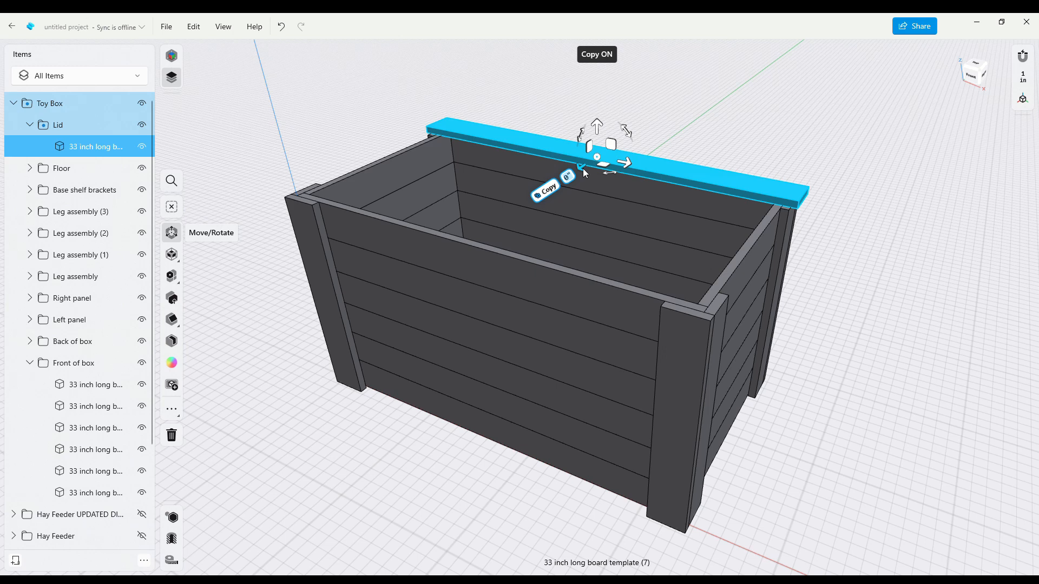
{"action": "type", "text": "3"}
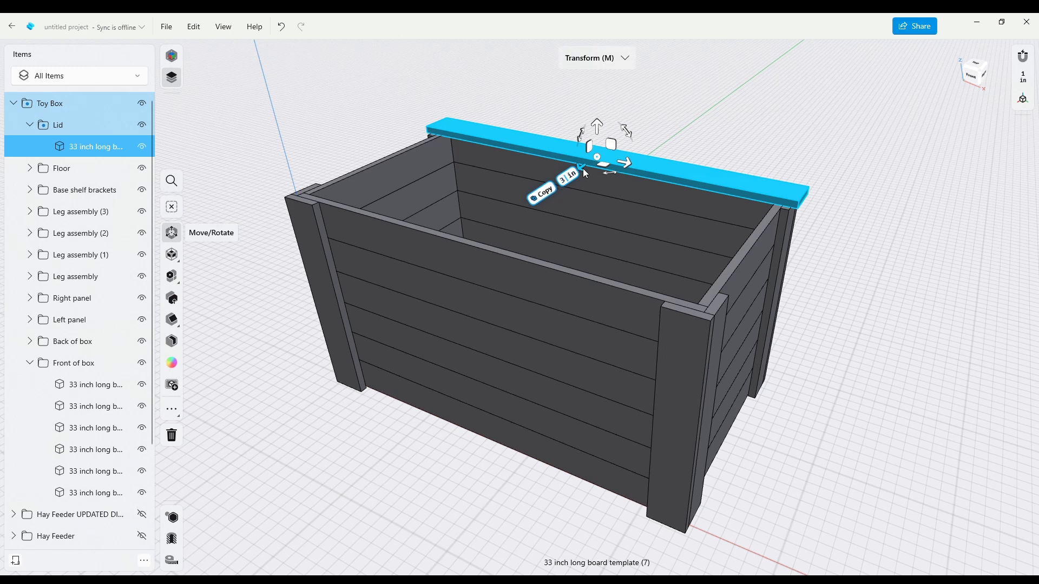
{"action": "key", "text": "Return"}
{"action": "left_click", "coordinate": [564, 180]}
{"action": "type", "text": "3"}
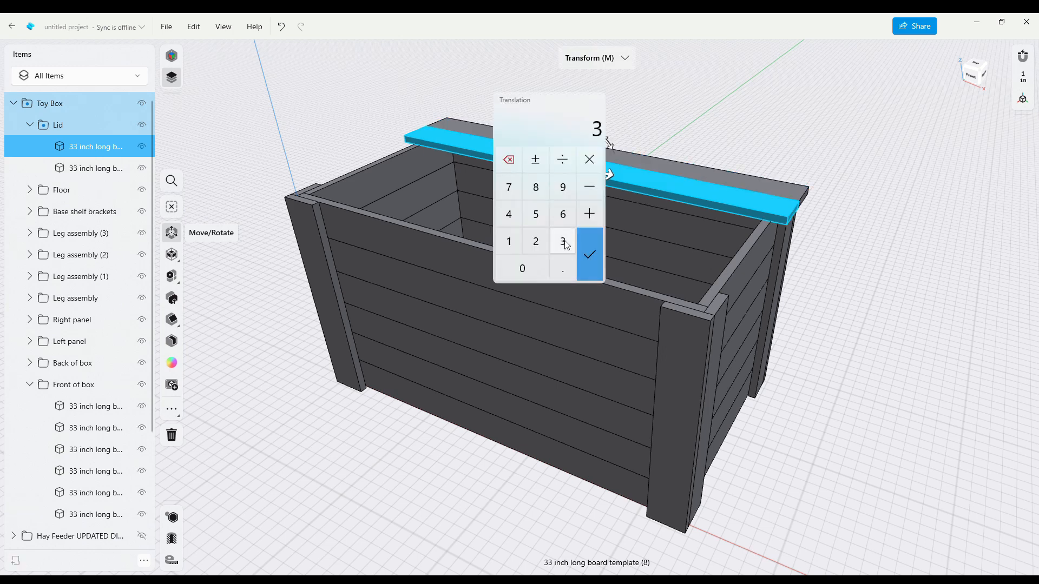
{"action": "key", "text": "Return"}
{"action": "left_click", "coordinate": [543, 193]}
{"action": "type", "text": "3"}
{"action": "key", "text": "Return"}
{"action": "left_click", "coordinate": [522, 208]}
{"action": "type", "text": "3"}
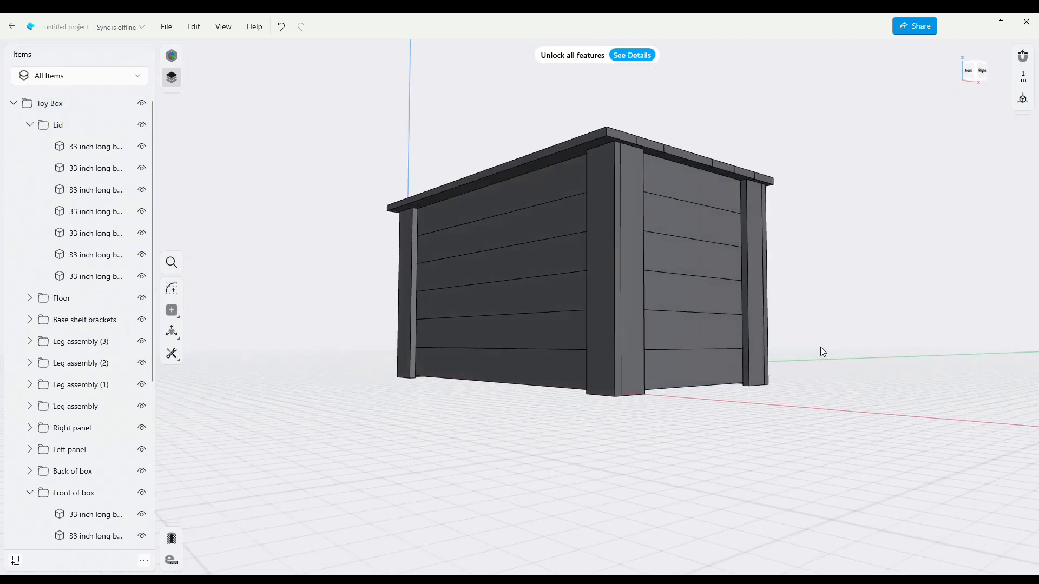
Offset the frontmost lid board's front face slightly inward to narrow the board and reduce the lid's front overhang
{"action": "right_click_drag", "start_coordinate": [822, 352], "coordinate": [847, 358]}
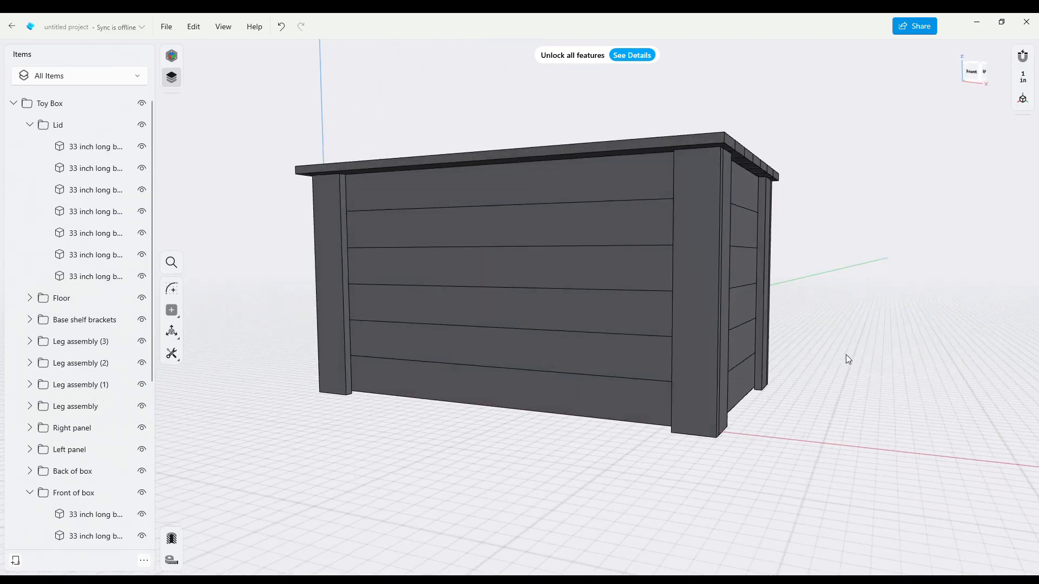
{"action": "left_click", "coordinate": [72, 149]}
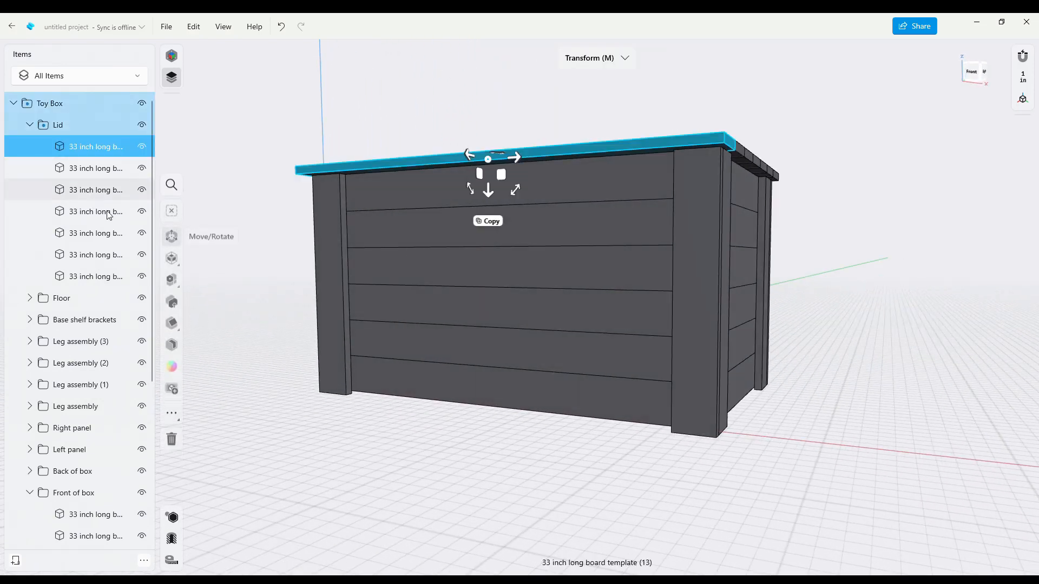
{"action": "left_click", "coordinate": [900, 299]}
{"action": "right_click_drag", "start_coordinate": [937, 306], "coordinate": [913, 323]}
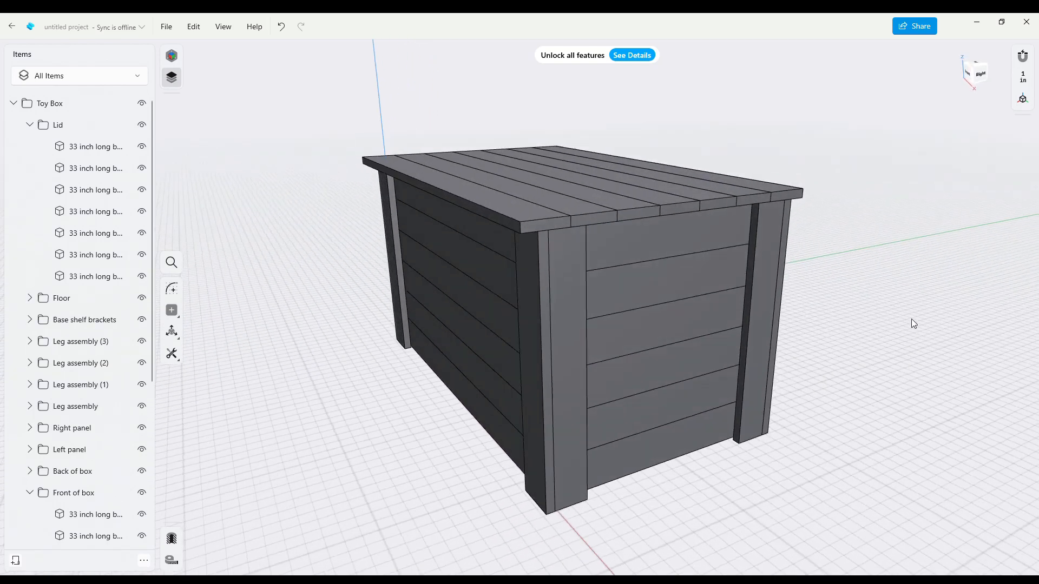
{"action": "left_click", "coordinate": [501, 217]}
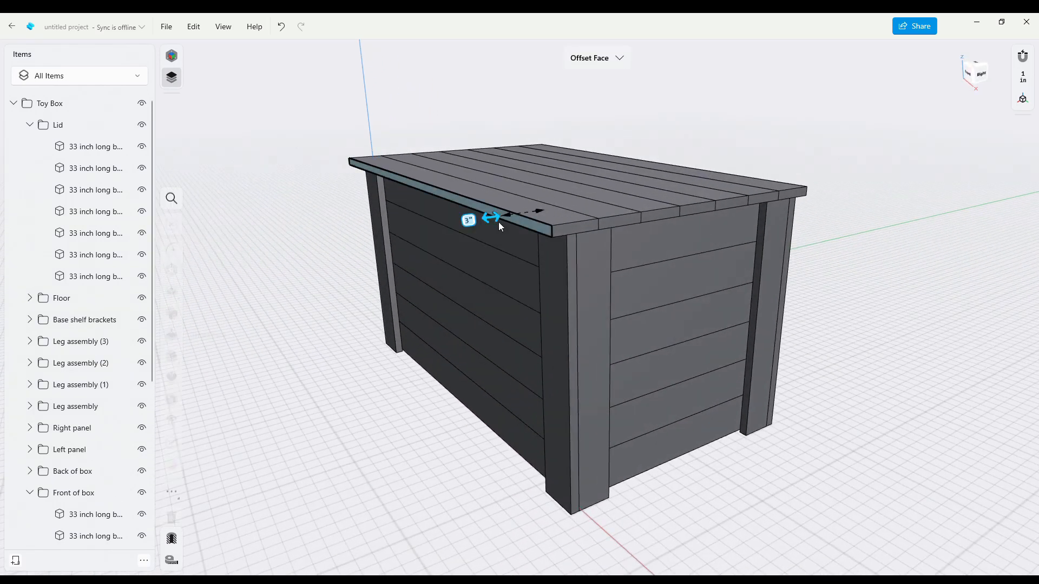
{"action": "key", "text": "Escape"}
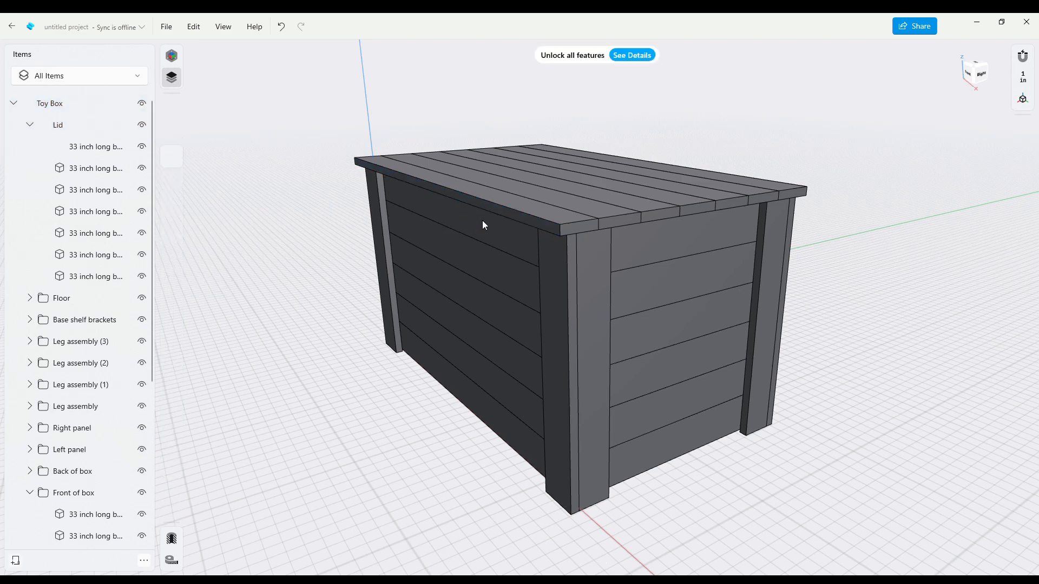
Collapse the Lid folder and hide the lid to expose the top of the box's back panel
{"action": "right_click_drag", "start_coordinate": [907, 294], "coordinate": [698, 392]}
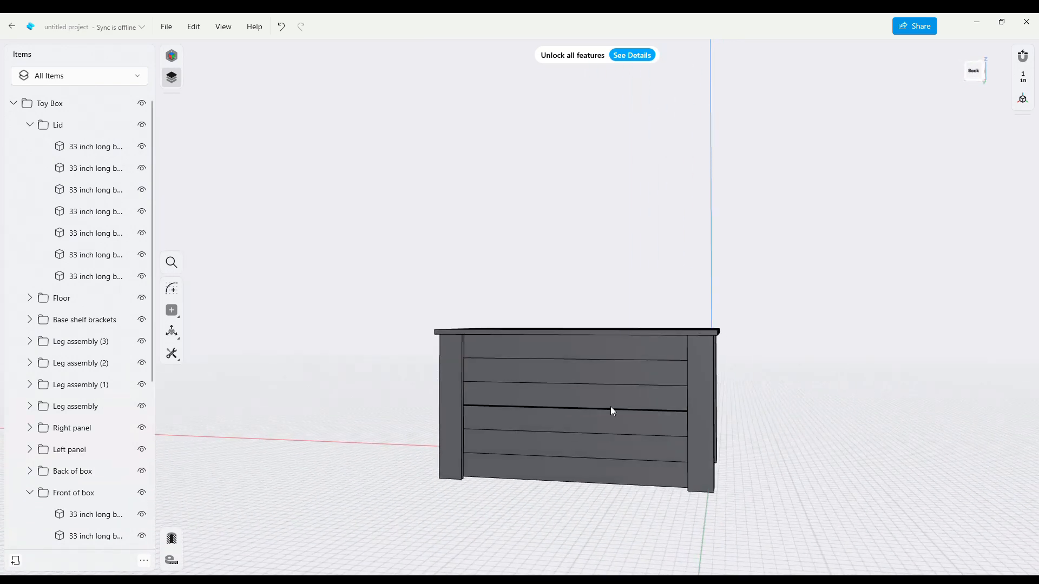
{"action": "scroll", "coordinate": [611, 407], "scroll_direction": "up", "scroll_amount": 3}
{"action": "scroll", "coordinate": [610, 407], "scroll_direction": "up", "scroll_amount": 2}
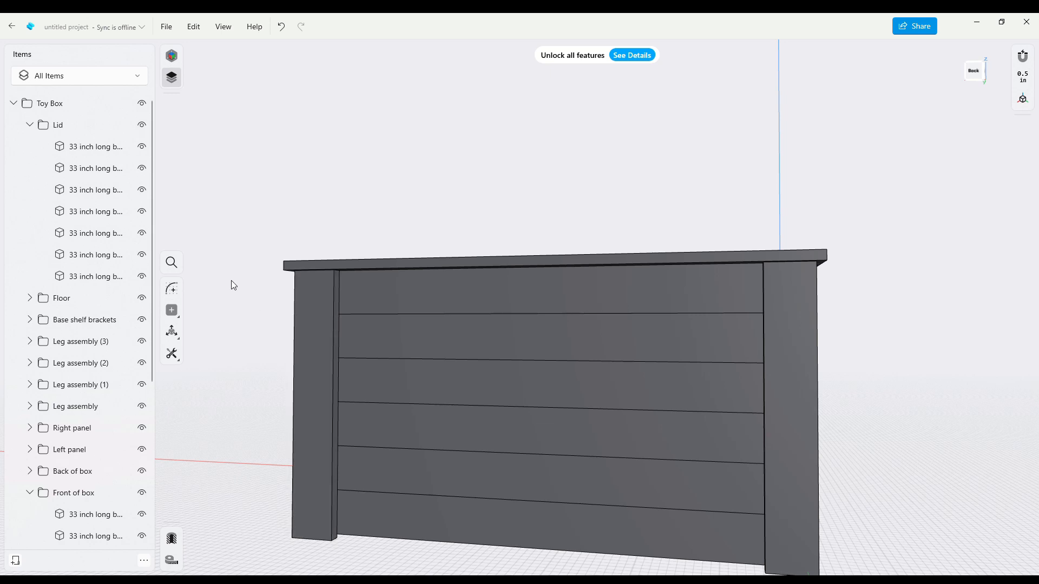
{"action": "left_click", "coordinate": [31, 125]}
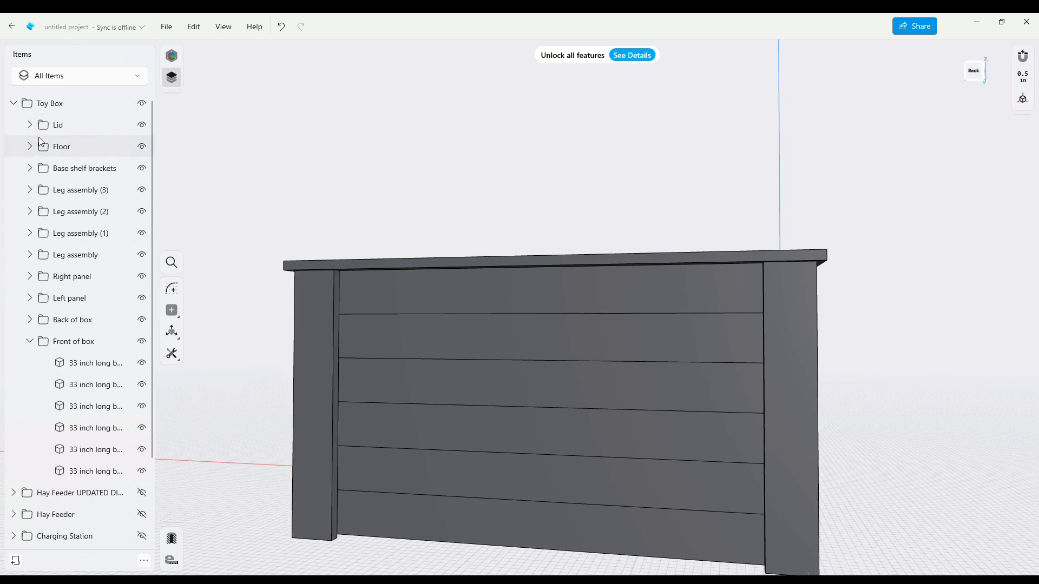
{"action": "scroll", "coordinate": [296, 297], "scroll_direction": "down", "scroll_amount": 2}
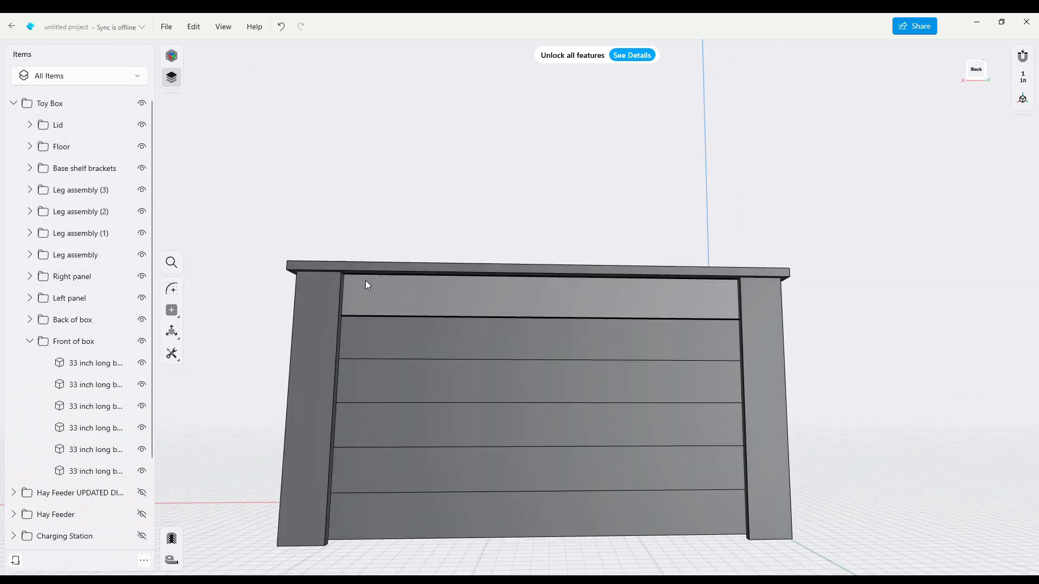
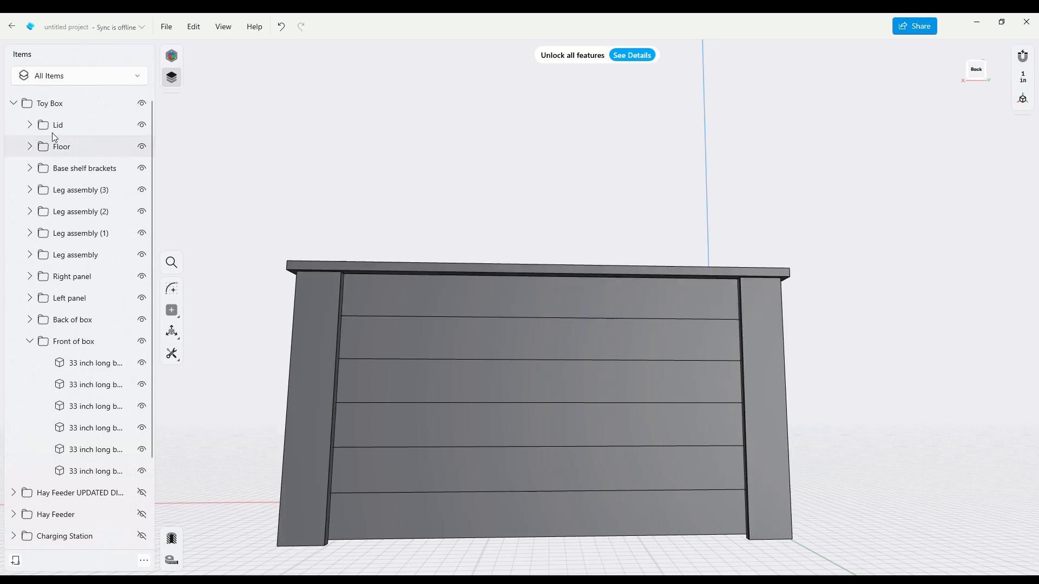
{"action": "left_click", "coordinate": [141, 125]}
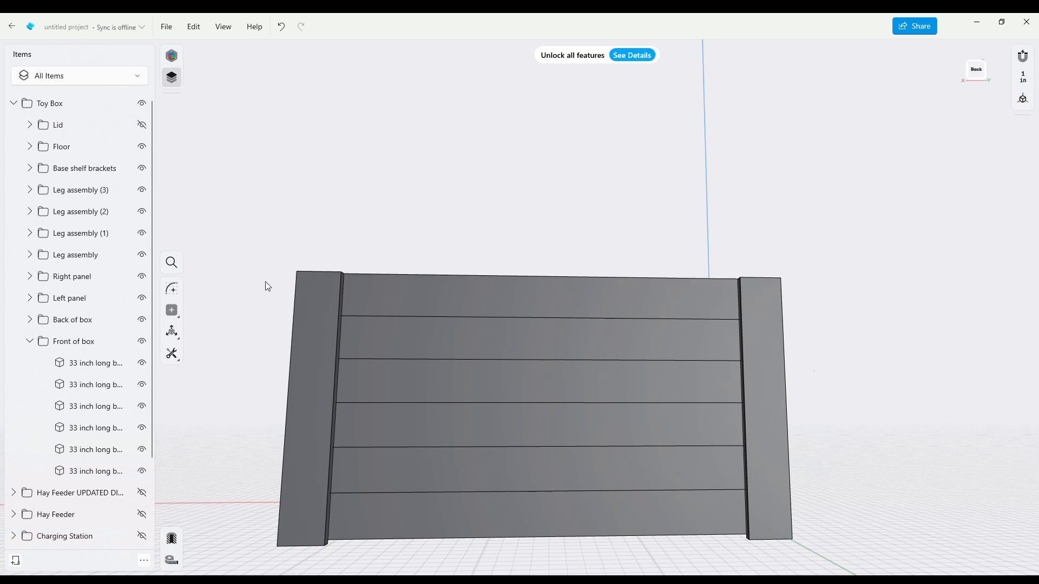
{"action": "scroll", "coordinate": [266, 282], "scroll_direction": "up", "scroll_amount": 3}
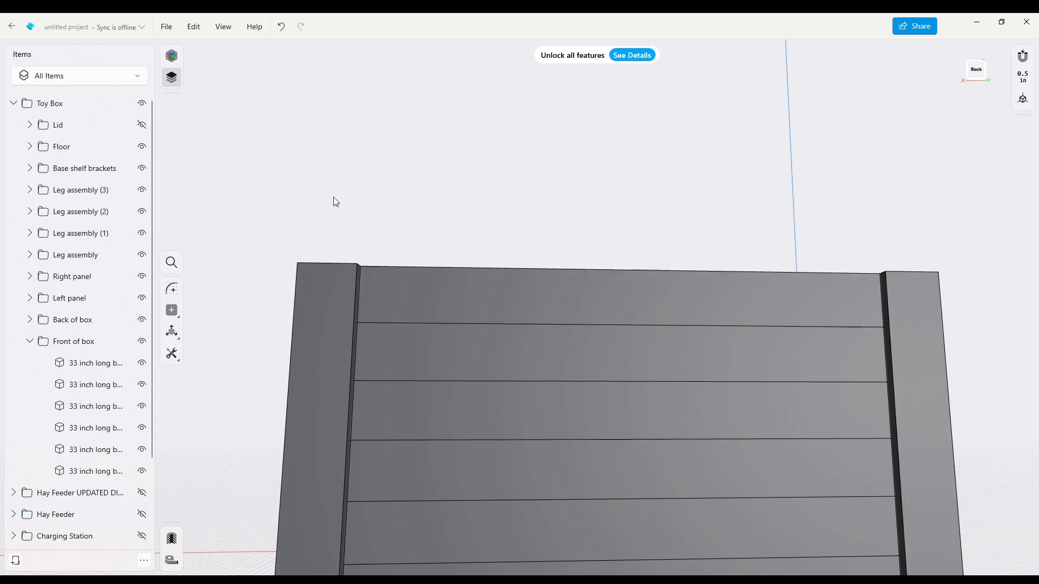
Sketch a 28.625 by 1.5 in rectangle along the back panel's upper edge, between the two back legs
{"action": "left_click", "coordinate": [172, 293]}
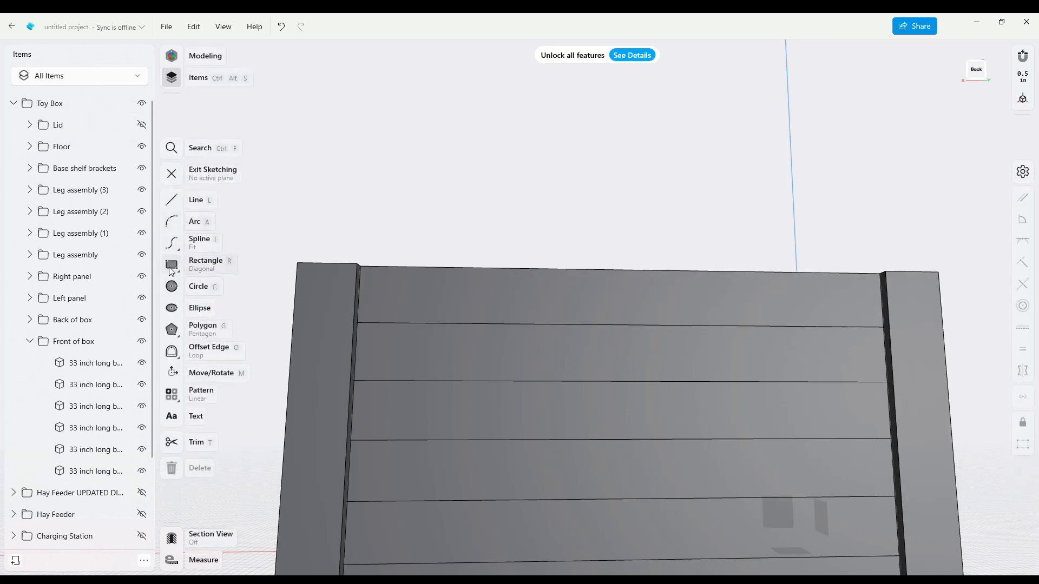
{"action": "left_click", "coordinate": [190, 270]}
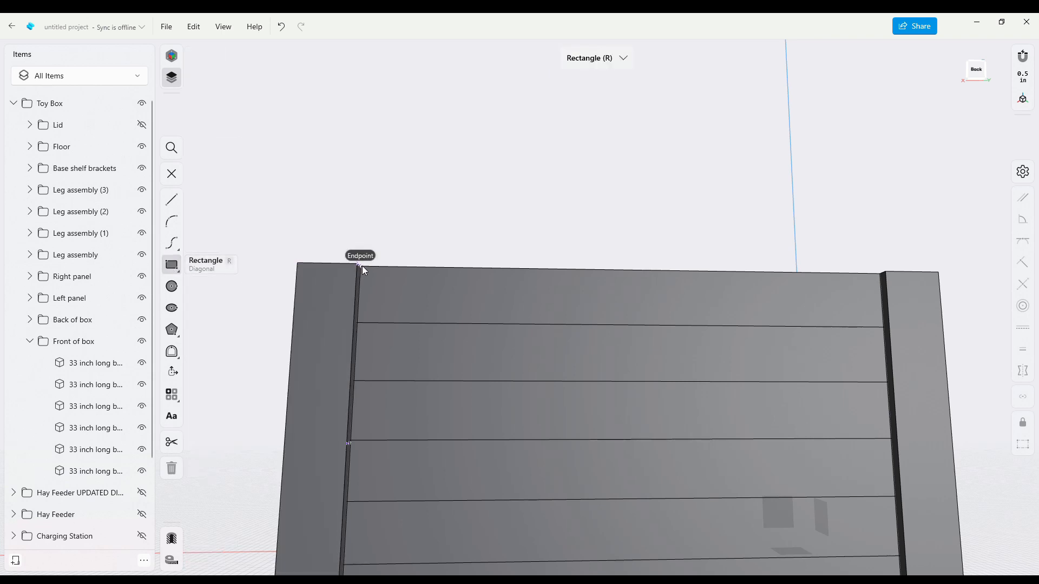
{"action": "left_click", "coordinate": [359, 265]}
{"action": "left_click", "coordinate": [172, 265]}
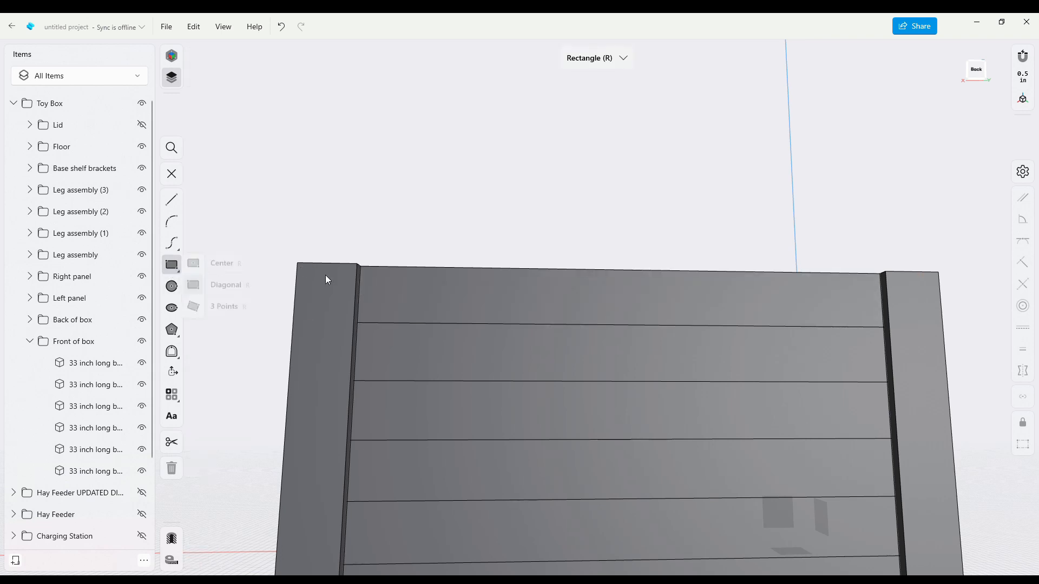
{"action": "left_click", "coordinate": [357, 264]}
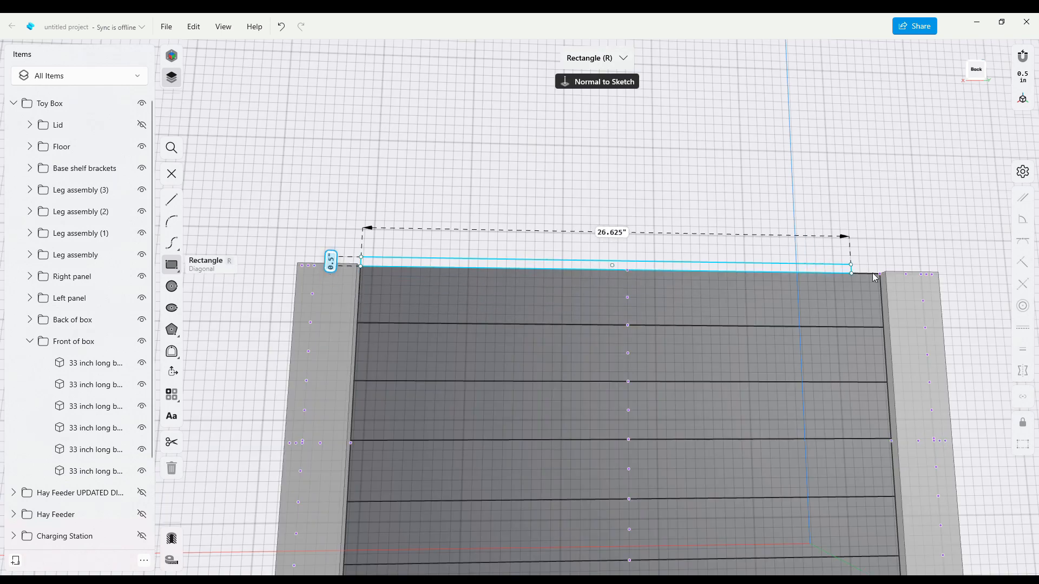
{"action": "left_click", "coordinate": [889, 304]}
{"action": "mouse_move", "coordinate": [896, 255]}
{"action": "right_mouse_down"}
{"action": "mouse_move", "coordinate": [800, 301]}
{"action": "mouse_move", "coordinate": [754, 304]}
{"action": "mouse_move", "coordinate": [741, 278]}
{"action": "mouse_move", "coordinate": [700, 293]}
{"action": "mouse_move", "coordinate": [805, 294]}
{"action": "mouse_move", "coordinate": [863, 278]}
{"action": "mouse_move", "coordinate": [852, 255]}
{"action": "right_mouse_up"}
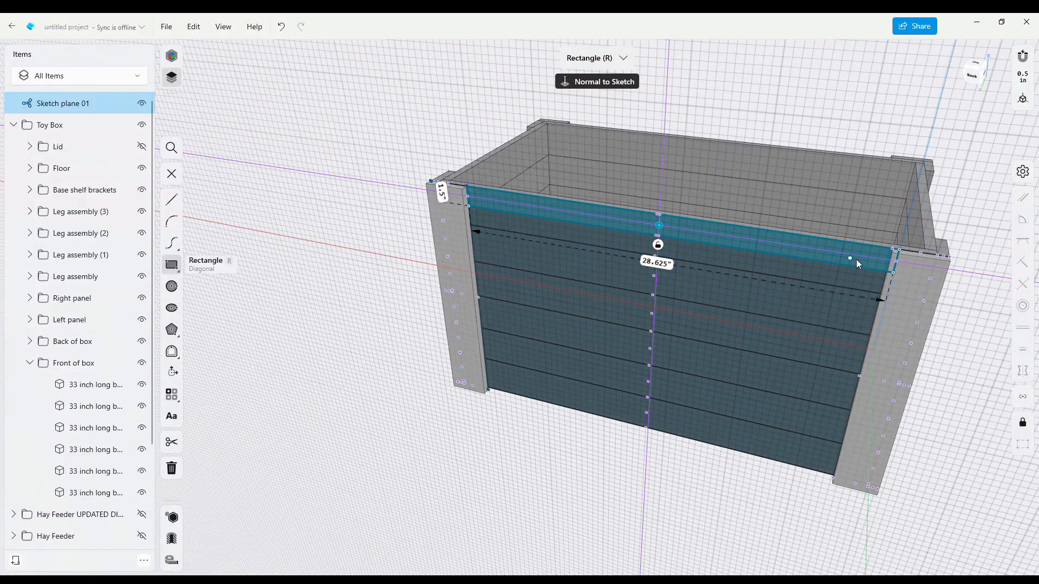
{"action": "key", "text": "Escape"}
Extrude the rectangle 0.625 in outward from the back panel to form the hinge board
{"action": "key", "text": "e"}
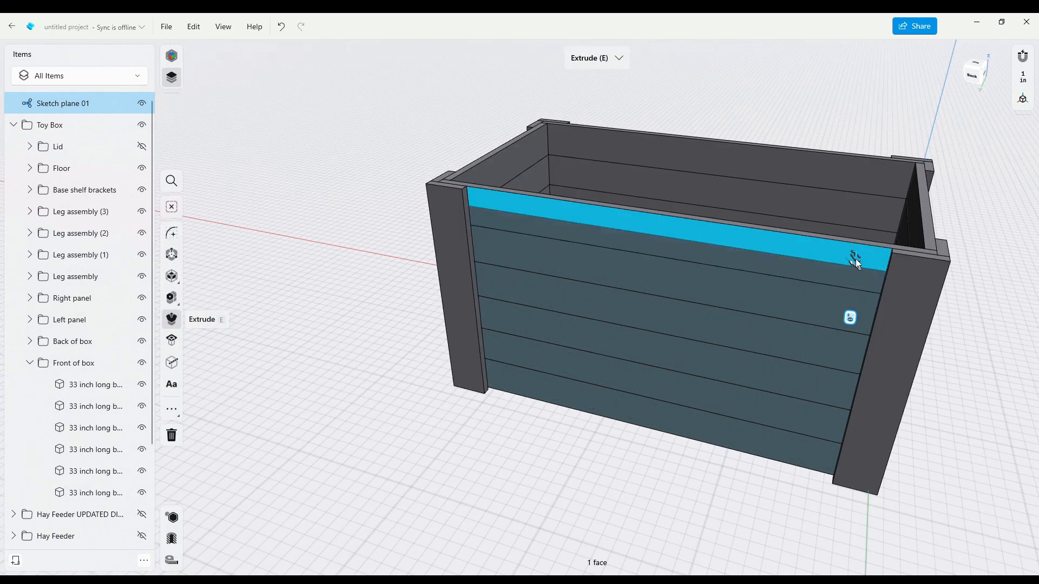
{"action": "left_click_drag", "start_coordinate": [853, 259], "coordinate": [852, 265]}
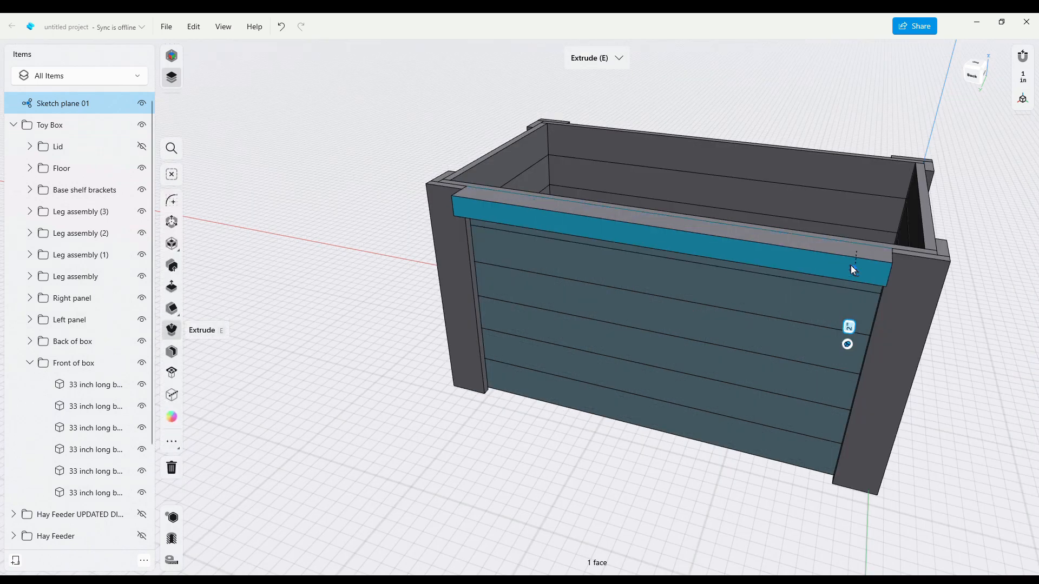
{"action": "type", "text": ".625"}
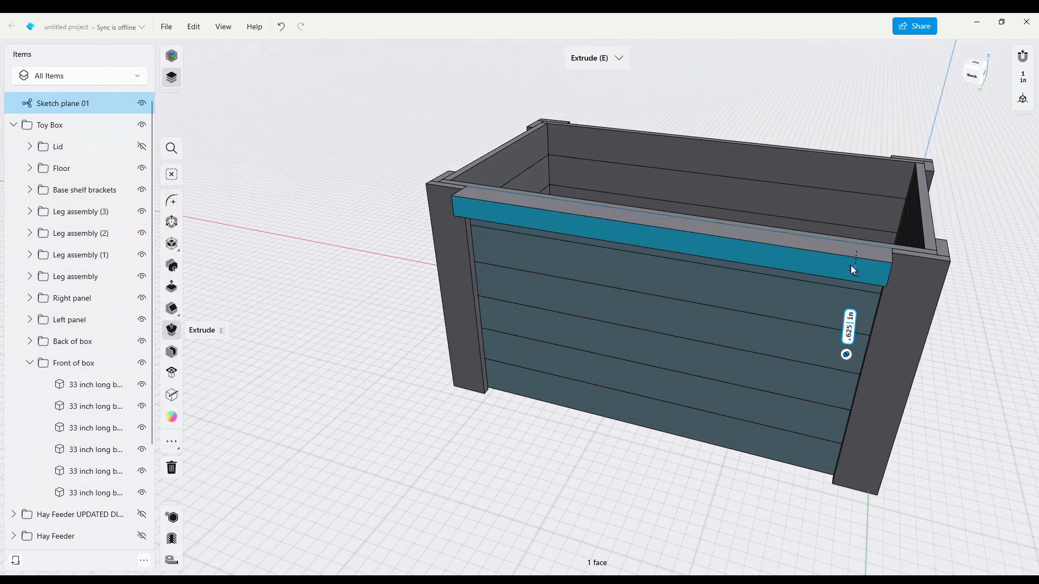
{"action": "key", "text": "Return"}
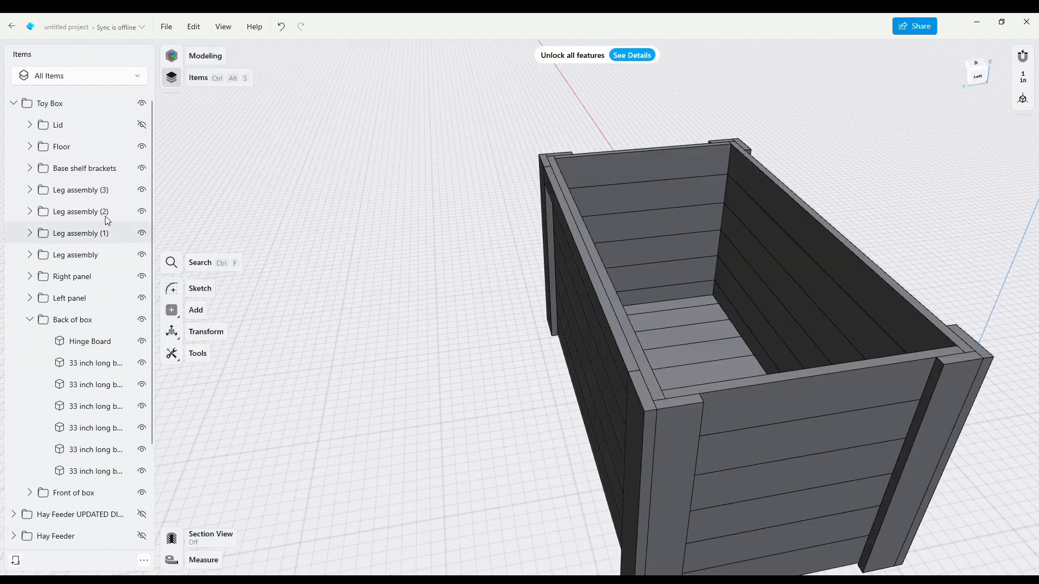
Show the hidden Lid folder on top of the toy box again
{"action": "left_click", "coordinate": [143, 126]}
{"action": "mouse_move", "coordinate": [351, 251]}
{"action": "right_mouse_down"}
{"action": "mouse_move", "coordinate": [336, 226]}
{"action": "mouse_move", "coordinate": [351, 245]}
{"action": "mouse_move", "coordinate": [340, 249]}
{"action": "right_mouse_up"}
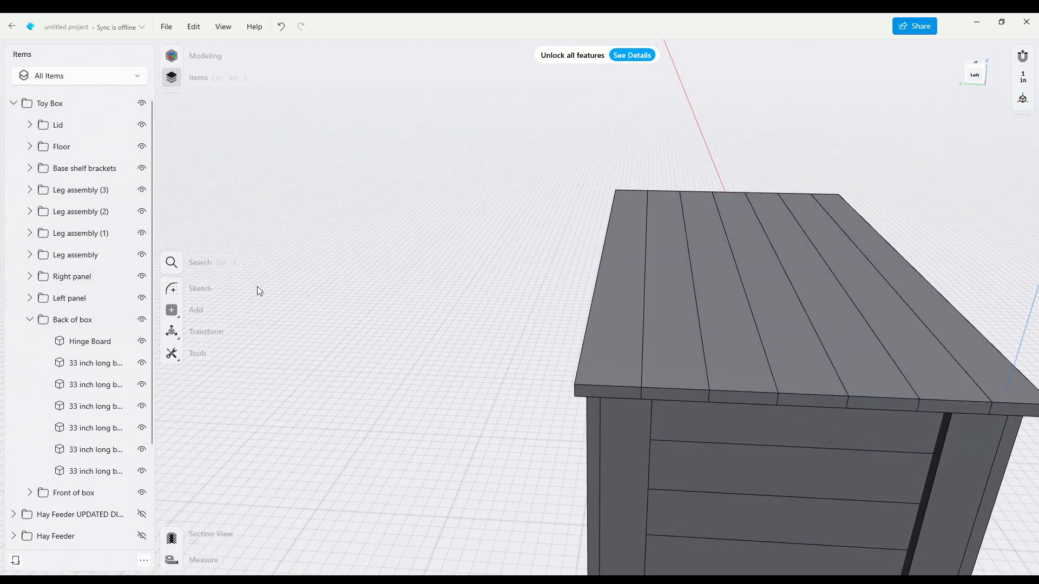
Try to swing the lid upright by rotating it 90° about its own centre
{"action": "left_click", "coordinate": [109, 135]}
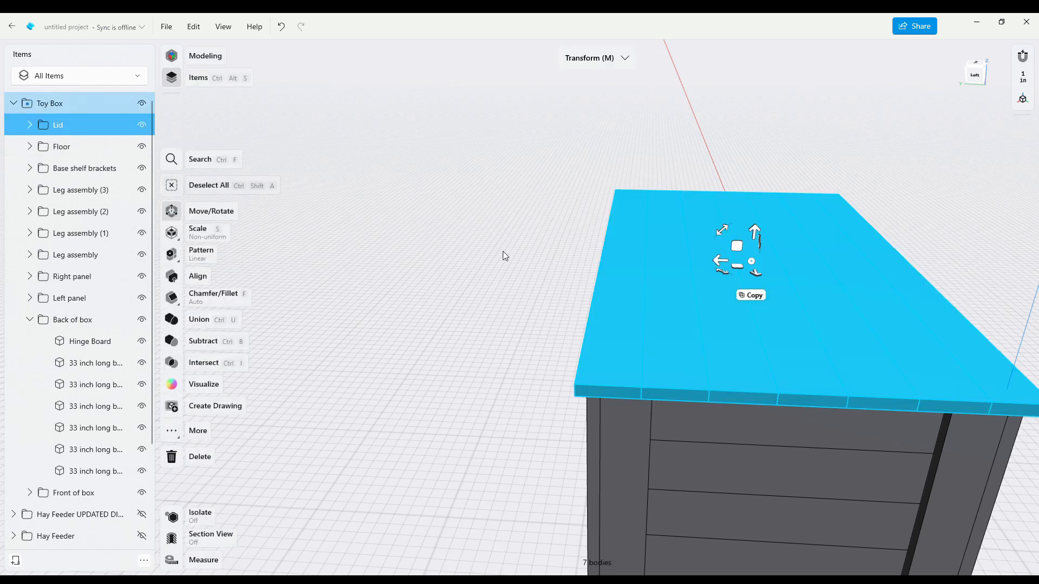
{"action": "left_click", "coordinate": [721, 231]}
{"action": "type", "text": "90"}
{"action": "key", "text": "Return"}
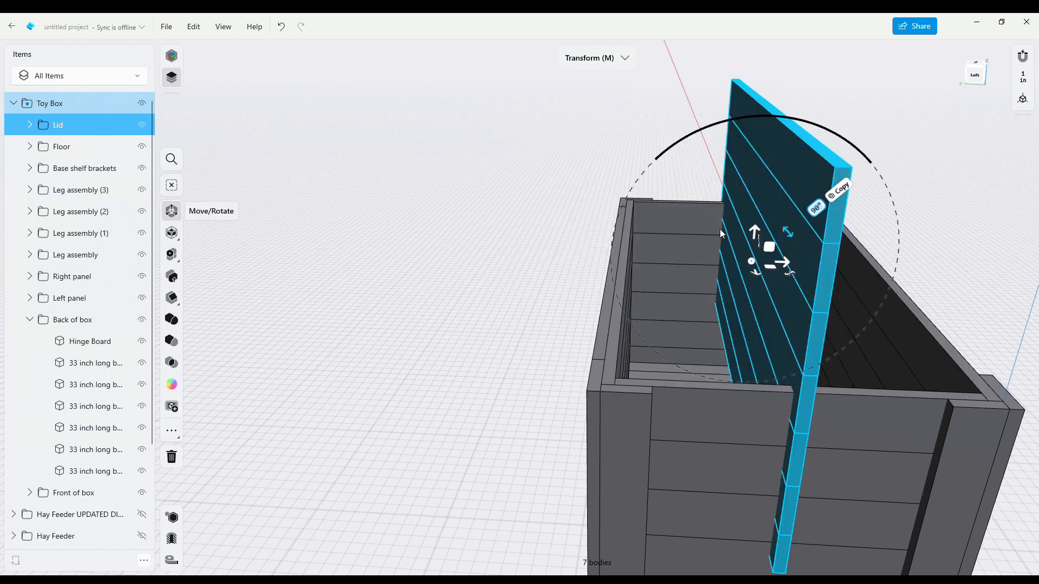
{"action": "key", "text": "ctrl+z"}
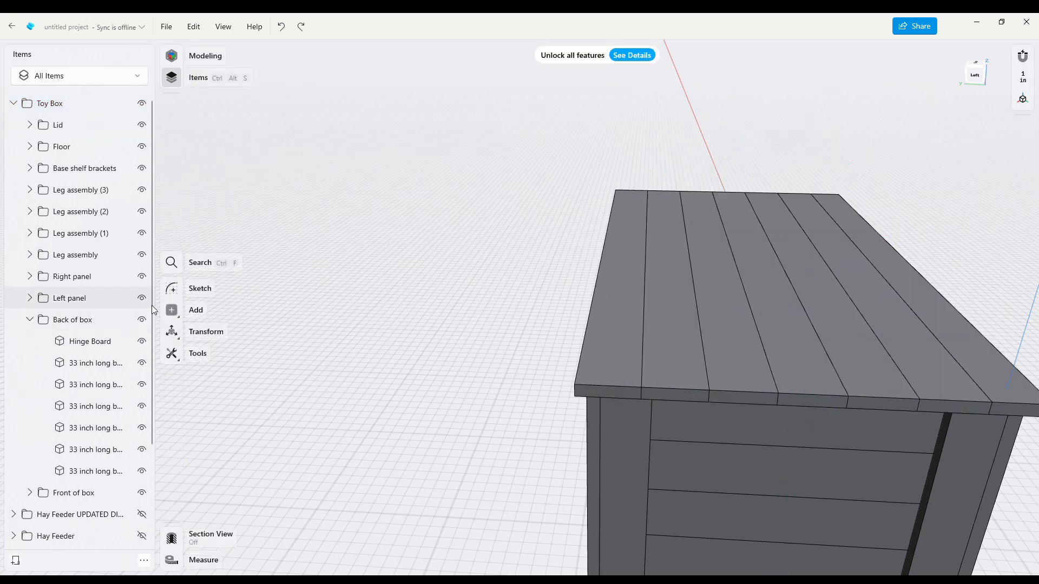
Try to open the lid with Rotate Around Axis, using the hinge board's upper outer edge as the axis
{"action": "right_click_drag", "start_coordinate": [475, 318], "coordinate": [502, 291]}
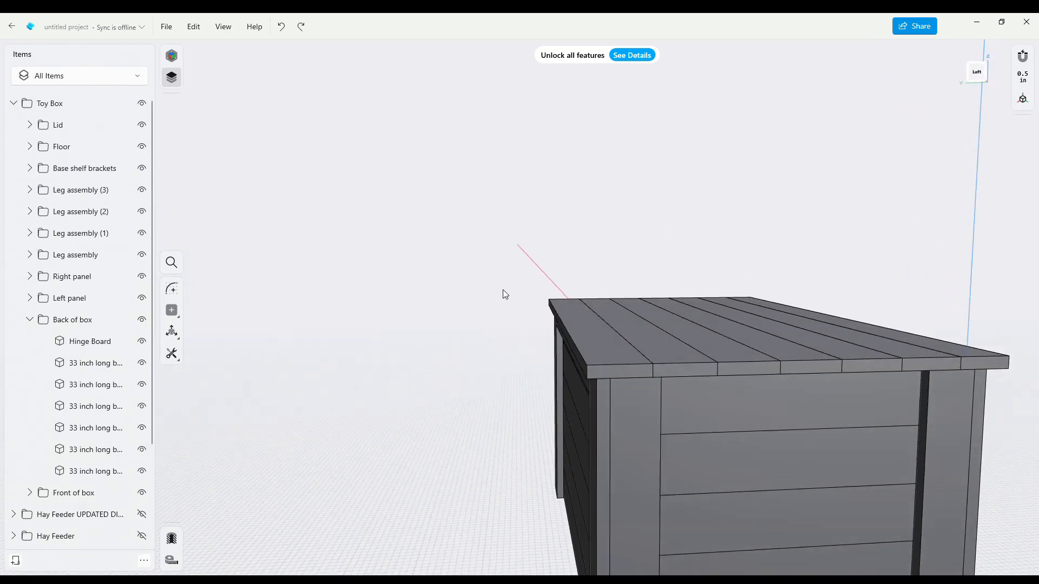
{"action": "left_click", "coordinate": [70, 124]}
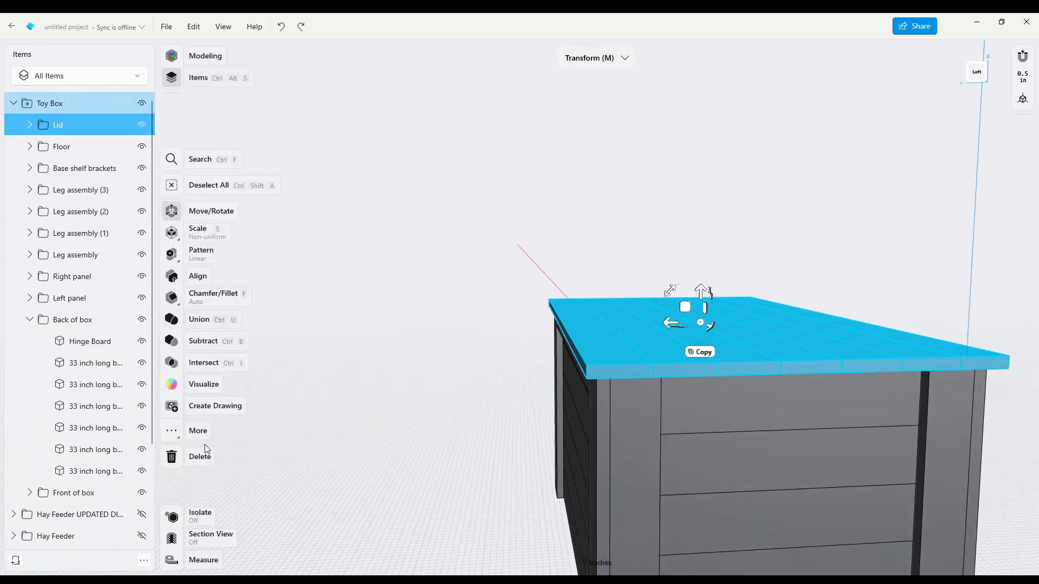
{"action": "left_click", "coordinate": [174, 433]}
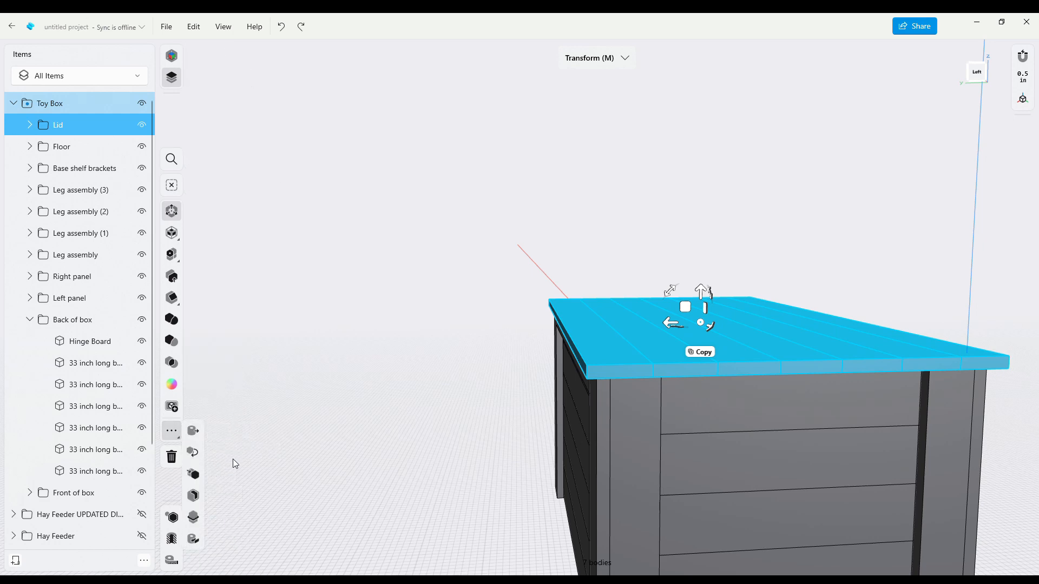
{"action": "left_click", "coordinate": [226, 455]}
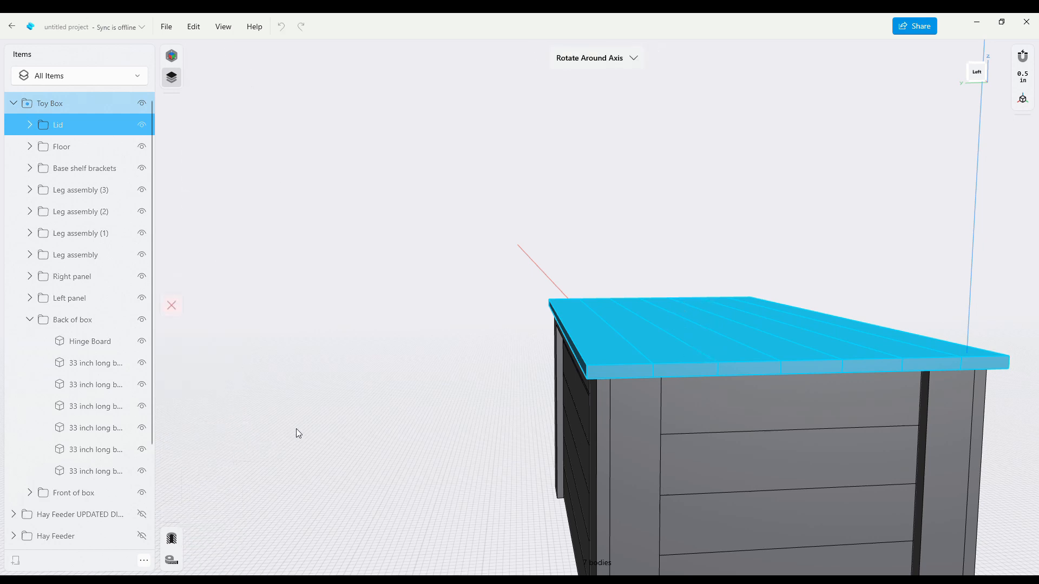
{"action": "right_click_drag", "start_coordinate": [431, 430], "coordinate": [472, 411]}
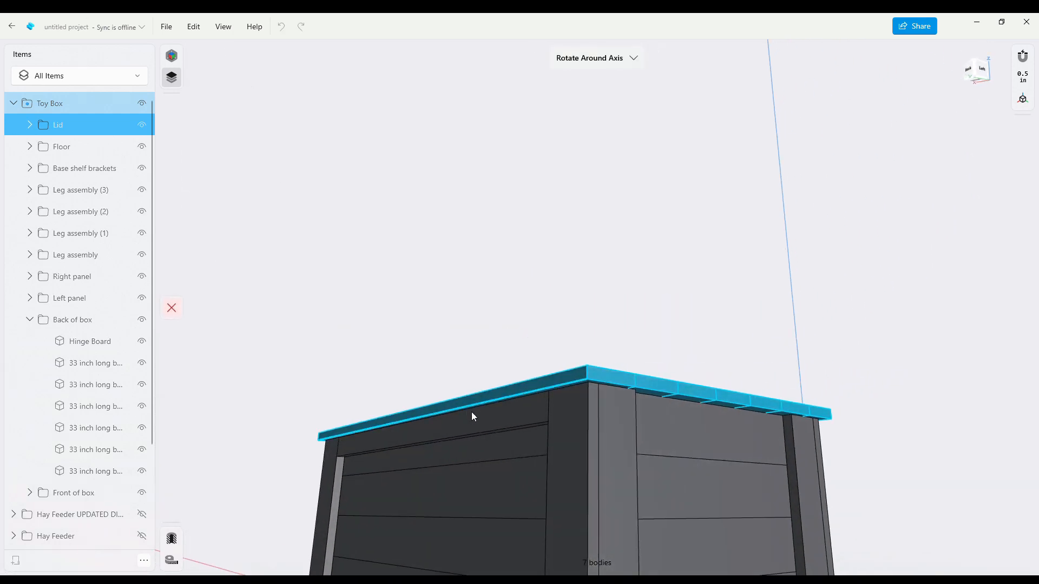
{"action": "left_click", "coordinate": [530, 395]}
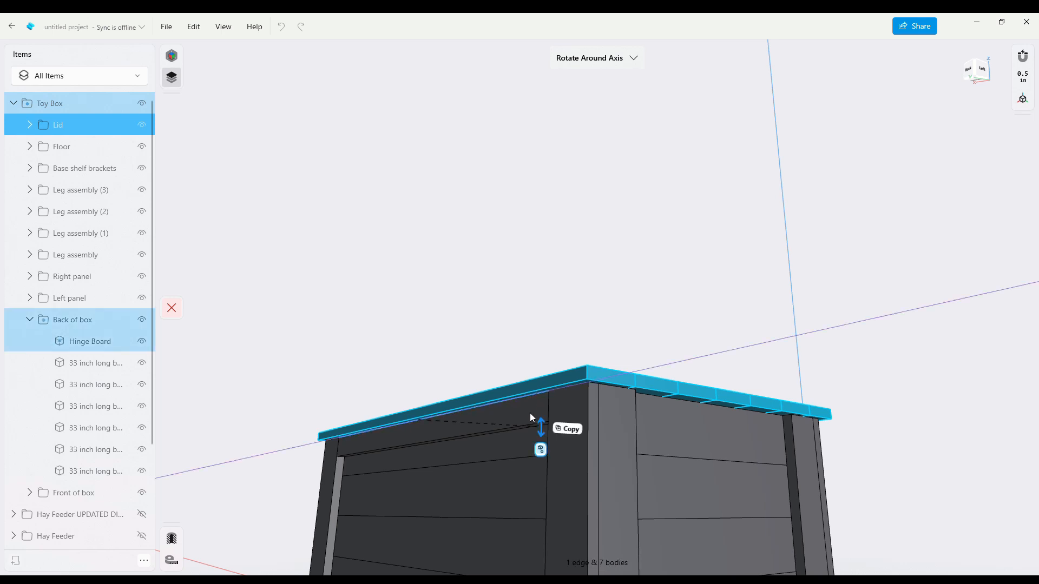
{"action": "left_click", "coordinate": [540, 452]}
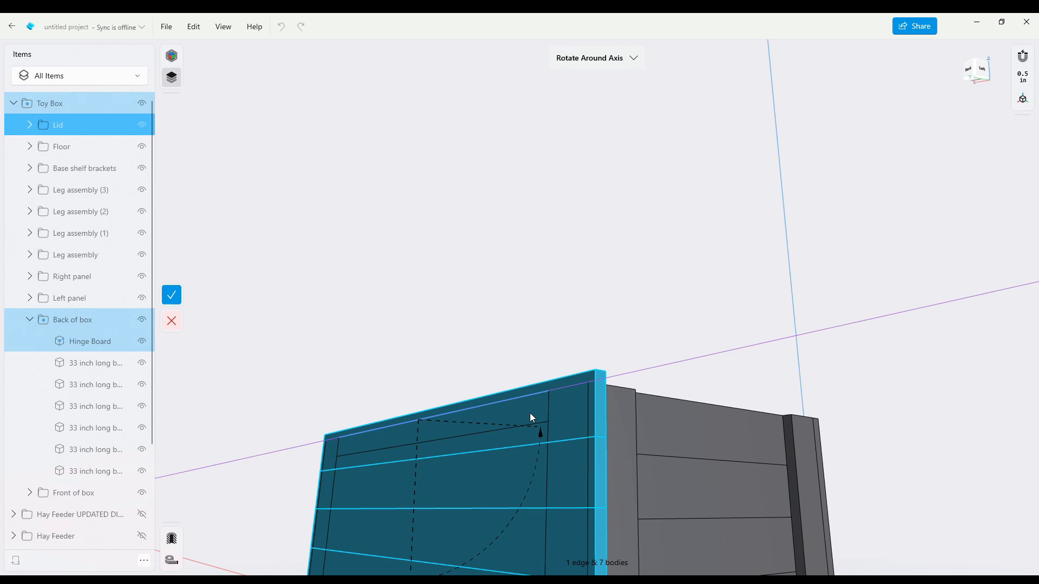
{"action": "left_click", "coordinate": [172, 321]}
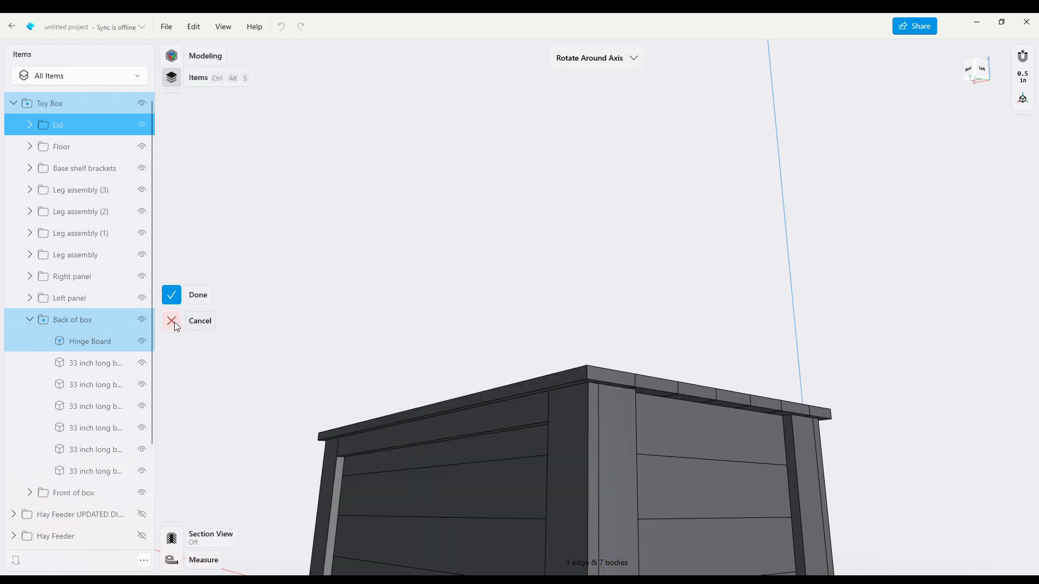
Rotate the lid -90° around the hinge board's upper outer edge so it stands open above the box
{"action": "left_click", "coordinate": [63, 125]}
{"action": "key", "text": "m"}
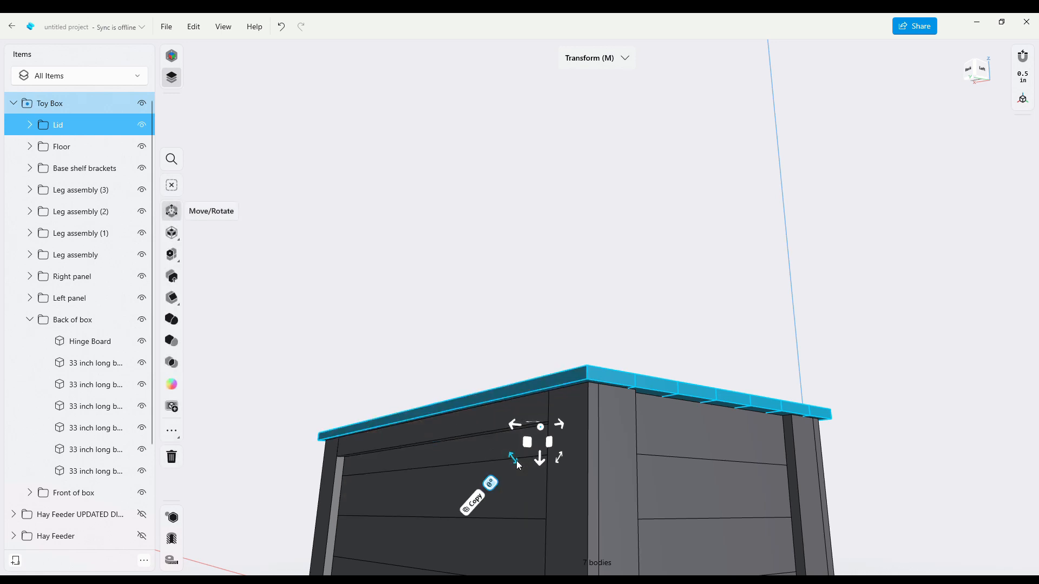
{"action": "left_click", "coordinate": [172, 431]}
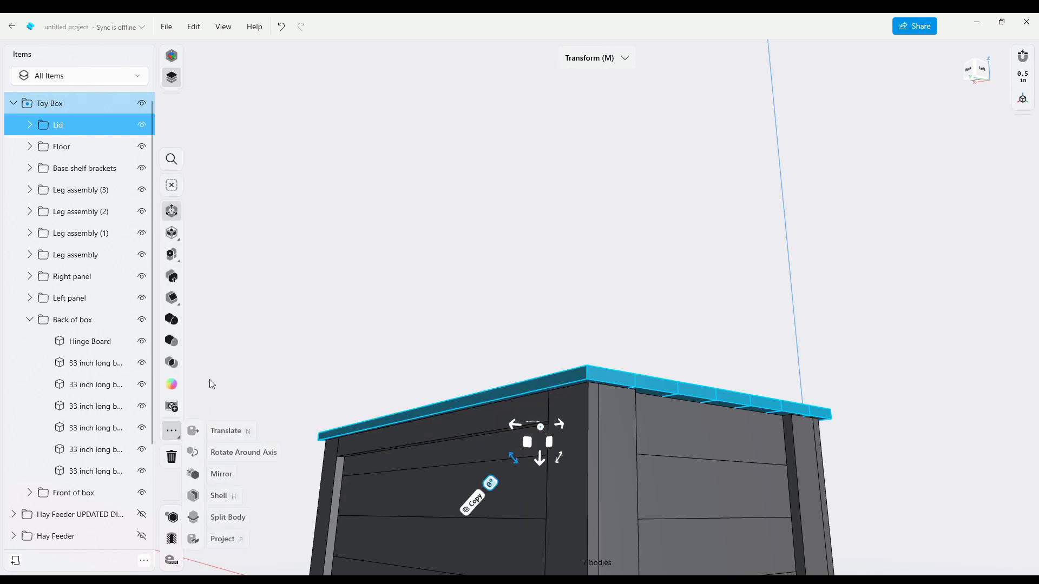
{"action": "left_click", "coordinate": [231, 453]}
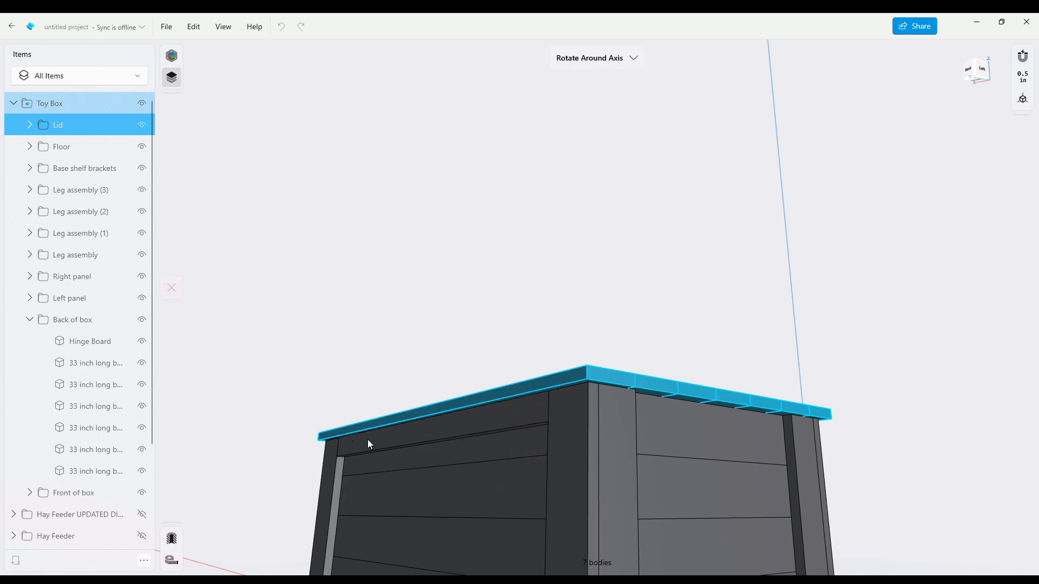
{"action": "left_click", "coordinate": [470, 410]}
{"action": "type", "text": "-90"}
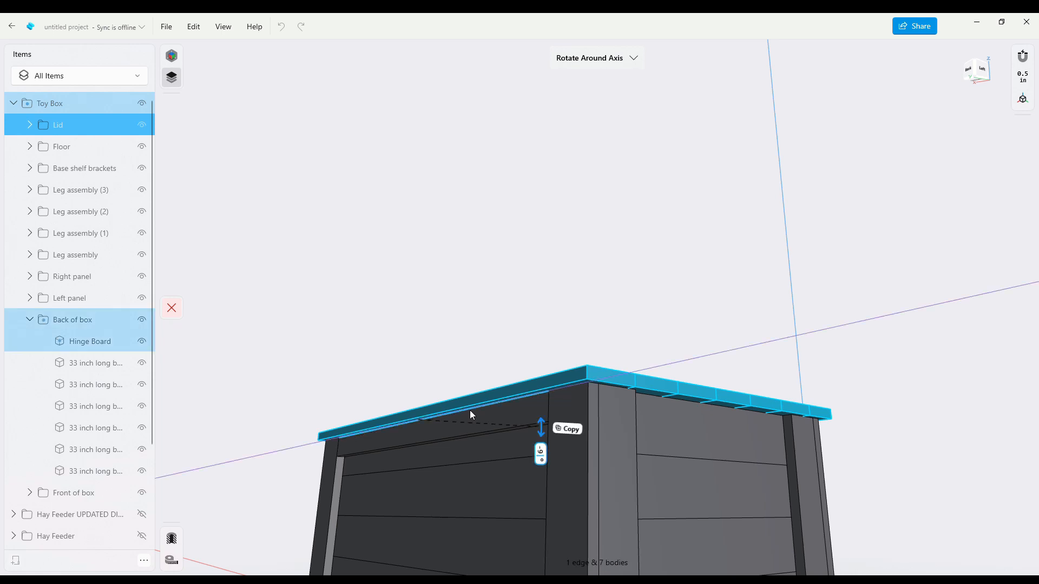
{"action": "key", "text": "Return"}
{"action": "right_click_drag", "start_coordinate": [839, 337], "coordinate": [855, 352]}
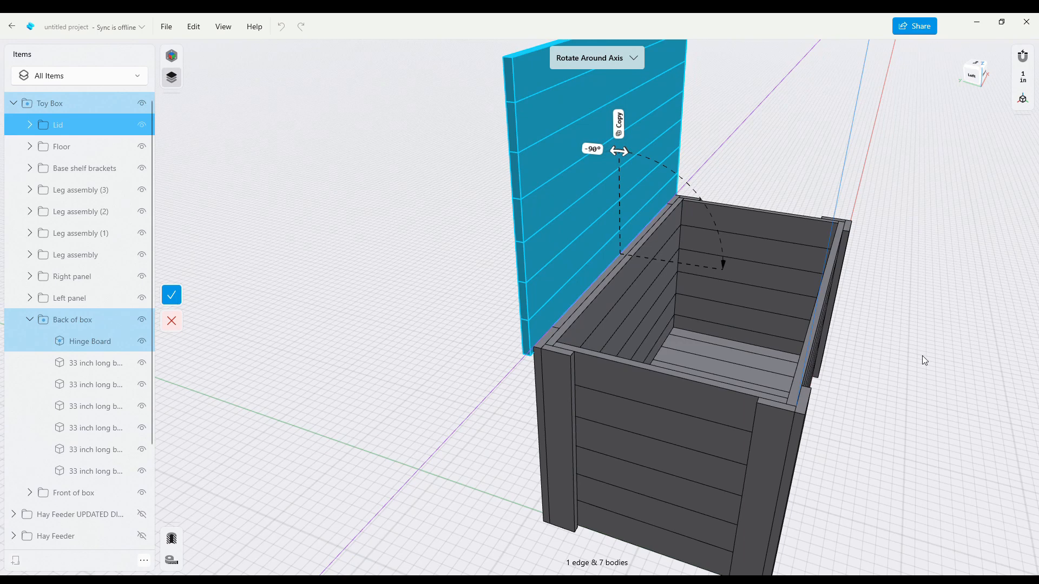
{"action": "key", "text": "Escape"}
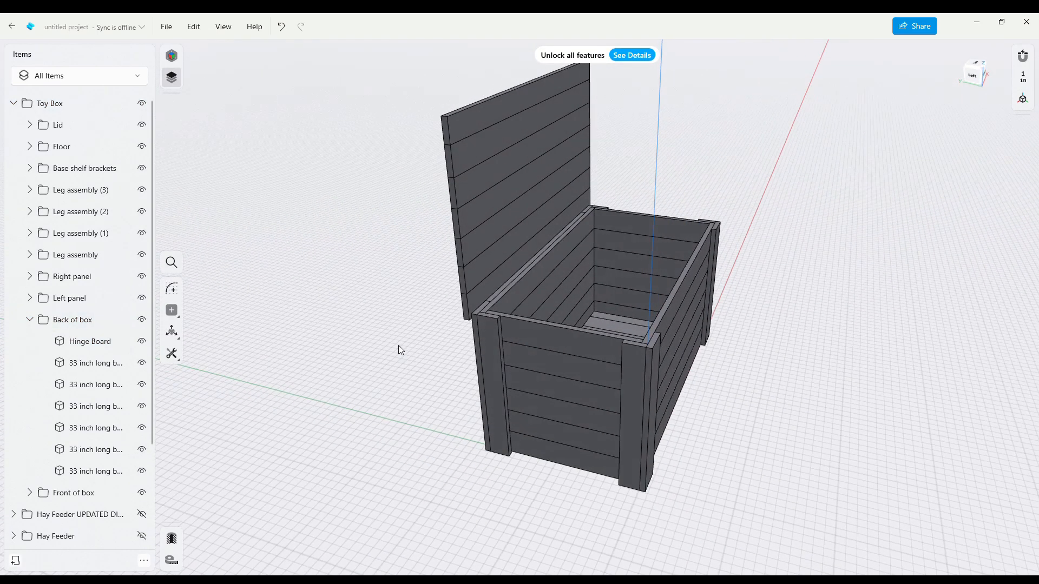
Fillet the inner vertical edges of the two legs on the box's left side with a 0.125 in radius
{"action": "middle_click_drag", "start_coordinate": [422, 320], "coordinate": [398, 351]}
{"action": "scroll", "coordinate": [398, 351], "scroll_direction": "up", "scroll_amount": 5}
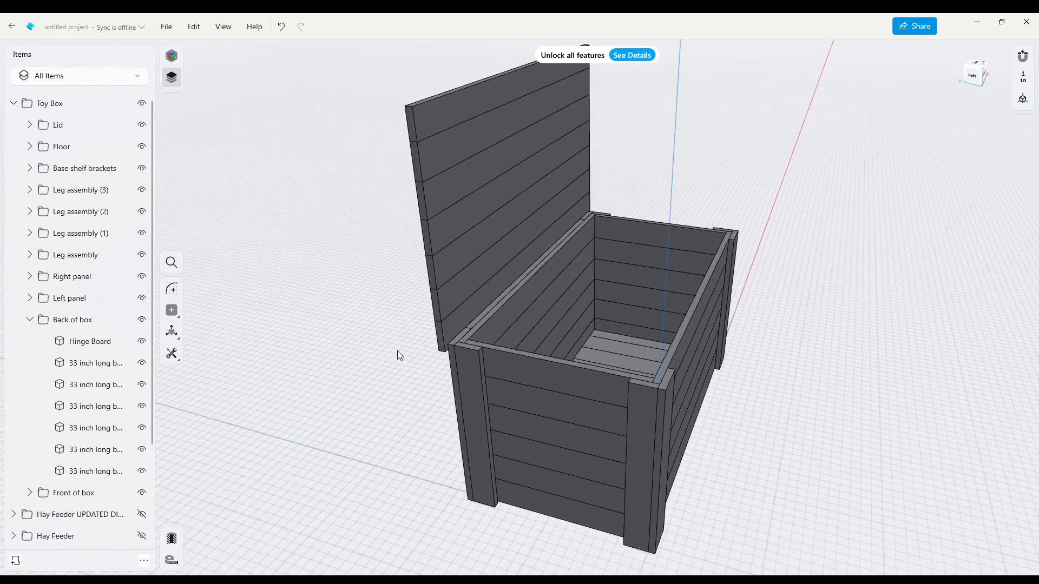
{"action": "scroll", "coordinate": [398, 351], "scroll_direction": "up", "scroll_amount": 2}
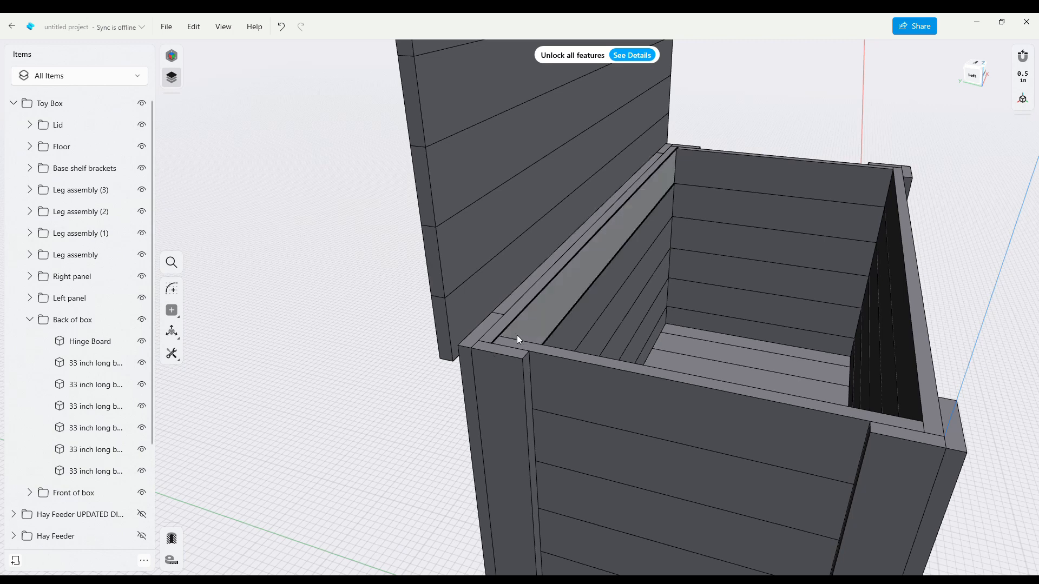
{"action": "left_click", "coordinate": [525, 411]}
{"action": "type", "text": "0.125"}
{"action": "key", "text": "Return"}
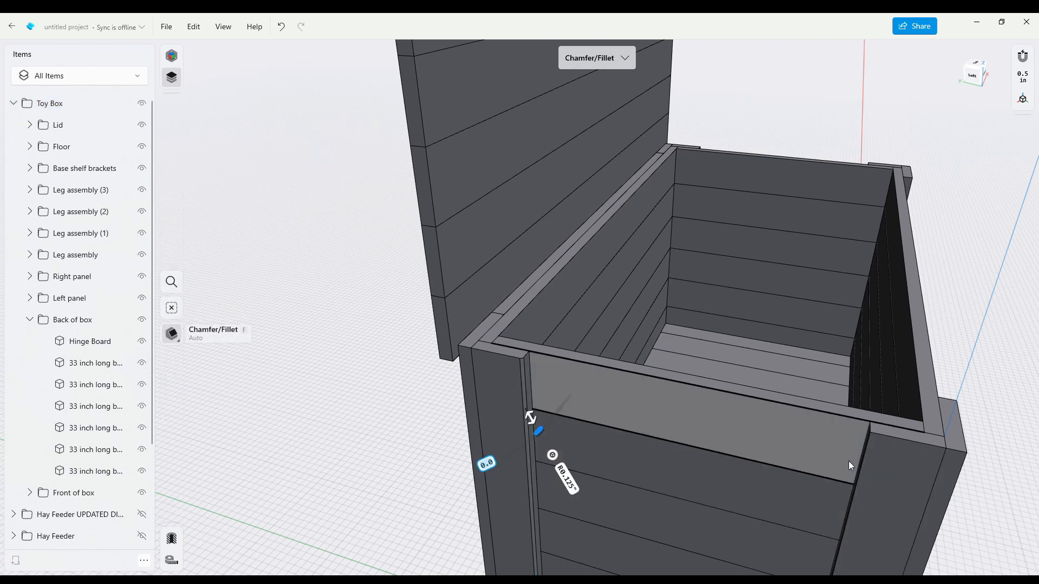
{"action": "left_click", "coordinate": [860, 475]}
{"action": "type", "text": "0.125"}
{"action": "key", "text": "Return"}
Fillet the front-left leg's inner front edge and outer corner at 0.12 in, and the back-left leg's outer corner at 0.125 in
{"action": "right_click_drag", "start_coordinate": [1030, 422], "coordinate": [811, 427]}
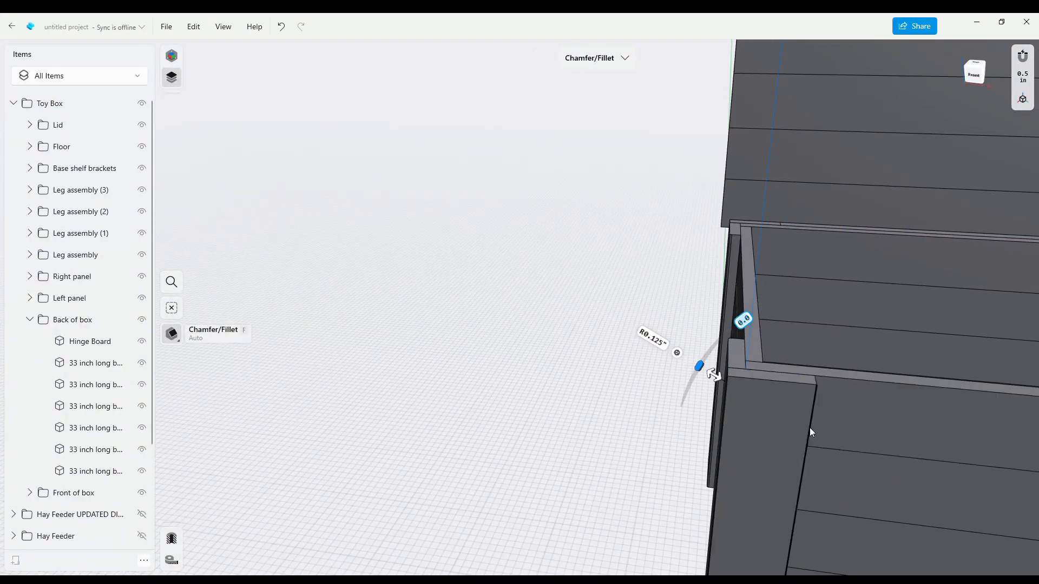
{"action": "left_click", "coordinate": [806, 455]}
{"action": "key", "text": "Return"}
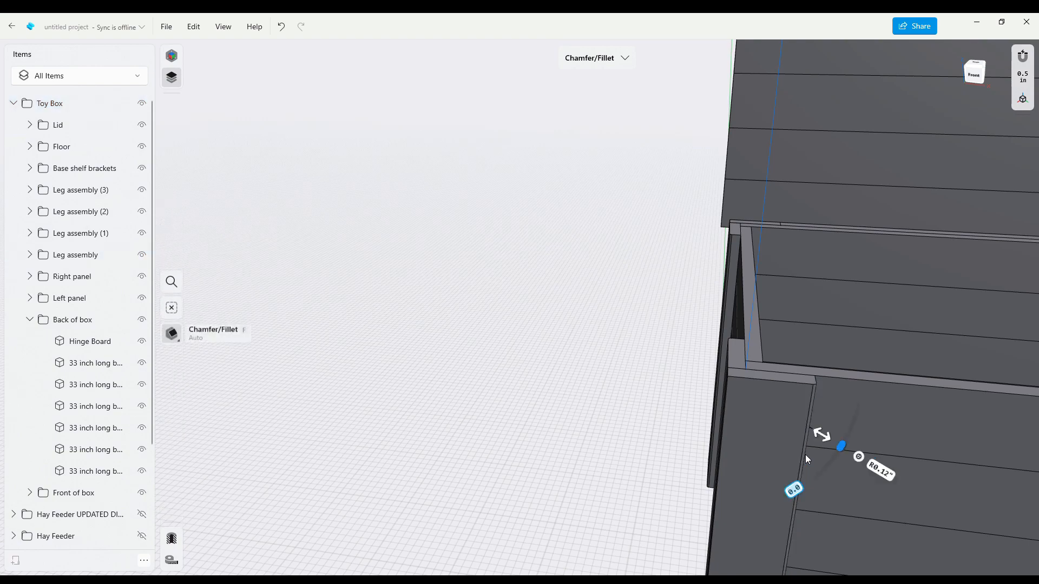
{"action": "right_click_drag", "start_coordinate": [576, 319], "coordinate": [466, 268]}
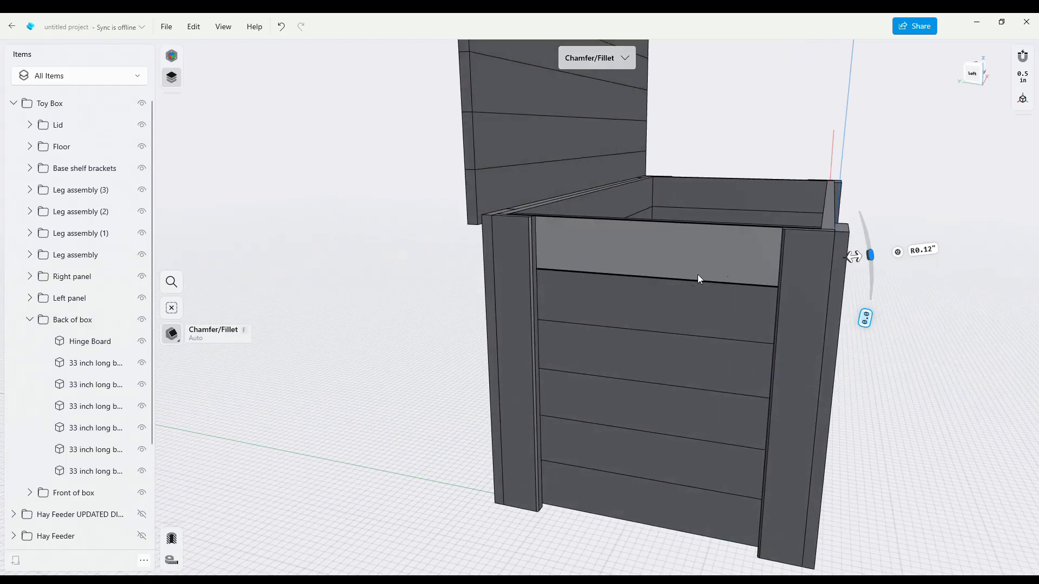
{"action": "left_click", "coordinate": [860, 306]}
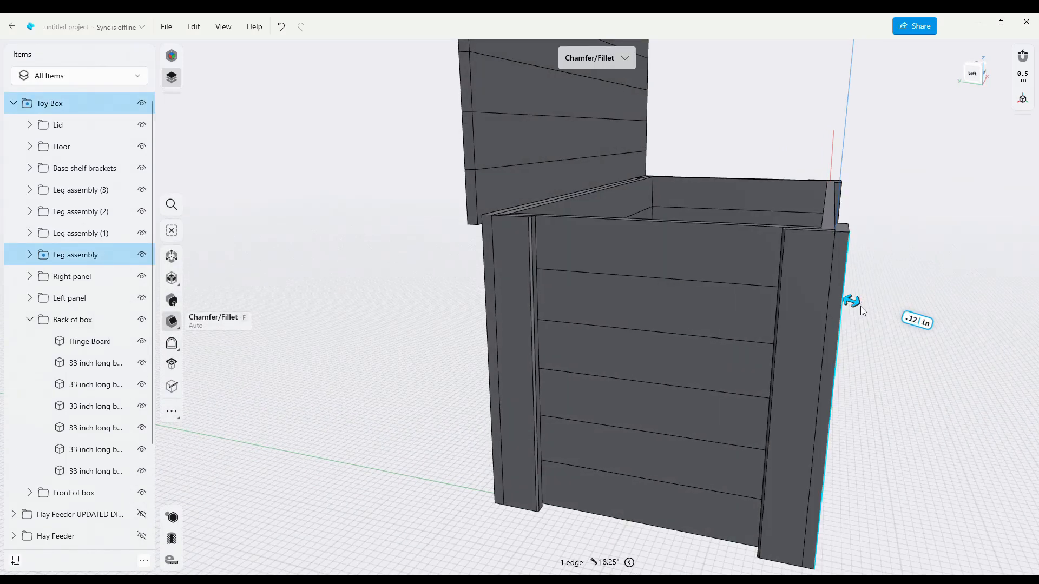
{"action": "left_click", "coordinate": [485, 290]}
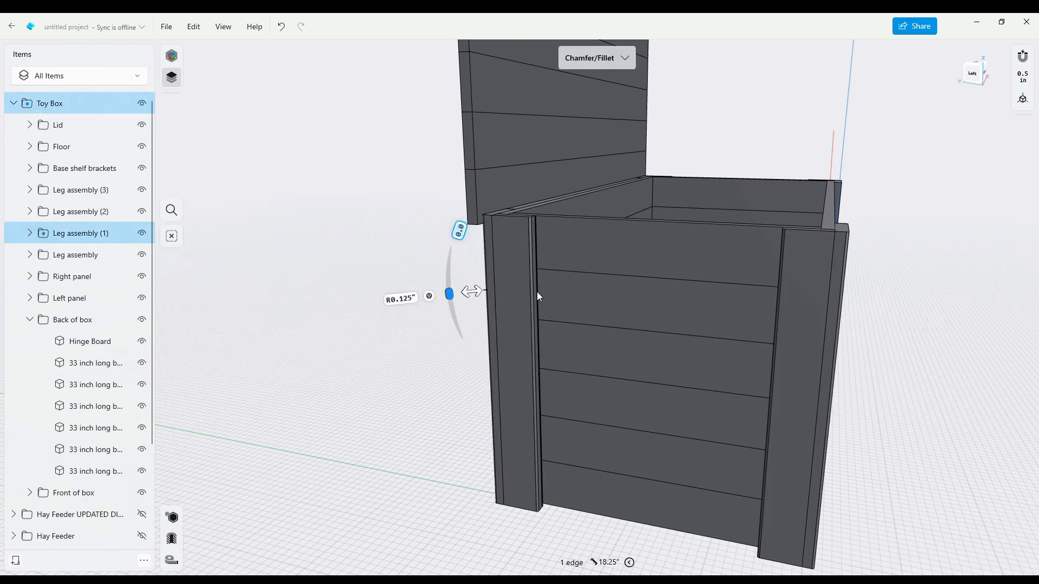
Hide the Lid folder to expose the upper edge of the front panel
{"action": "right_click_drag", "start_coordinate": [441, 313], "coordinate": [524, 293]}
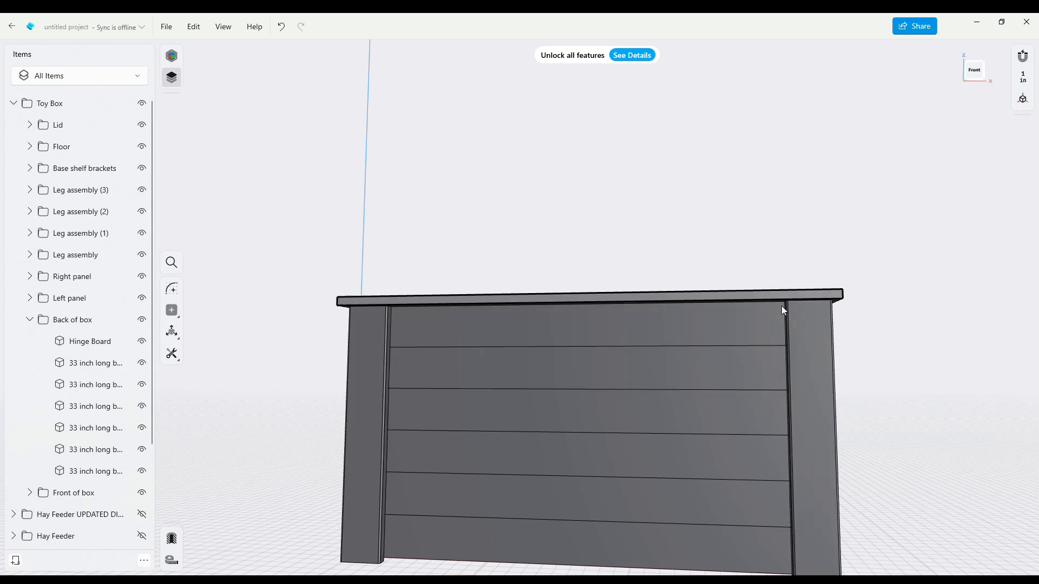
{"action": "left_click", "coordinate": [67, 130]}
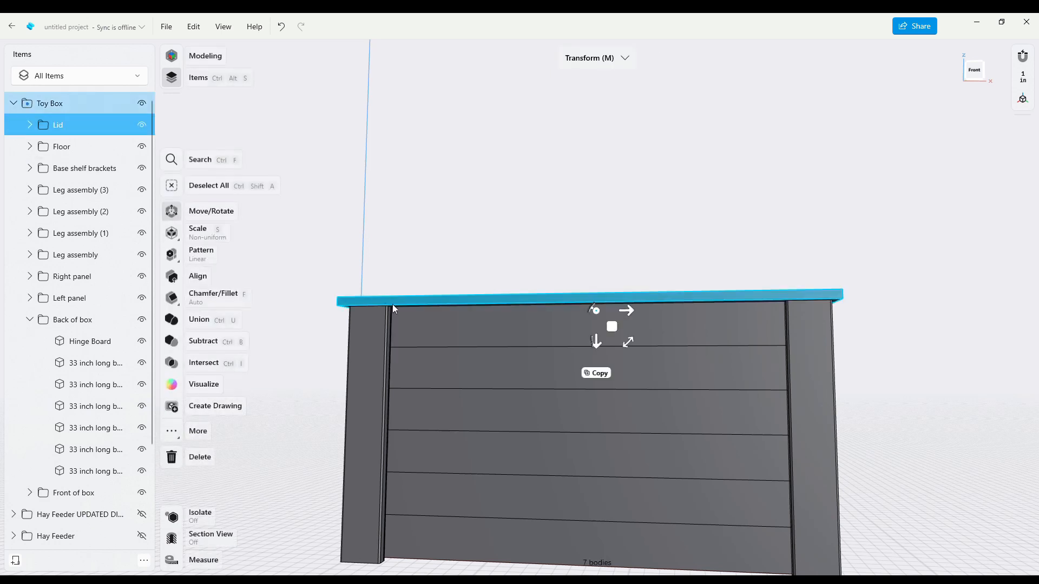
{"action": "left_click", "coordinate": [142, 126]}
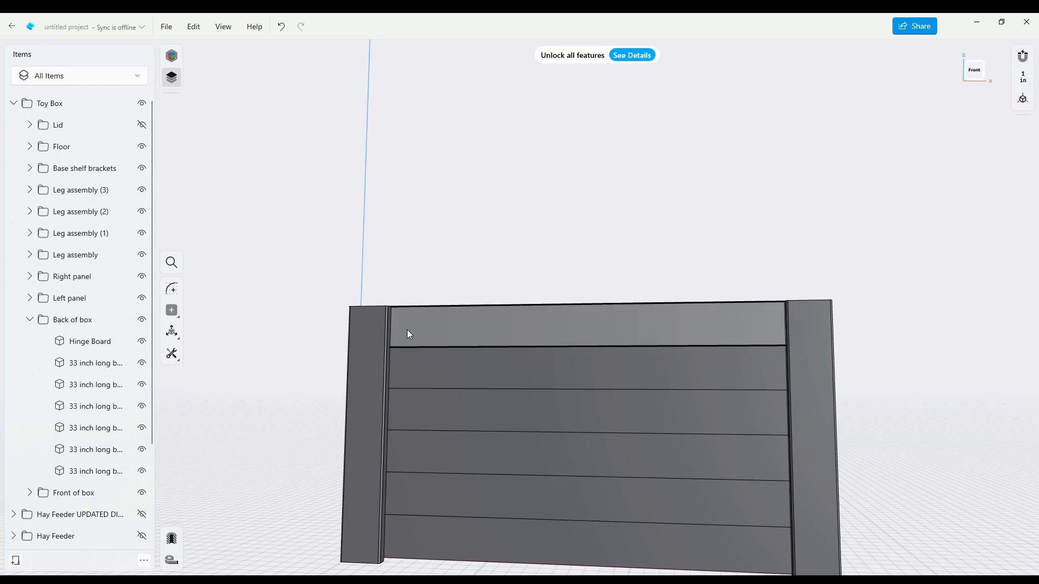
Sketch a 28.25 by 1 in rectangle on the front panel's top board, along its upper edge between the two front legs
{"action": "scroll", "coordinate": [315, 344], "scroll_direction": "up", "scroll_amount": 3}
{"action": "scroll", "coordinate": [313, 341], "scroll_direction": "up", "scroll_amount": 1}
{"action": "right_click_drag", "start_coordinate": [613, 246], "coordinate": [591, 233]}
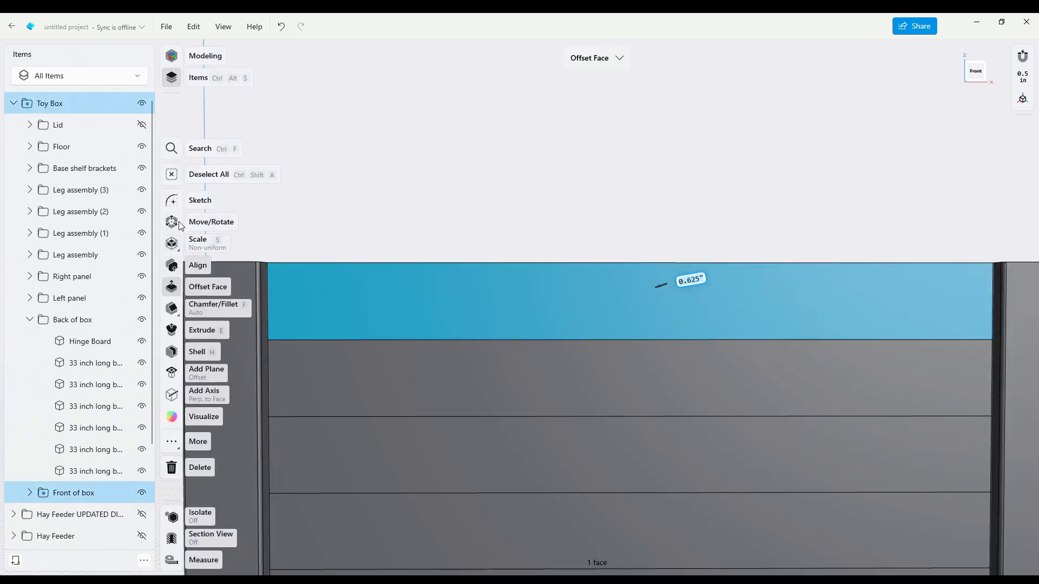
{"action": "left_click", "coordinate": [172, 201]}
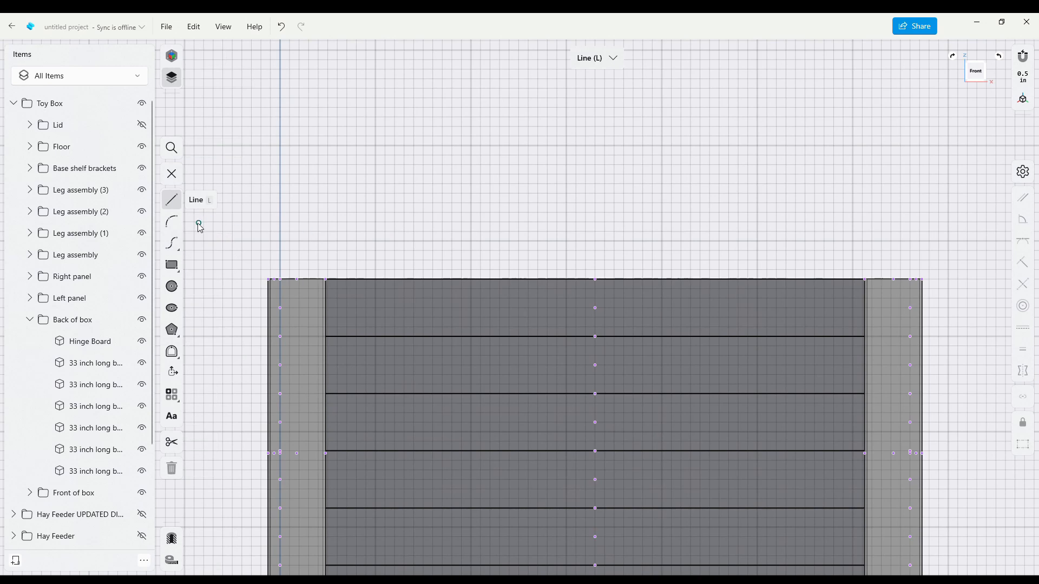
{"action": "left_click", "coordinate": [179, 267]}
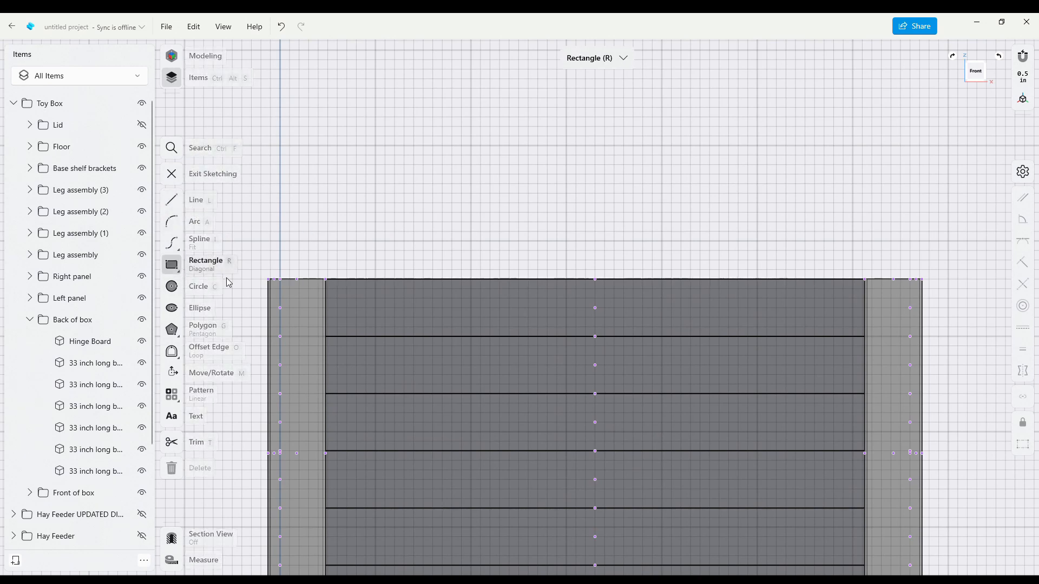
{"action": "left_click", "coordinate": [329, 281]}
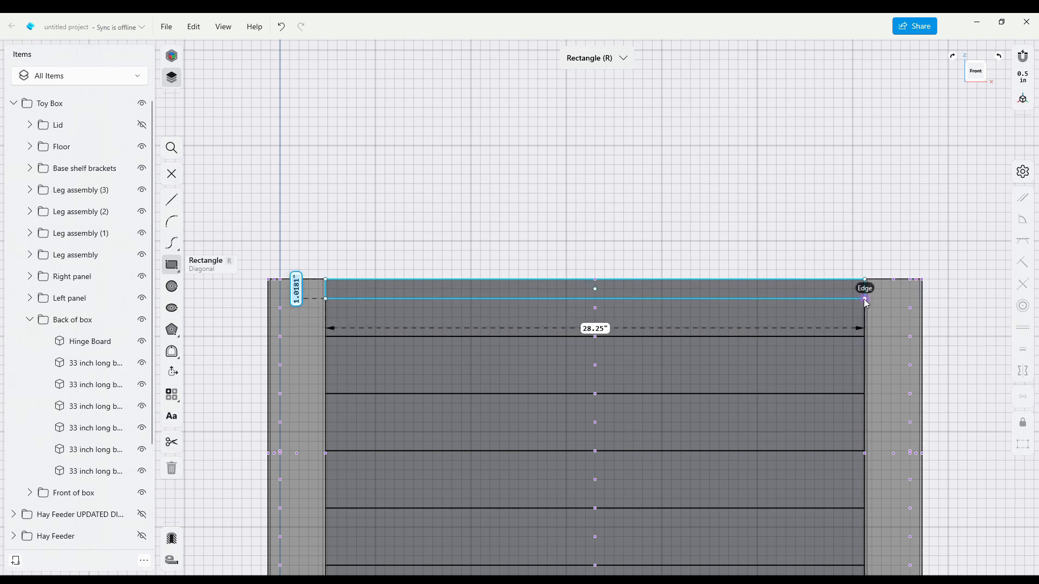
{"action": "type", "text": "1"}
{"action": "key", "text": "Tab"}
{"action": "left_click", "coordinate": [864, 299]}
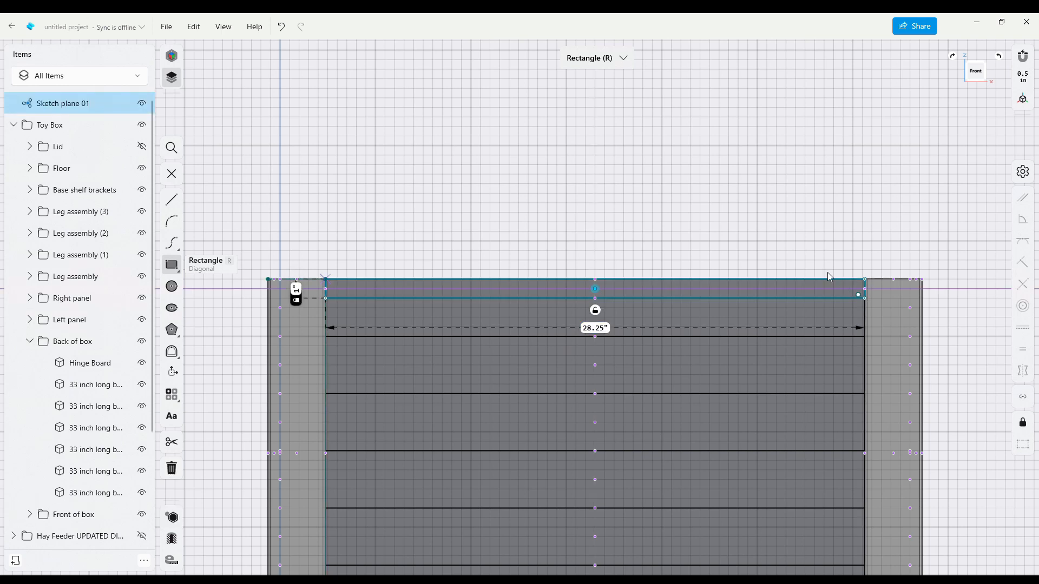
{"action": "right_click_drag", "start_coordinate": [740, 223], "coordinate": [754, 238]}
{"action": "mouse_move", "coordinate": [696, 213]}
{"action": "right_mouse_down"}
{"action": "mouse_move", "coordinate": [725, 239]}
{"action": "mouse_move", "coordinate": [701, 220]}
{"action": "right_mouse_up"}
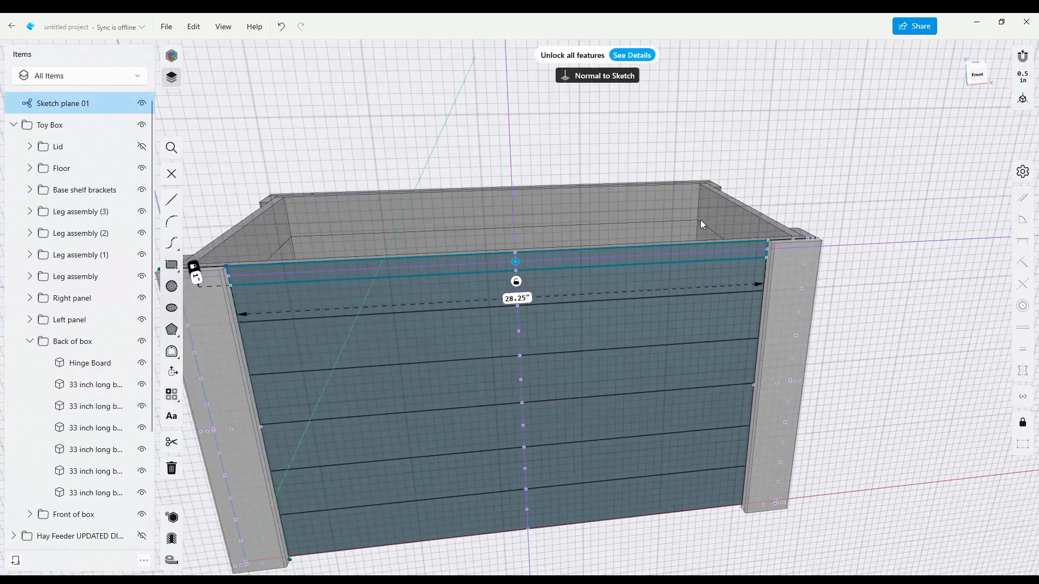
Extrude the sketched strip on the front panel's top board by -1.375 in to cut it away
{"action": "left_click", "coordinate": [657, 258]}
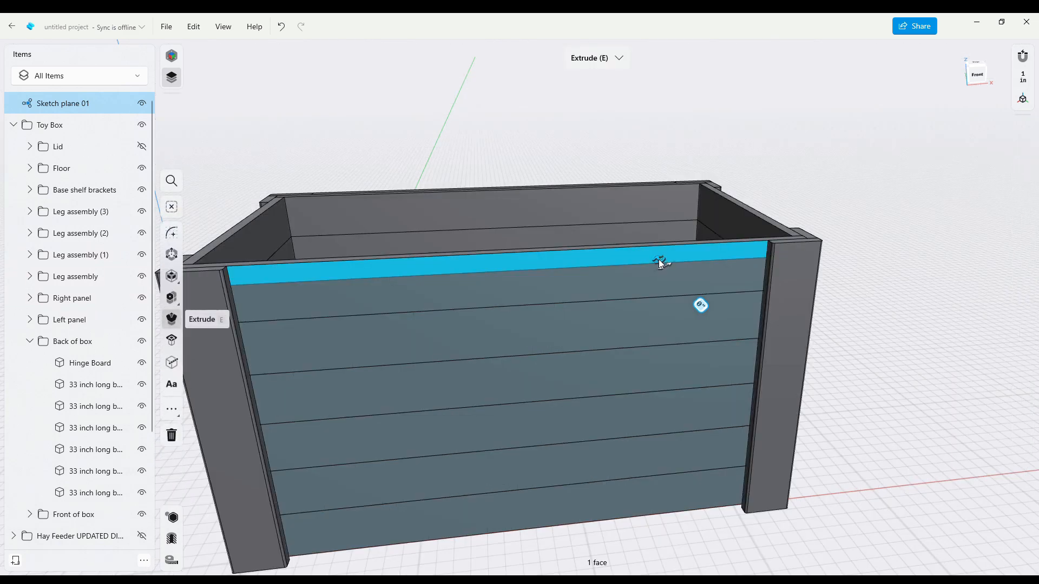
{"action": "left_click_drag", "start_coordinate": [658, 254], "coordinate": [650, 248]}
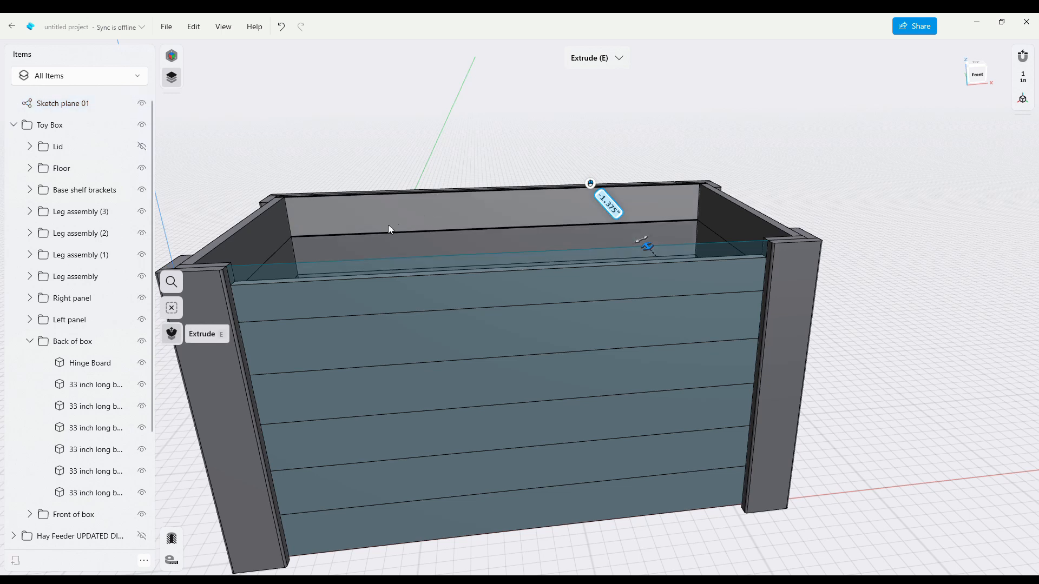
{"action": "left_click", "coordinate": [272, 271]}
{"action": "key", "text": "Delete"}
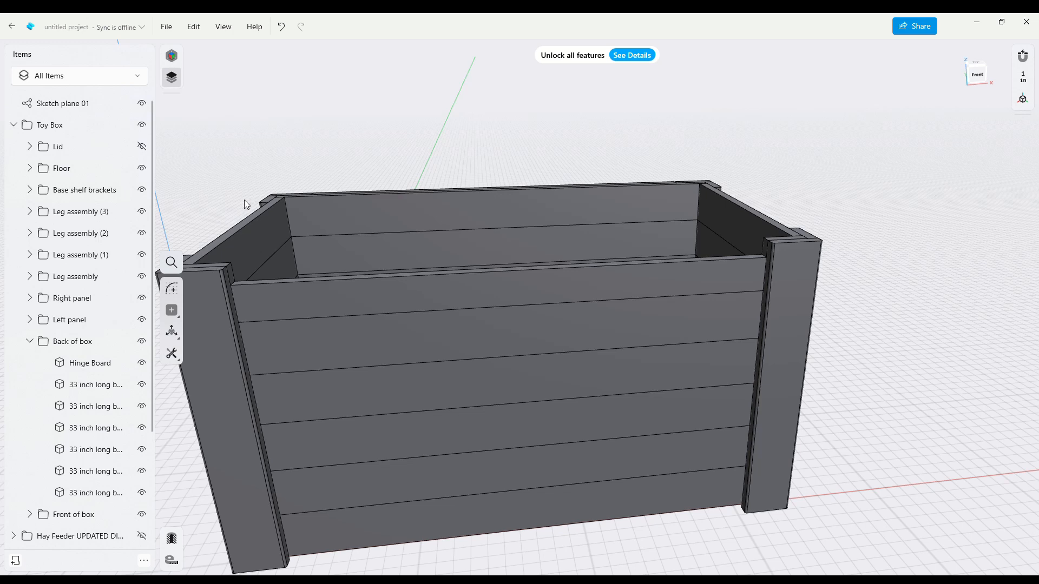
Fillet the corners at both ends of the cut in the front panel's top board, the left one at 0.5 in
{"action": "right_click_drag", "start_coordinate": [245, 200], "coordinate": [219, 219]}
{"action": "middle_click_drag", "start_coordinate": [236, 191], "coordinate": [335, 179]}
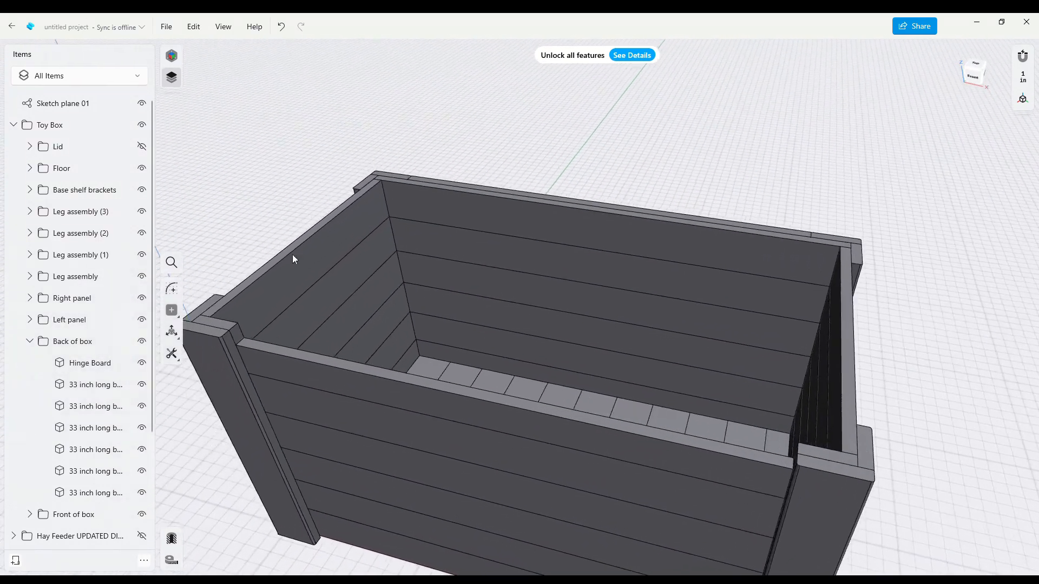
{"action": "left_click", "coordinate": [242, 341]}
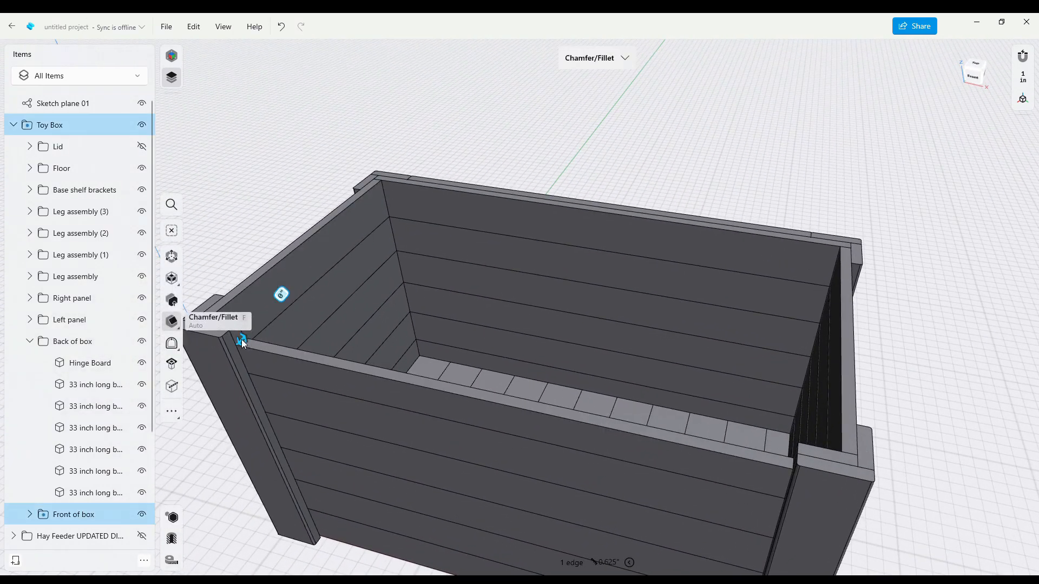
{"action": "left_click_drag", "start_coordinate": [246, 339], "coordinate": [251, 333]}
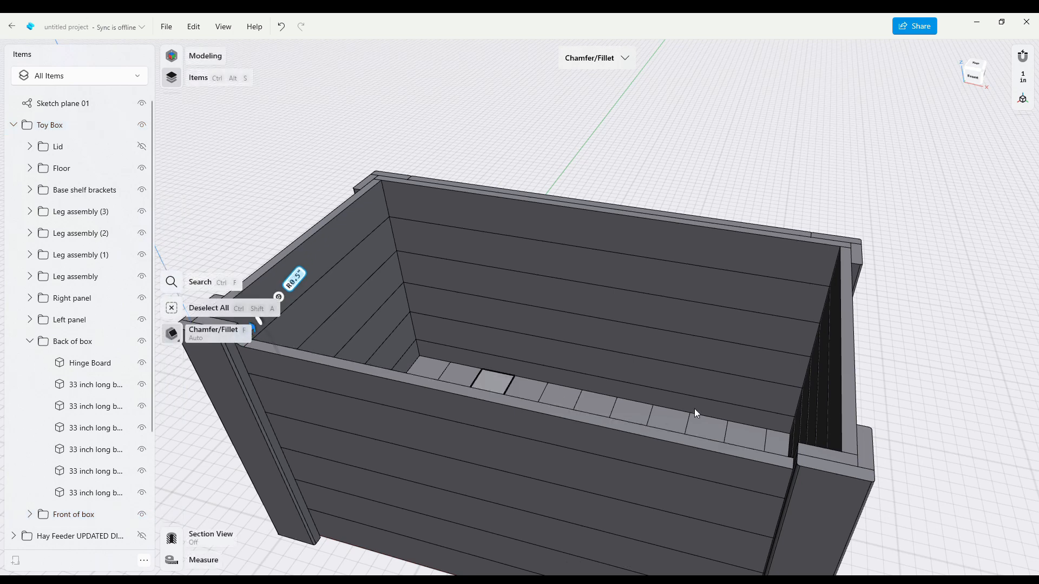
{"action": "middle_click_drag", "start_coordinate": [787, 441], "coordinate": [842, 430]}
{"action": "right_click_drag", "start_coordinate": [964, 388], "coordinate": [946, 424]}
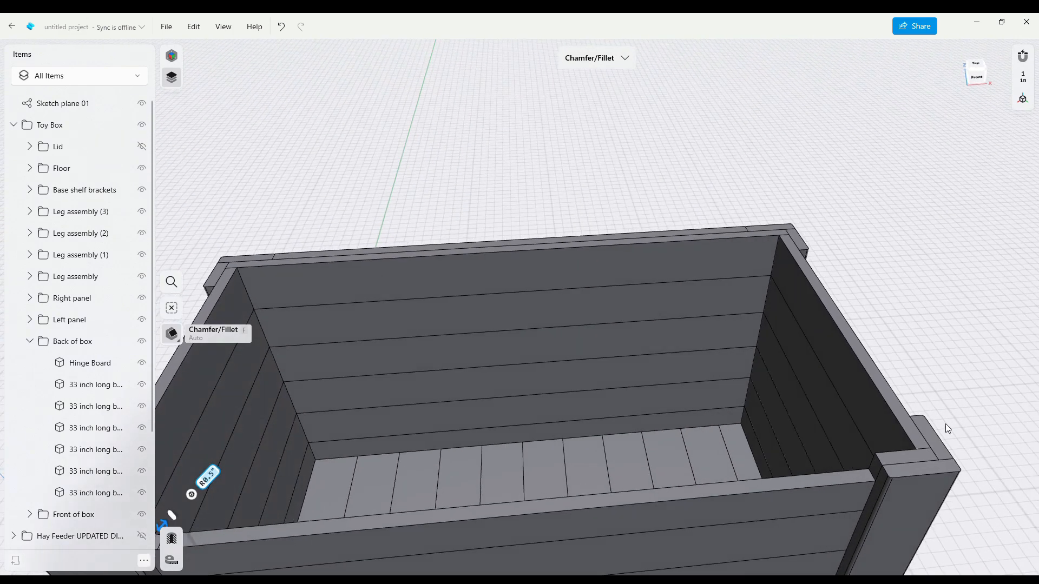
{"action": "left_click", "coordinate": [872, 476]}
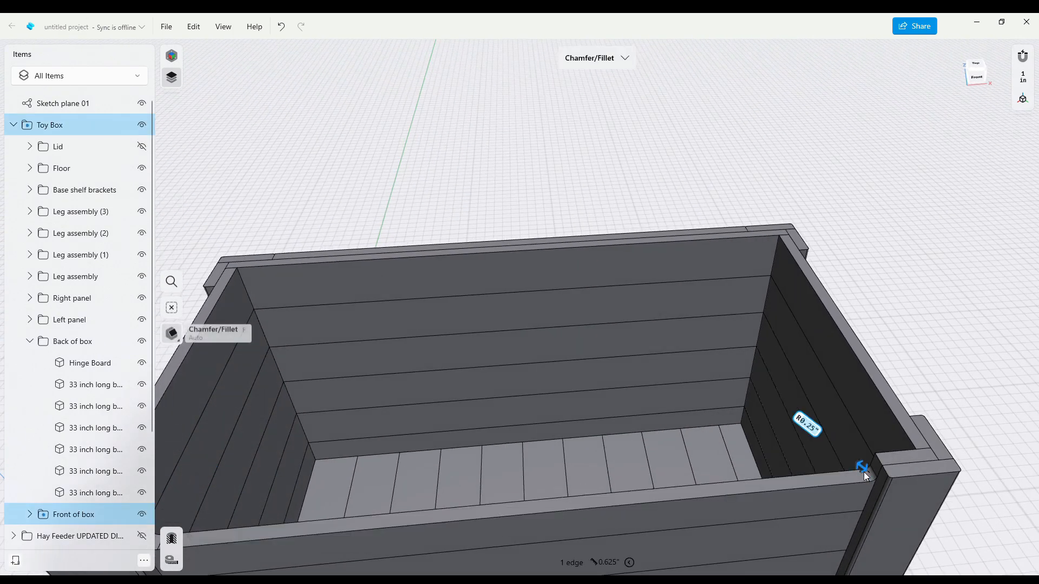
{"action": "left_click_drag", "start_coordinate": [864, 474], "coordinate": [858, 469]}
{"action": "left_click", "coordinate": [933, 392]}
Sketch a 13.1875 by 1 in rectangle along the upper edge of the left panel's top board, between its two legs
{"action": "right_click_drag", "start_coordinate": [995, 477], "coordinate": [990, 418]}
{"action": "right_click_drag", "start_coordinate": [549, 455], "coordinate": [586, 359]}
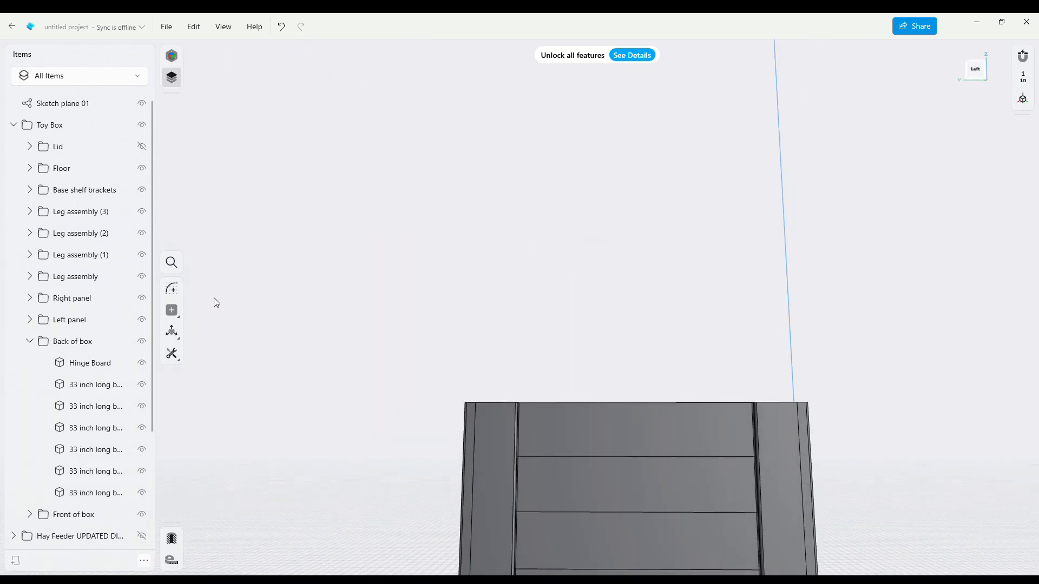
{"action": "left_click", "coordinate": [174, 295]}
{"action": "left_click", "coordinate": [602, 439]}
{"action": "key", "text": "r"}
{"action": "left_click", "coordinate": [346, 252]}
{"action": "left_click", "coordinate": [843, 290]}
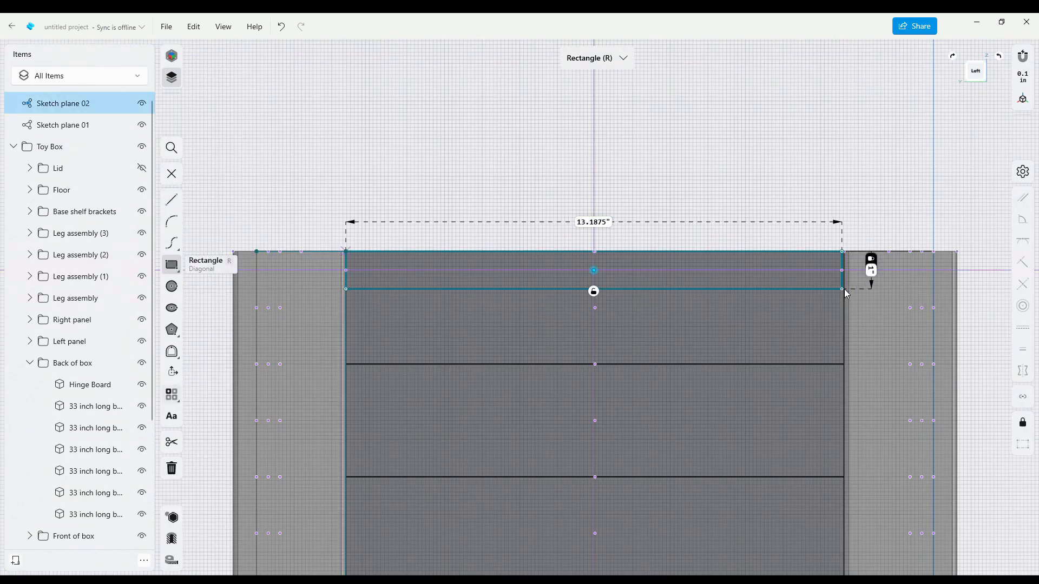
{"action": "key", "text": "Escape"}
Extrude the sketched rectangle inward to cut the strip off the left panel's top board
{"action": "right_click_drag", "start_coordinate": [831, 254], "coordinate": [791, 261]}
{"action": "left_click", "coordinate": [792, 261]}
{"action": "left_click_drag", "start_coordinate": [801, 270], "coordinate": [837, 271]}
{"action": "key", "text": "Escape"}
Fillet the two end corners of the left panel's cut with a 0.5 in radius
{"action": "left_click", "coordinate": [843, 267]}
{"action": "left_click", "coordinate": [828, 278]}
{"action": "type", "text": ".5"}
{"action": "left_click", "coordinate": [380, 250]}
{"action": "type", "text": ".5"}
Fillet the inner and outer top edges of the left panel's cut with a 0.125 in radius
{"action": "left_click", "coordinate": [667, 275]}
{"action": "type", "text": ".125"}
{"action": "left_click", "coordinate": [570, 258]}
{"action": "type", "text": ".125"}
{"action": "key", "text": "Return"}
{"action": "right_click_drag", "start_coordinate": [569, 260], "coordinate": [820, 372]}
{"action": "scroll", "coordinate": [820, 373], "scroll_direction": "down", "scroll_amount": 3}
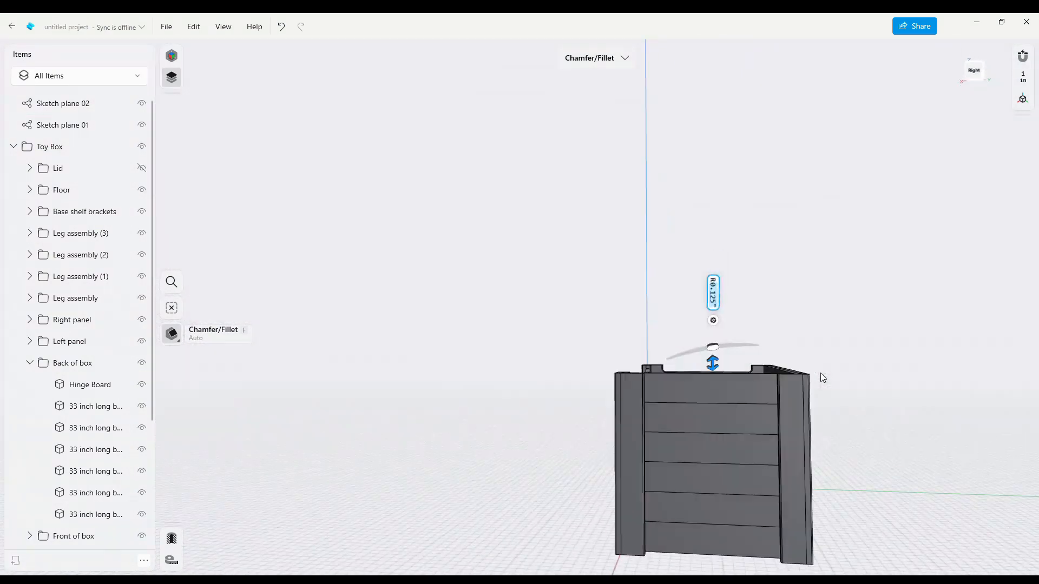
{"action": "left_click", "coordinate": [698, 391]}
{"action": "key", "text": "Escape"}
Sketch a rectangle along the upper edge of the right panel's top board, spanning between its two legs
{"action": "right_click_drag", "start_coordinate": [697, 391], "coordinate": [745, 302]}
{"action": "scroll", "coordinate": [671, 374], "scroll_direction": "up", "scroll_amount": 5}
{"action": "left_click", "coordinate": [671, 373]}
{"action": "key", "text": "r"}
{"action": "left_click", "coordinate": [346, 251]}
{"action": "left_click", "coordinate": [844, 289]}
{"action": "key", "text": "Escape"}
Extrude the right panel's sketched rectangle by -1.75 in to cut the strip off its top board
{"action": "left_click", "coordinate": [699, 268]}
{"action": "right_click_drag", "start_coordinate": [700, 232], "coordinate": [709, 292]}
{"action": "left_click_drag", "start_coordinate": [696, 279], "coordinate": [679, 239]}
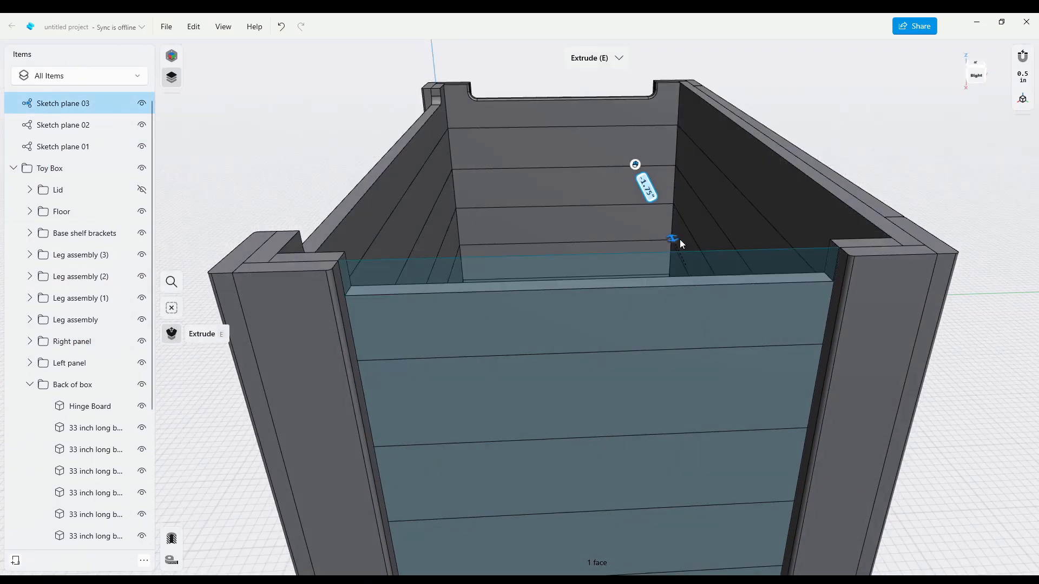
{"action": "key", "text": "Escape"}
Fillet the two end corners of the cut in the right panel's top board
{"action": "left_click", "coordinate": [834, 264]}
{"action": "key", "text": "Escape"}
{"action": "left_click", "coordinate": [826, 274]}
{"action": "left_click", "coordinate": [348, 291]}
{"action": "left_click_drag", "start_coordinate": [361, 276], "coordinate": [379, 259]}
Fillet the inner and outer top edges of the right panel's cut with a 0.125 in radius
{"action": "left_click", "coordinate": [425, 293]}
{"action": "left_click", "coordinate": [437, 283]}
{"action": "left_click_drag", "start_coordinate": [424, 303], "coordinate": [439, 254]}
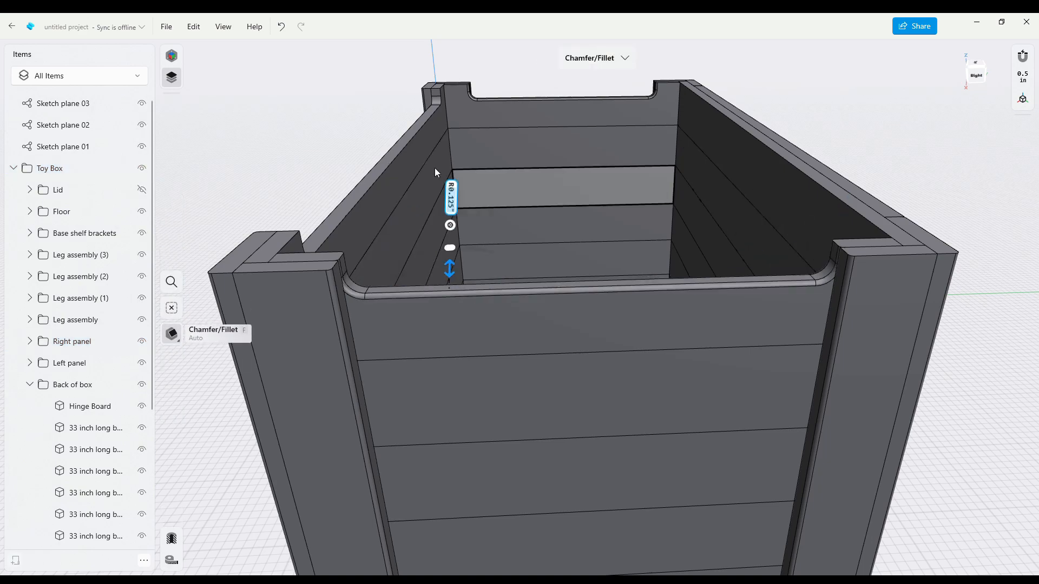
Fillet the inner and outer top edges of the front panel's cut
{"action": "left_click", "coordinate": [385, 171]}
{"action": "left_click", "coordinate": [368, 172]}
{"action": "left_click_drag", "start_coordinate": [362, 166], "coordinate": [373, 178]}
{"action": "key", "text": "Escape"}
Delete the three leftover sketch planes from the project
{"action": "right_click_drag", "start_coordinate": [238, 163], "coordinate": [398, 181]}
{"action": "scroll", "coordinate": [399, 180], "scroll_direction": "down", "scroll_amount": 5}
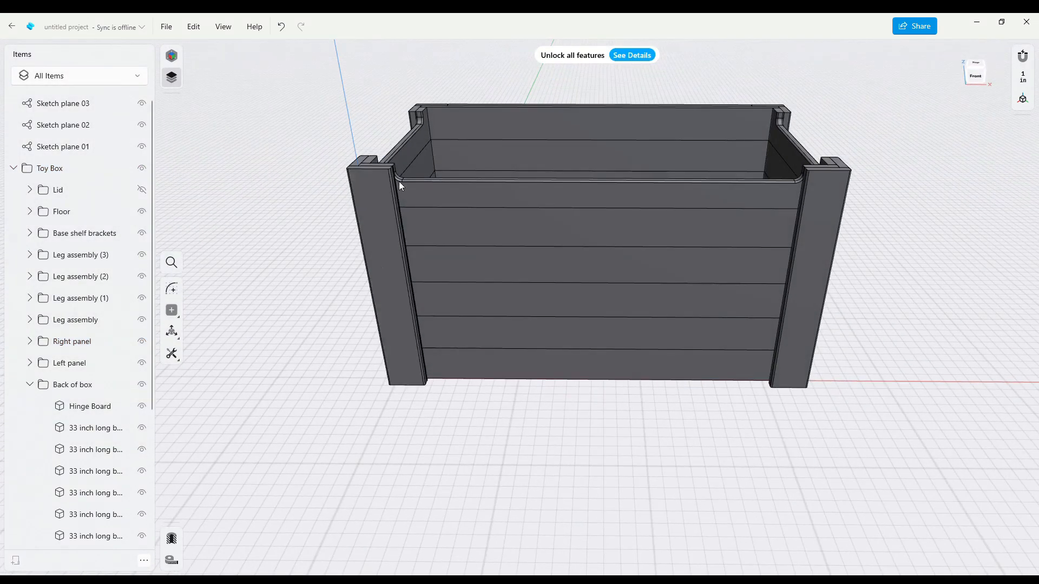
{"action": "scroll", "coordinate": [398, 180], "scroll_direction": "up", "scroll_amount": 6}
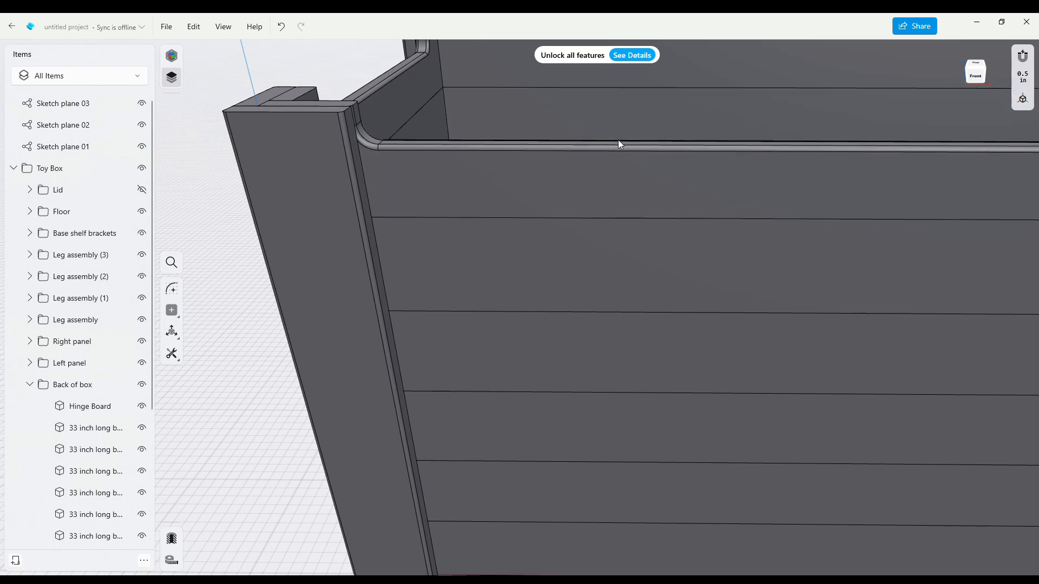
{"action": "scroll", "coordinate": [631, 186], "scroll_direction": "down", "scroll_amount": 10}
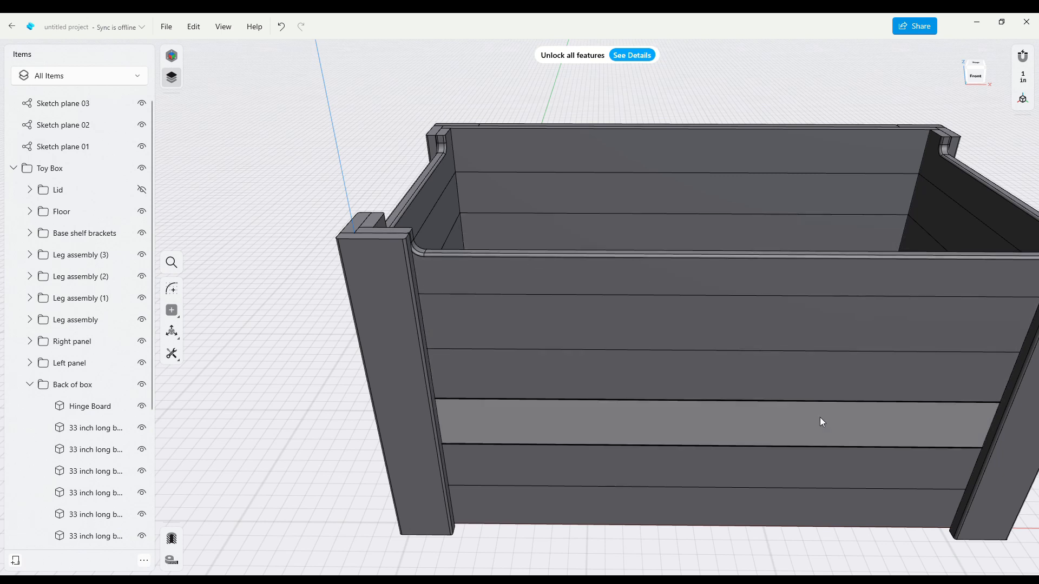
{"action": "right_click_drag", "start_coordinate": [372, 180], "coordinate": [472, 150]}
{"action": "left_click", "coordinate": [69, 107]}
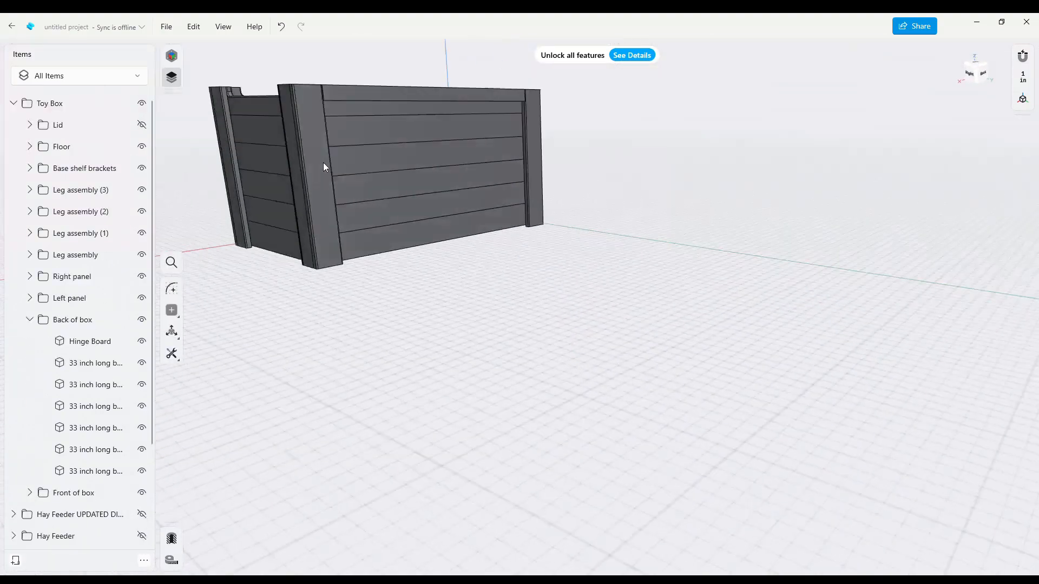
Show the Lid folder again on top of the toy box
{"action": "mouse_move", "coordinate": [323, 162]}
{"action": "right_mouse_down"}
{"action": "mouse_move", "coordinate": [345, 171]}
{"action": "mouse_move", "coordinate": [297, 193]}
{"action": "right_mouse_up"}
{"action": "right_click_drag", "start_coordinate": [254, 238], "coordinate": [288, 237]}
{"action": "middle_click_drag", "start_coordinate": [308, 251], "coordinate": [559, 333]}
{"action": "right_click_drag", "start_coordinate": [325, 265], "coordinate": [344, 257]}
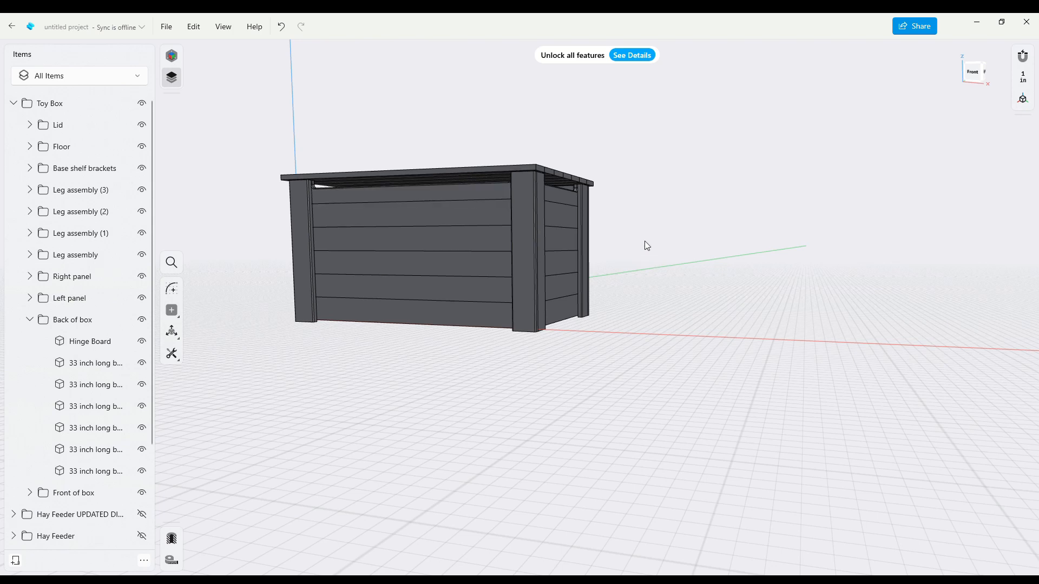
Examine the finished toy box from the front, back and sides, including the lid overhang and the gaps beneath it
{"action": "right_click_drag", "start_coordinate": [656, 234], "coordinate": [689, 239]}
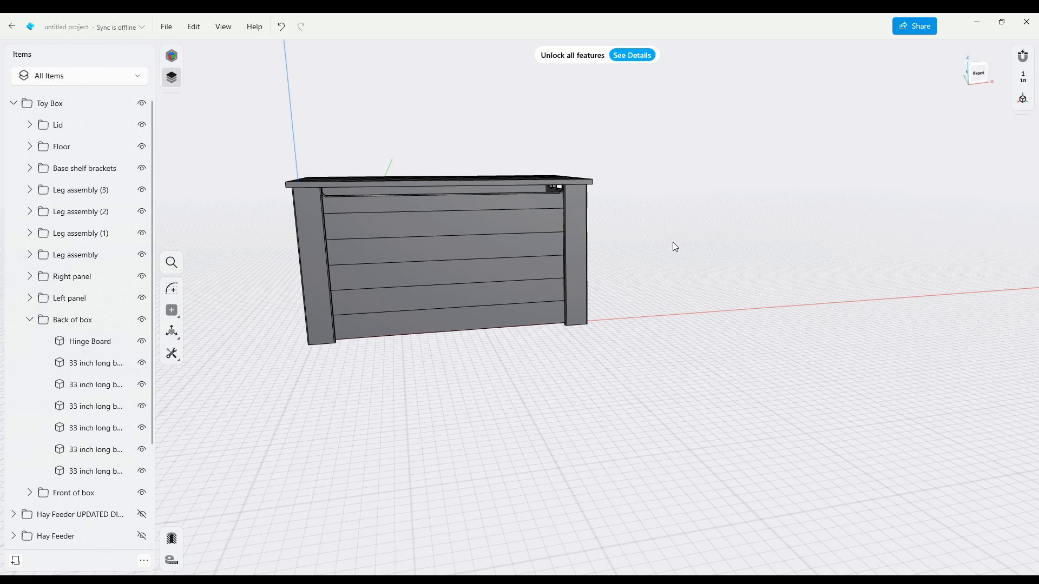
{"action": "right_click_drag", "start_coordinate": [673, 242], "coordinate": [742, 273]}
{"action": "right_click_drag", "start_coordinate": [716, 402], "coordinate": [663, 351]}
{"action": "right_click_drag", "start_coordinate": [420, 359], "coordinate": [305, 372]}
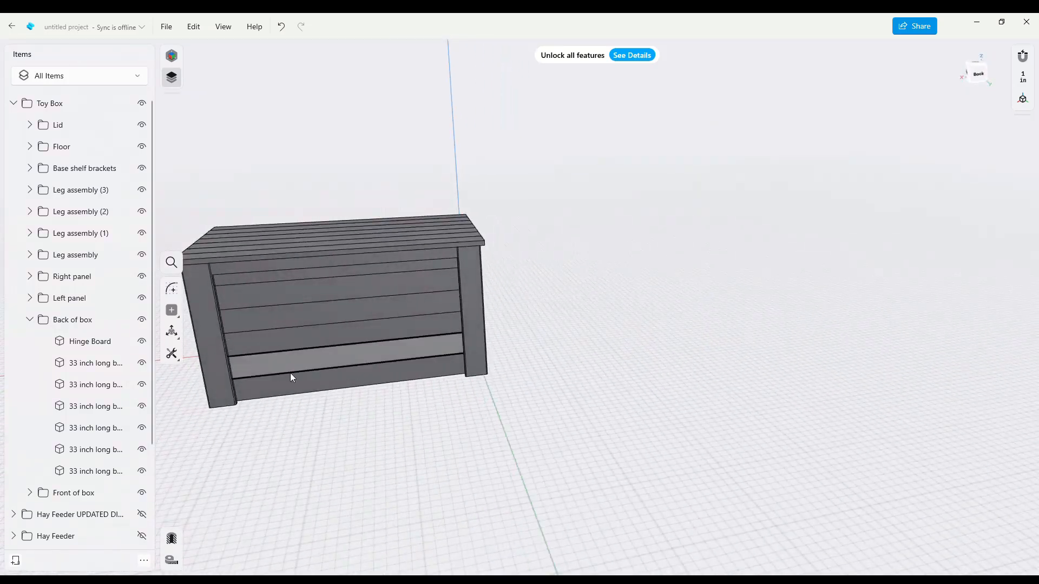
{"action": "middle_click_drag", "start_coordinate": [287, 420], "coordinate": [356, 410]}
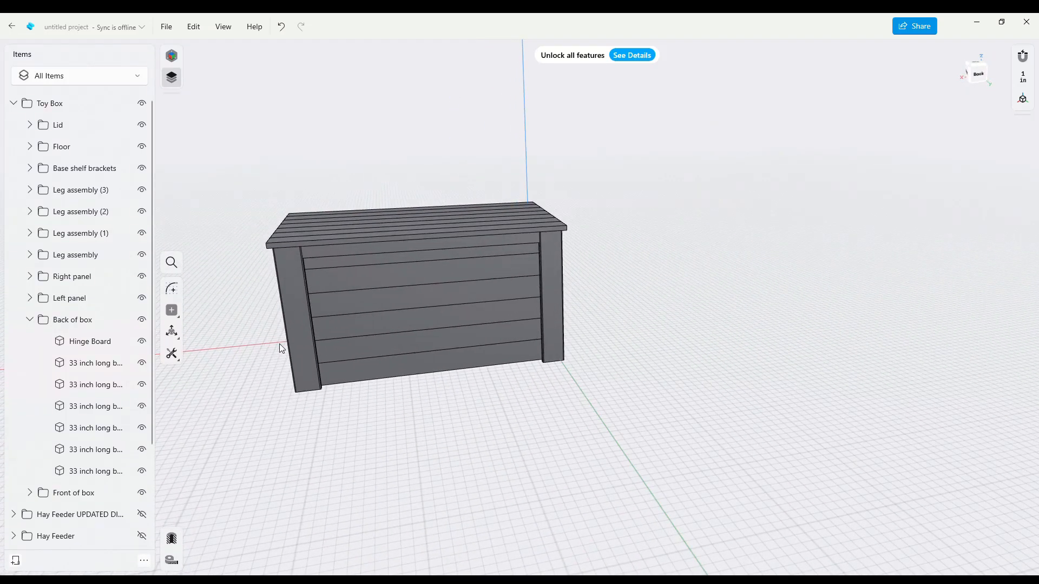
{"action": "middle_click_drag", "start_coordinate": [276, 312], "coordinate": [305, 318]}
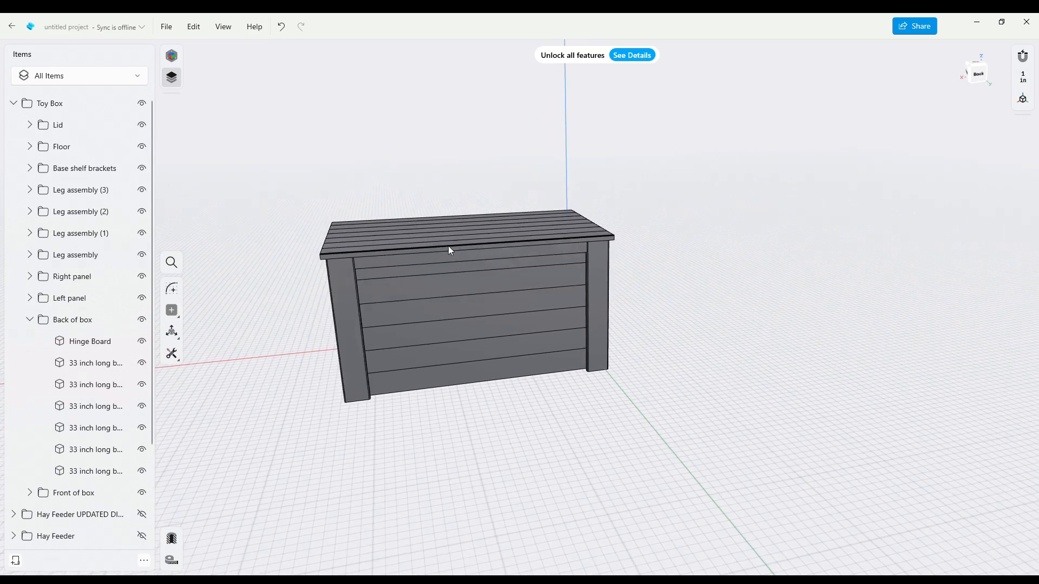
{"action": "middle_click_drag", "start_coordinate": [659, 273], "coordinate": [554, 295]}
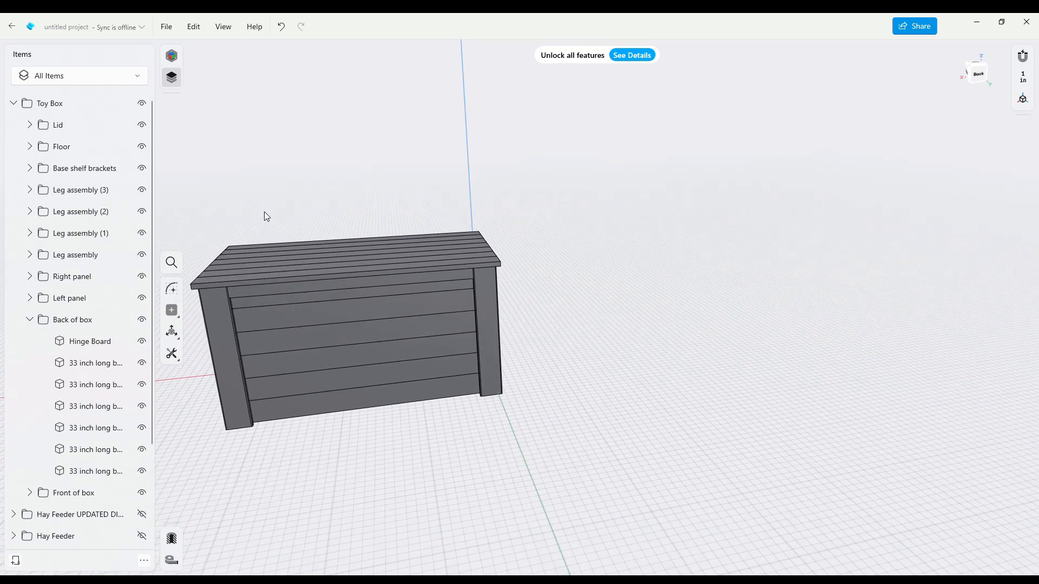
{"action": "middle_click_drag", "start_coordinate": [262, 215], "coordinate": [388, 266]}
{"action": "right_click_drag", "start_coordinate": [355, 274], "coordinate": [459, 256]}
{"action": "right_click_drag", "start_coordinate": [493, 487], "coordinate": [635, 518]}
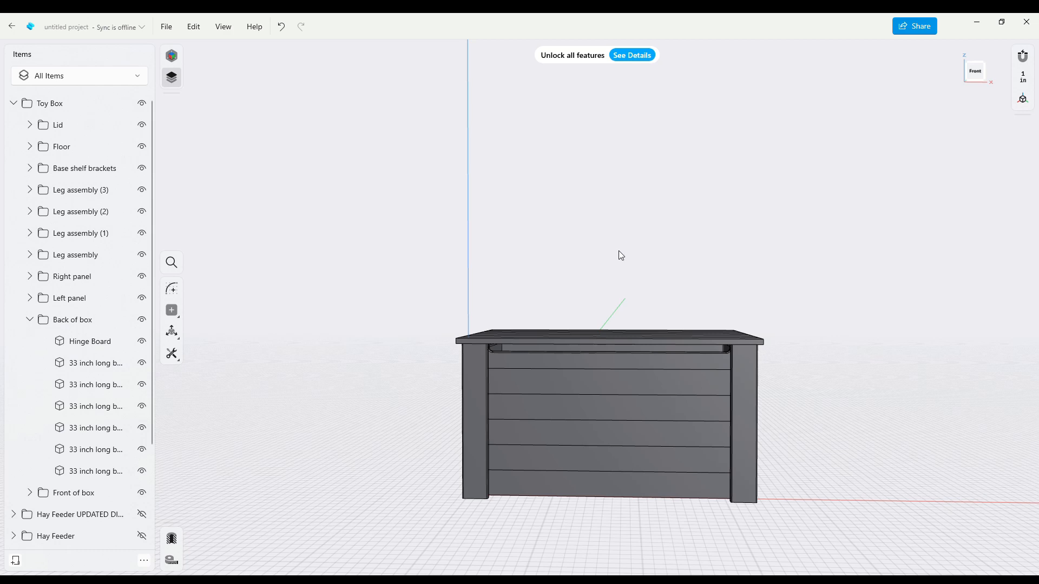
{"action": "right_click_drag", "start_coordinate": [602, 297], "coordinate": [678, 311]}
{"action": "mouse_move", "coordinate": [645, 303]}
{"action": "right_mouse_down"}
{"action": "mouse_move", "coordinate": [558, 296]}
{"action": "mouse_move", "coordinate": [624, 297]}
{"action": "mouse_move", "coordinate": [661, 304]}
{"action": "mouse_move", "coordinate": [660, 313]}
{"action": "right_mouse_up"}
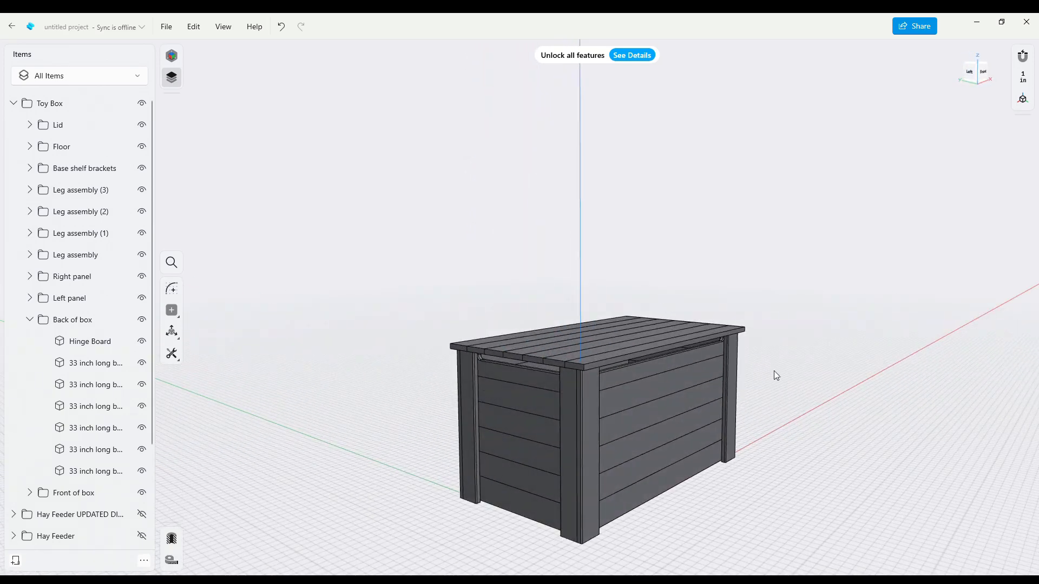
{"action": "mouse_move", "coordinate": [773, 370]}
{"action": "right_mouse_down"}
{"action": "mouse_move", "coordinate": [758, 354]}
{"action": "mouse_move", "coordinate": [769, 364]}
{"action": "mouse_move", "coordinate": [566, 370]}
{"action": "mouse_move", "coordinate": [744, 368]}
{"action": "mouse_move", "coordinate": [762, 378]}
{"action": "right_mouse_up"}
{"action": "right_click_drag", "start_coordinate": [805, 463], "coordinate": [869, 409]}
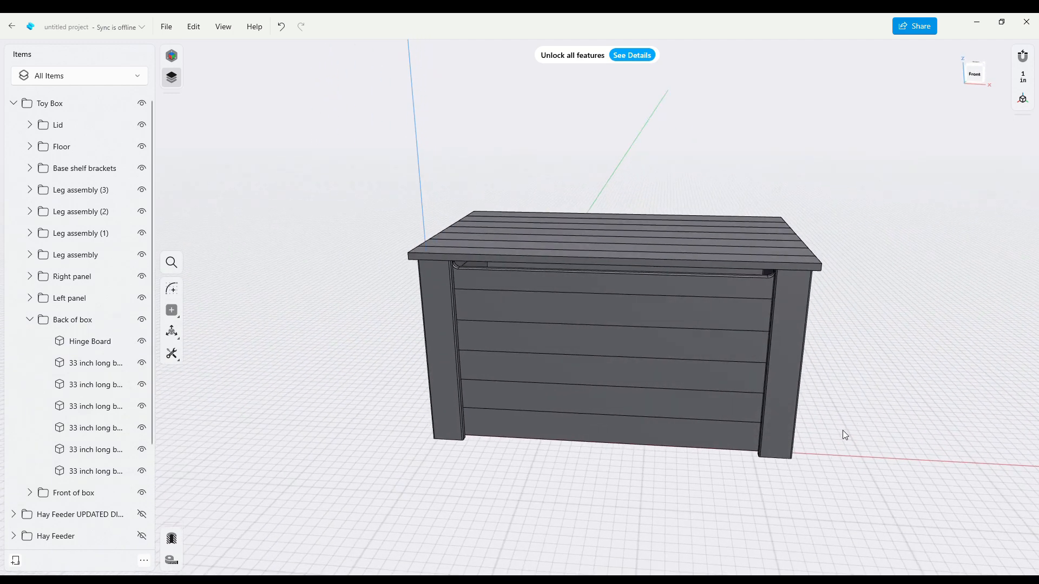
{"action": "scroll", "coordinate": [843, 430], "scroll_direction": "down", "scroll_amount": 3}
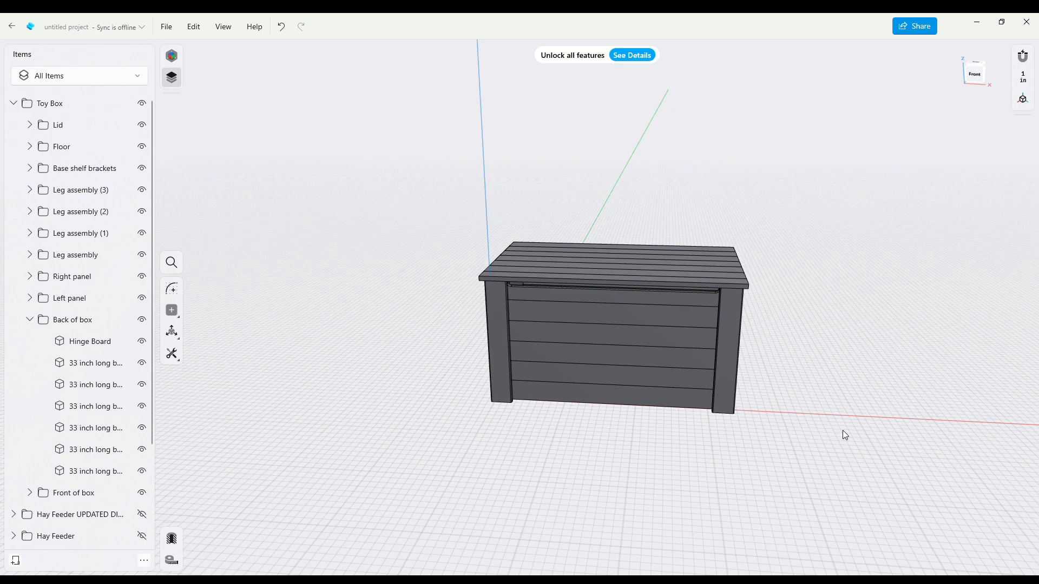